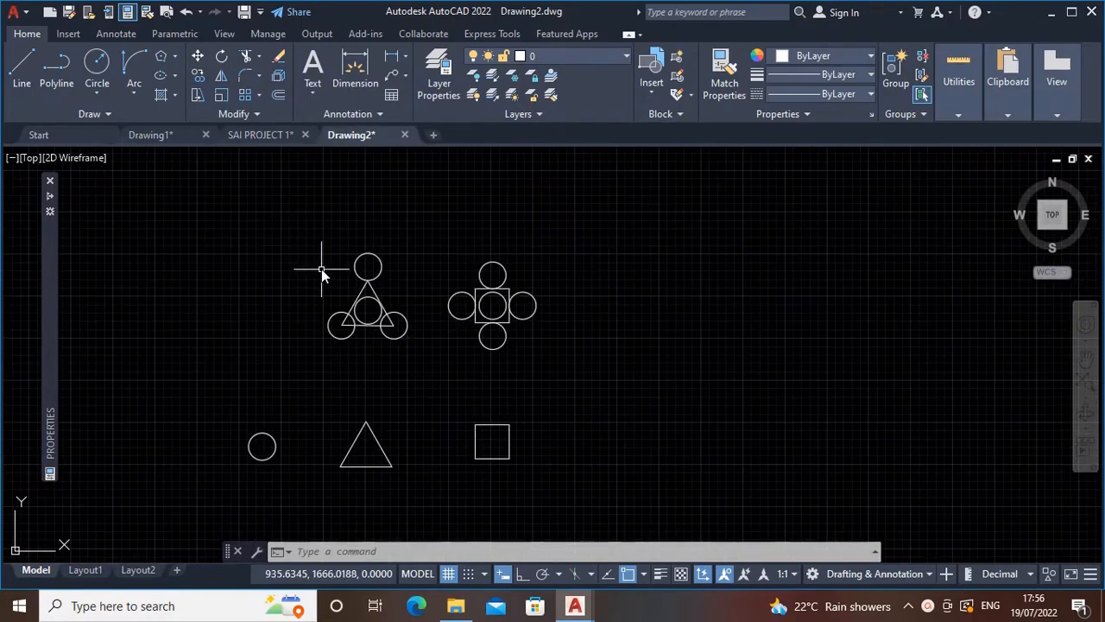
Move the loose circle from its bottom quadrant onto the apex of the lower triangle.
{"action": "scroll", "coordinate": [322, 269], "scroll_direction": "up", "scroll_amount": 1}
{"action": "middle_click_drag", "start_coordinate": [323, 293], "coordinate": [323, 239]}
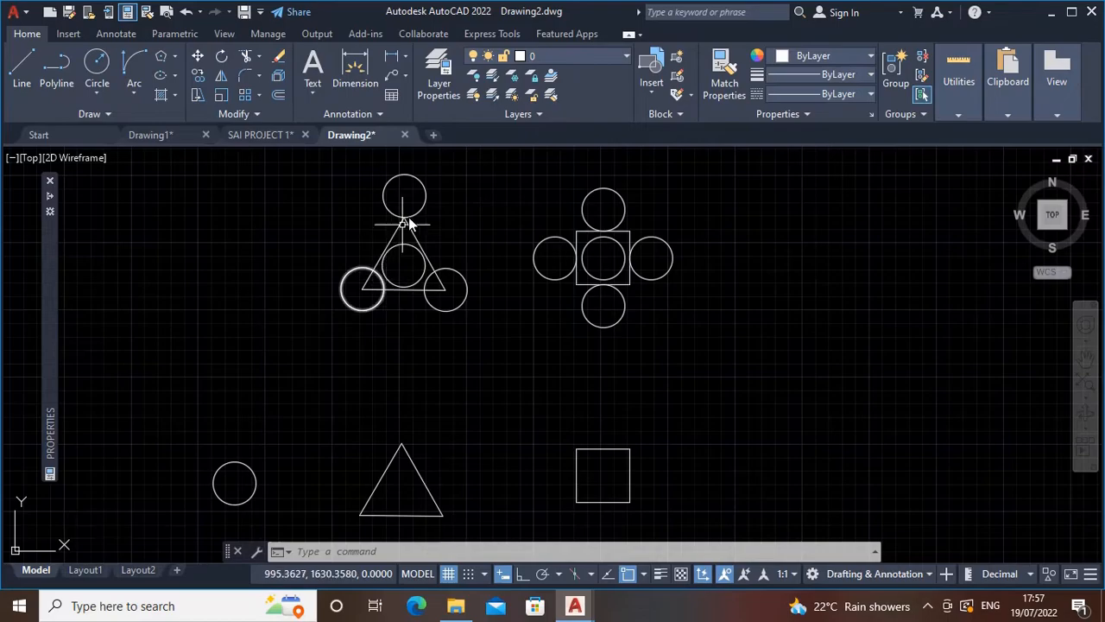
{"action": "mouse_move", "coordinate": [379, 393]}
{"action": "middle_mouse_down"}
{"action": "mouse_move", "coordinate": [384, 369]}
{"action": "mouse_move", "coordinate": [374, 378]}
{"action": "middle_mouse_up"}
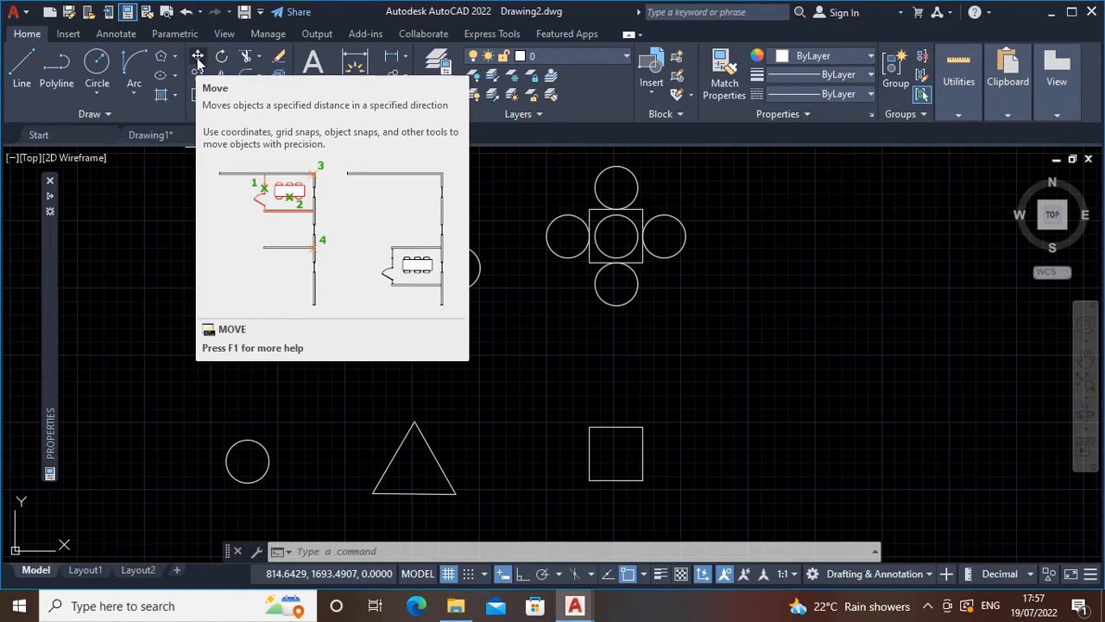
{"action": "left_click", "coordinate": [198, 57]}
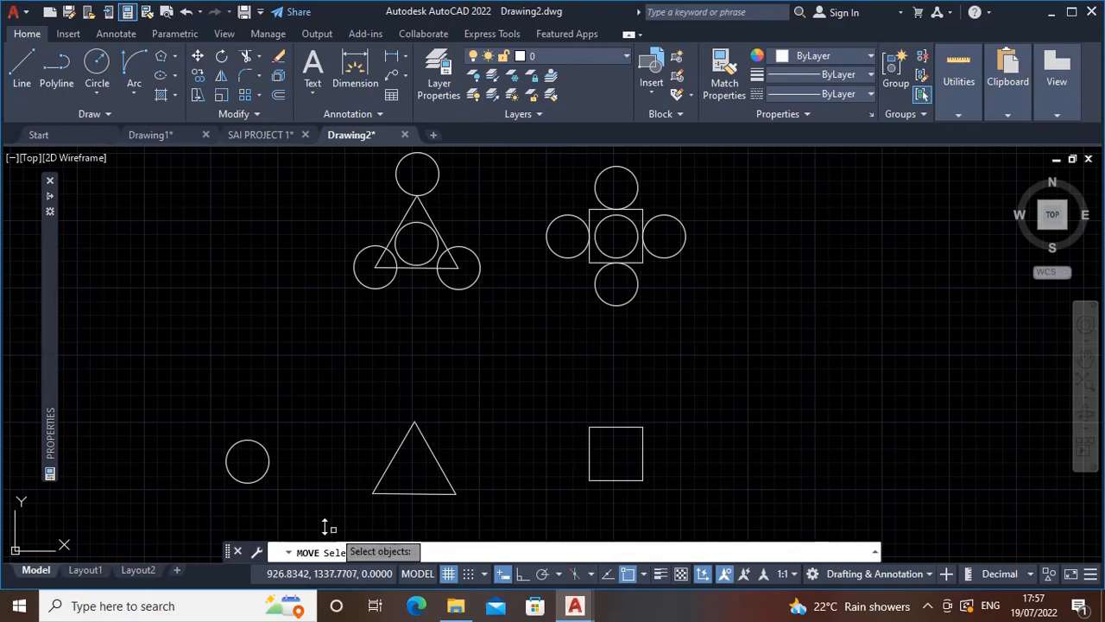
{"action": "left_click", "coordinate": [267, 460]}
{"action": "mouse_move", "coordinate": [312, 462]}
{"action": "middle_mouse_down"}
{"action": "mouse_move", "coordinate": [329, 398]}
{"action": "mouse_move", "coordinate": [319, 436]}
{"action": "middle_mouse_up"}
{"action": "key", "text": "Return"}
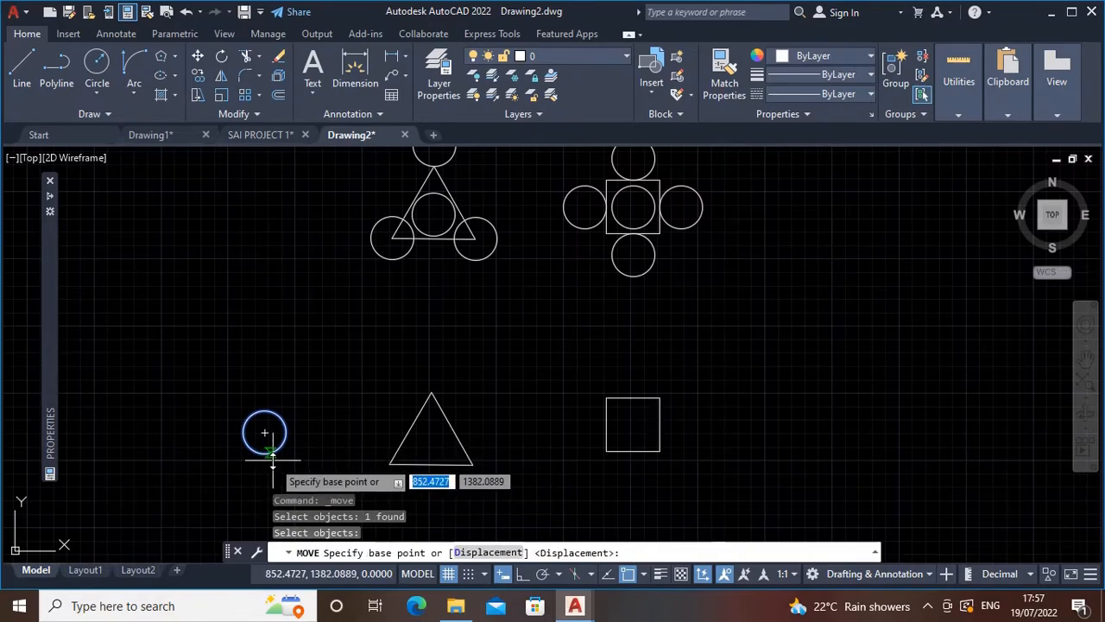
{"action": "middle_click_drag", "start_coordinate": [278, 447], "coordinate": [284, 424]}
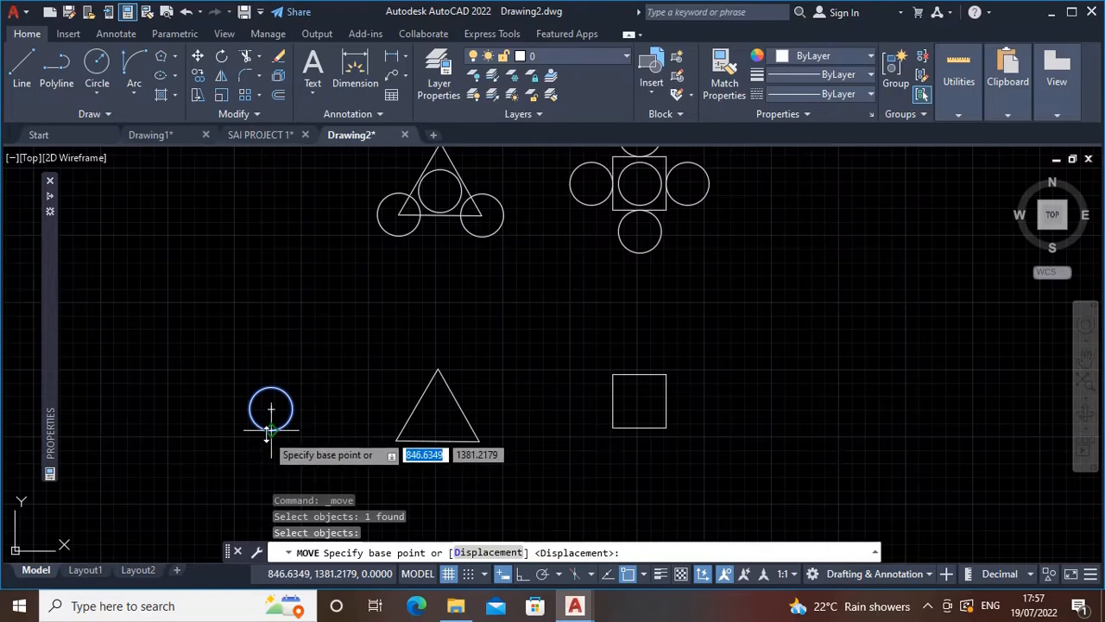
{"action": "middle_click_drag", "start_coordinate": [329, 395], "coordinate": [319, 507]}
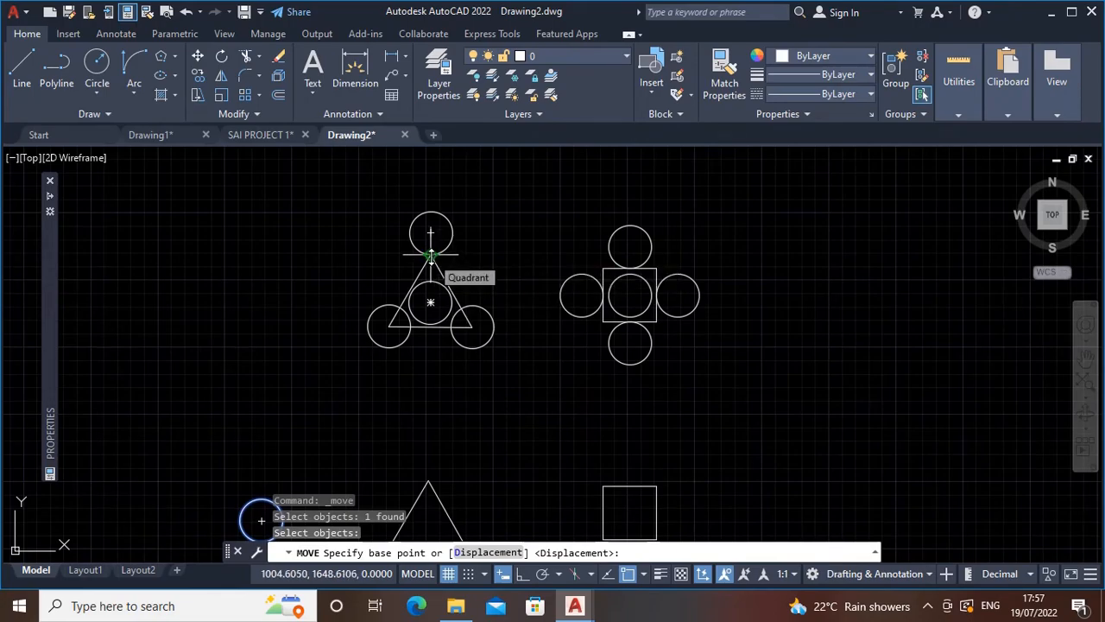
{"action": "middle_click_drag", "start_coordinate": [336, 416], "coordinate": [395, 247]}
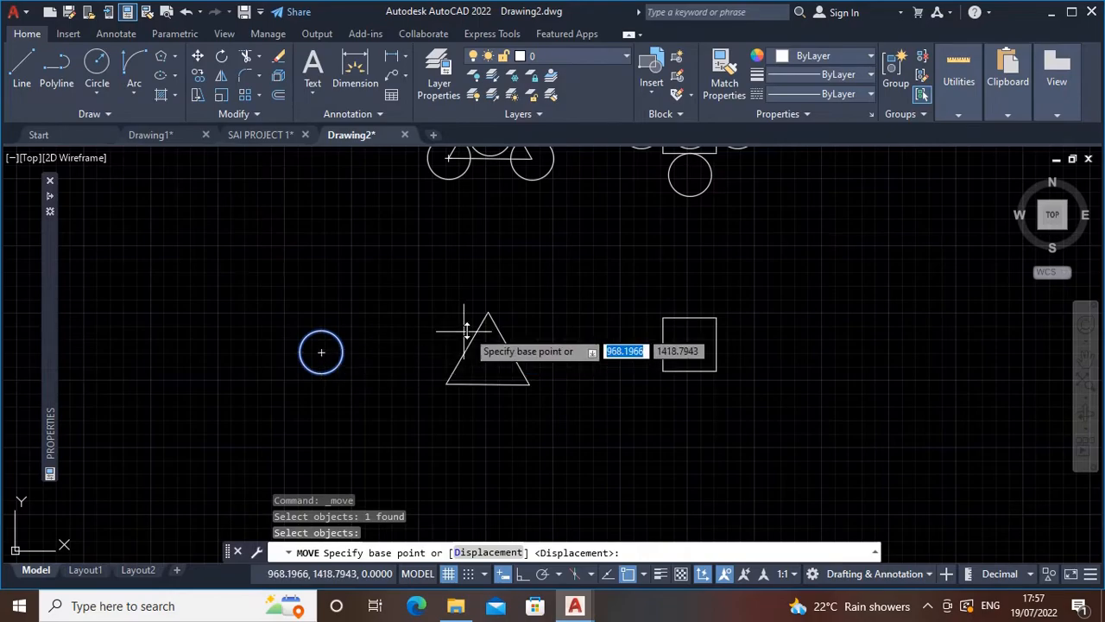
{"action": "left_click", "coordinate": [321, 373]}
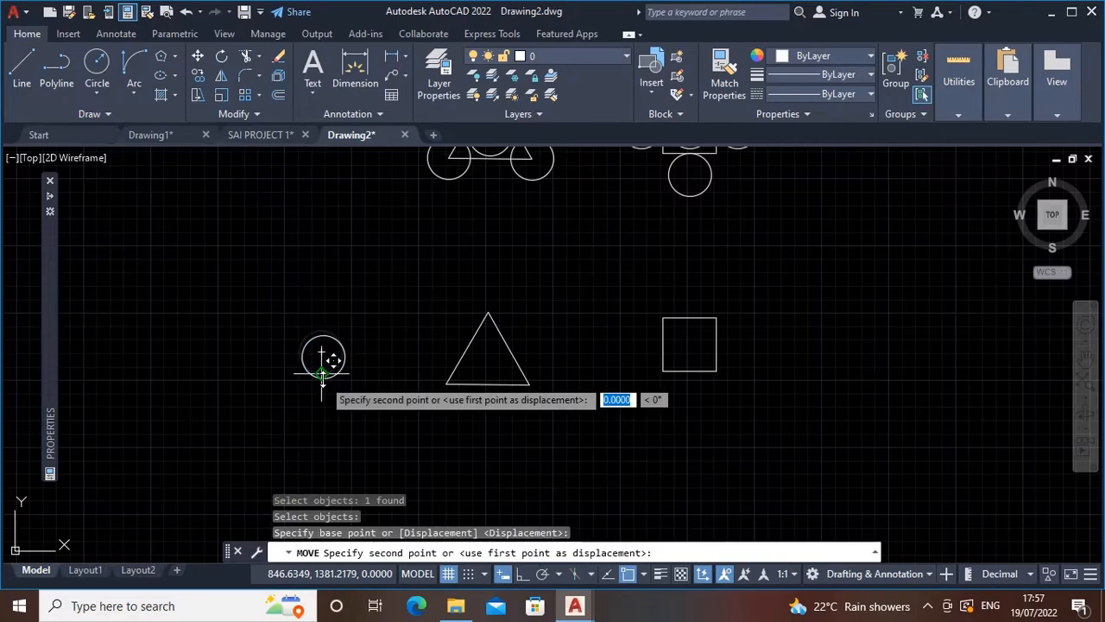
{"action": "left_click", "coordinate": [488, 313]}
Move the circle from its center onto the lower triangle's bottom-left vertex.
{"action": "mouse_move", "coordinate": [542, 304]}
{"action": "middle_mouse_down"}
{"action": "mouse_move", "coordinate": [483, 314]}
{"action": "mouse_move", "coordinate": [479, 345]}
{"action": "middle_mouse_up"}
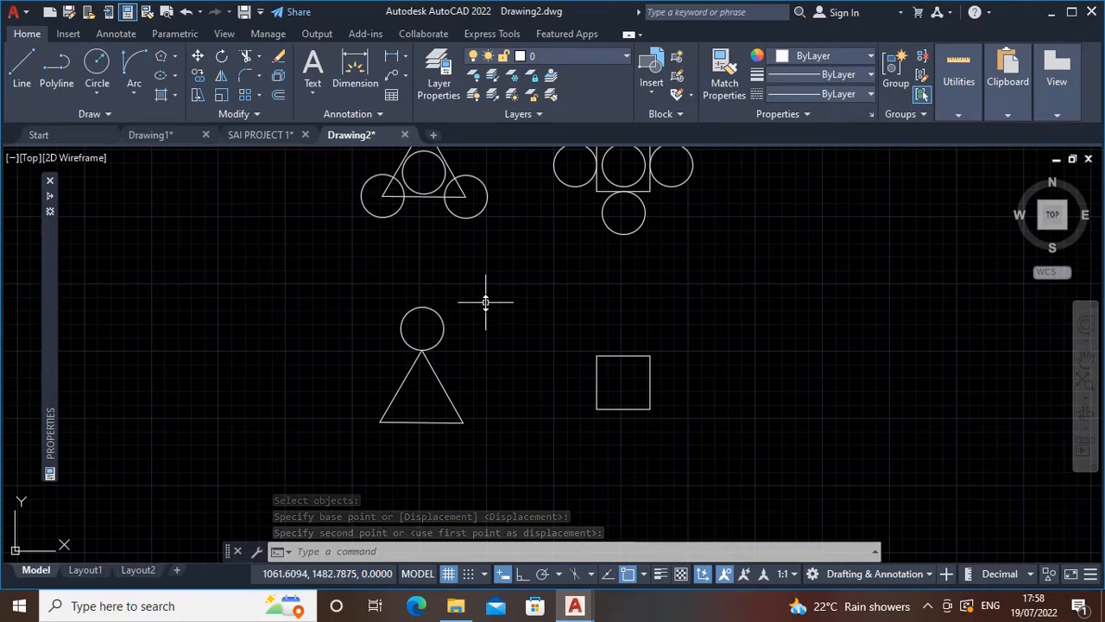
{"action": "type", "text": "M"}
{"action": "key", "text": "Return"}
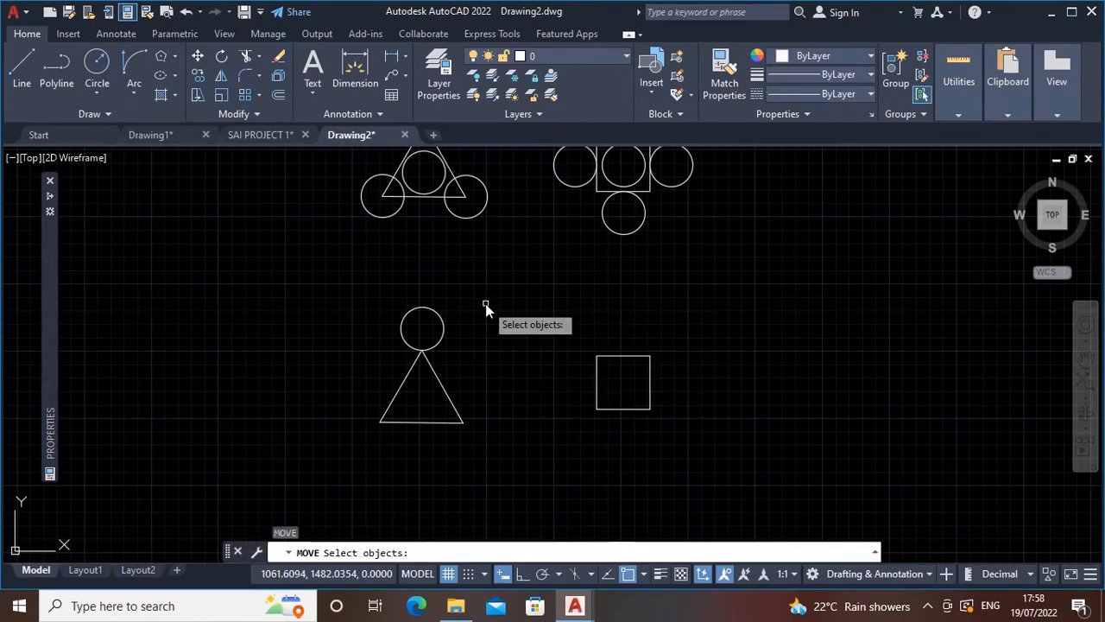
{"action": "left_click", "coordinate": [434, 347]}
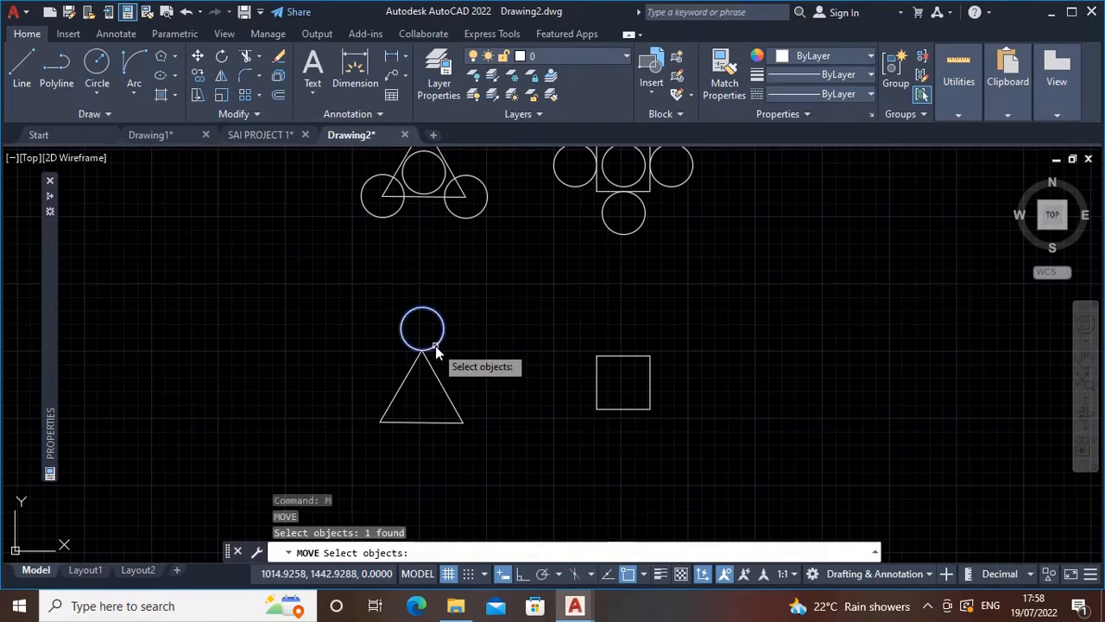
{"action": "key", "text": "Return"}
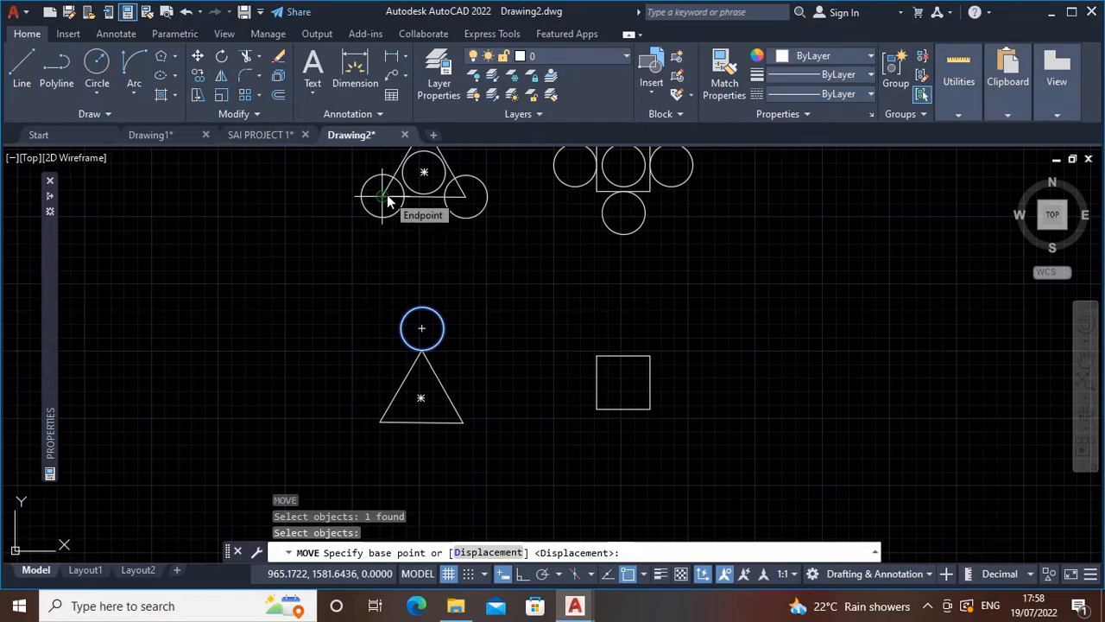
{"action": "left_click", "coordinate": [423, 329]}
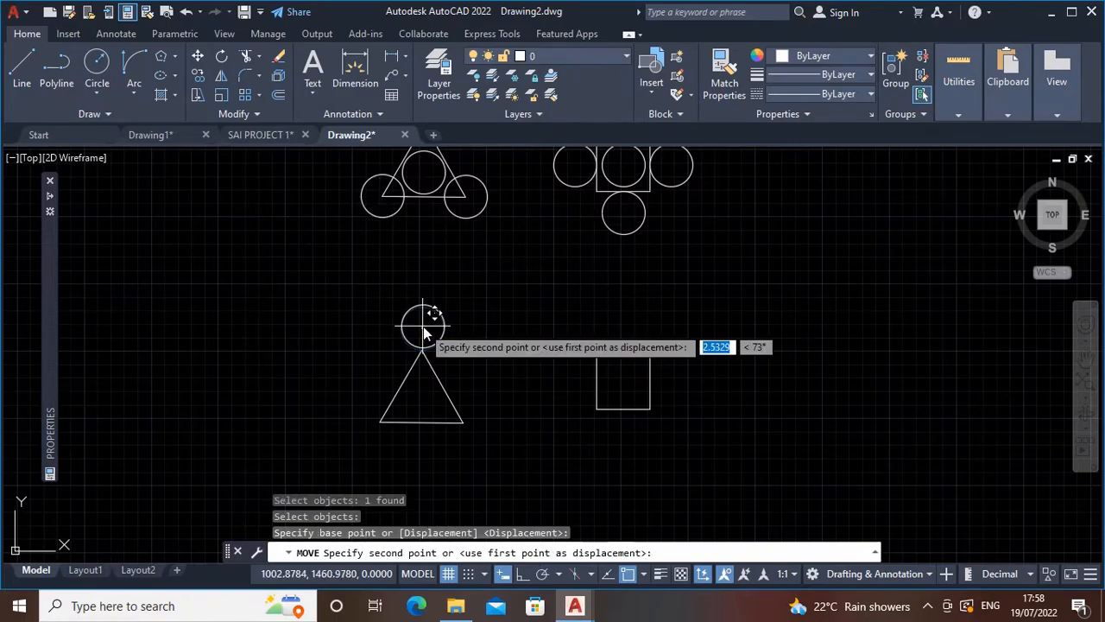
{"action": "left_click", "coordinate": [380, 421]}
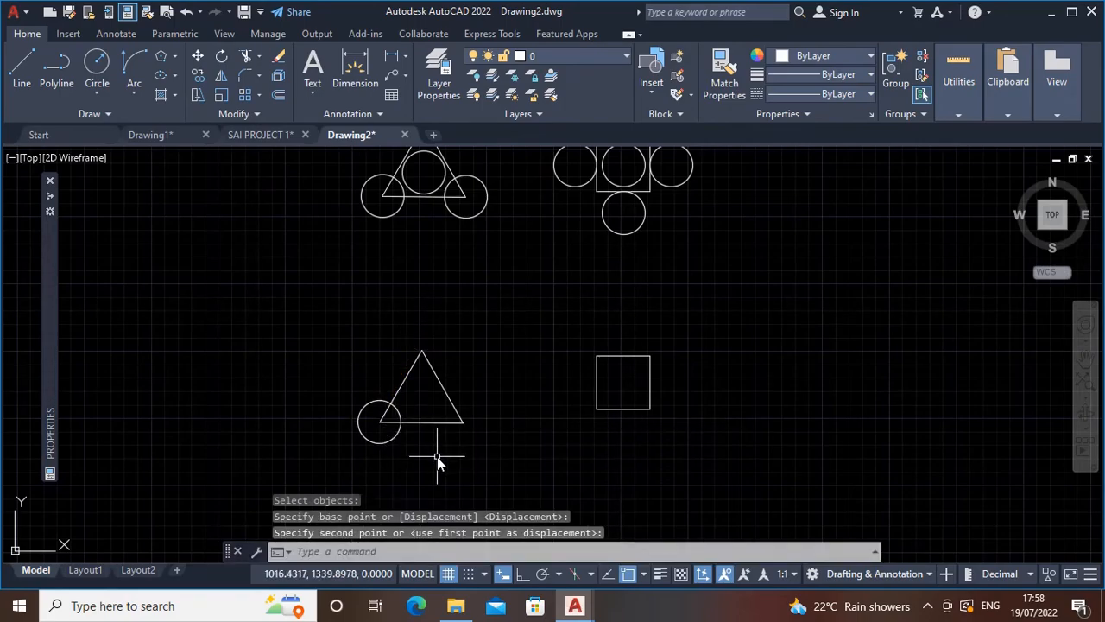
Move the circle by its center from the triangle's bottom-left vertex to its bottom-right vertex.
{"action": "middle_click_drag", "start_coordinate": [436, 457], "coordinate": [439, 437]}
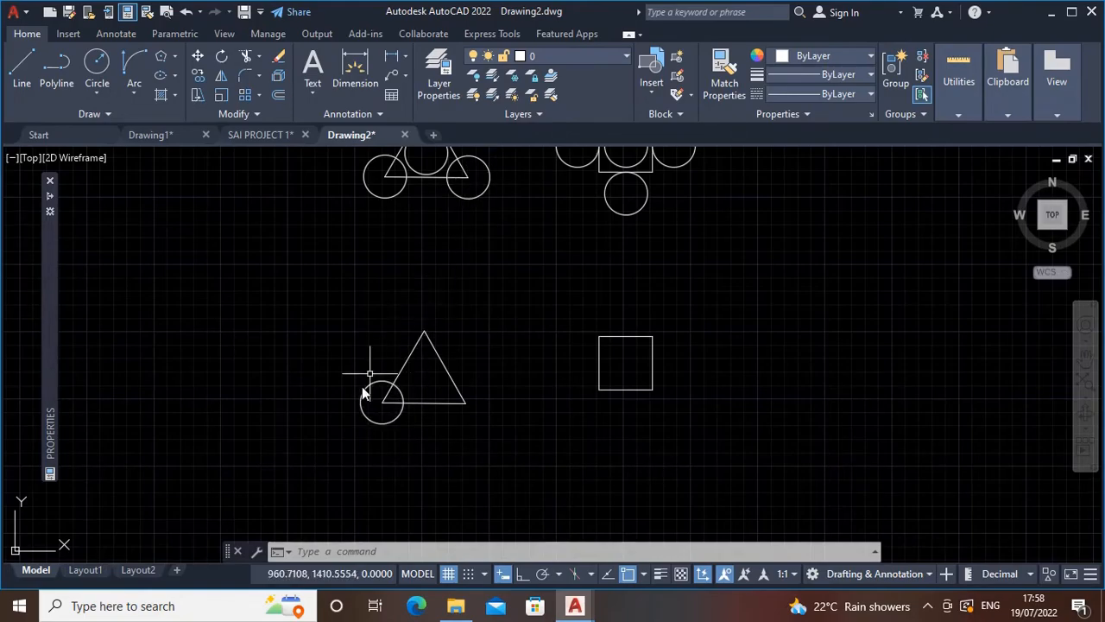
{"action": "key", "text": "Return"}
{"action": "left_click", "coordinate": [370, 425]}
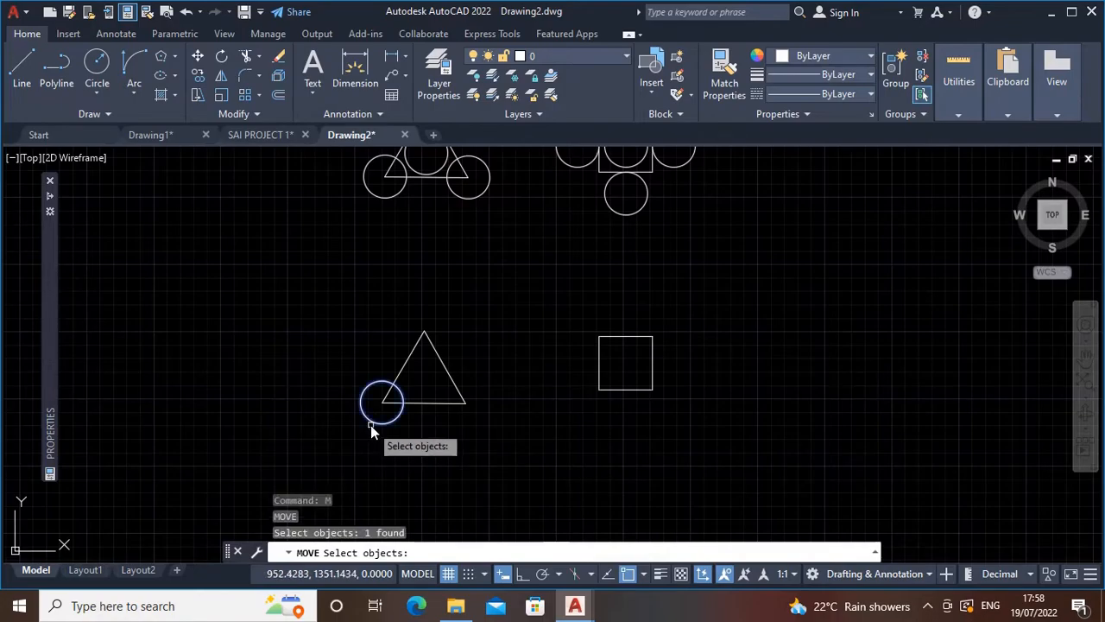
{"action": "key", "text": "Return"}
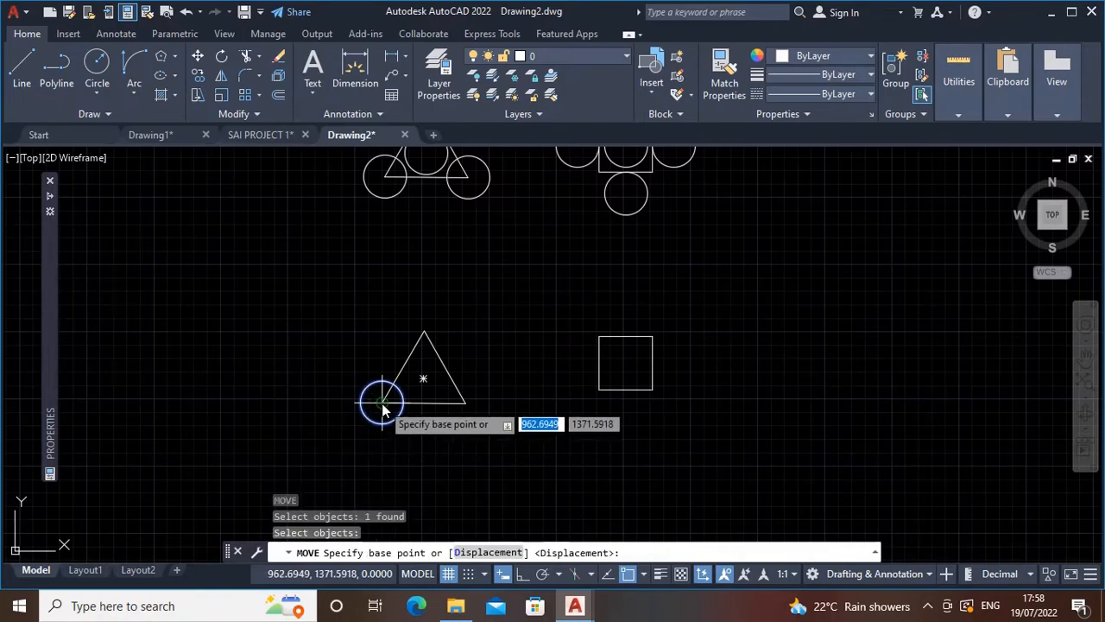
{"action": "left_click", "coordinate": [384, 406]}
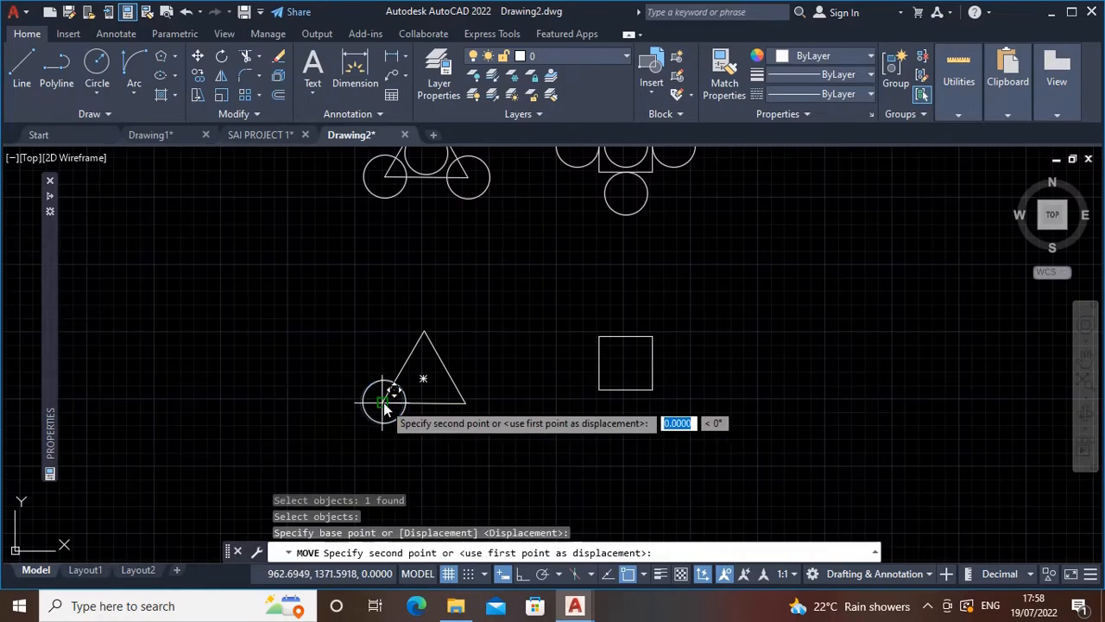
{"action": "left_click", "coordinate": [465, 402]}
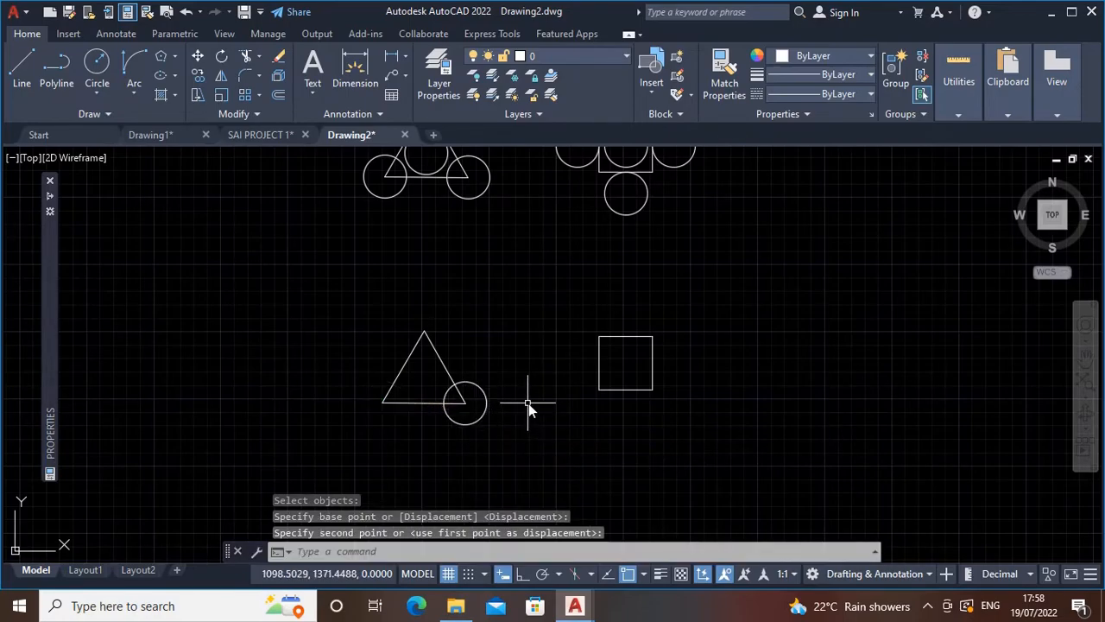
Draw a circle of radius 10 in the empty space to the right of the lower square.
{"action": "middle_click_drag", "start_coordinate": [529, 405], "coordinate": [502, 410]}
{"action": "mouse_move", "coordinate": [427, 356]}
{"action": "middle_mouse_down"}
{"action": "mouse_move", "coordinate": [345, 363]}
{"action": "mouse_move", "coordinate": [322, 348]}
{"action": "middle_mouse_up"}
{"action": "type", "text": "c"}
{"action": "key", "text": "Return"}
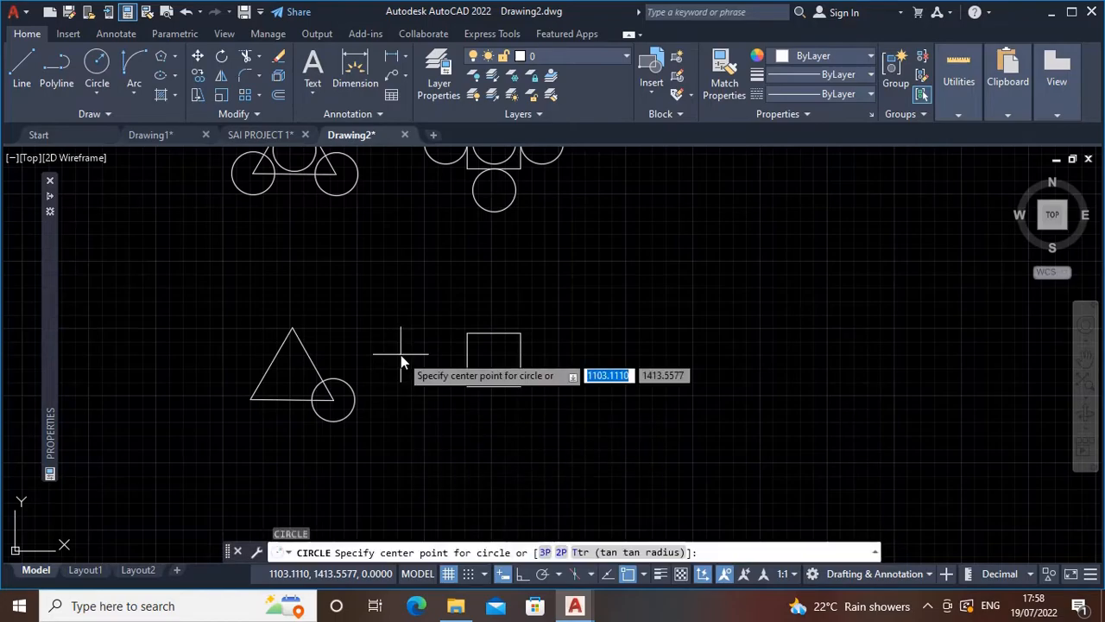
{"action": "left_click", "coordinate": [638, 358]}
{"action": "type", "text": "10"}
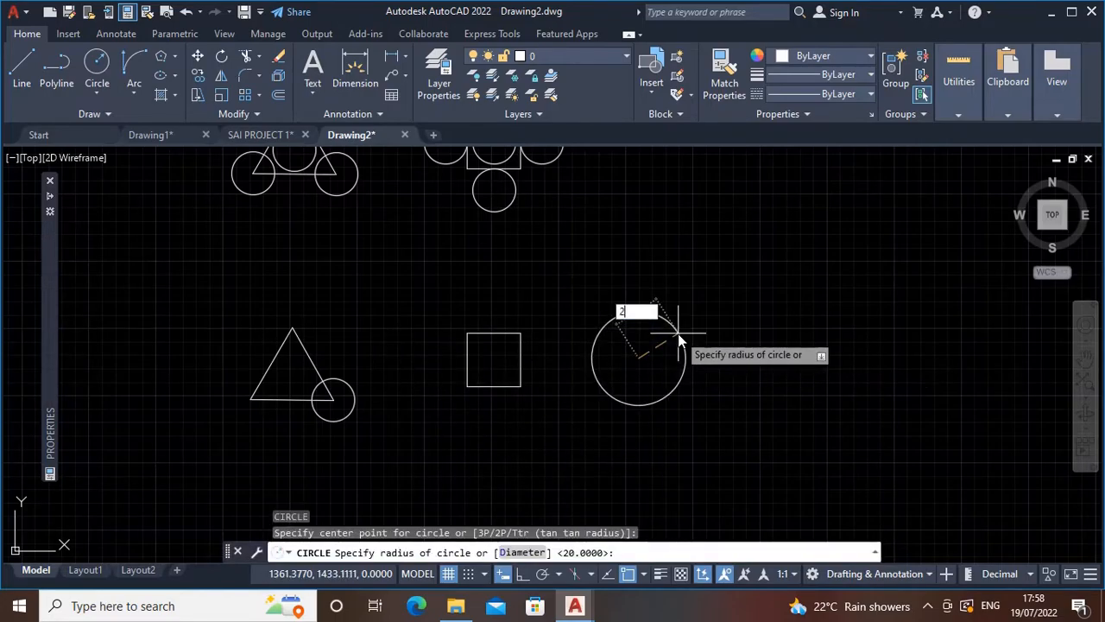
{"action": "key", "text": "Return"}
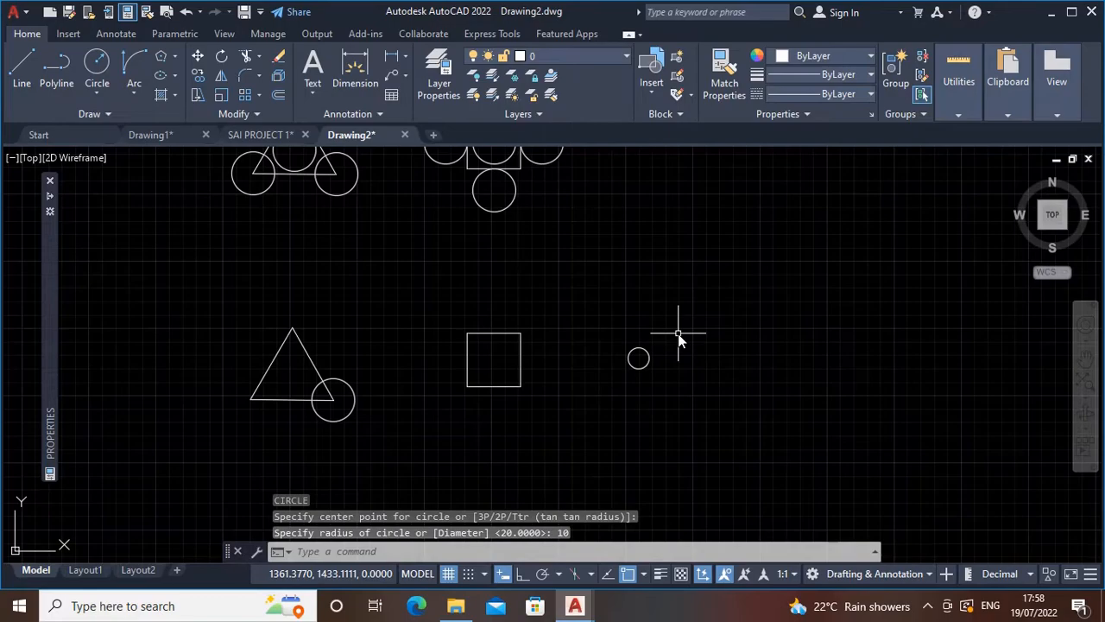
Move the radius 10 circle by its center to the geometric center of the lower square.
{"action": "middle_click_drag", "start_coordinate": [533, 287], "coordinate": [526, 385]}
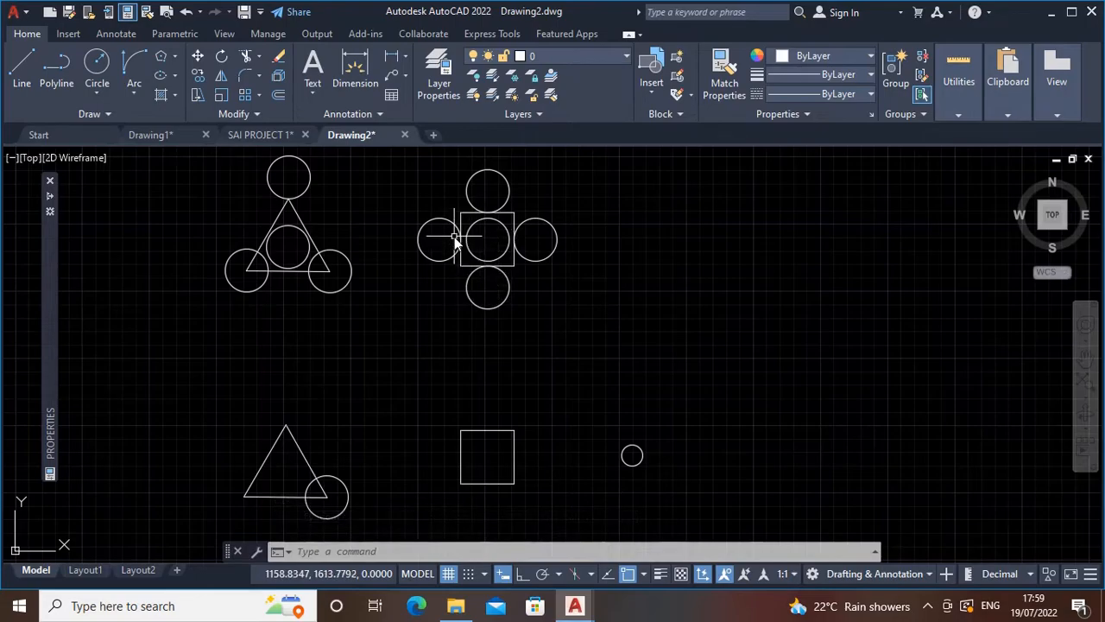
{"action": "middle_click_drag", "start_coordinate": [552, 392], "coordinate": [554, 347]}
{"action": "middle_click_drag", "start_coordinate": [489, 225], "coordinate": [489, 227]}
{"action": "middle_click_drag", "start_coordinate": [516, 321], "coordinate": [517, 346]}
{"action": "scroll", "coordinate": [630, 440], "scroll_direction": "up", "scroll_amount": 2}
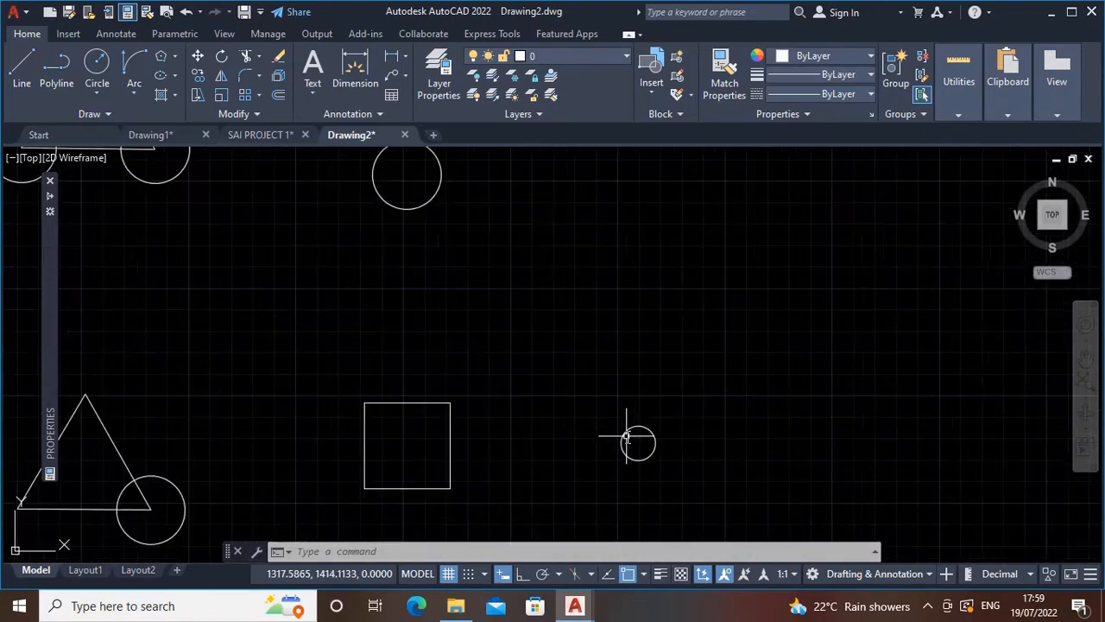
{"action": "type", "text": "m"}
{"action": "key", "text": "Return"}
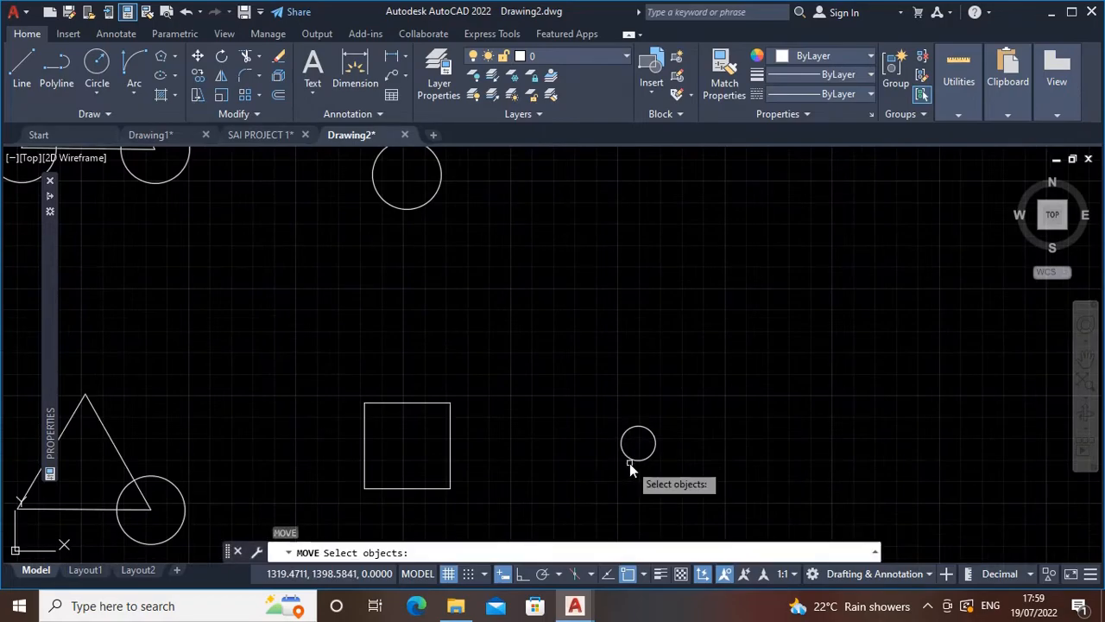
{"action": "left_click", "coordinate": [638, 459]}
{"action": "key", "text": "Return"}
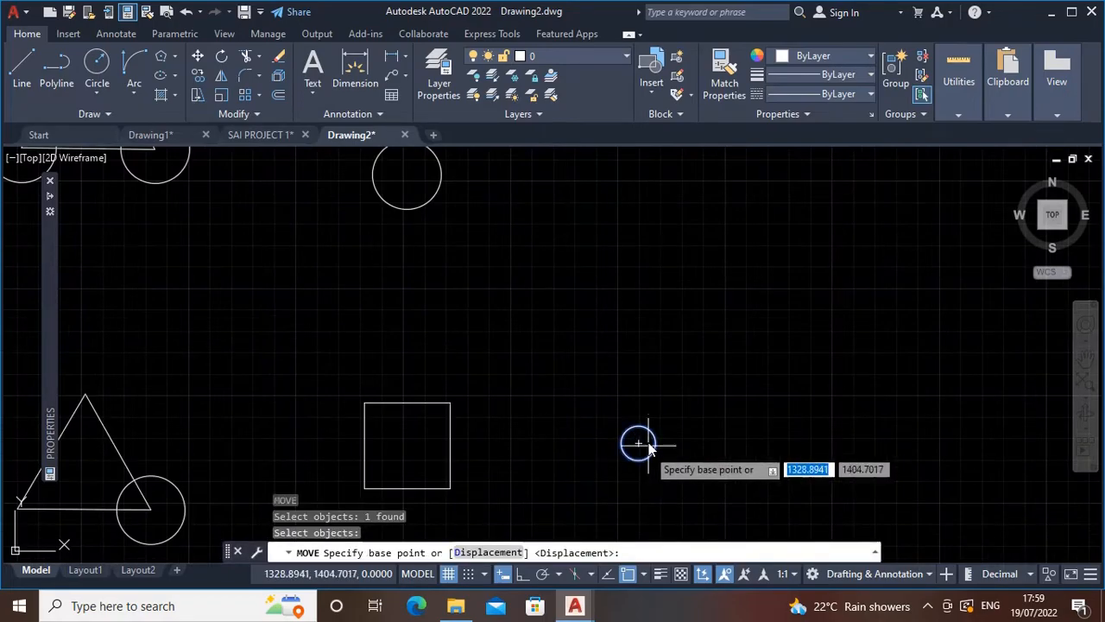
{"action": "left_click", "coordinate": [639, 446]}
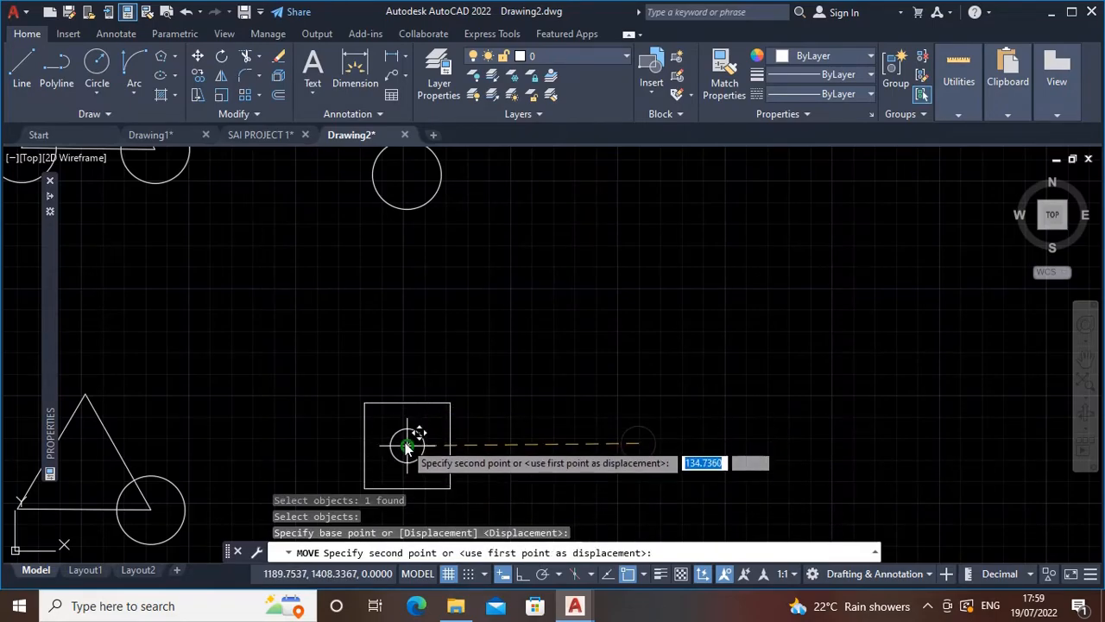
{"action": "middle_click_drag", "start_coordinate": [407, 445], "coordinate": [412, 416]}
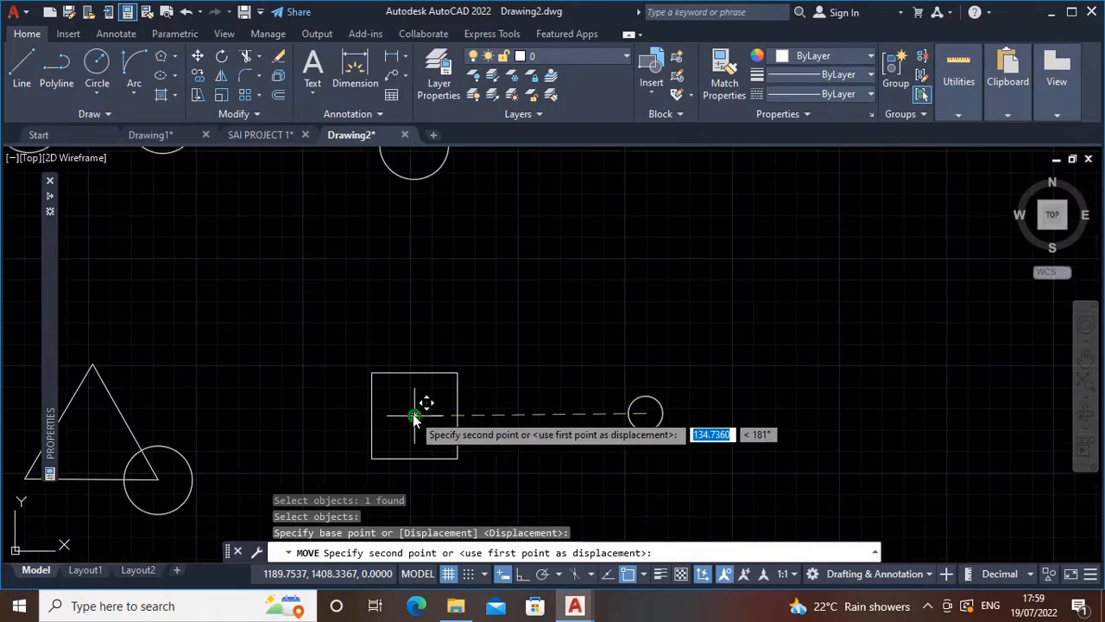
{"action": "left_click", "coordinate": [415, 416]}
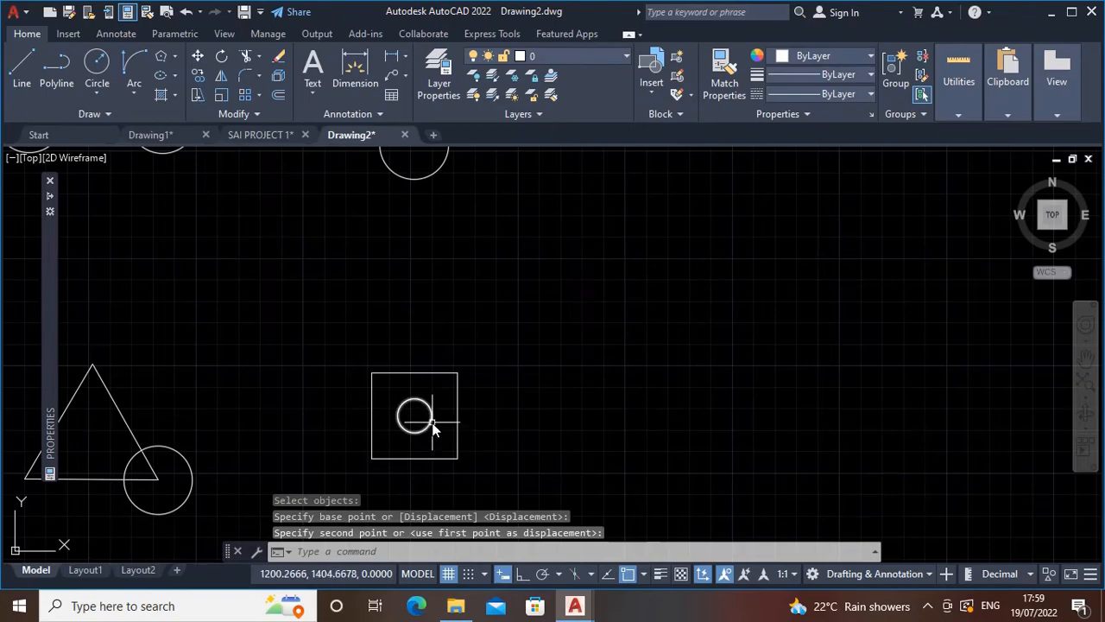
Move the small circle from its left quadrant to the midpoint of the lower square's right edge.
{"action": "middle_click_drag", "start_coordinate": [432, 422], "coordinate": [427, 424]}
{"action": "middle_click_drag", "start_coordinate": [410, 385], "coordinate": [407, 525]}
{"action": "middle_click_drag", "start_coordinate": [397, 415], "coordinate": [409, 365]}
{"action": "middle_click_drag", "start_coordinate": [385, 523], "coordinate": [399, 447]}
{"action": "type", "text": "m"}
{"action": "key", "text": "Return"}
{"action": "left_click", "coordinate": [442, 446]}
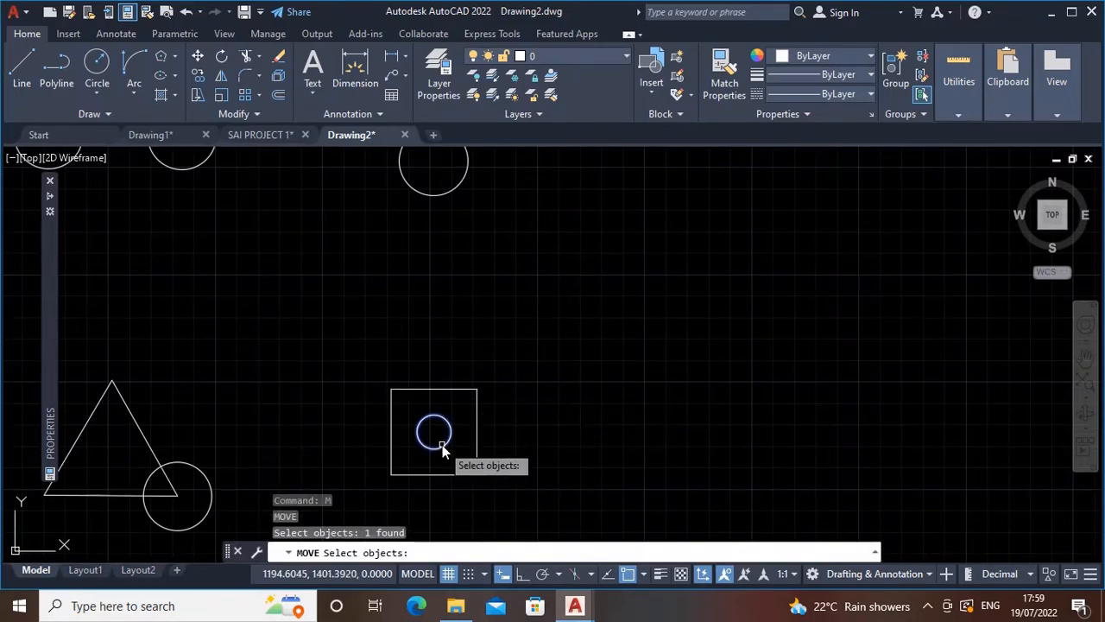
{"action": "key", "text": "Return"}
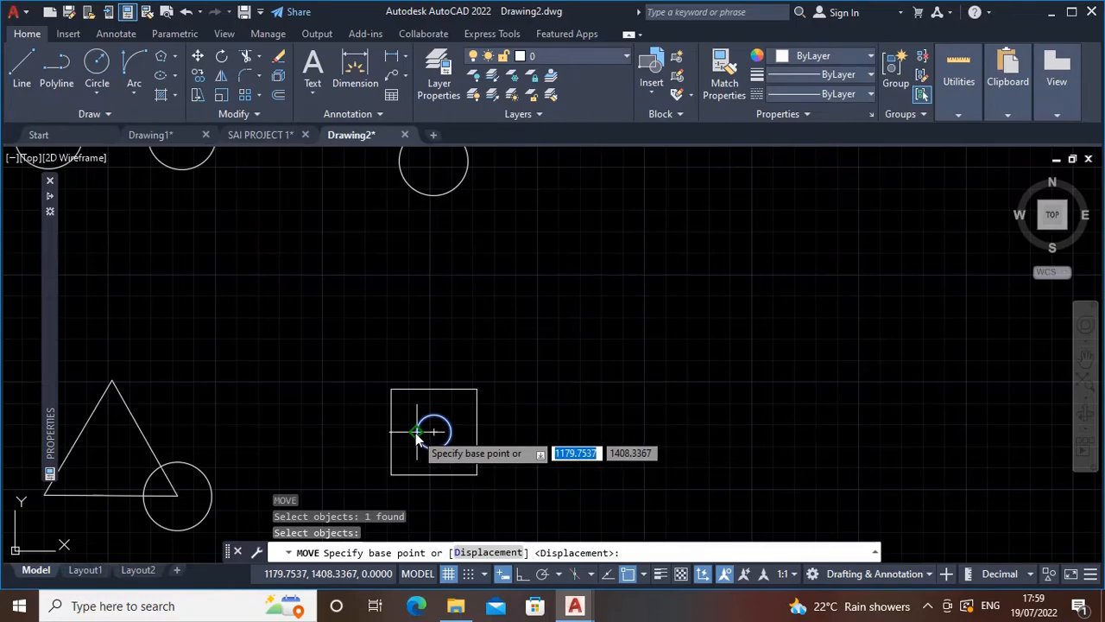
{"action": "left_click", "coordinate": [413, 432]}
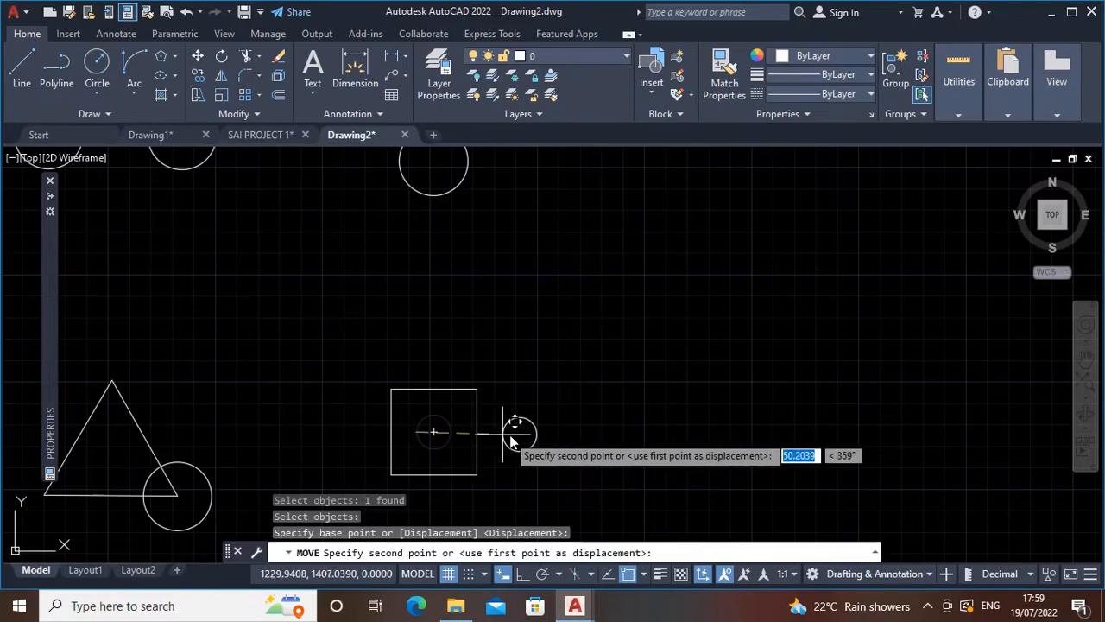
{"action": "left_click", "coordinate": [477, 431]}
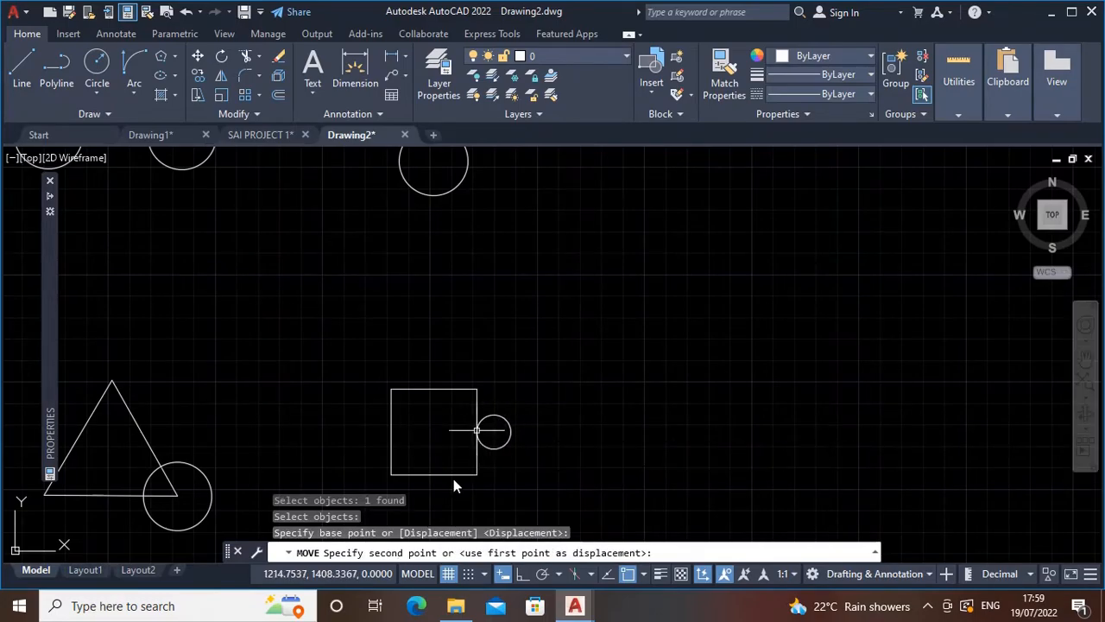
{"action": "scroll", "coordinate": [501, 411], "scroll_direction": "down", "scroll_amount": 2}
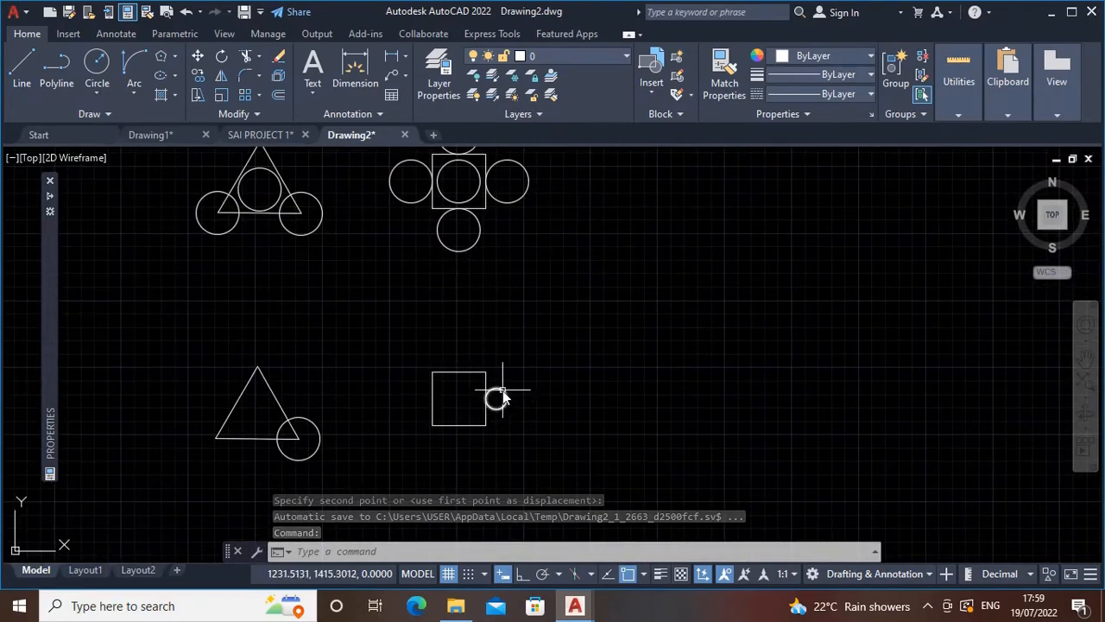
{"action": "scroll", "coordinate": [501, 409], "scroll_direction": "up", "scroll_amount": 2}
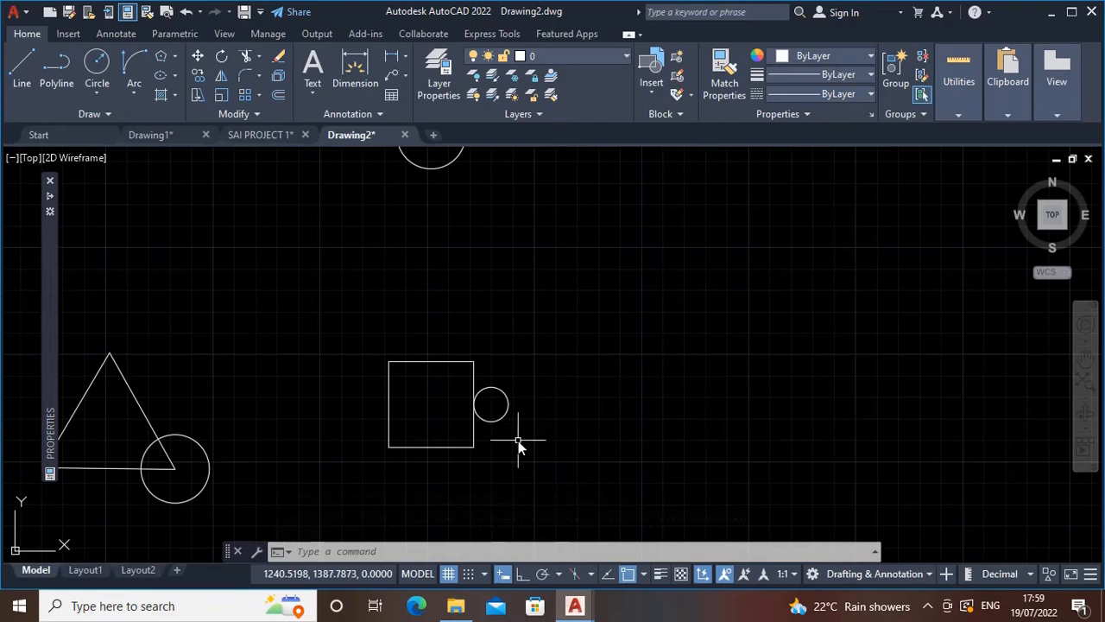
Move the small circle from its bottom quadrant to the midpoint of the lower square's top edge.
{"action": "key", "text": "Return"}
{"action": "left_click", "coordinate": [492, 425]}
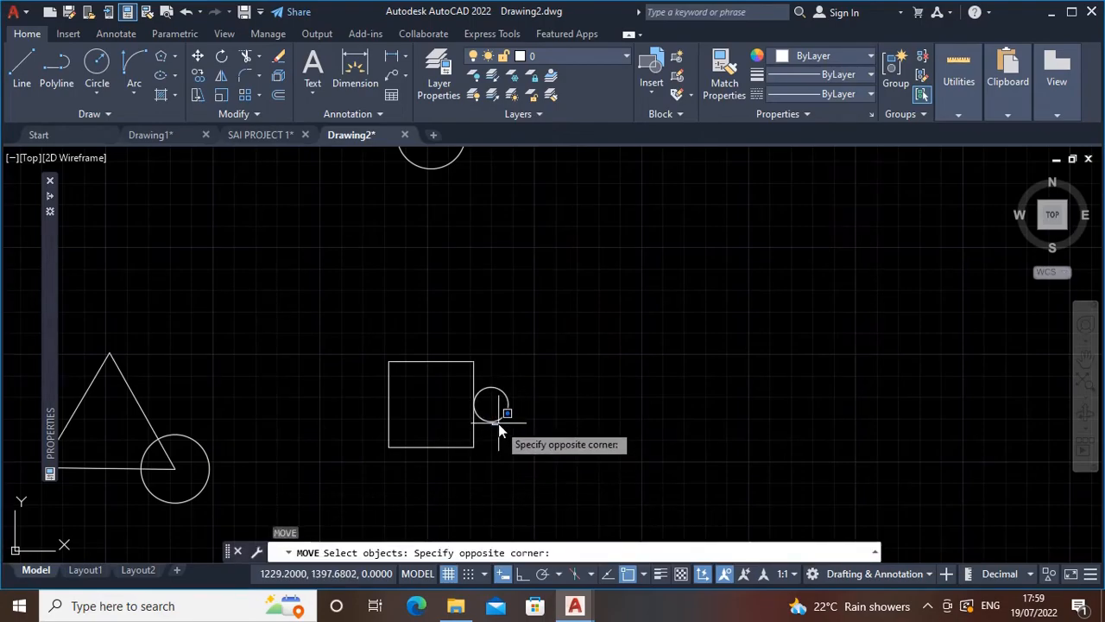
{"action": "left_click", "coordinate": [494, 420]}
{"action": "left_click", "coordinate": [491, 422]}
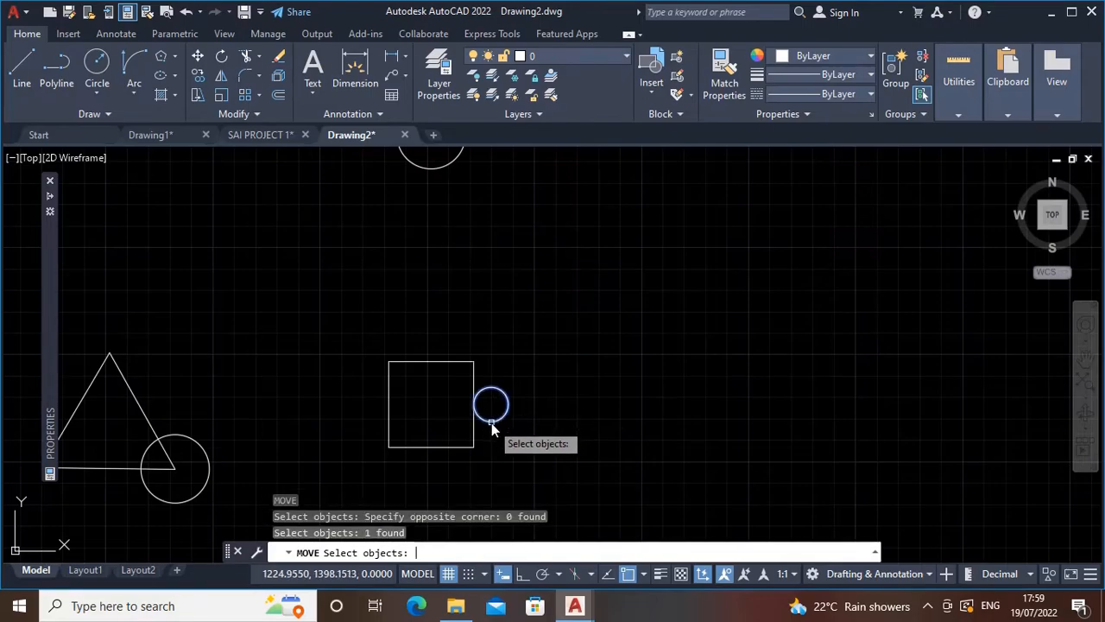
{"action": "key", "text": "Return"}
{"action": "left_click", "coordinate": [490, 422]}
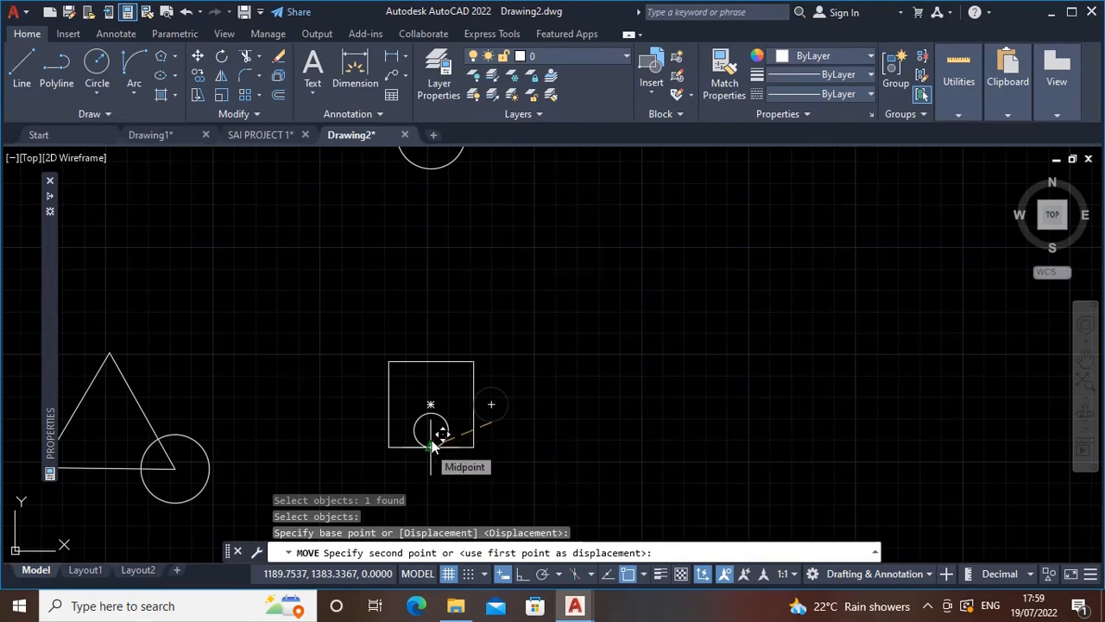
{"action": "scroll", "coordinate": [443, 422], "scroll_direction": "down", "scroll_amount": 3}
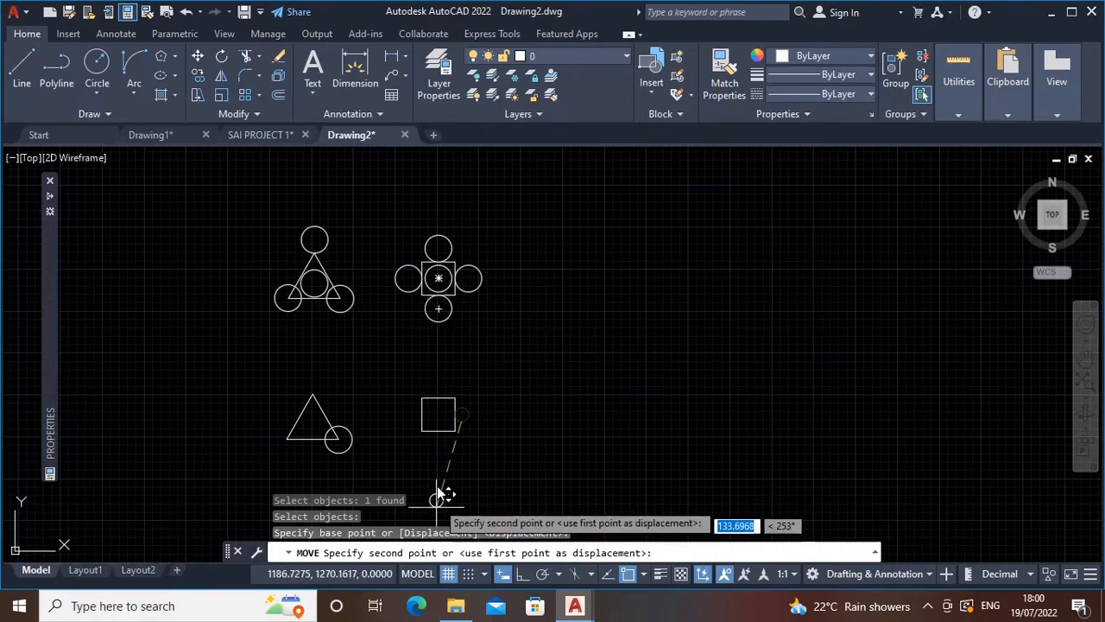
{"action": "left_click", "coordinate": [438, 399]}
{"action": "middle_click_drag", "start_coordinate": [575, 429], "coordinate": [559, 423]}
{"action": "mouse_move", "coordinate": [427, 436]}
{"action": "middle_mouse_down"}
{"action": "mouse_move", "coordinate": [483, 428]}
{"action": "mouse_move", "coordinate": [418, 438]}
{"action": "middle_mouse_up"}
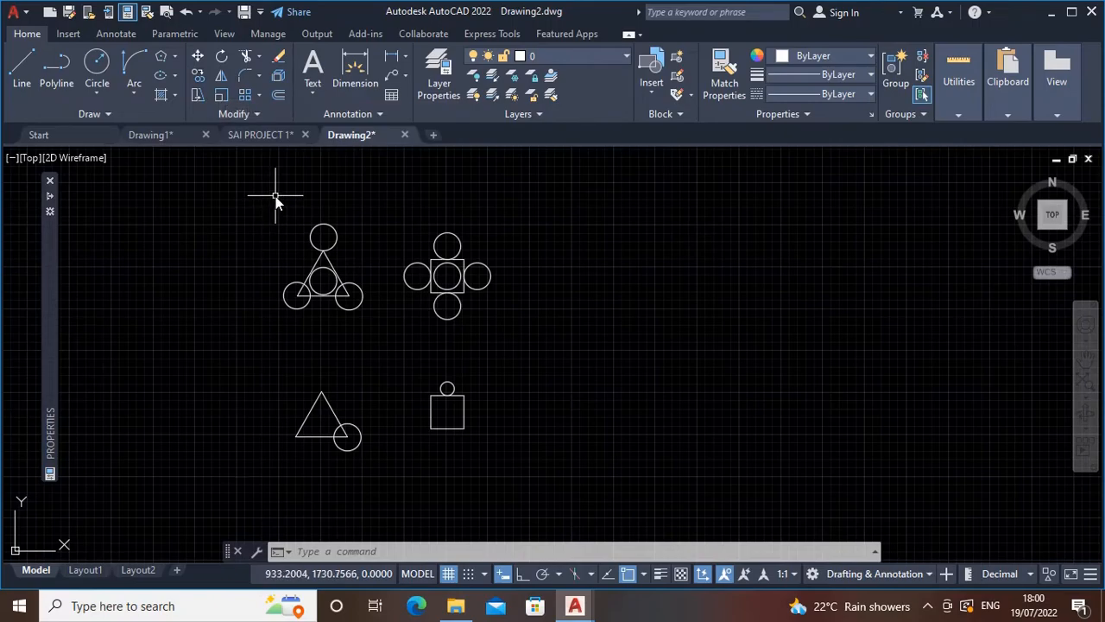
Copy the circle at the lower triangle's bottom-right vertex, using its bottom quadrant as base point, onto the triangle's top vertex.
{"action": "left_click", "coordinate": [198, 76]}
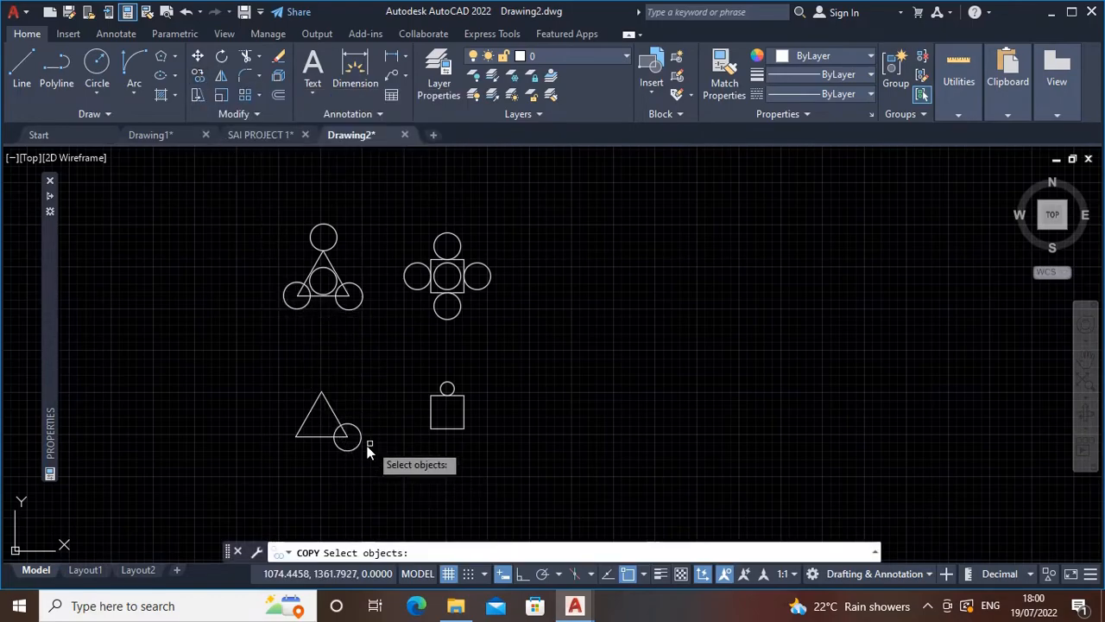
{"action": "scroll", "coordinate": [363, 445], "scroll_direction": "up", "scroll_amount": 2}
{"action": "scroll", "coordinate": [345, 449], "scroll_direction": "down", "scroll_amount": 3}
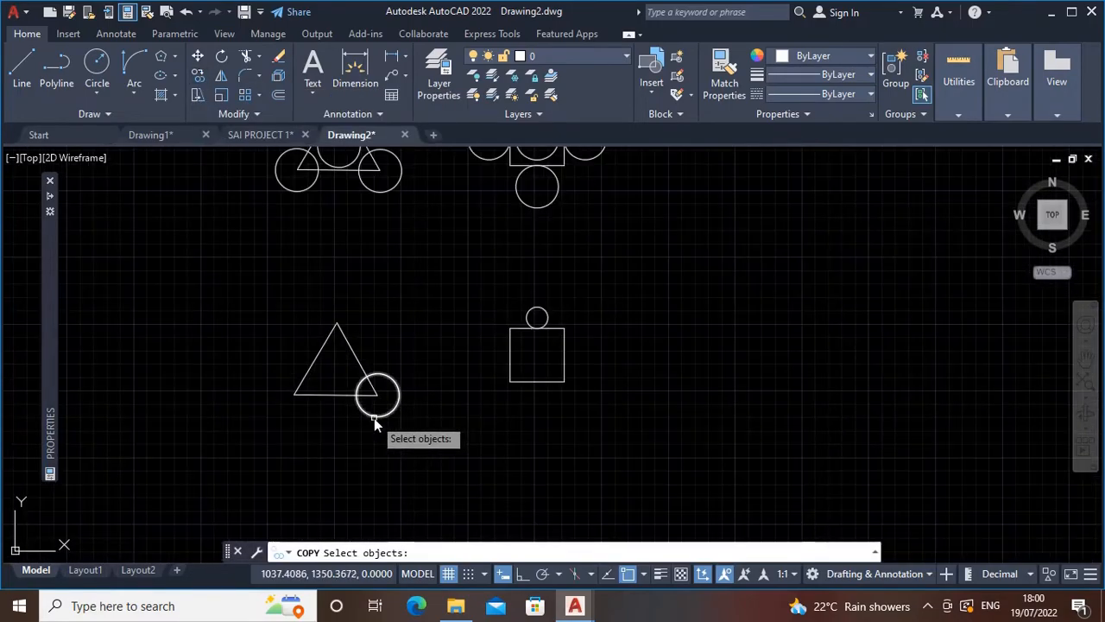
{"action": "left_click", "coordinate": [375, 417]}
{"action": "key", "text": "Return"}
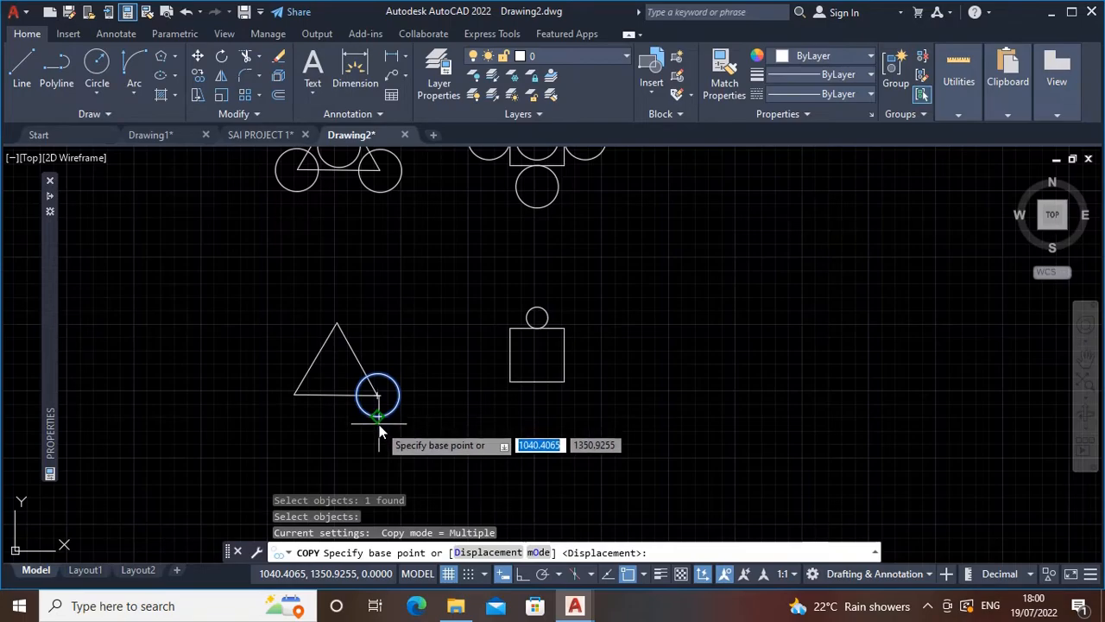
{"action": "left_click", "coordinate": [377, 417]}
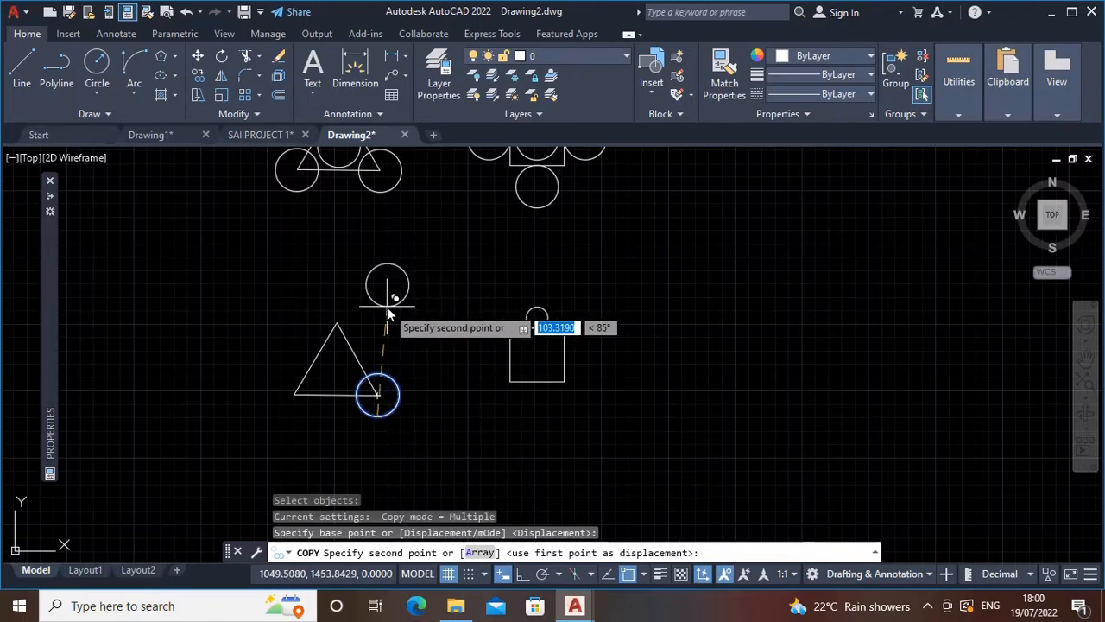
{"action": "left_click", "coordinate": [340, 327]}
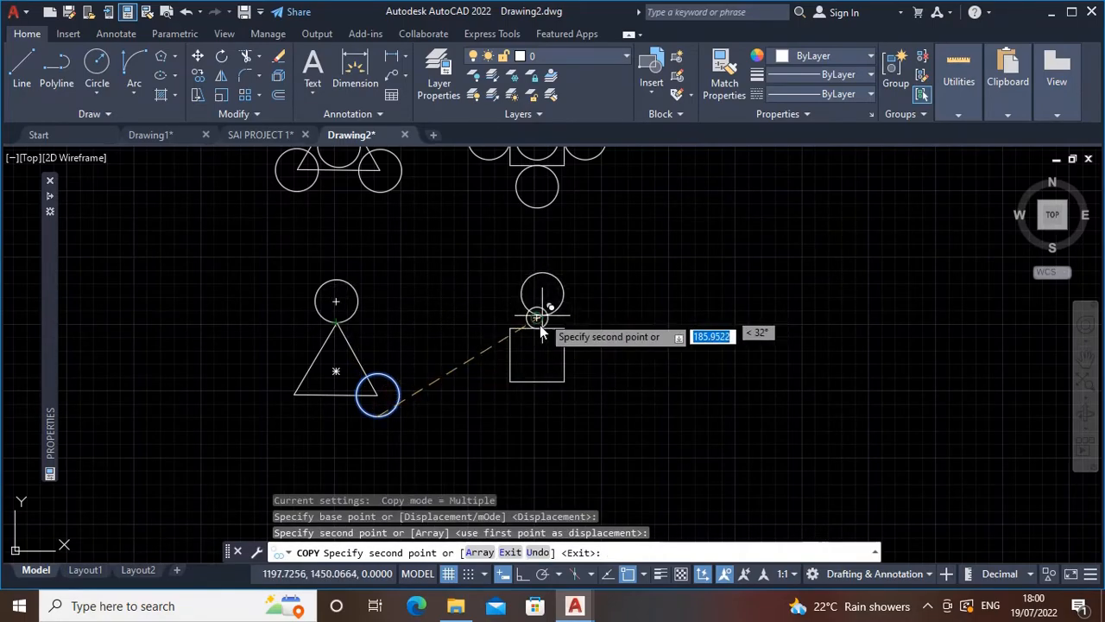
Place further copies of the circle by its bottom quadrant at the midpoints of the lower square's top and bottom edges.
{"action": "scroll", "coordinate": [544, 342], "scroll_direction": "up", "scroll_amount": 4}
{"action": "scroll", "coordinate": [547, 343], "scroll_direction": "down", "scroll_amount": 4}
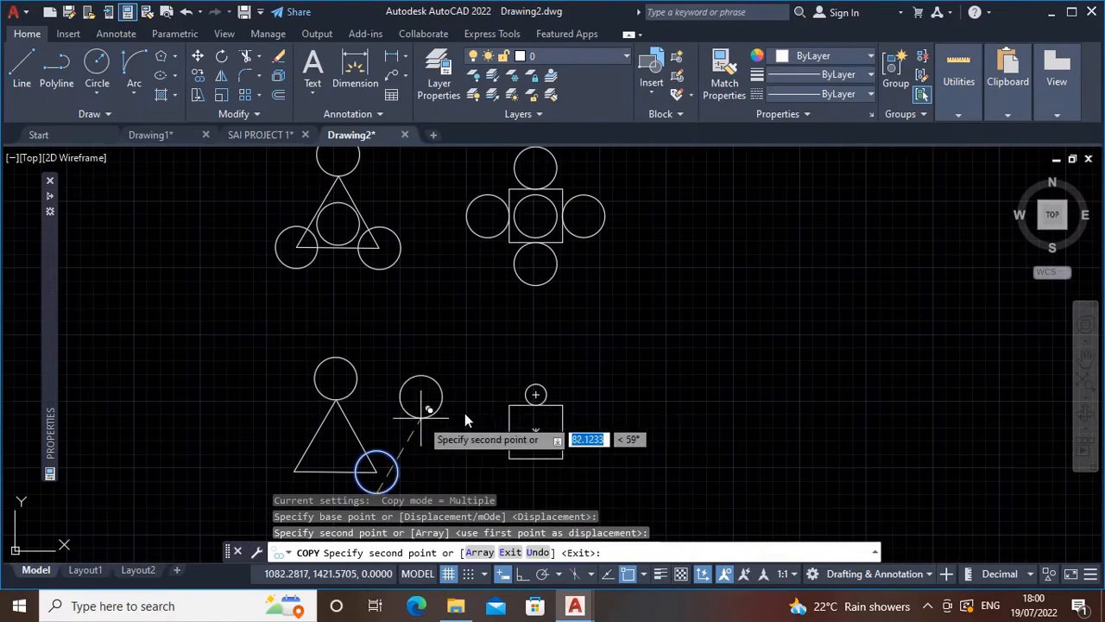
{"action": "scroll", "coordinate": [535, 410], "scroll_direction": "up", "scroll_amount": 3}
{"action": "scroll", "coordinate": [532, 408], "scroll_direction": "up", "scroll_amount": 2}
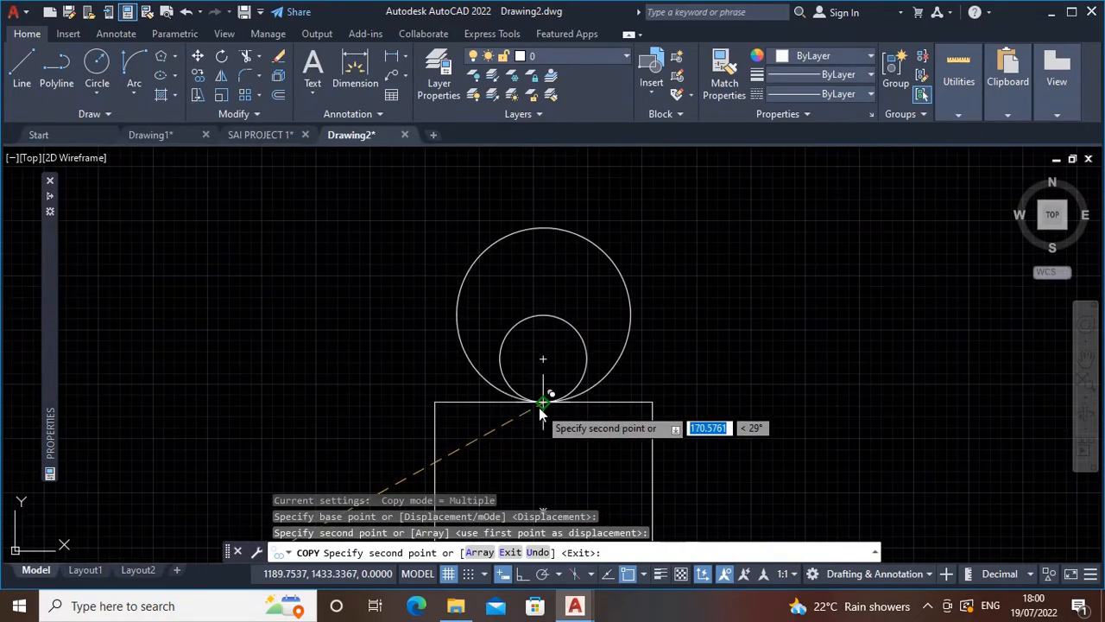
{"action": "left_click", "coordinate": [539, 406]}
{"action": "middle_click_drag", "start_coordinate": [641, 489], "coordinate": [607, 343]}
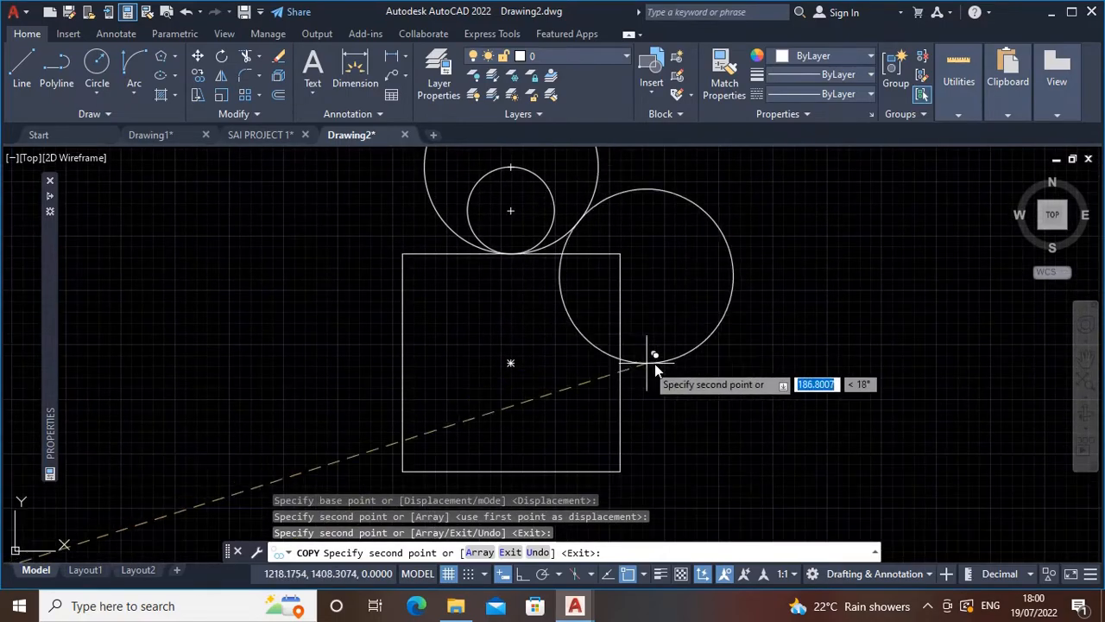
{"action": "left_click", "coordinate": [515, 474]}
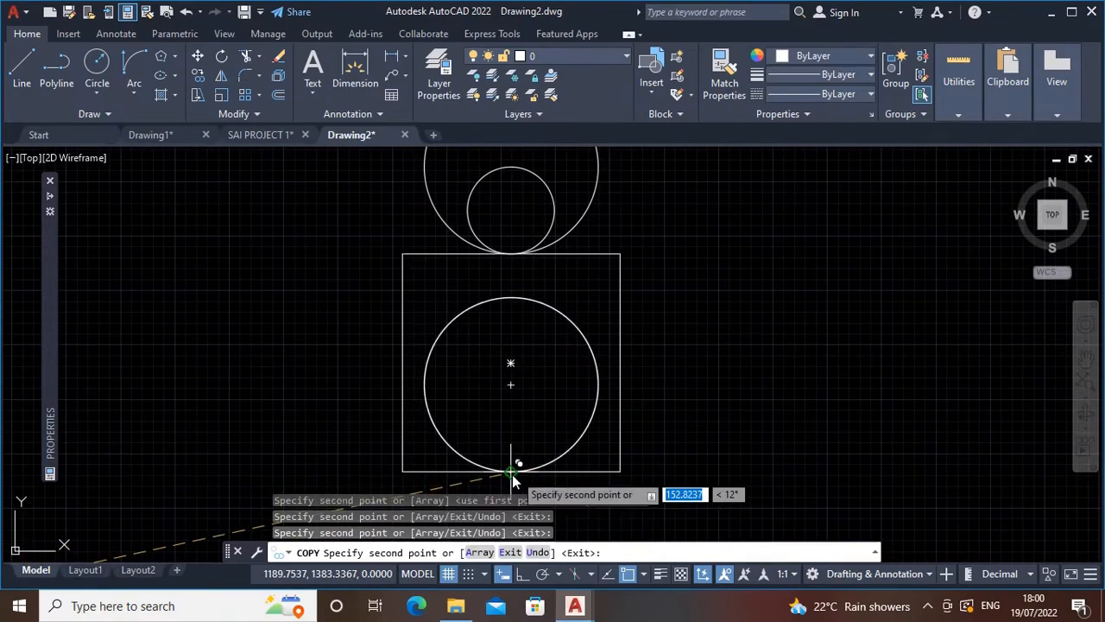
Place five more copies of the circle, scattered in the empty space to the right of the lower square, and end the copying.
{"action": "scroll", "coordinate": [820, 458], "scroll_direction": "down", "scroll_amount": 4}
{"action": "middle_click_drag", "start_coordinate": [849, 471], "coordinate": [596, 388]}
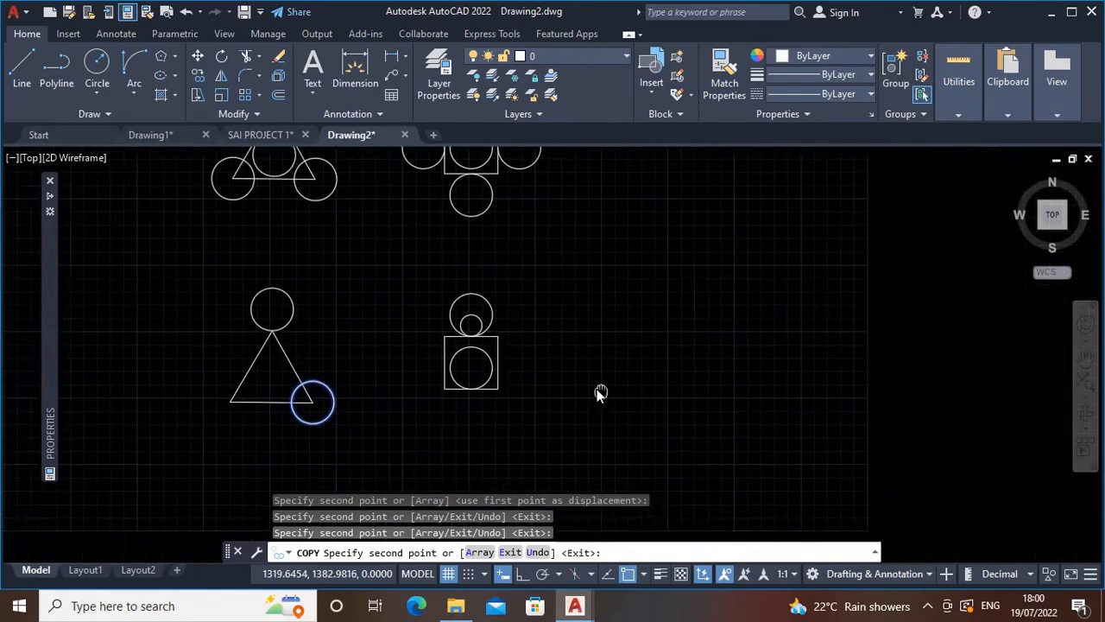
{"action": "left_click", "coordinate": [682, 366]}
{"action": "left_click", "coordinate": [832, 361]}
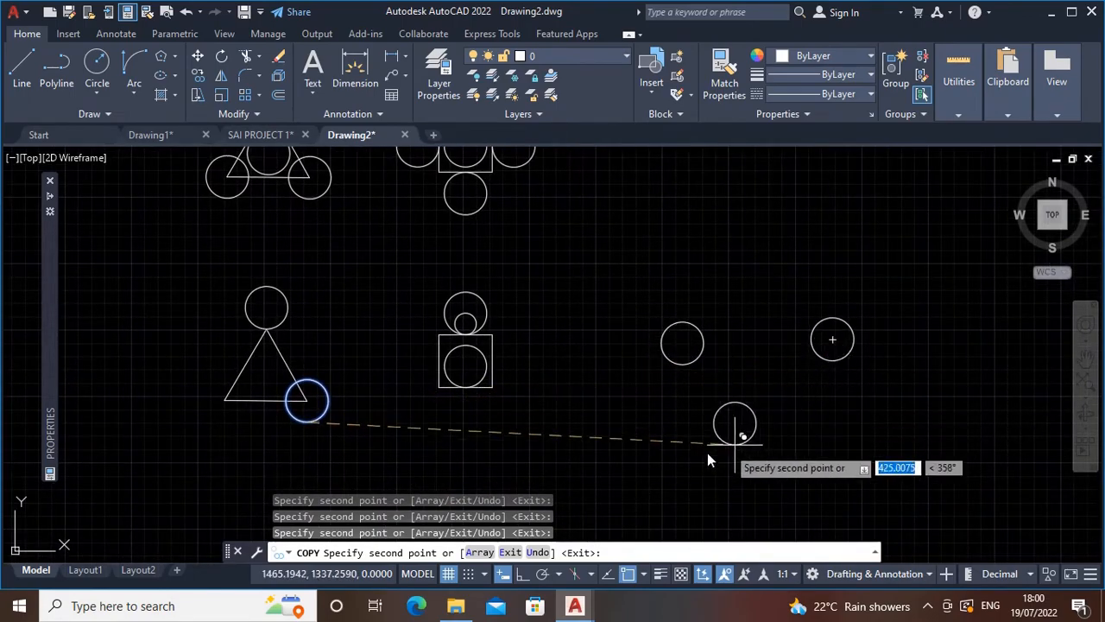
{"action": "left_click", "coordinate": [701, 453]}
{"action": "left_click", "coordinate": [764, 304]}
{"action": "left_click", "coordinate": [810, 463]}
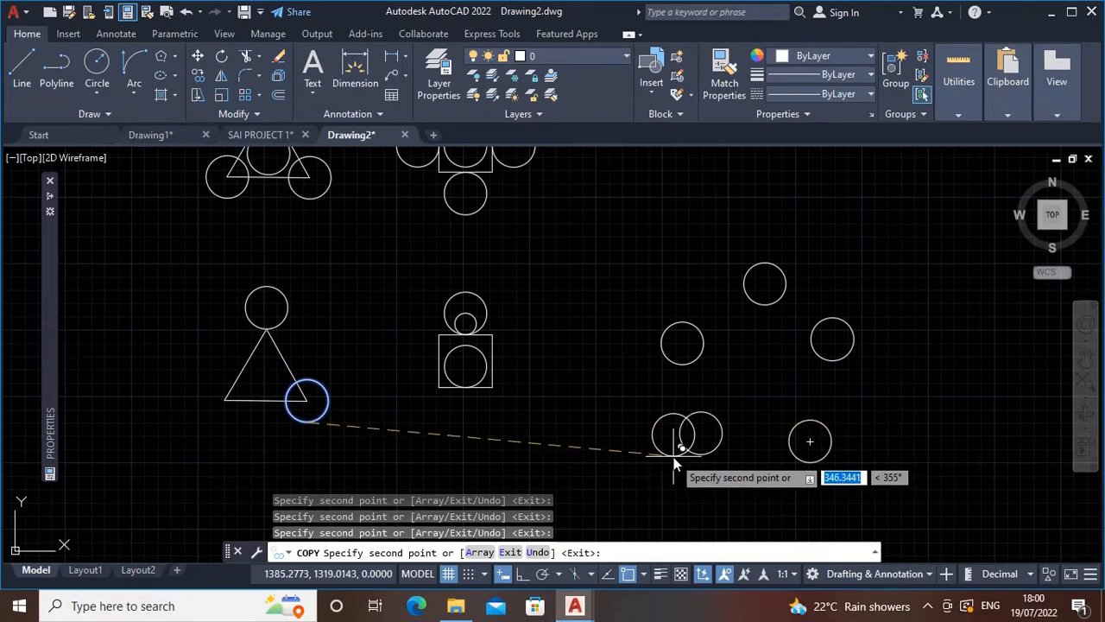
{"action": "key", "text": "Return"}
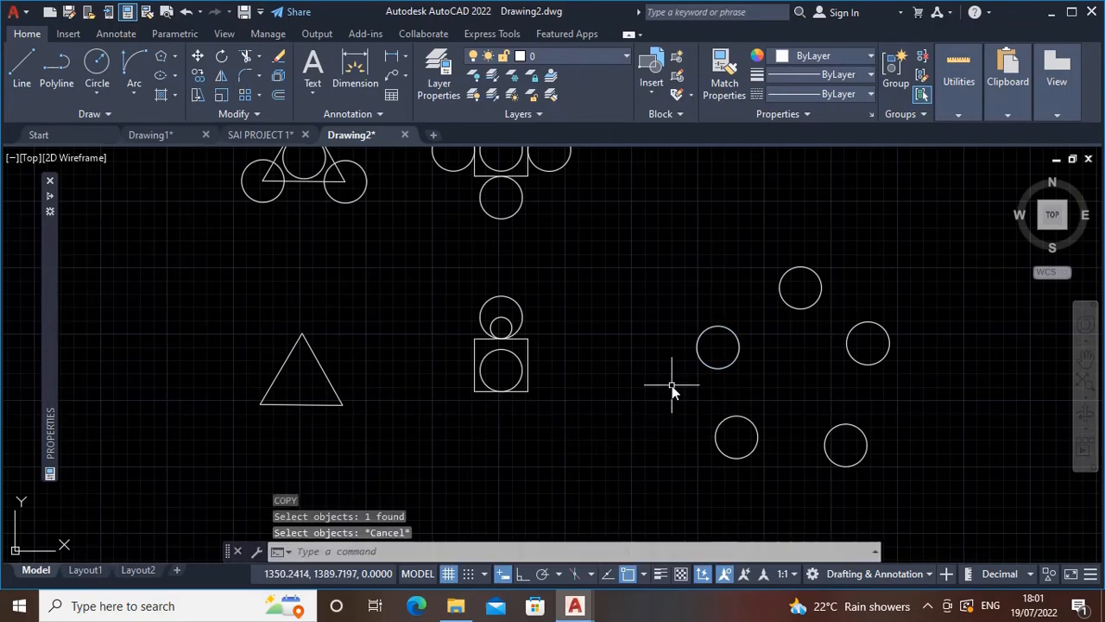
{"action": "key", "text": "Escape"}
{"action": "key", "text": "Escape"}
{"action": "key", "text": "Escape"}
Copy the leftmost upper loose circle by its center onto the three vertices of the lower triangle.
{"action": "type", "text": "ct o"}
{"action": "key", "text": "Return"}
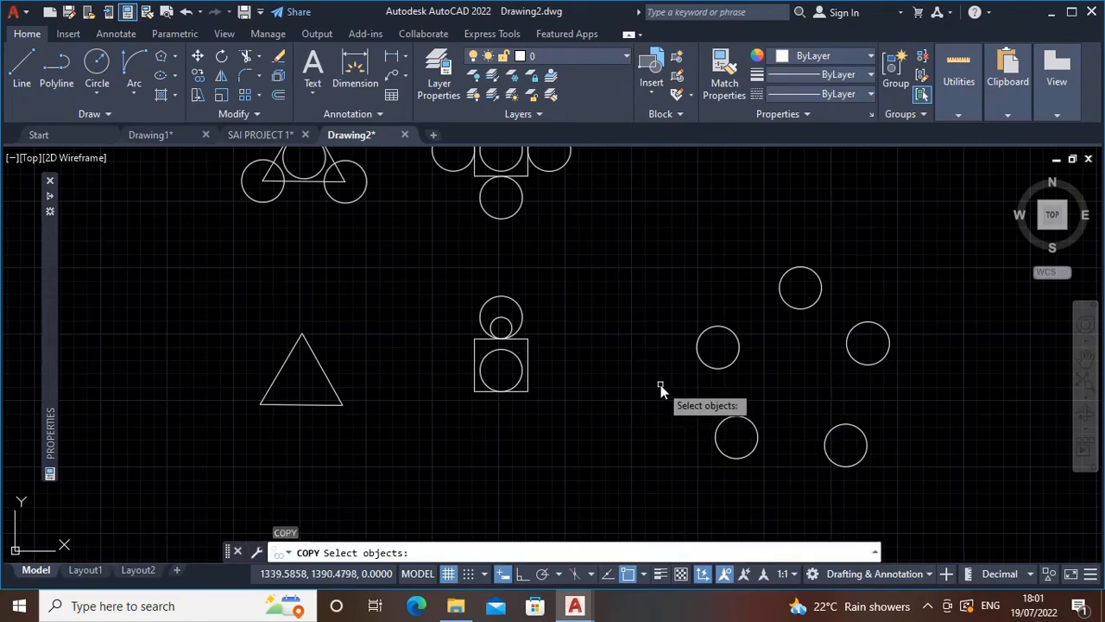
{"action": "left_click", "coordinate": [727, 368]}
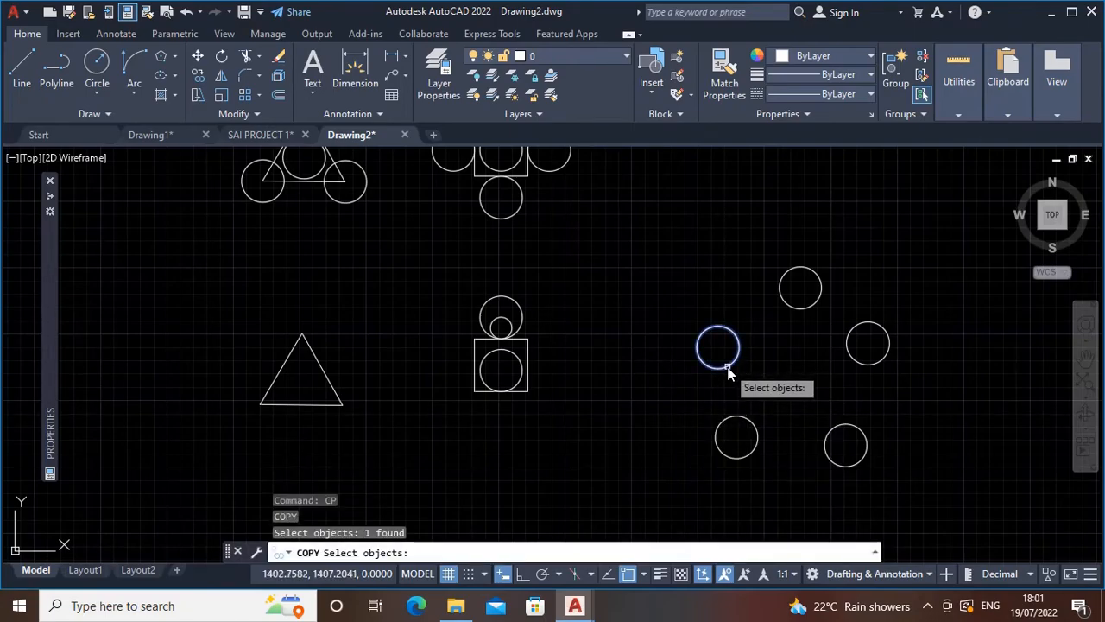
{"action": "key", "text": "Return"}
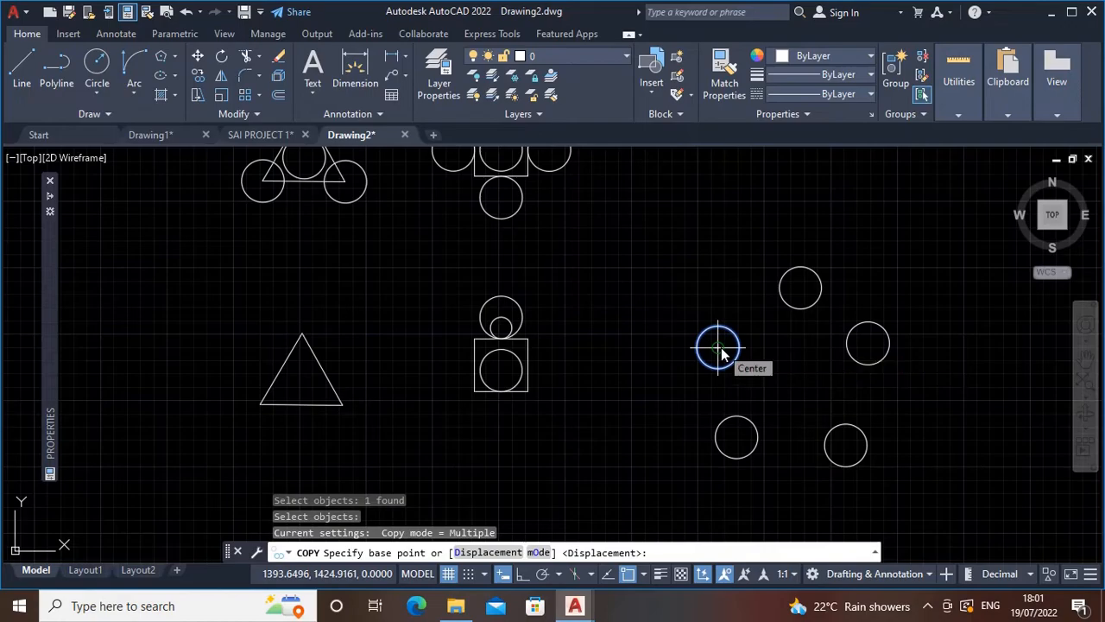
{"action": "left_click", "coordinate": [721, 351]}
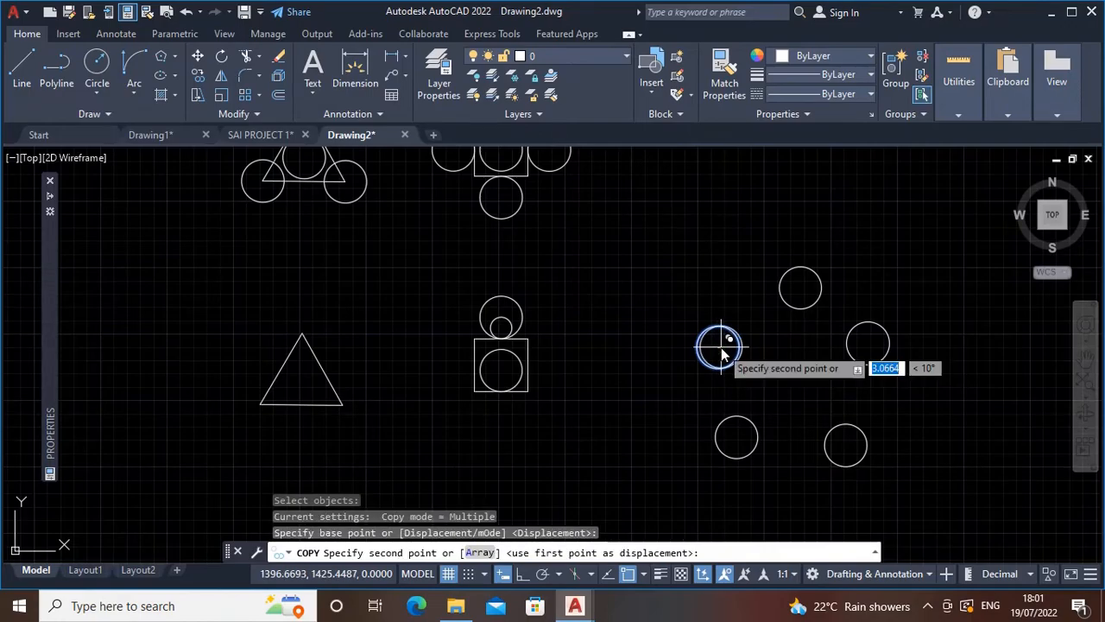
{"action": "left_click", "coordinate": [311, 340]}
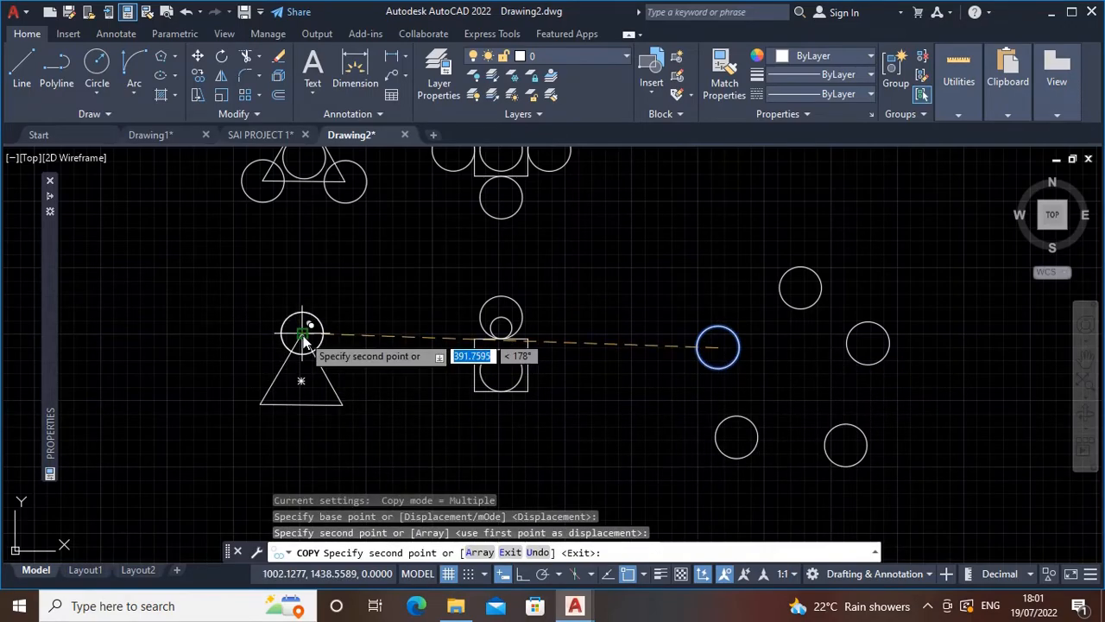
{"action": "left_click", "coordinate": [260, 403]}
{"action": "left_click", "coordinate": [342, 414]}
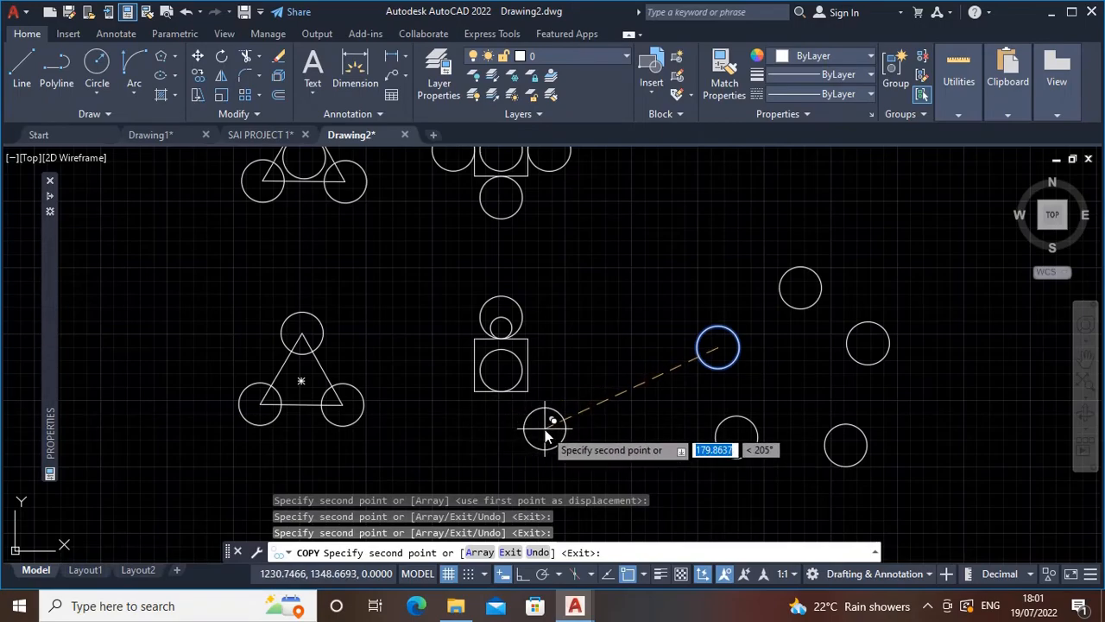
{"action": "key", "text": "Escape"}
{"action": "scroll", "coordinate": [519, 406], "scroll_direction": "down", "scroll_amount": 3}
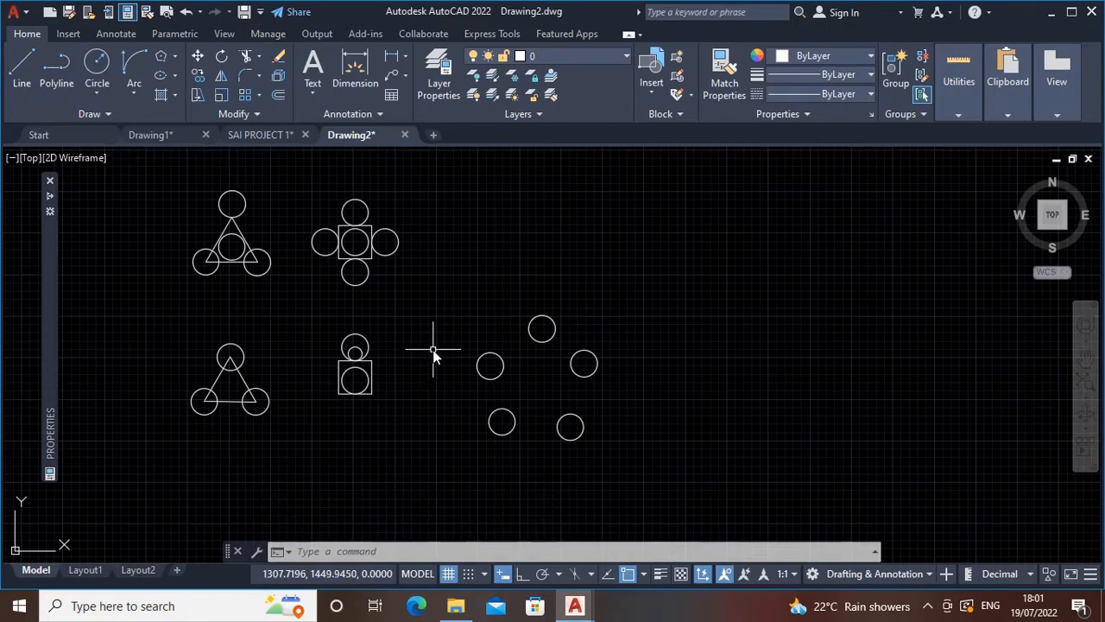
Draw a horizontal line 200 long above the loose circles, with Ortho on.
{"action": "mouse_move", "coordinate": [440, 353]}
{"action": "middle_mouse_down"}
{"action": "mouse_move", "coordinate": [432, 371]}
{"action": "mouse_move", "coordinate": [425, 357]}
{"action": "mouse_move", "coordinate": [446, 338]}
{"action": "middle_mouse_up"}
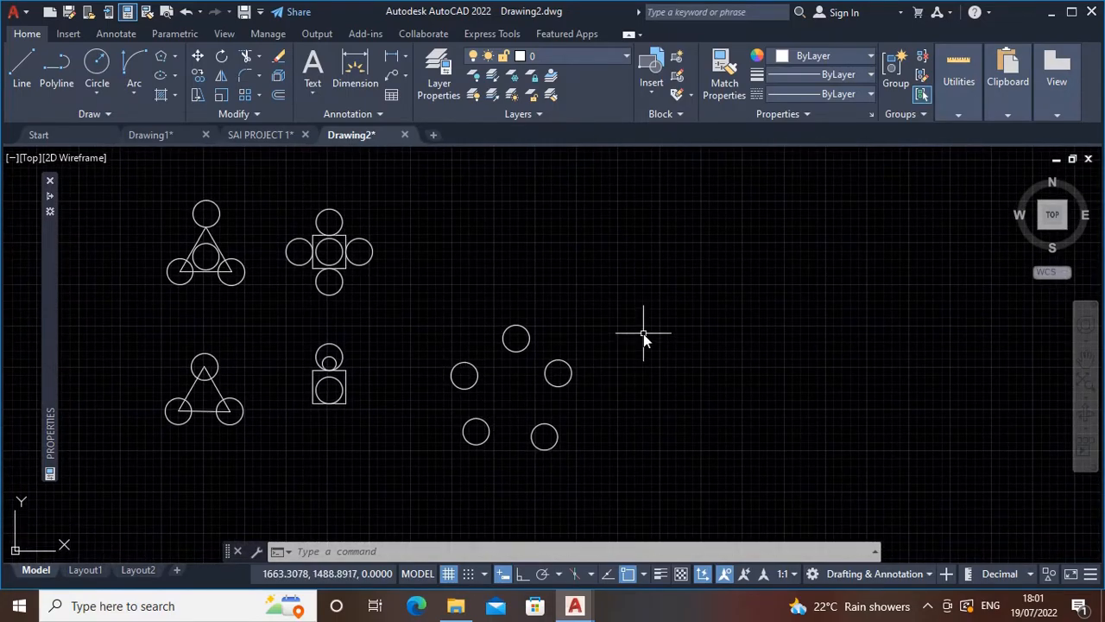
{"action": "middle_click_drag", "start_coordinate": [638, 290], "coordinate": [592, 354]}
{"action": "type", "text": "l"}
{"action": "key", "text": "Return"}
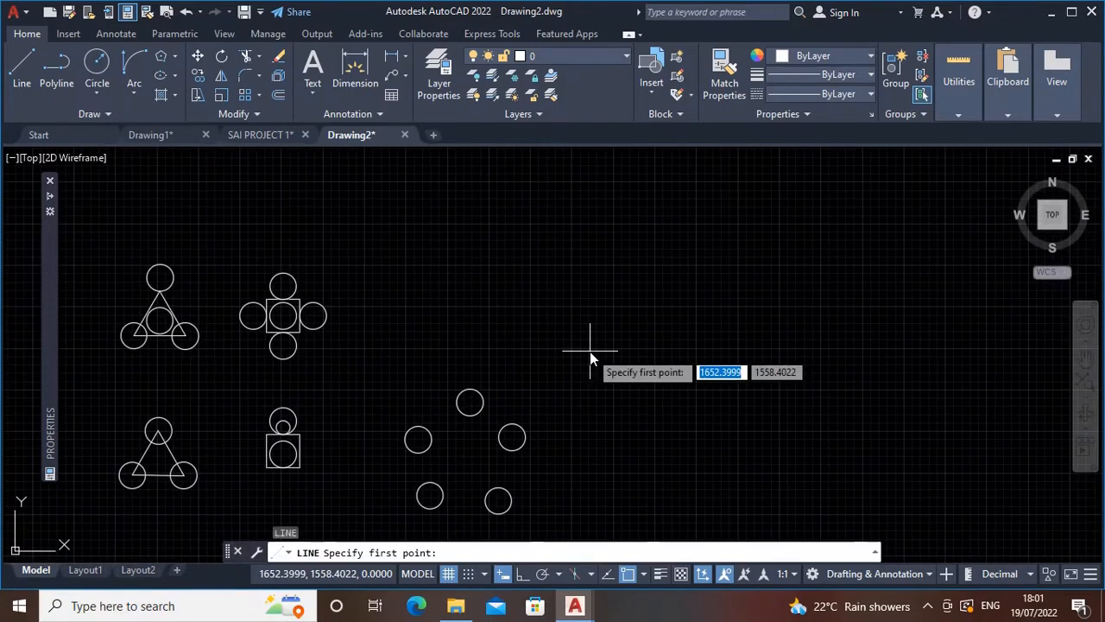
{"action": "left_click", "coordinate": [467, 326]}
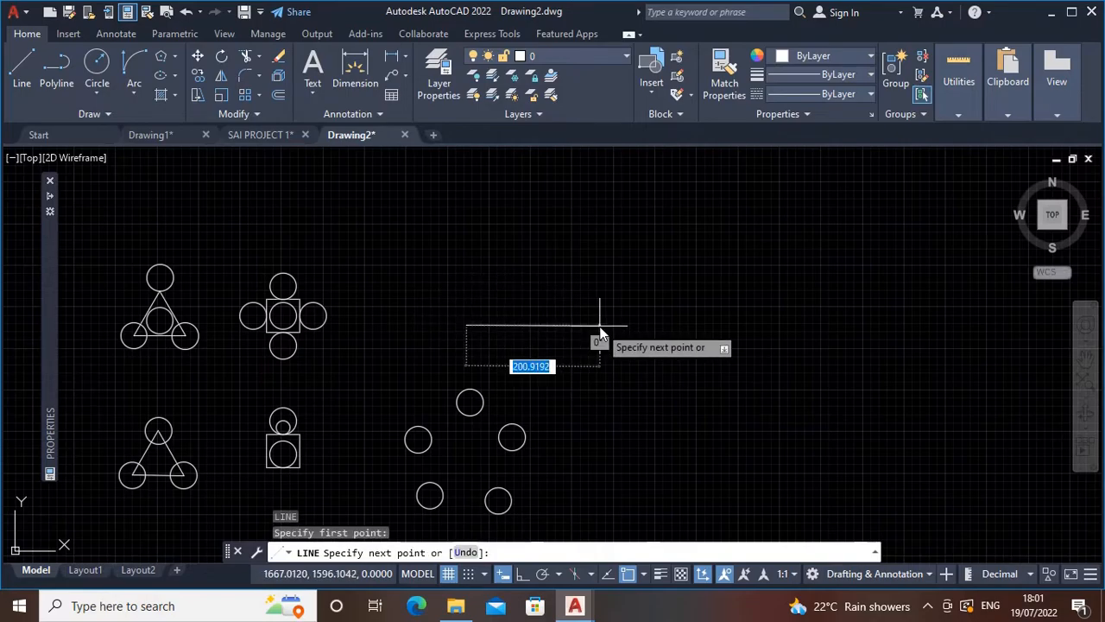
{"action": "left_click", "coordinate": [523, 574]}
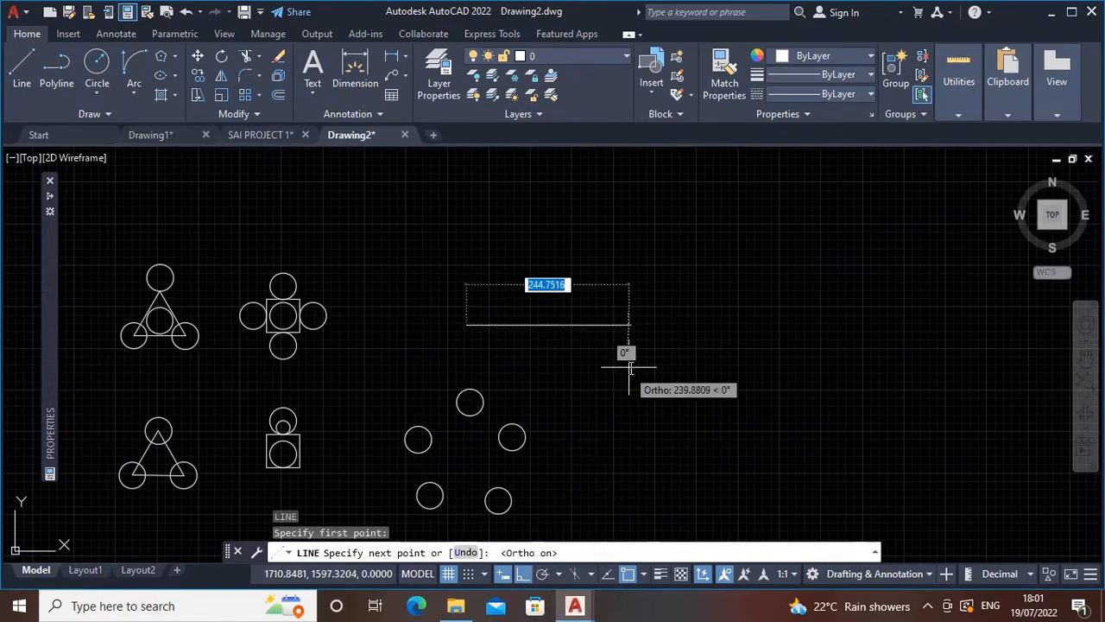
{"action": "type", "text": "200"}
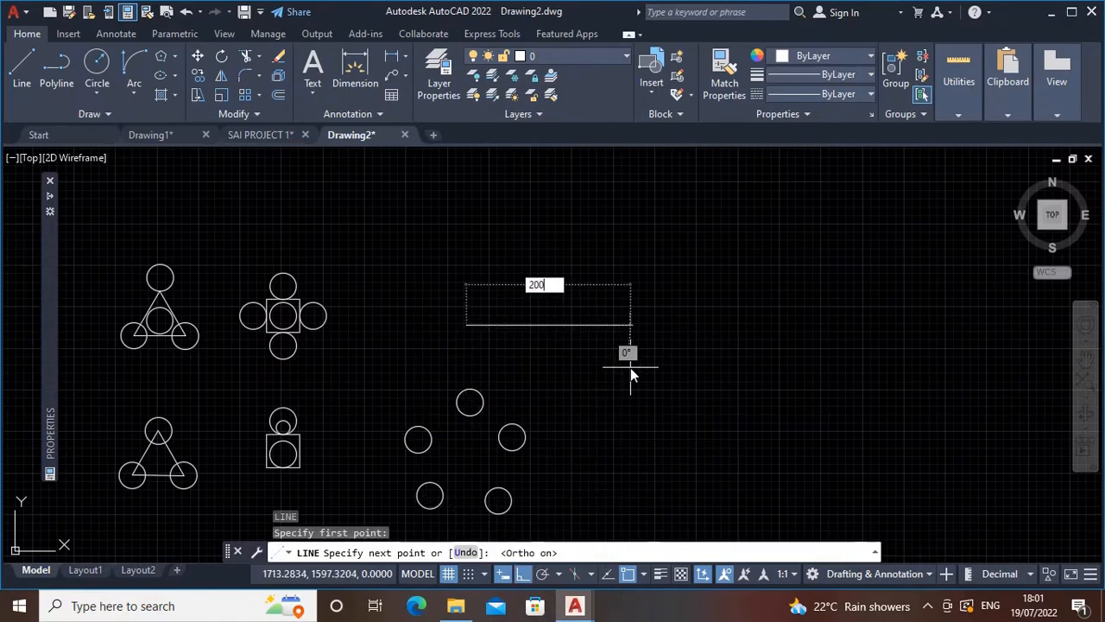
{"action": "key", "text": "Return"}
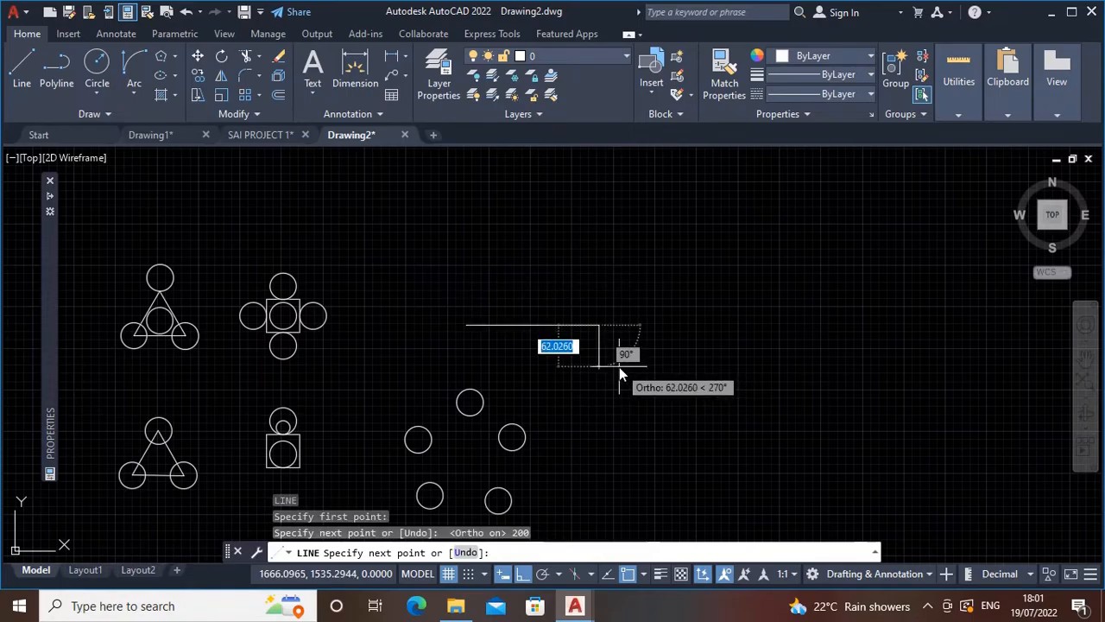
{"action": "key", "text": "Return"}
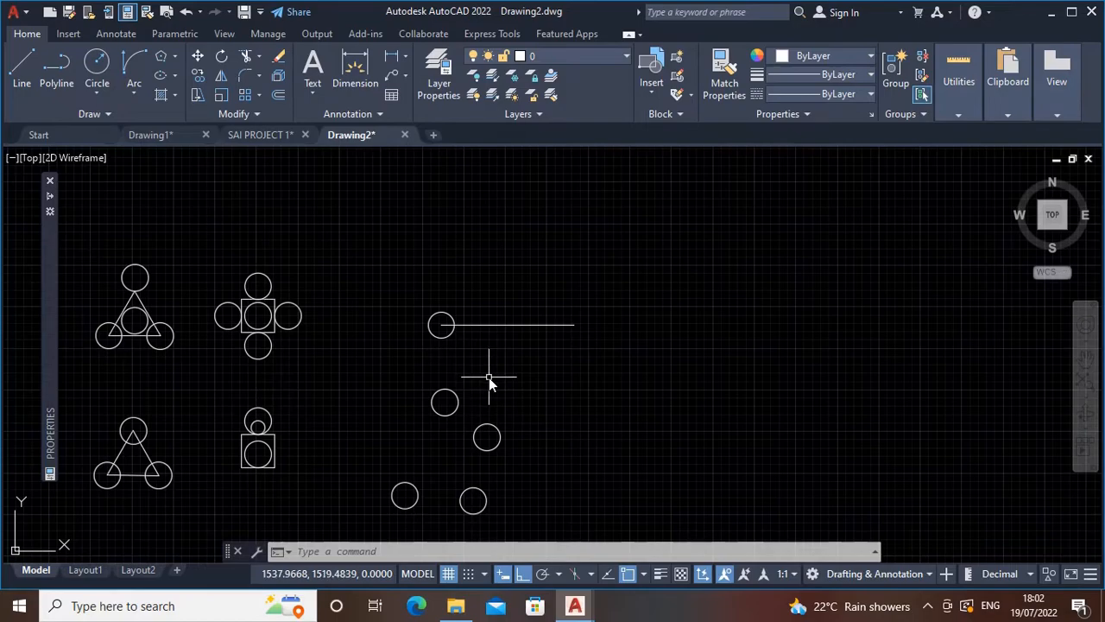
Copy the circle at the line's left end by its center, placing the copy 200 to the right.
{"action": "type", "text": "co"}
{"action": "key", "text": "Return"}
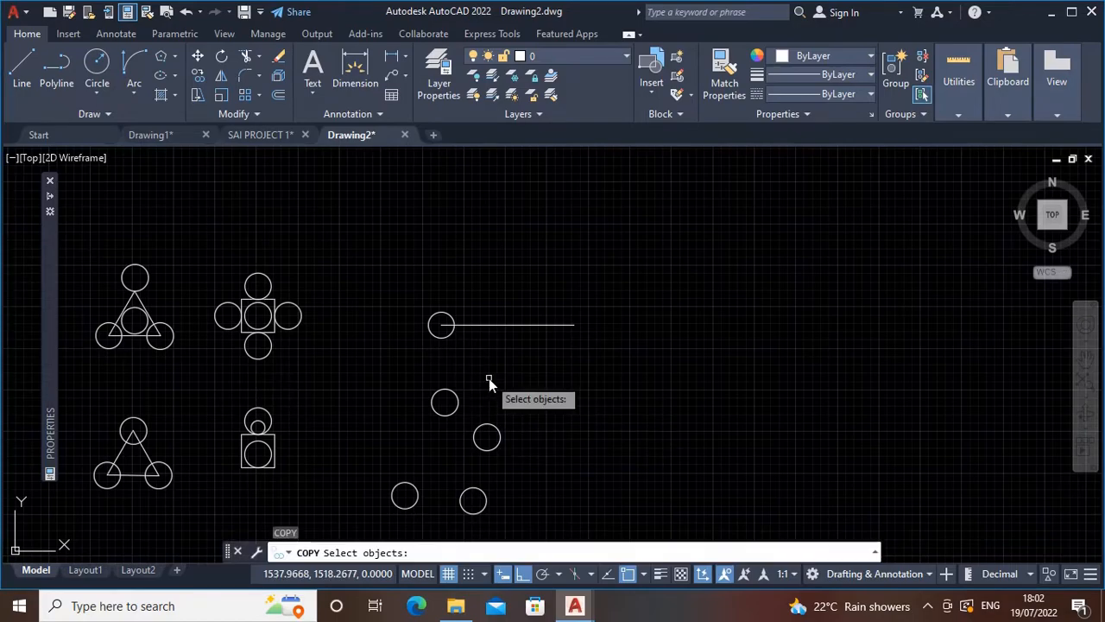
{"action": "left_click", "coordinate": [439, 337]}
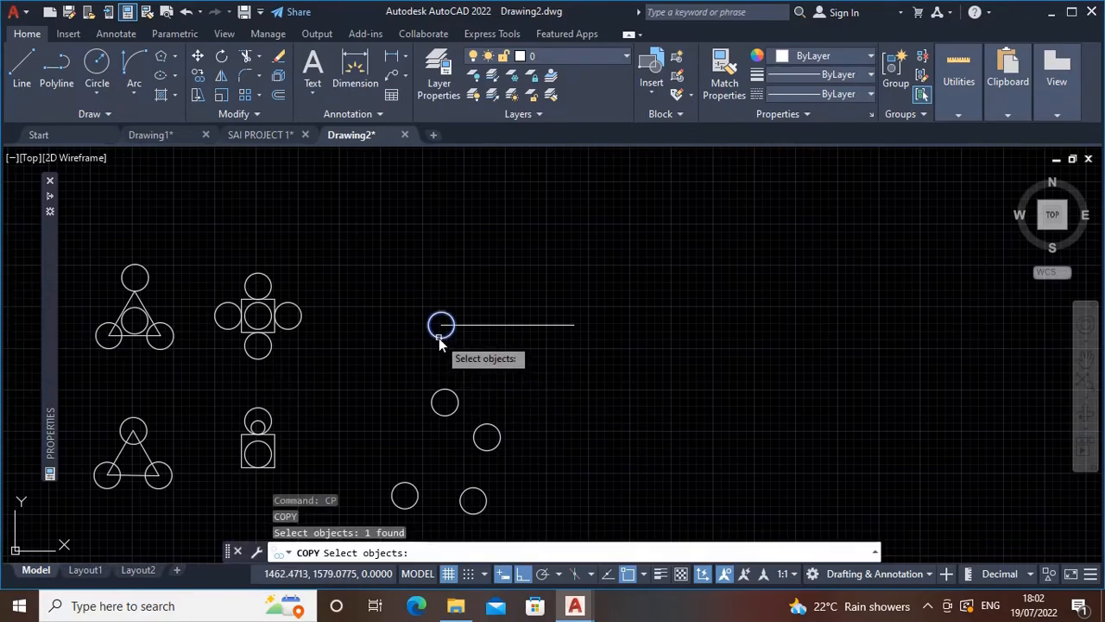
{"action": "key", "text": "Return"}
{"action": "scroll", "coordinate": [439, 337], "scroll_direction": "up", "scroll_amount": 4}
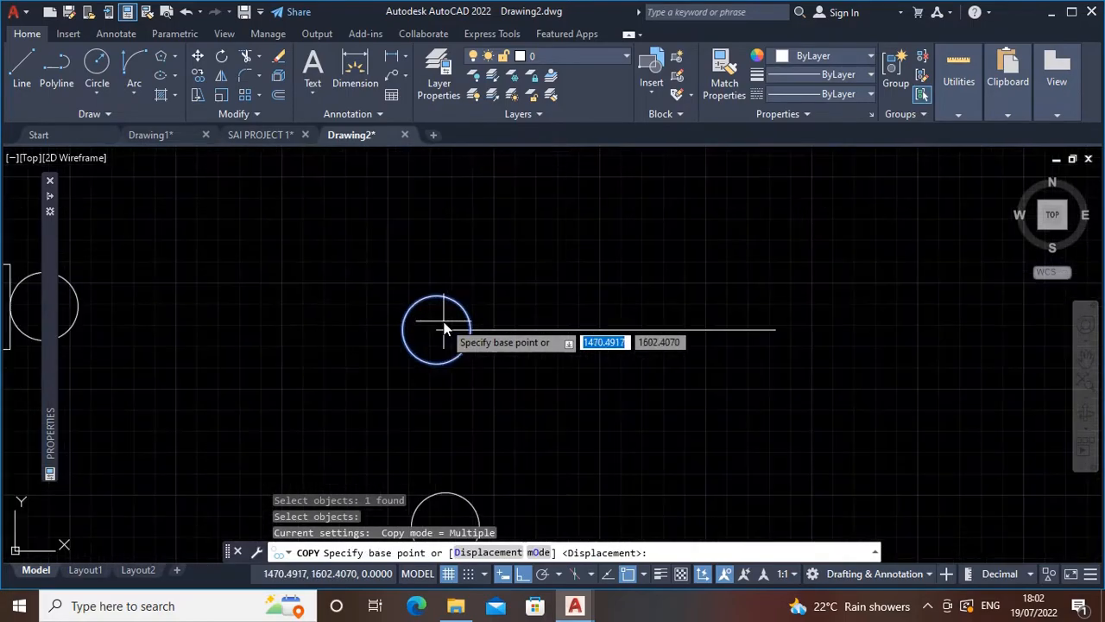
{"action": "left_click", "coordinate": [437, 328]}
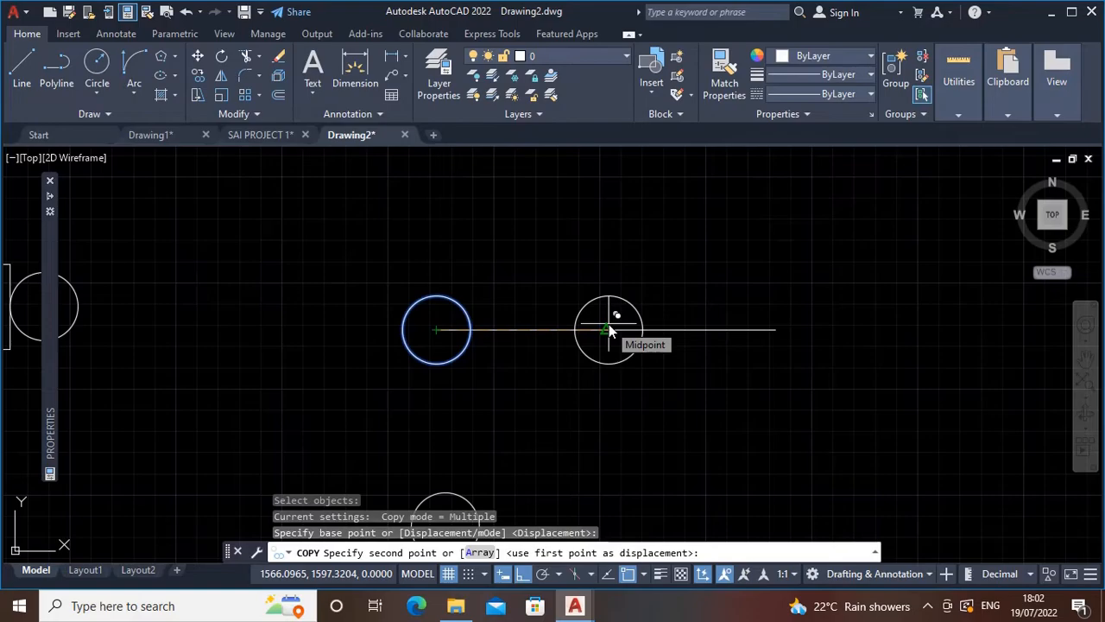
{"action": "type", "text": "200"}
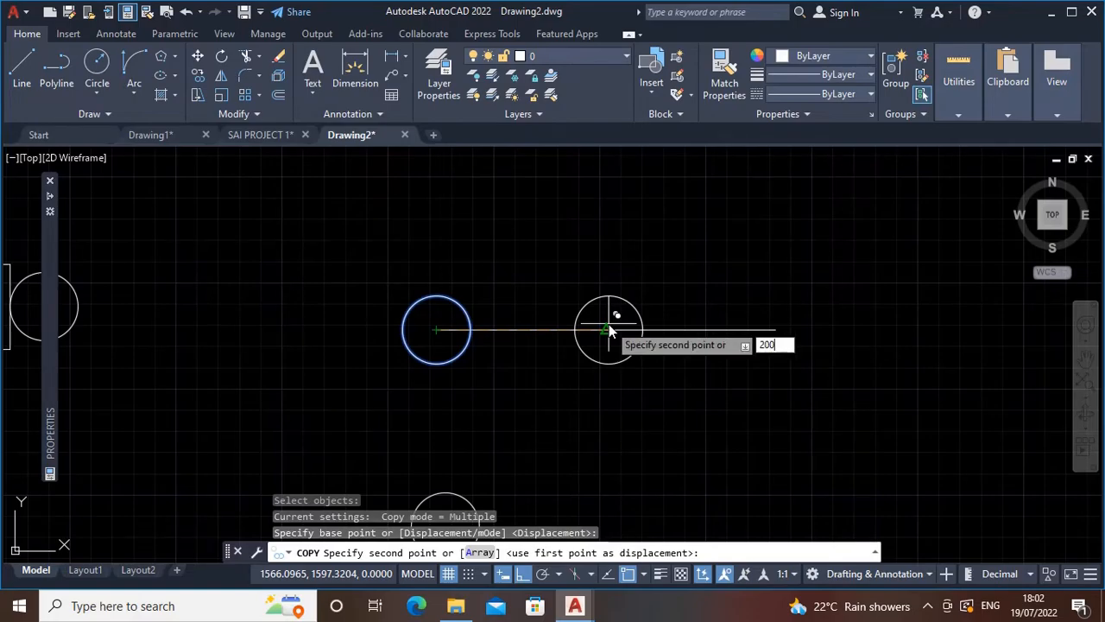
{"action": "key", "text": "Return"}
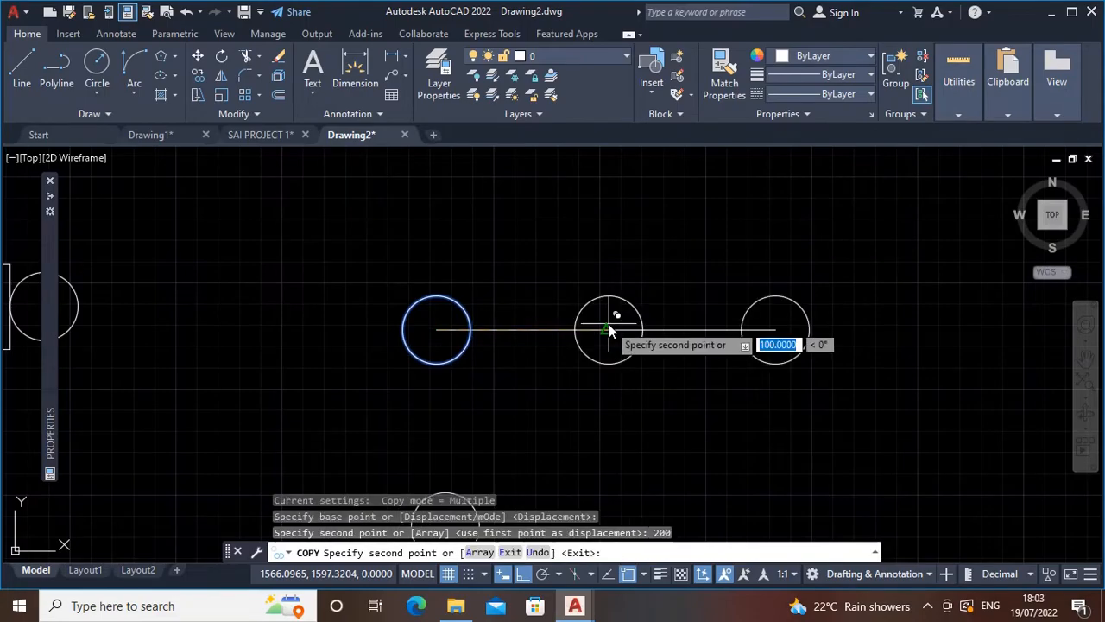
Place two further copies of the circle, one 400 to the right and one 100 straight above the original.
{"action": "middle_click_drag", "start_coordinate": [897, 360], "coordinate": [664, 364]}
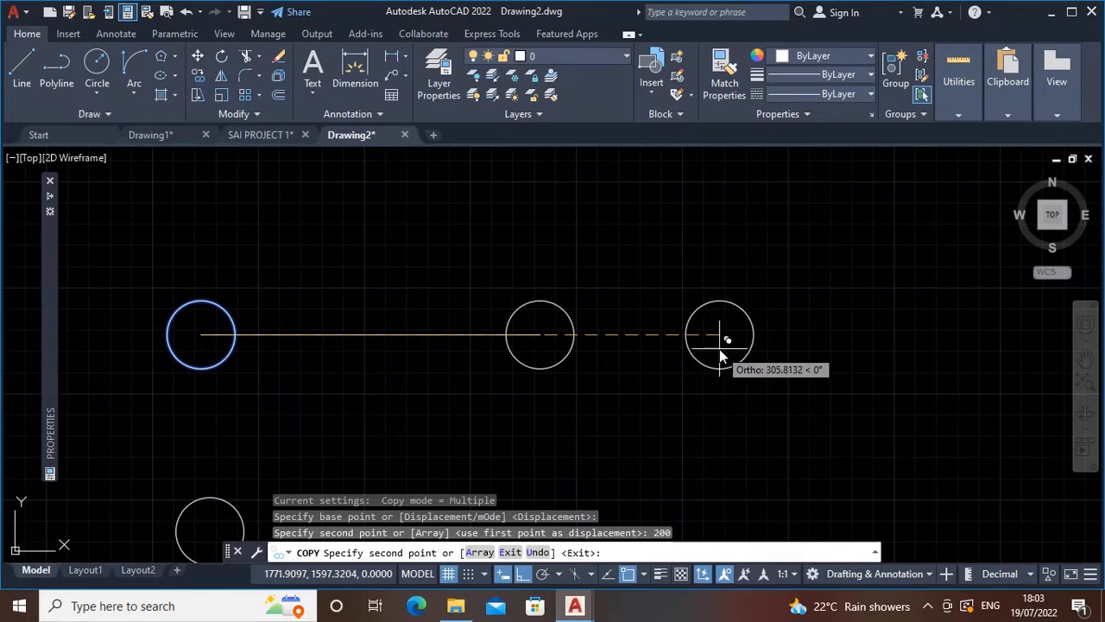
{"action": "type", "text": "400"}
{"action": "key", "text": "Return"}
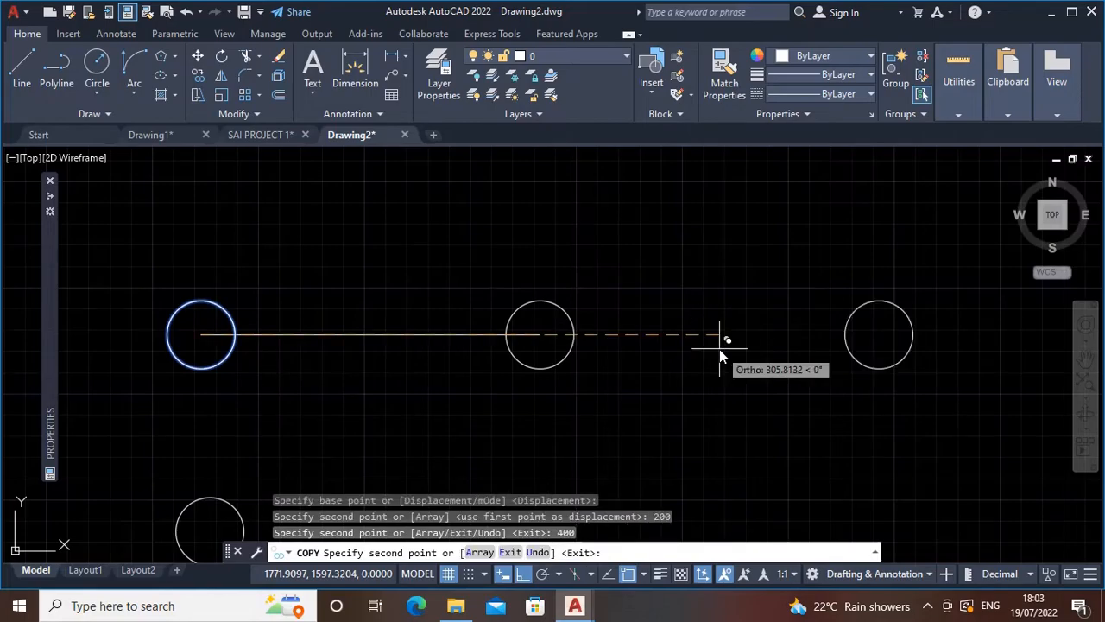
{"action": "middle_click_drag", "start_coordinate": [207, 247], "coordinate": [326, 332]}
{"action": "scroll", "coordinate": [330, 263], "scroll_direction": "down", "scroll_amount": 2}
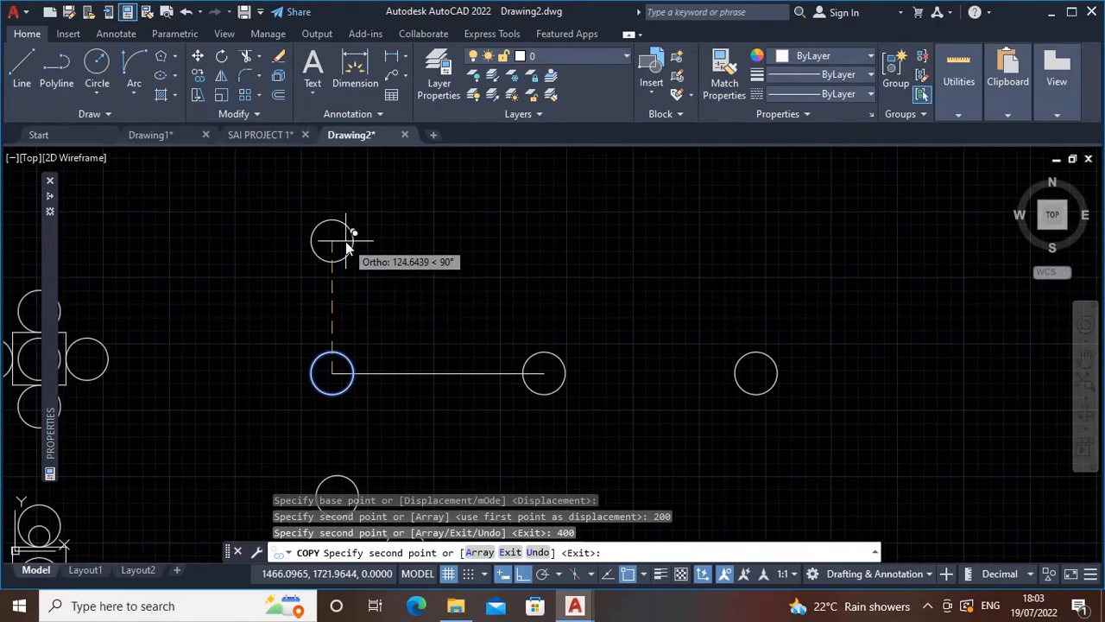
{"action": "type", "text": "100"}
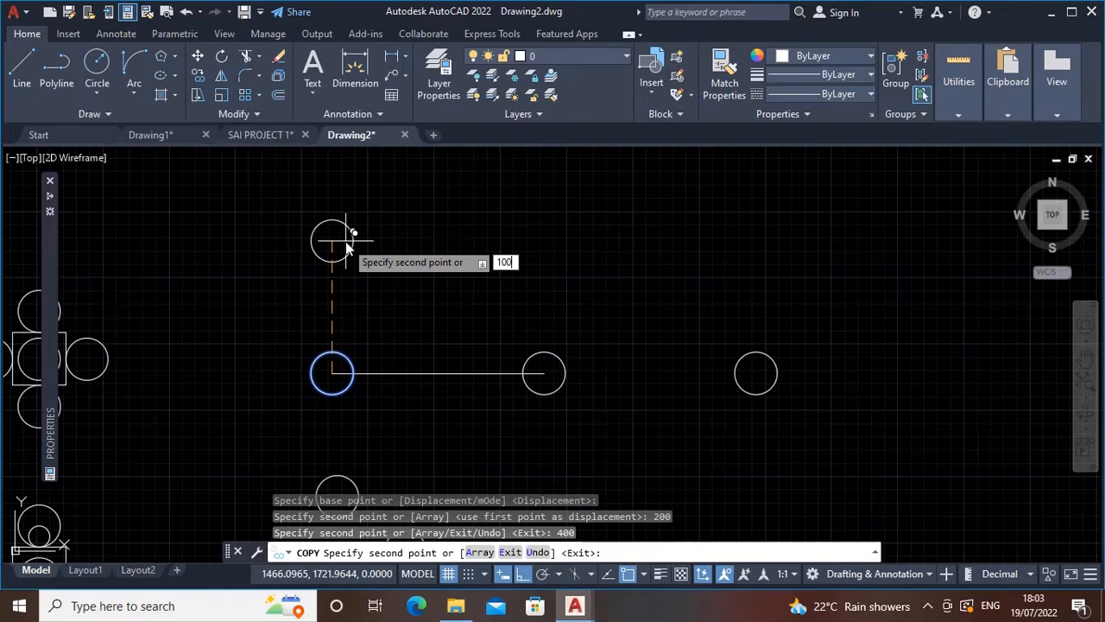
{"action": "key", "text": "Return"}
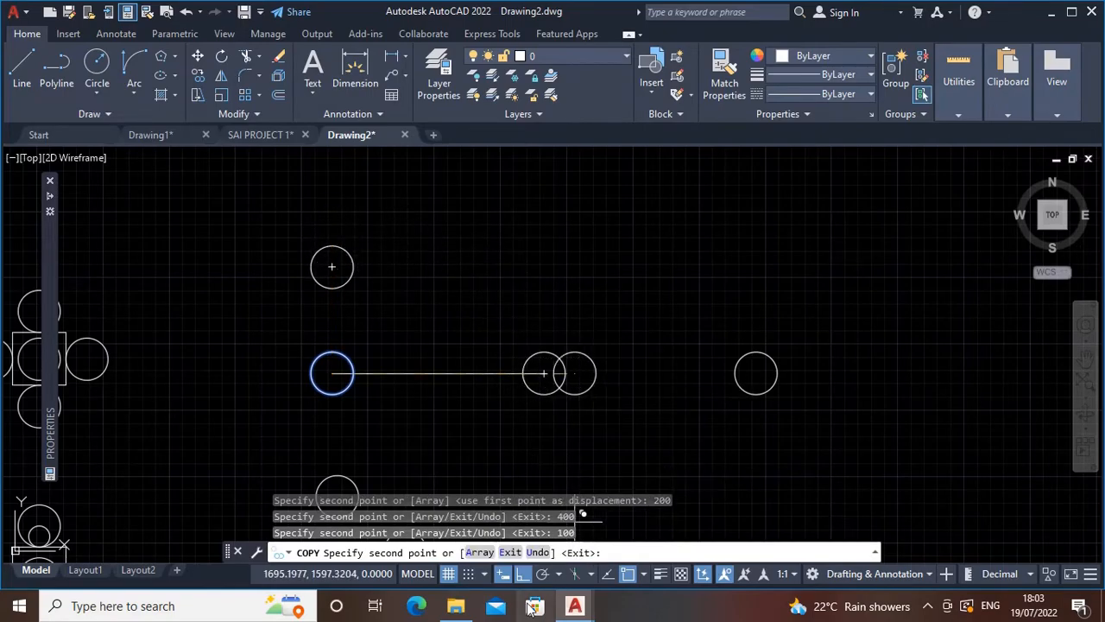
With Ortho off, place another copy 100 away at an angle of about 37° up and to the right, and end the copying.
{"action": "left_click", "coordinate": [522, 574]}
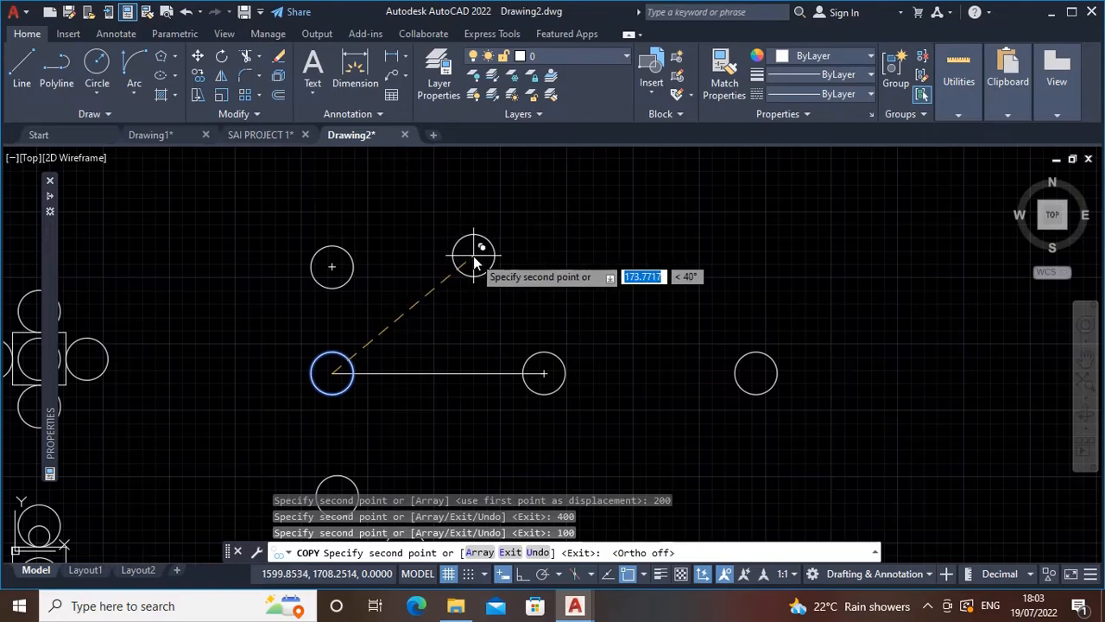
{"action": "middle_click_drag", "start_coordinate": [490, 256], "coordinate": [491, 288]}
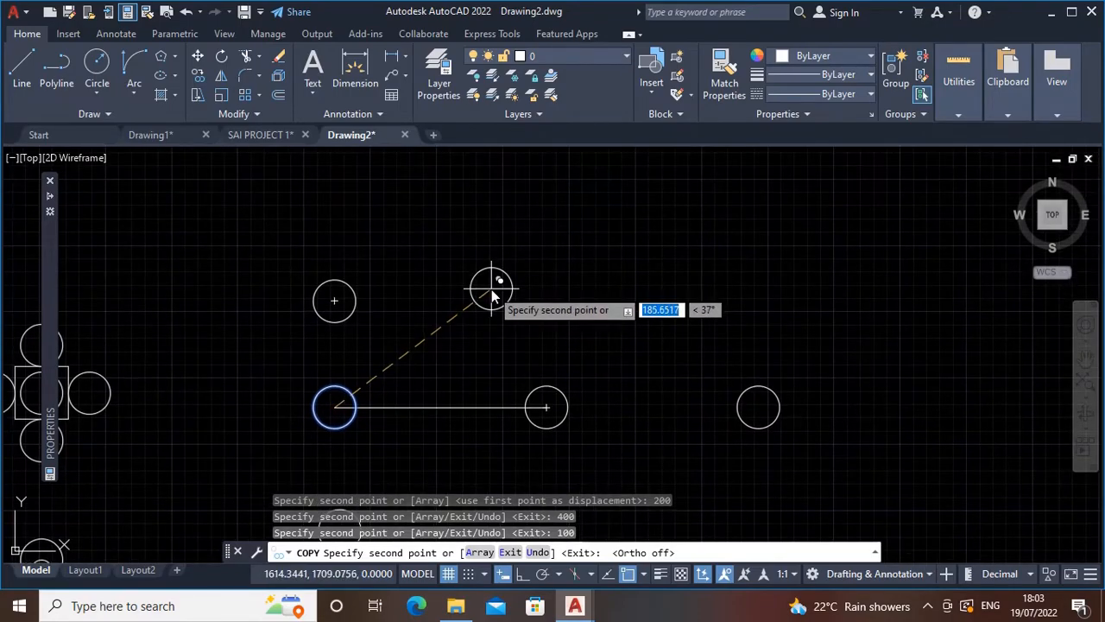
{"action": "type", "text": "100"}
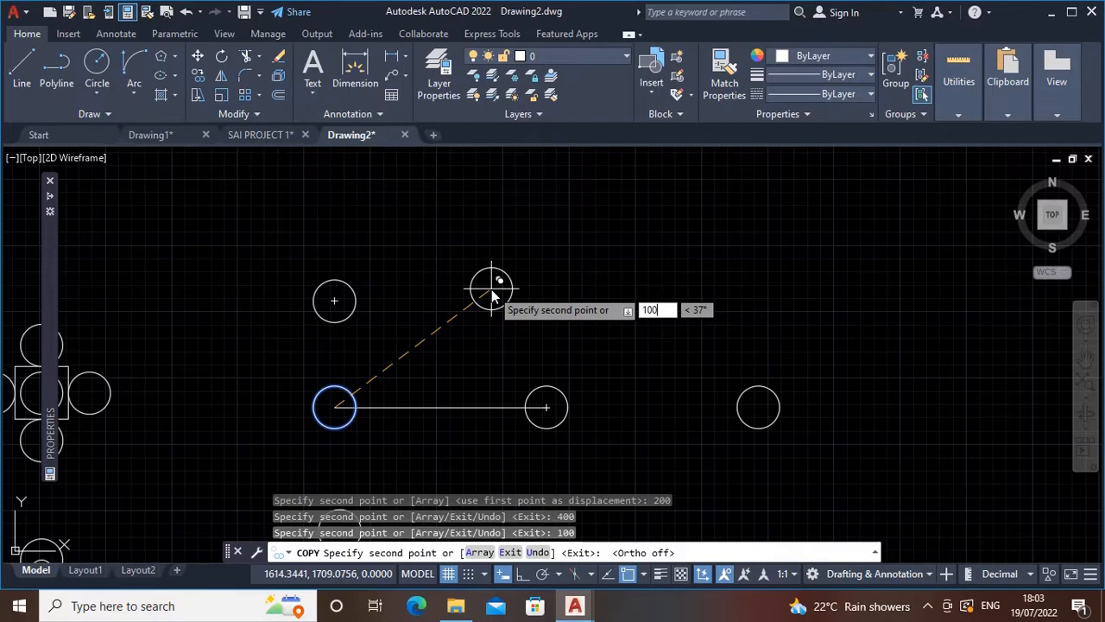
{"action": "key", "text": "Return"}
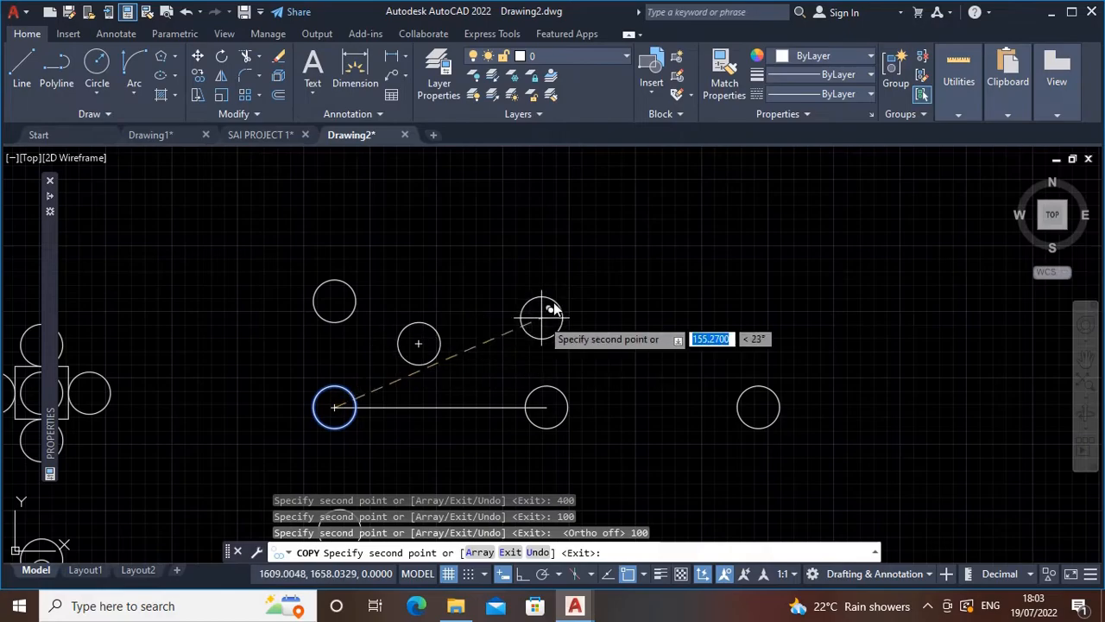
{"action": "middle_click_drag", "start_coordinate": [469, 485], "coordinate": [486, 379]}
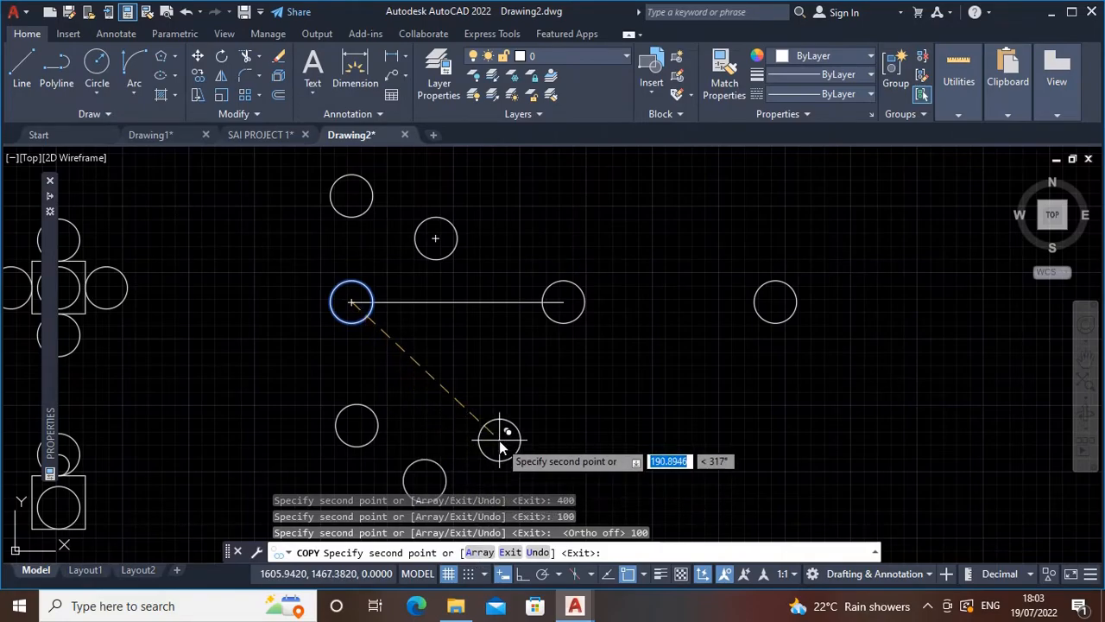
{"action": "left_click", "coordinate": [510, 553]}
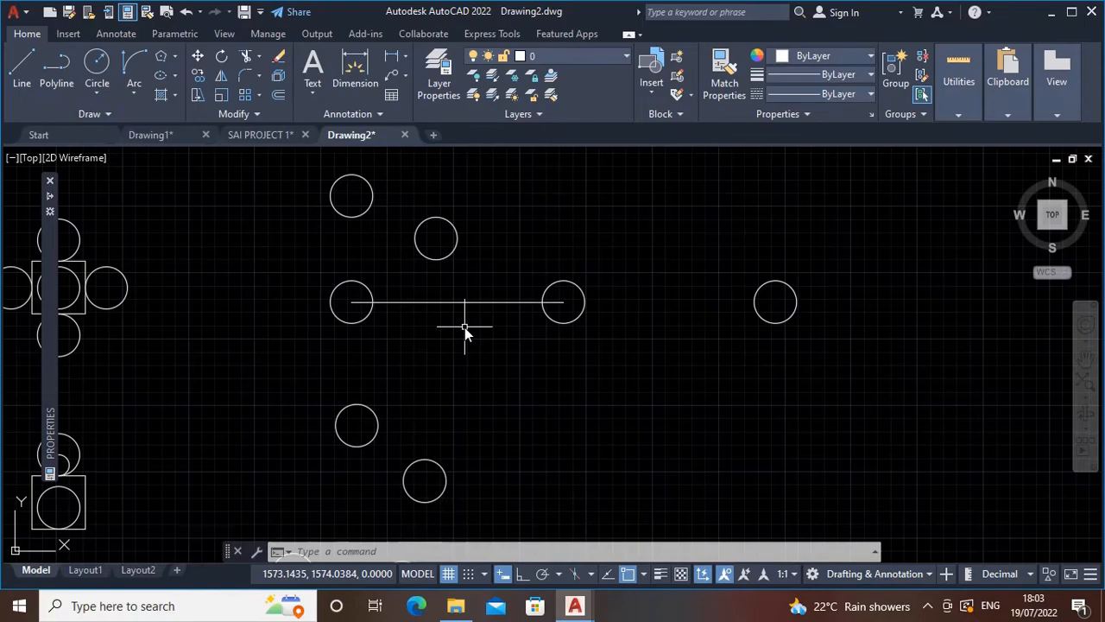
Copy the rightmost circle by its center as an array of 5 items, spaced 100 apart in a nearly horizontal row to the right.
{"action": "middle_click_drag", "start_coordinate": [501, 375], "coordinate": [462, 386]}
{"action": "type", "text": "Cp"}
{"action": "key", "text": "Return"}
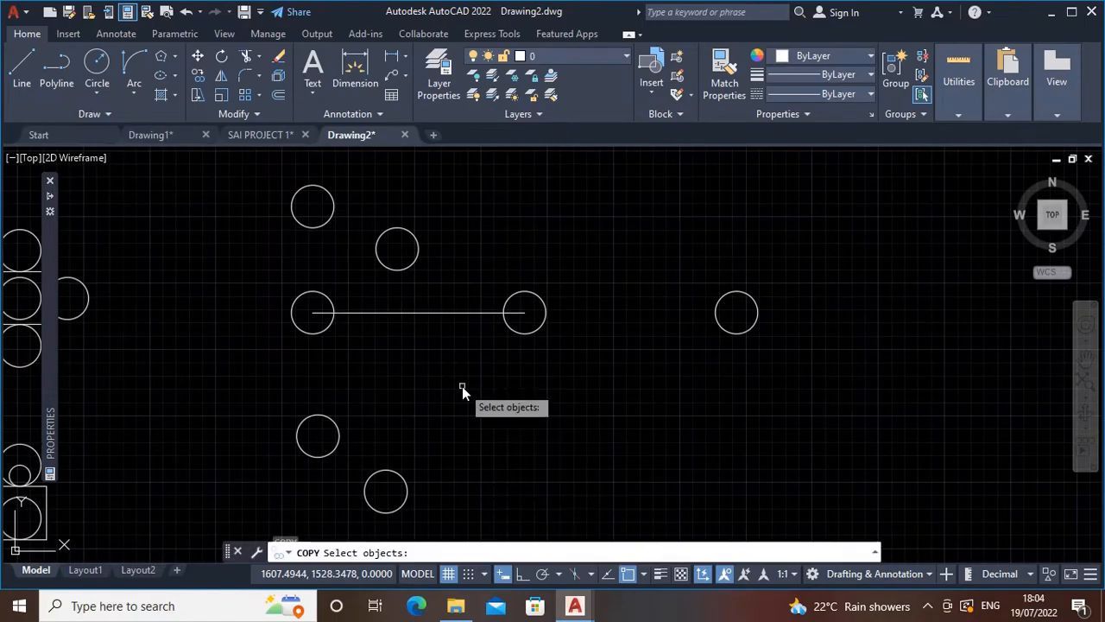
{"action": "scroll", "coordinate": [348, 340], "scroll_direction": "down", "scroll_amount": 2}
{"action": "left_click", "coordinate": [348, 340]}
{"action": "key", "text": "Return"}
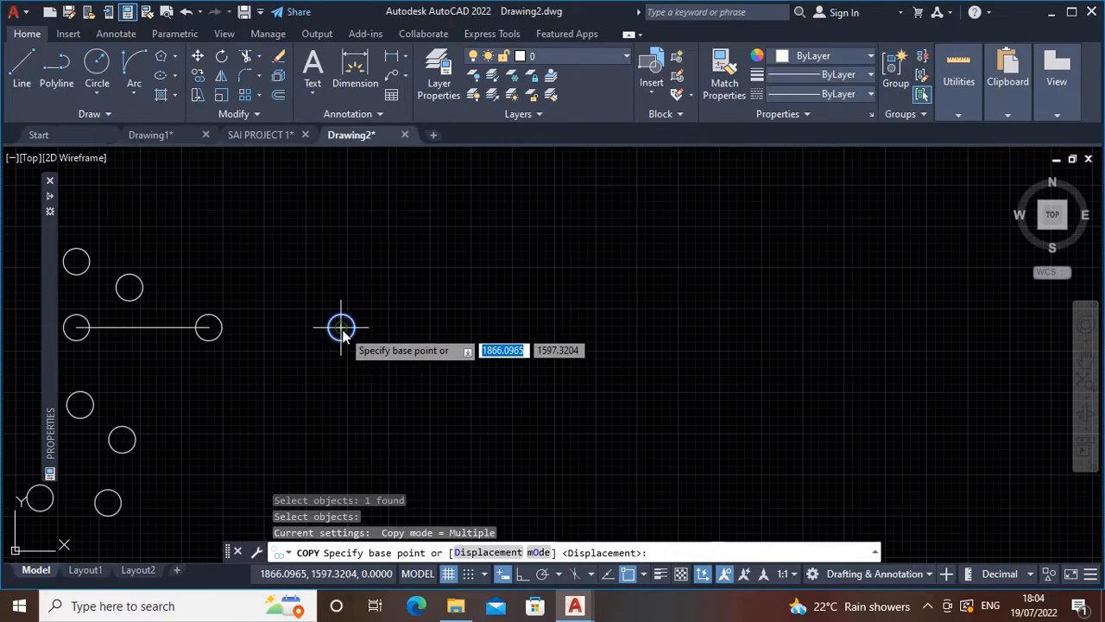
{"action": "left_click", "coordinate": [342, 327]}
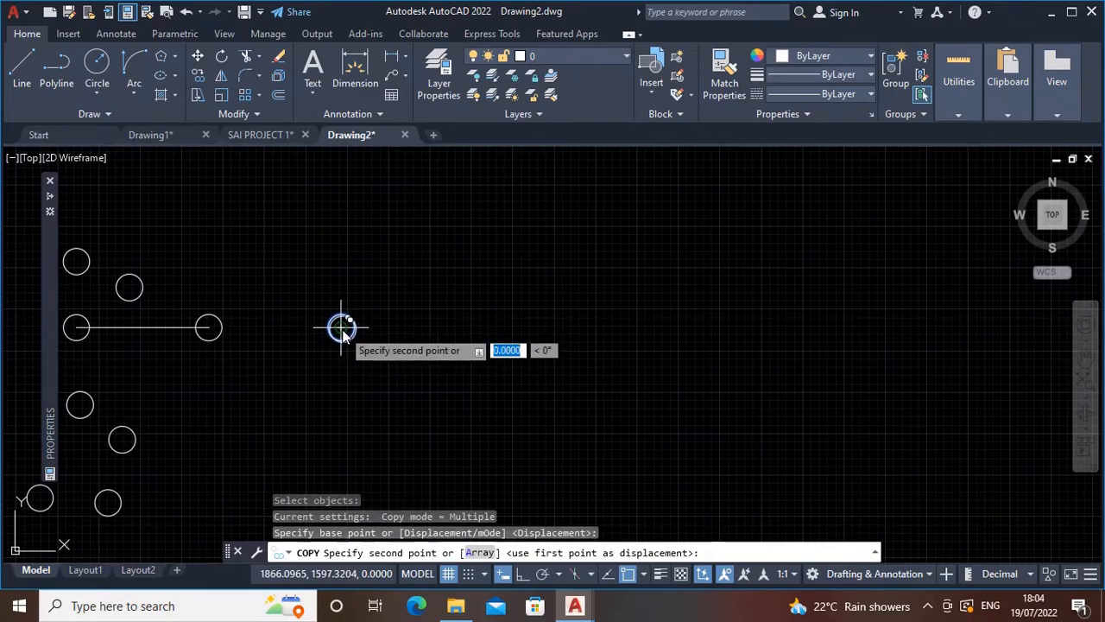
{"action": "left_click", "coordinate": [480, 554]}
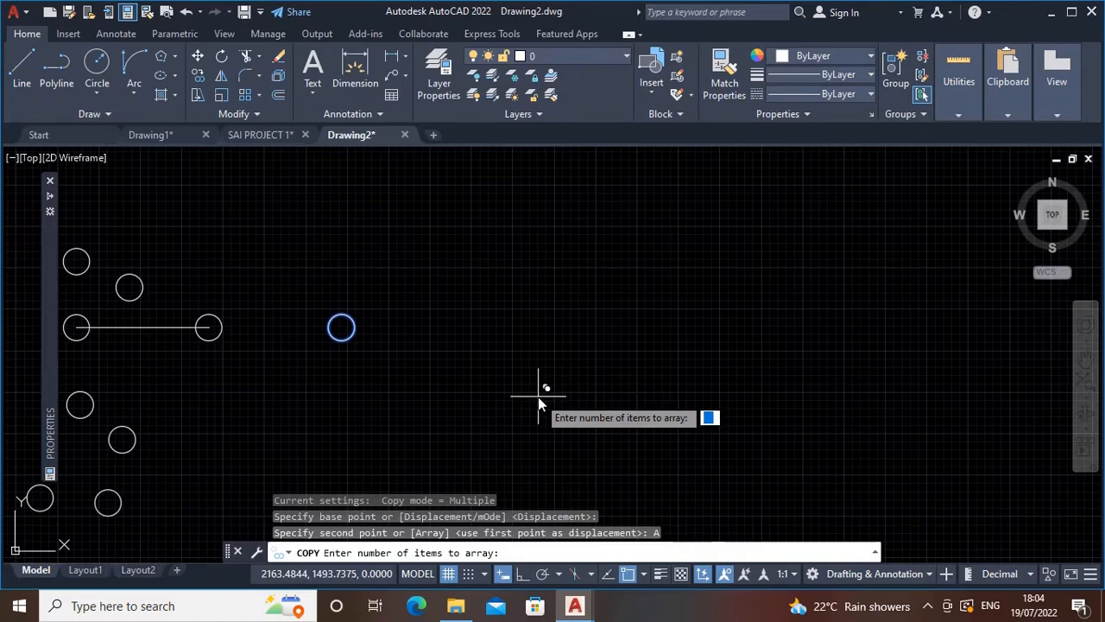
{"action": "type", "text": "5"}
{"action": "key", "text": "Return"}
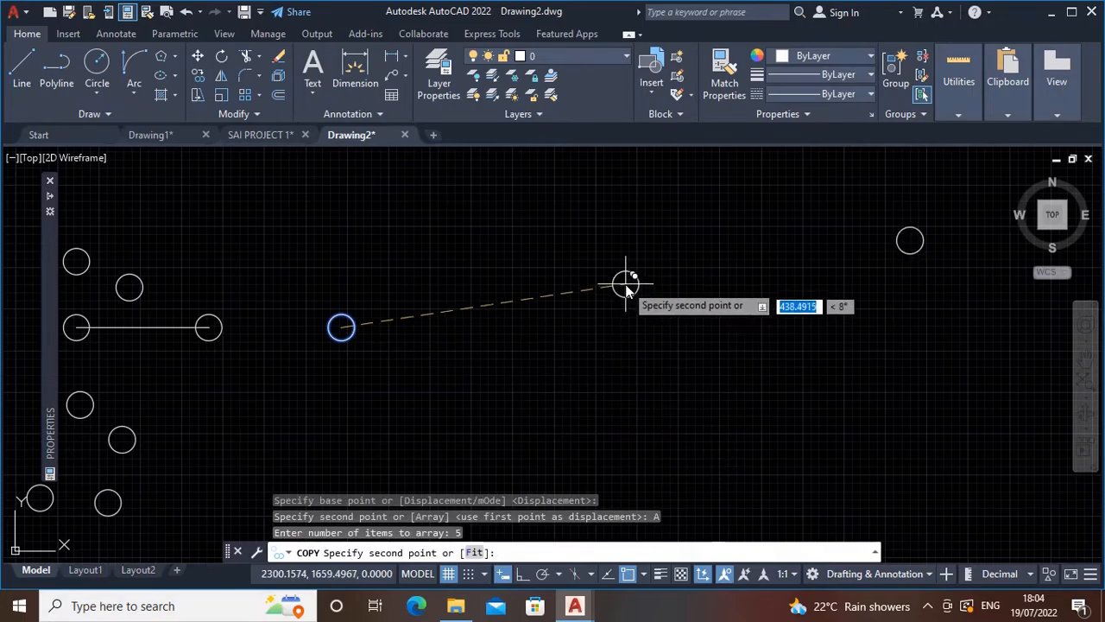
{"action": "scroll", "coordinate": [592, 324], "scroll_direction": "down", "scroll_amount": 4}
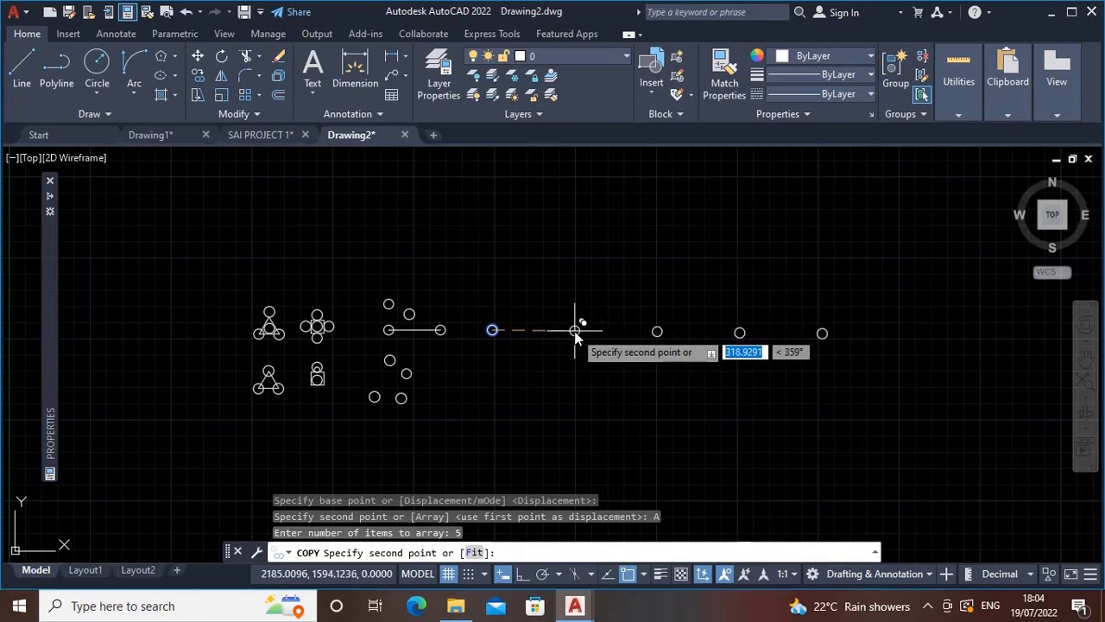
{"action": "scroll", "coordinate": [575, 332], "scroll_direction": "up", "scroll_amount": 3}
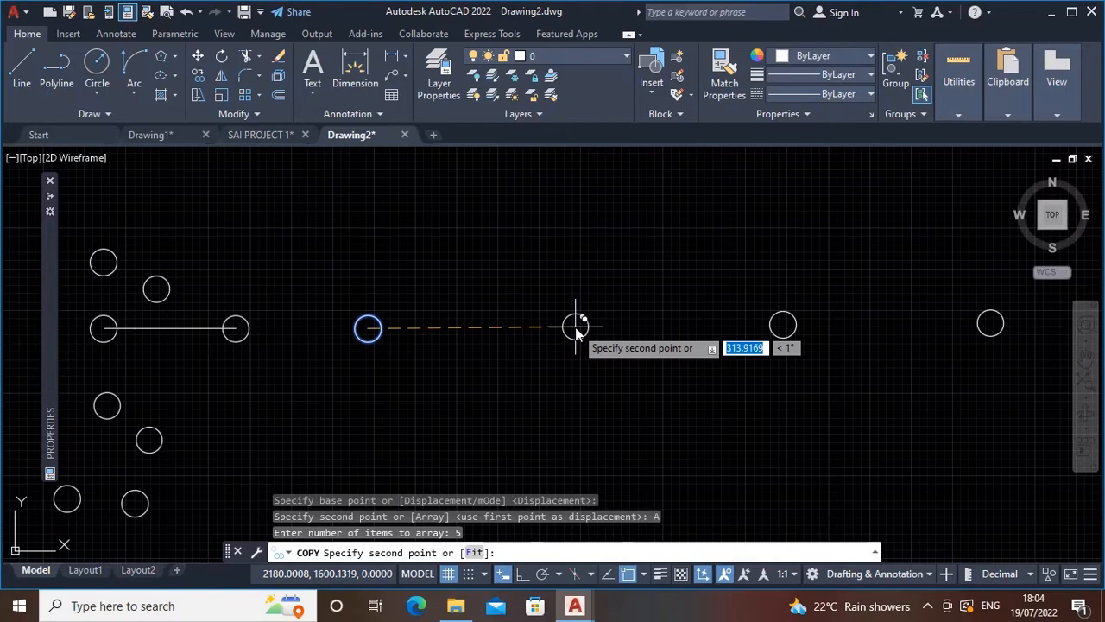
{"action": "type", "text": "100"}
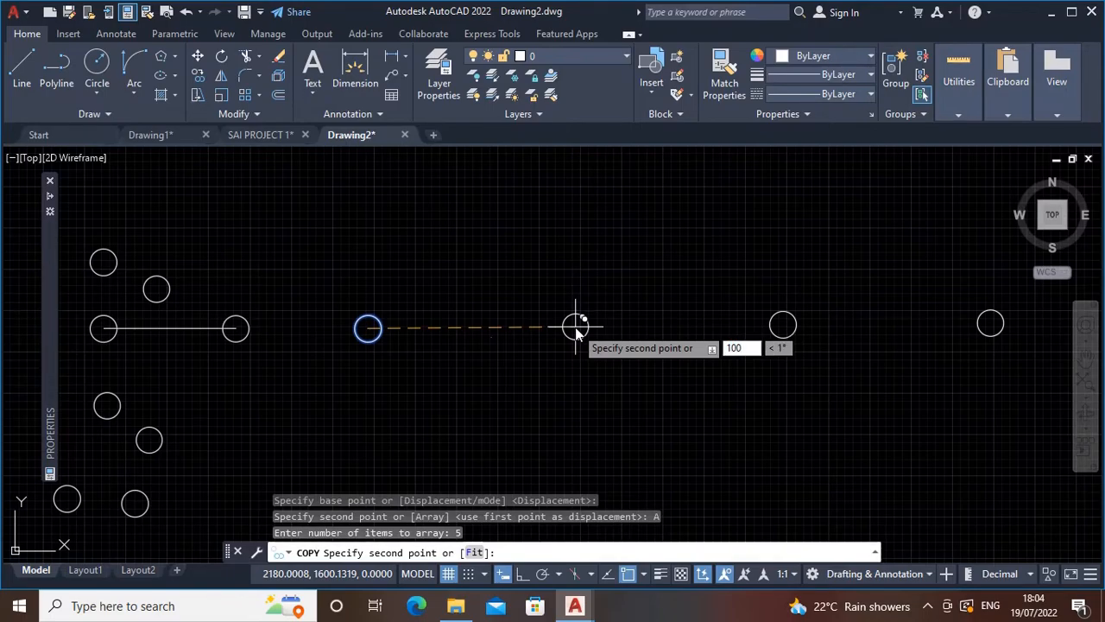
{"action": "key", "text": "Return"}
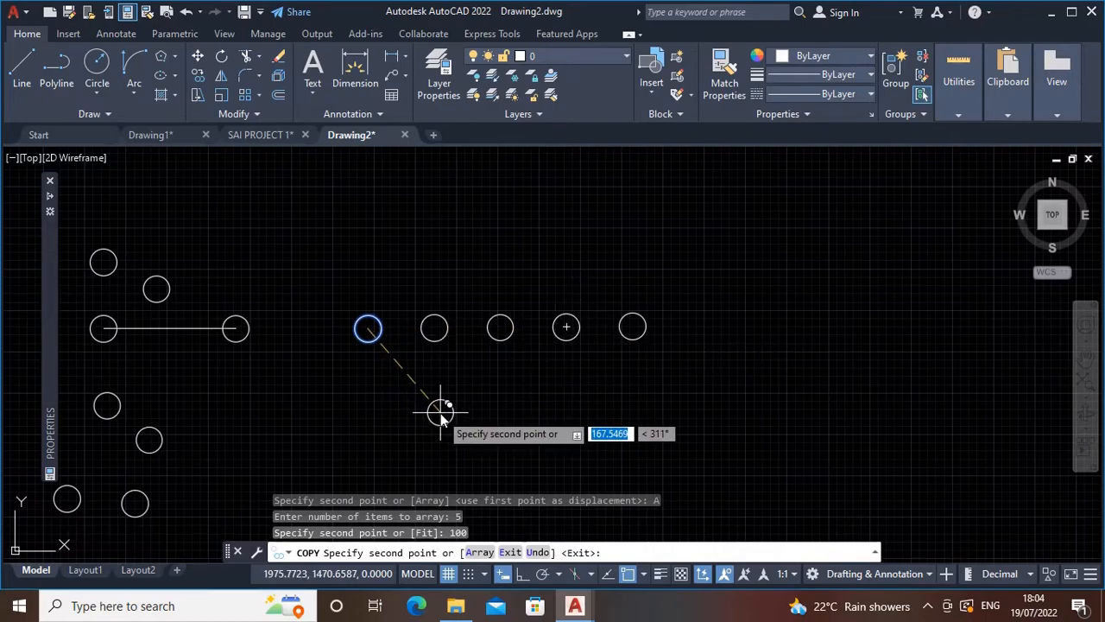
{"action": "key", "text": "Escape"}
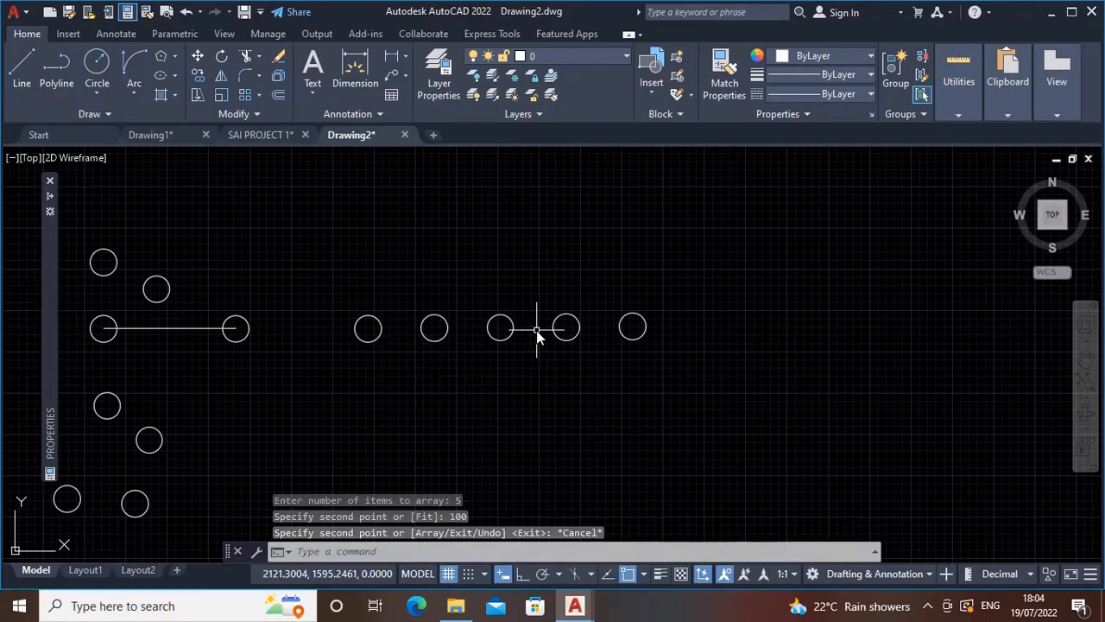
Dimension the center-to-center distance between the first and second circles of the arrayed row, placing the dimension below them.
{"action": "left_click", "coordinate": [354, 71]}
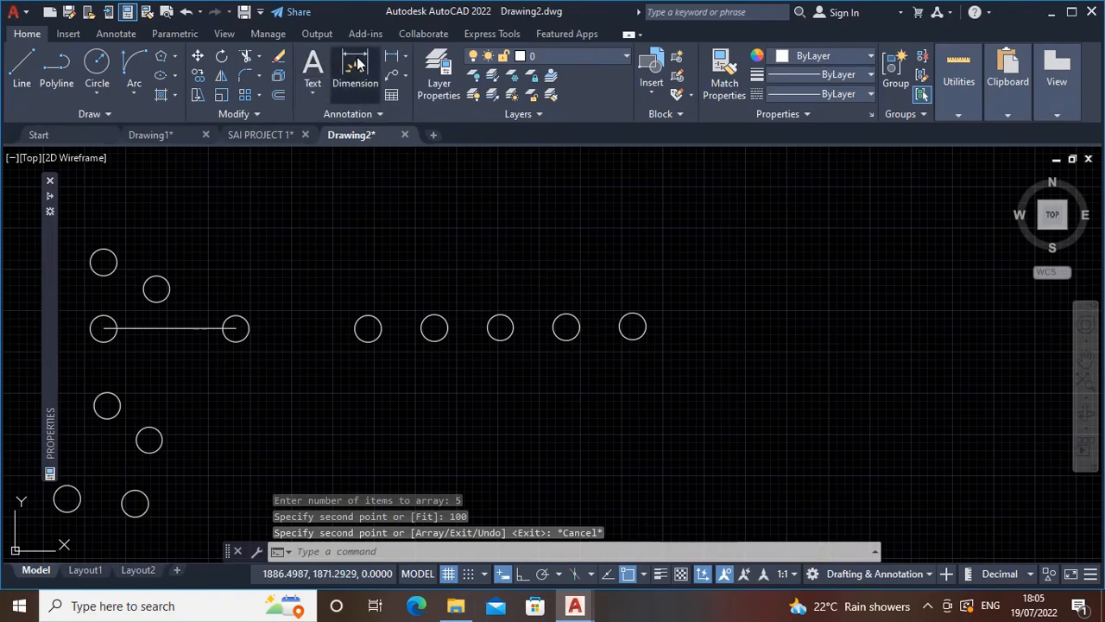
{"action": "scroll", "coordinate": [390, 323], "scroll_direction": "up", "scroll_amount": 3}
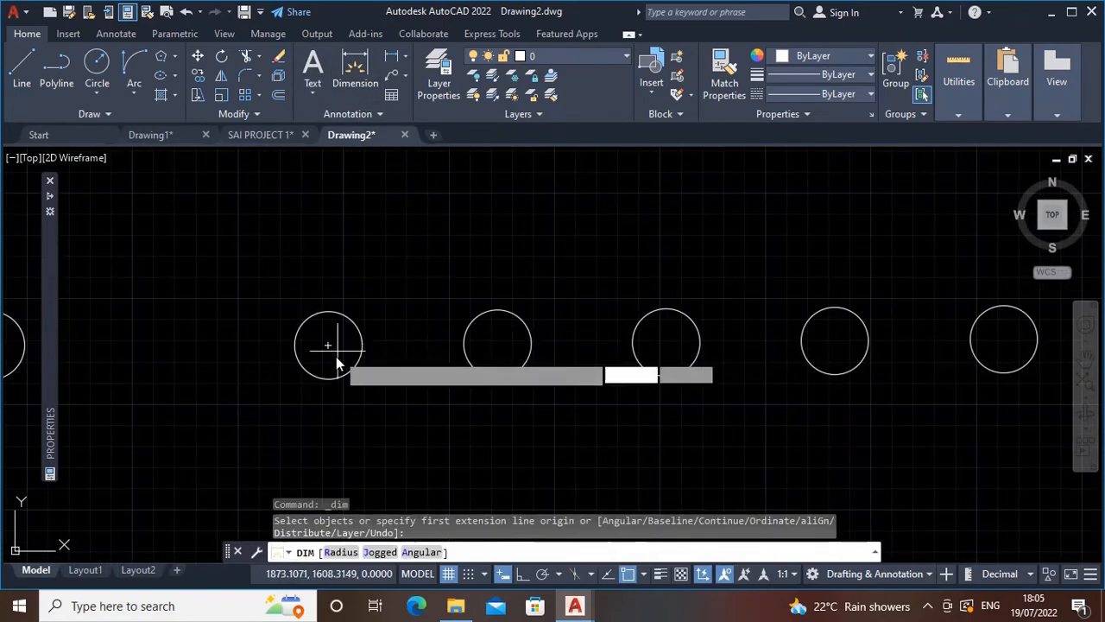
{"action": "left_click", "coordinate": [330, 344]}
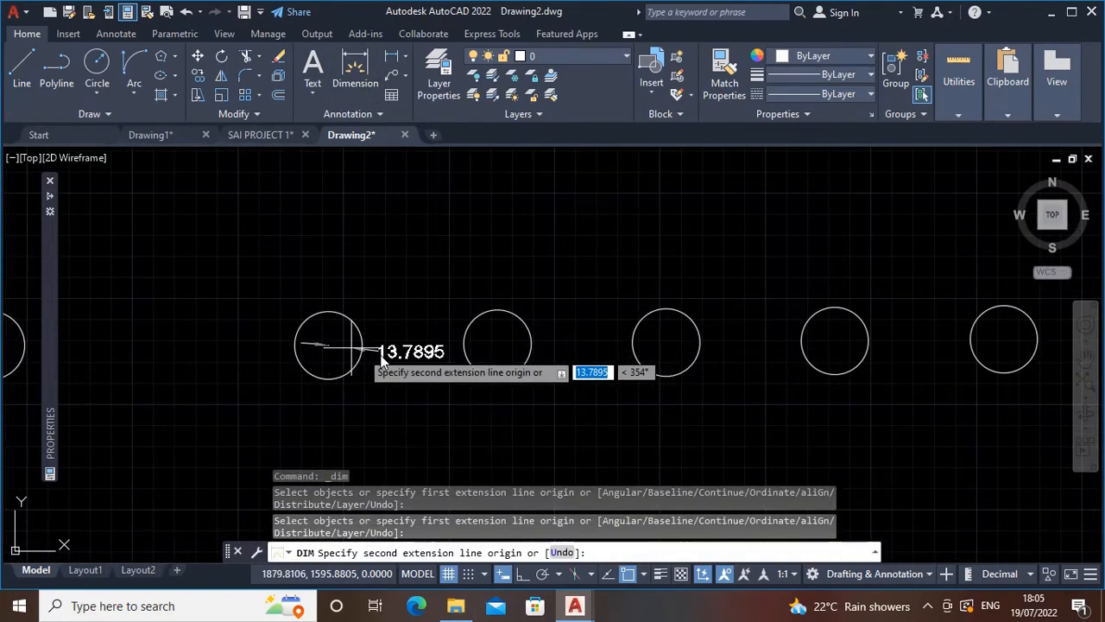
{"action": "left_click", "coordinate": [497, 345]}
{"action": "left_click", "coordinate": [472, 409]}
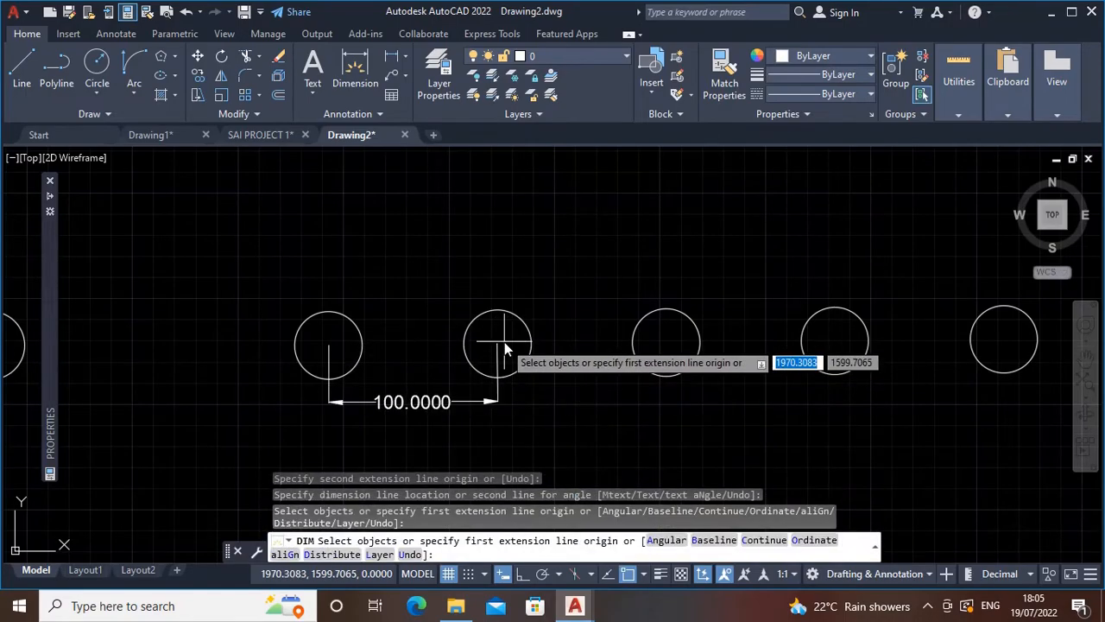
Dimension the center-to-center distance between the third and fourth circles of the row, placing the dimension above them.
{"action": "left_click", "coordinate": [669, 343]}
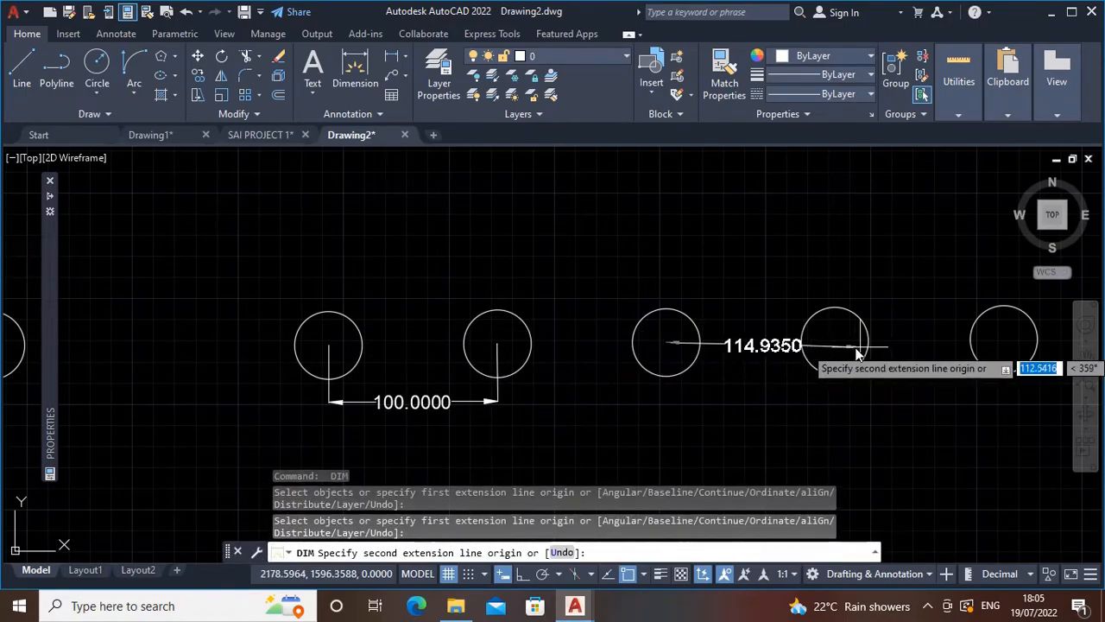
{"action": "left_click", "coordinate": [835, 346]}
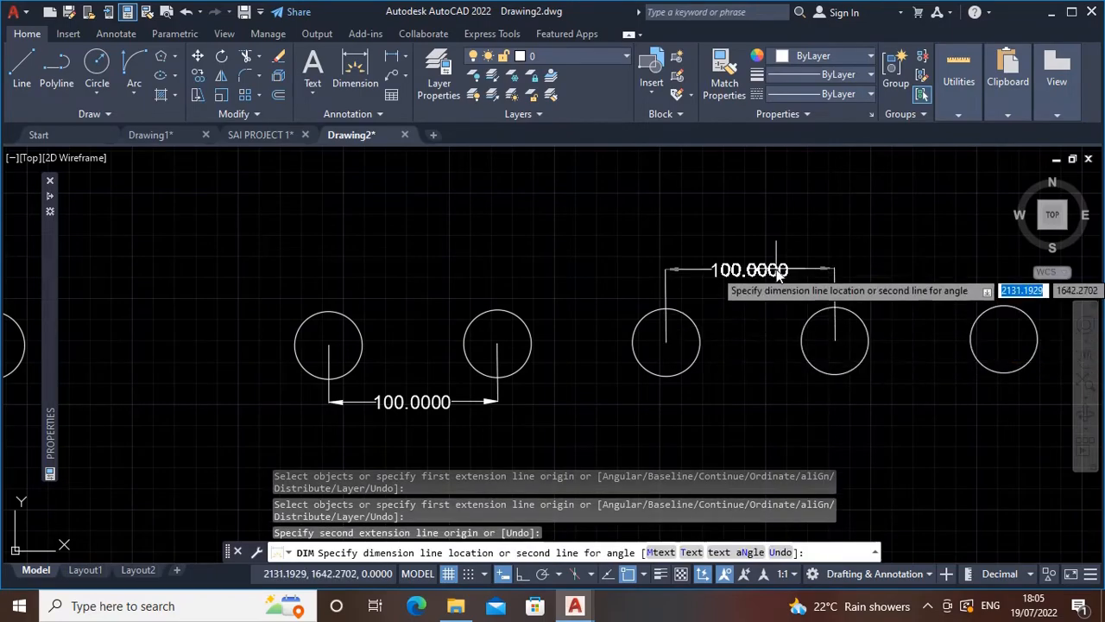
{"action": "left_click", "coordinate": [743, 272]}
{"action": "middle_click_drag", "start_coordinate": [429, 374], "coordinate": [383, 361]}
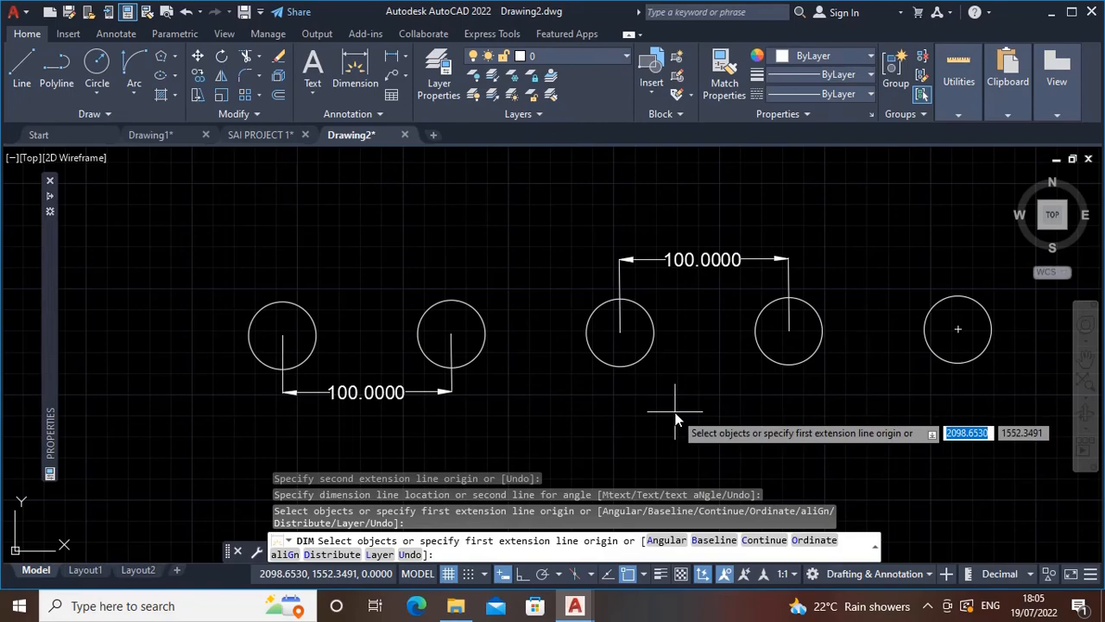
{"action": "scroll", "coordinate": [665, 427], "scroll_direction": "down", "scroll_amount": 2}
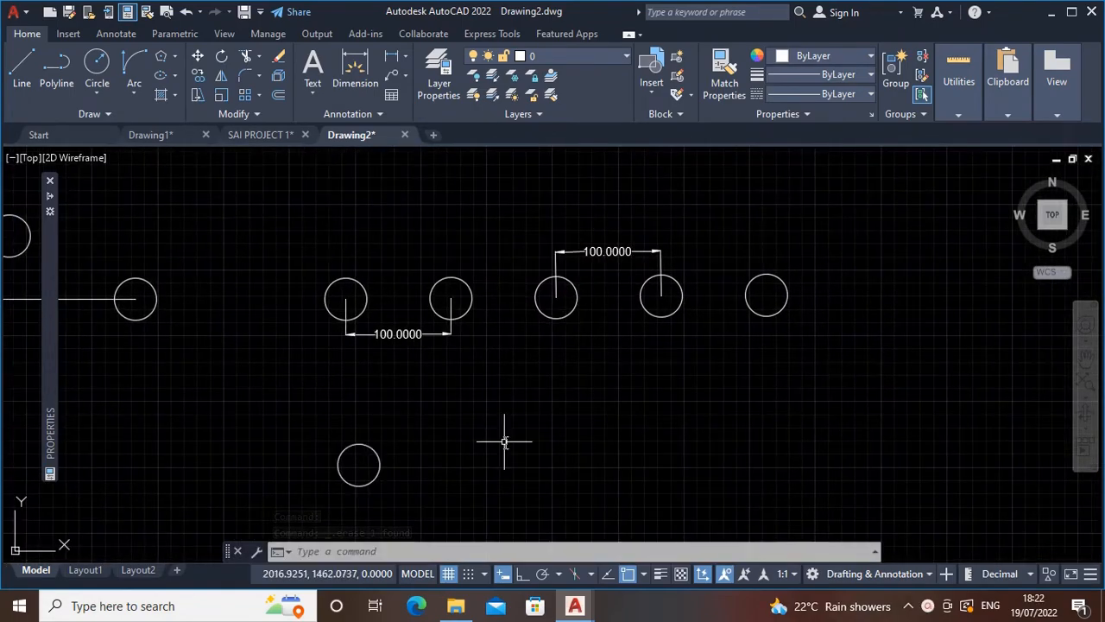
With Ortho on, draw a horizontal line 400 long to the right from the center of the single circle below the row.
{"action": "key", "text": "Return"}
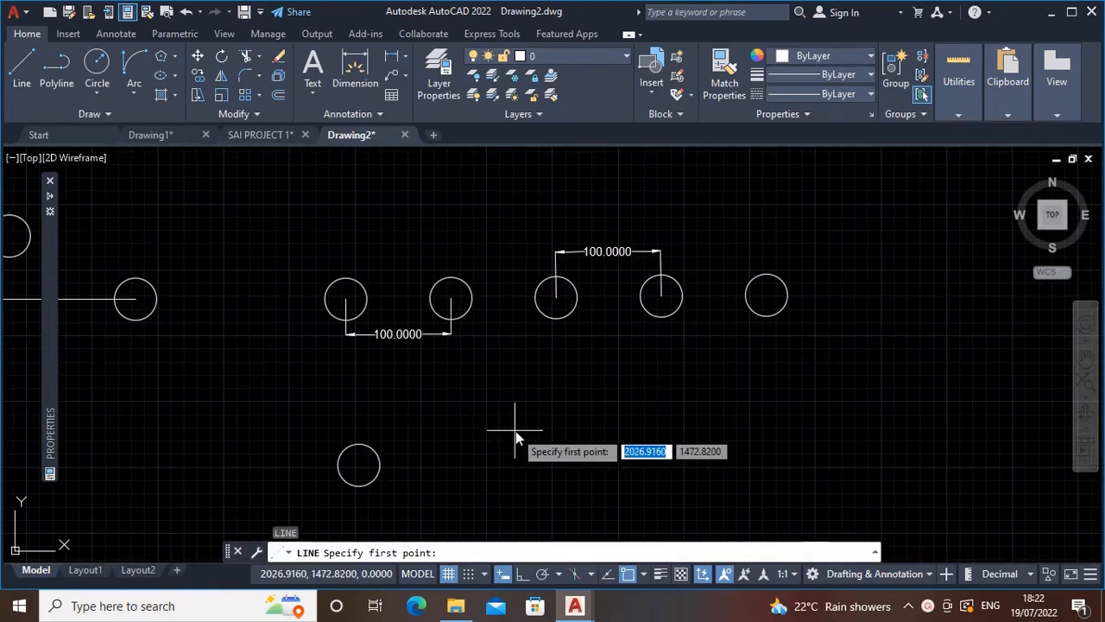
{"action": "left_click", "coordinate": [359, 466]}
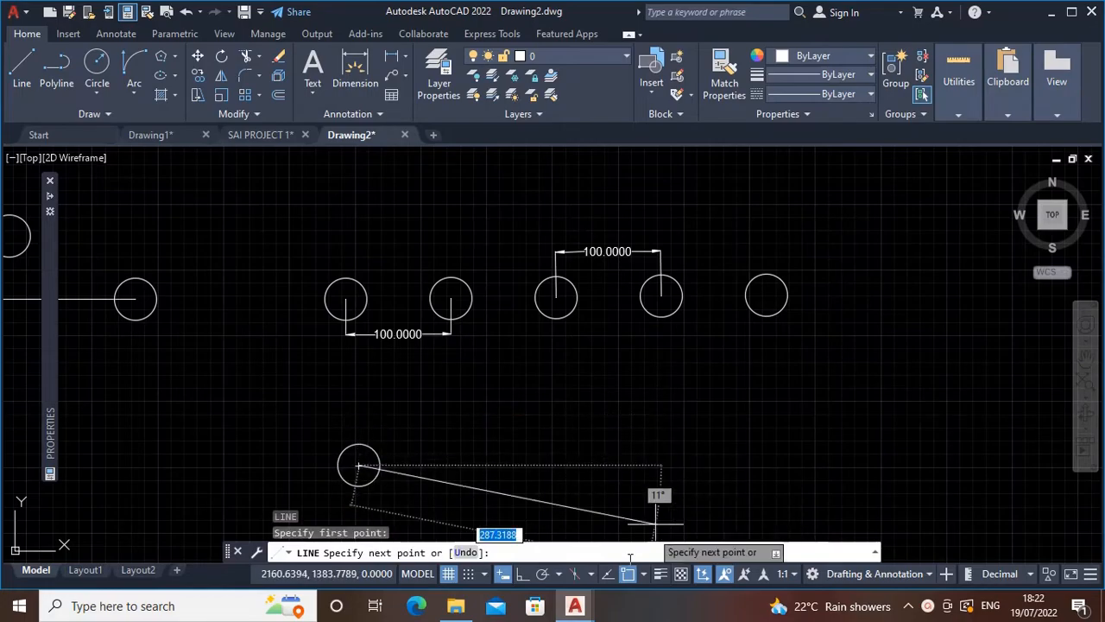
{"action": "left_click", "coordinate": [521, 574]}
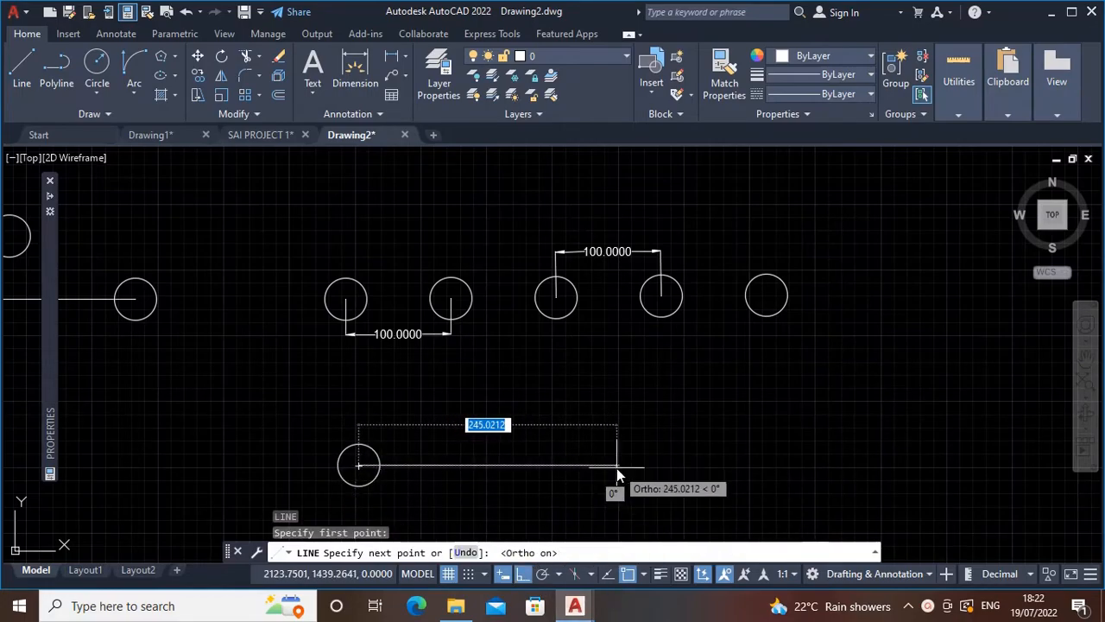
{"action": "type", "text": "400"}
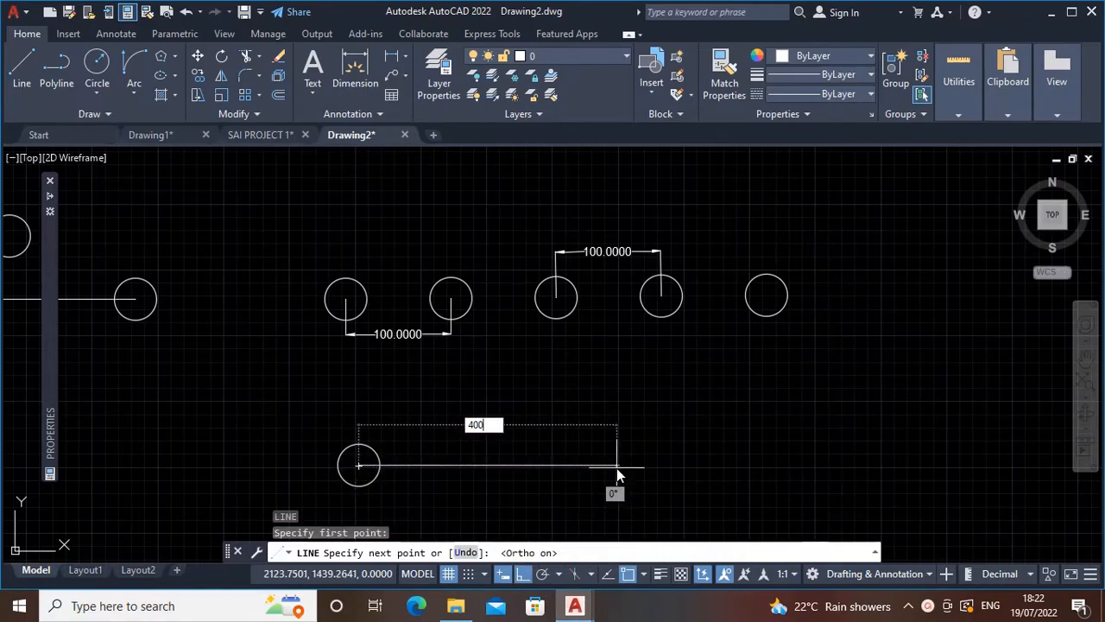
{"action": "key", "text": "Return"}
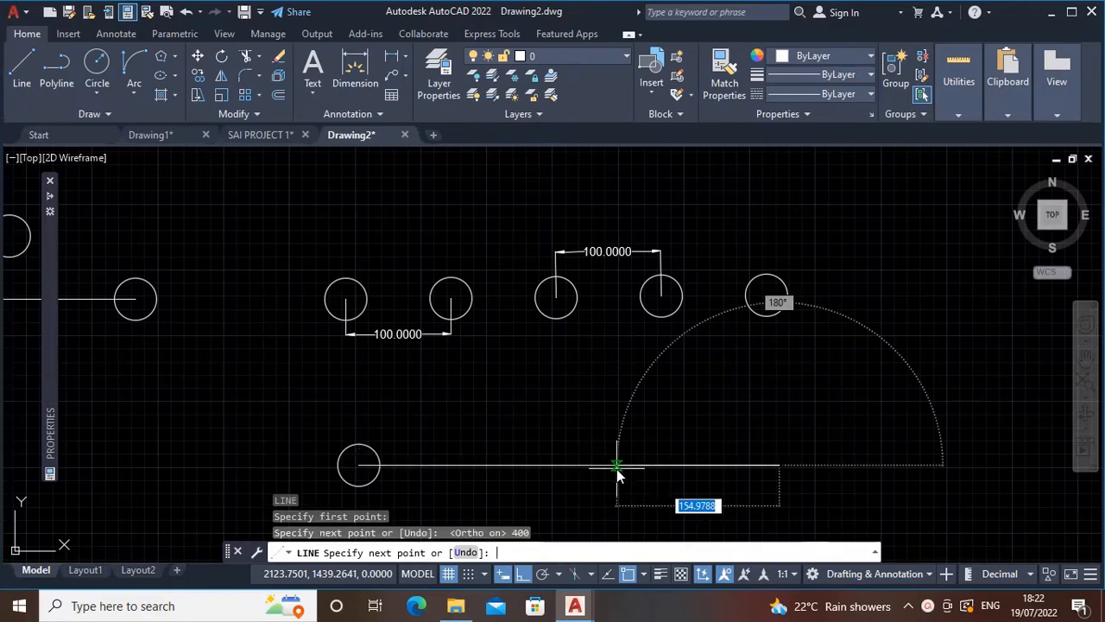
{"action": "key", "text": "Return"}
Copy the circle at the line's start by its center as an array of 4 items, fitted over a distance of 400 along the line.
{"action": "middle_click_drag", "start_coordinate": [415, 468], "coordinate": [411, 419]}
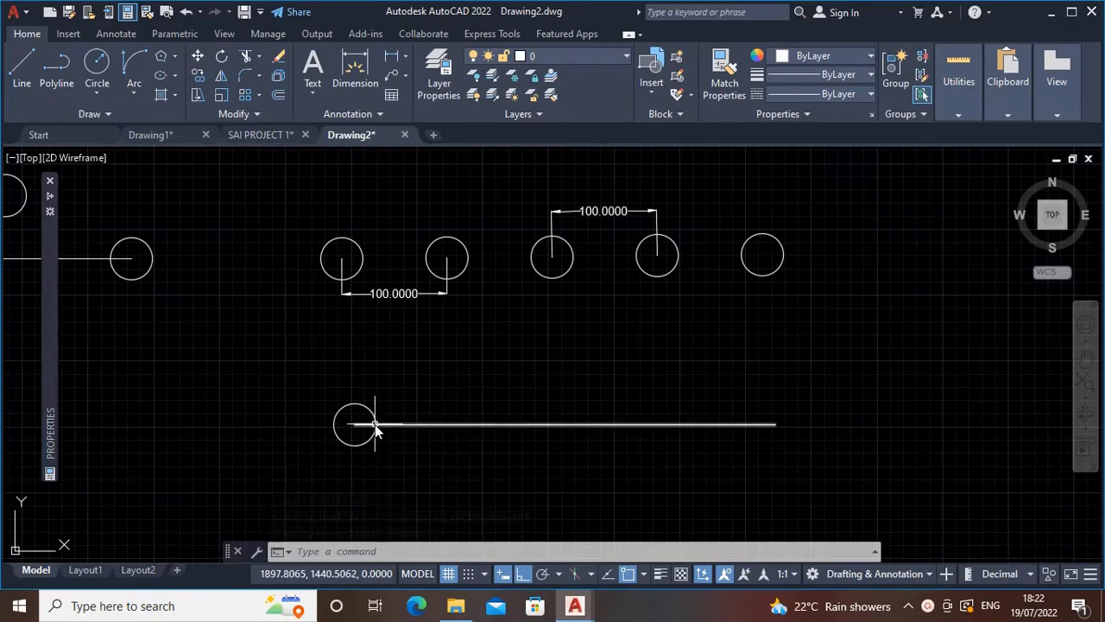
{"action": "key", "text": "Return"}
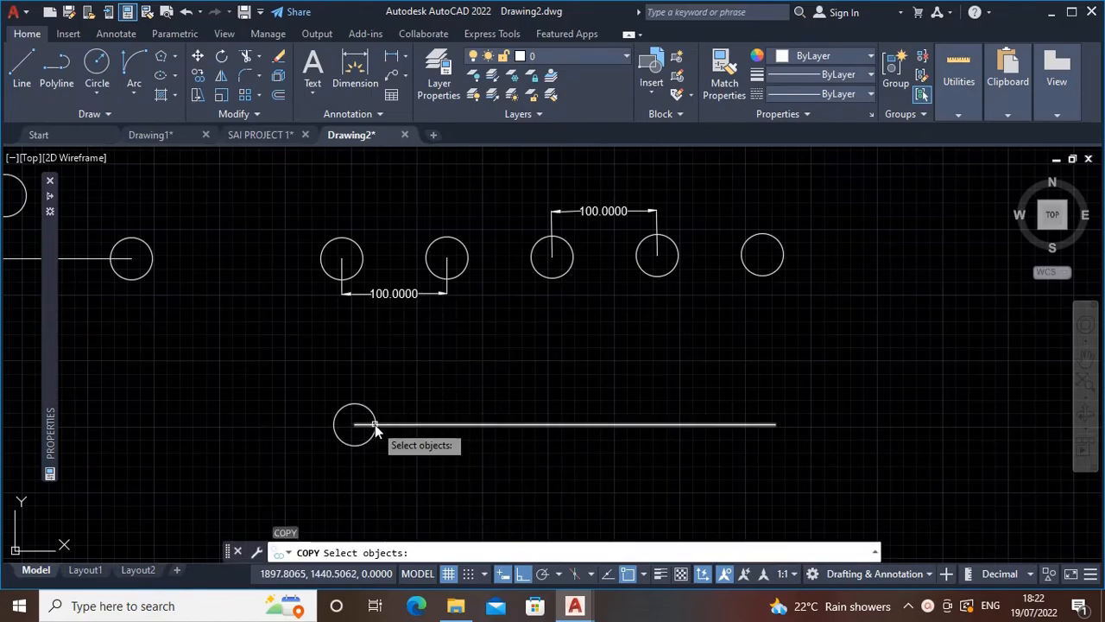
{"action": "left_click", "coordinate": [361, 444]}
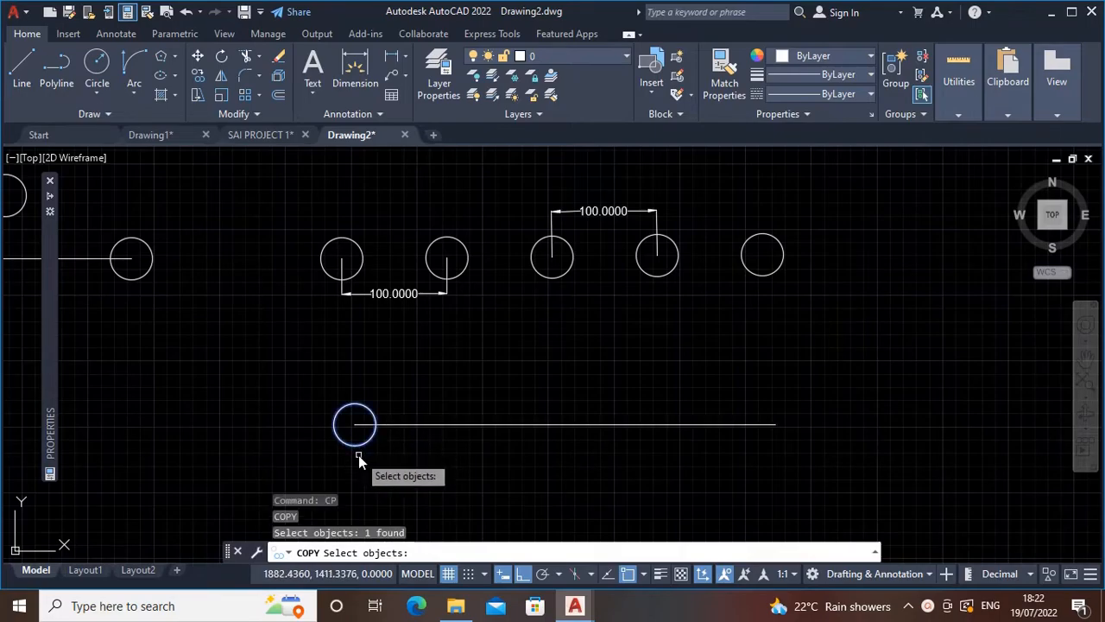
{"action": "key", "text": "Return"}
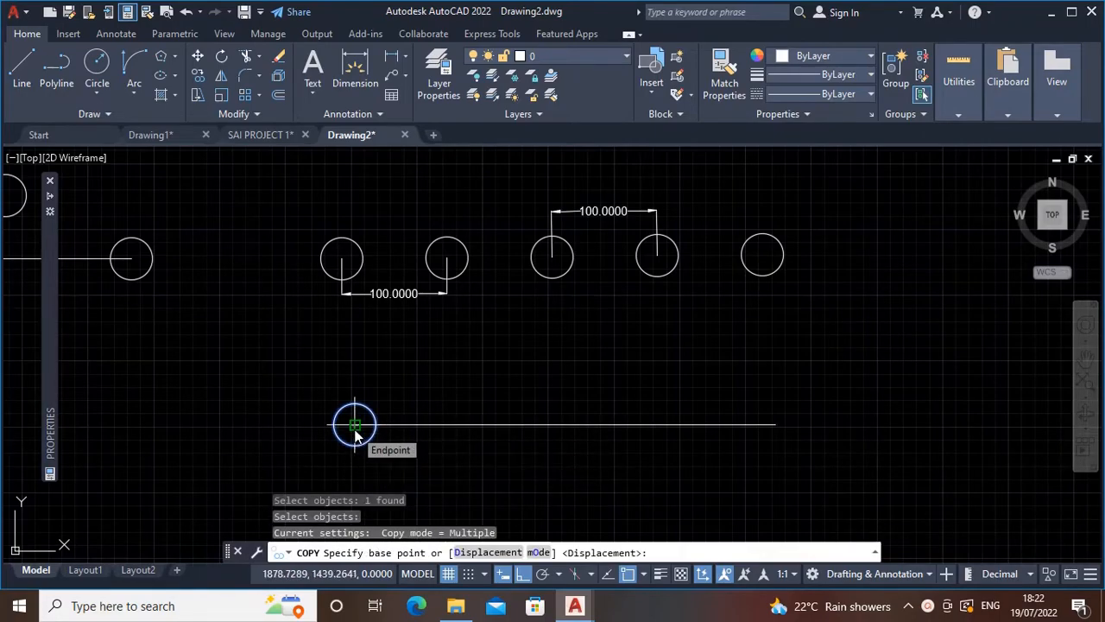
{"action": "left_click", "coordinate": [355, 430]}
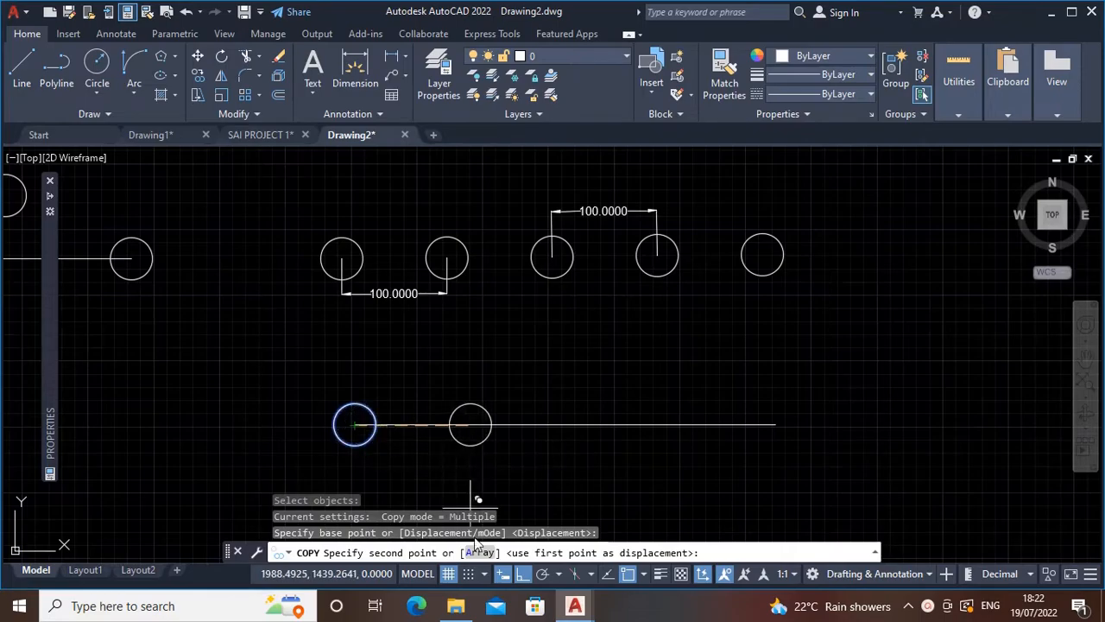
{"action": "left_click", "coordinate": [479, 554]}
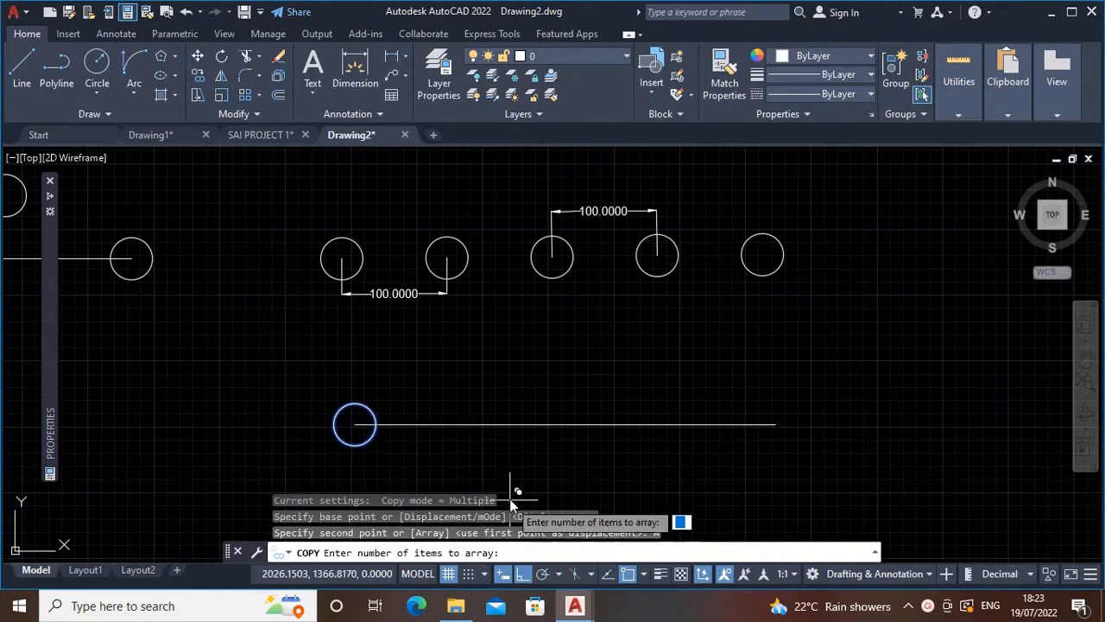
{"action": "type", "text": "4"}
{"action": "key", "text": "Return"}
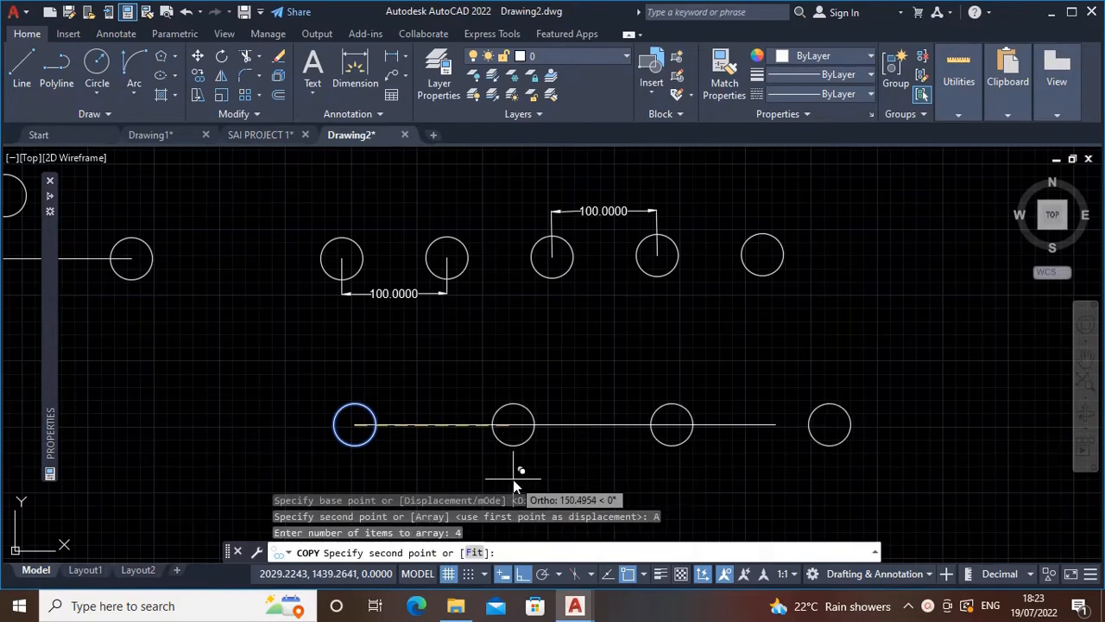
{"action": "left_click", "coordinate": [473, 552]}
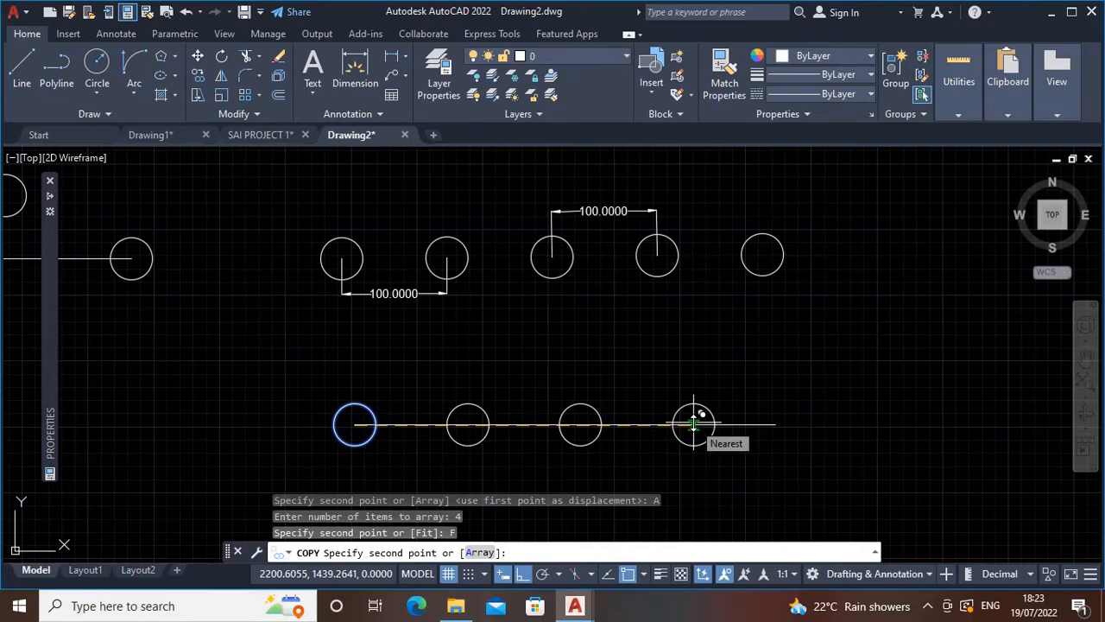
{"action": "type", "text": "400"}
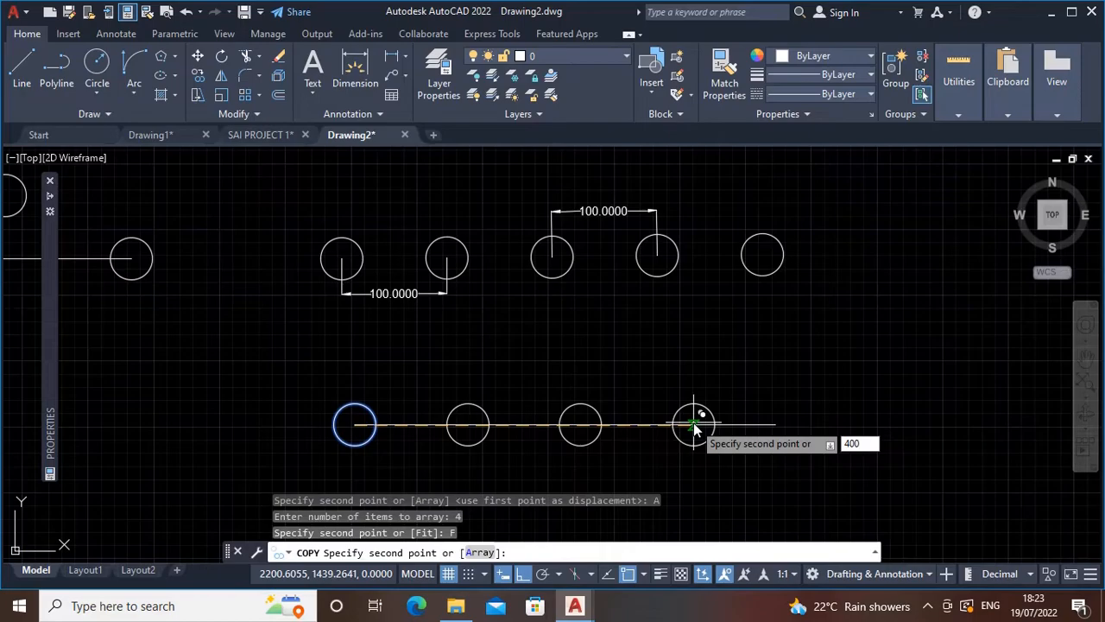
{"action": "key", "text": "Return"}
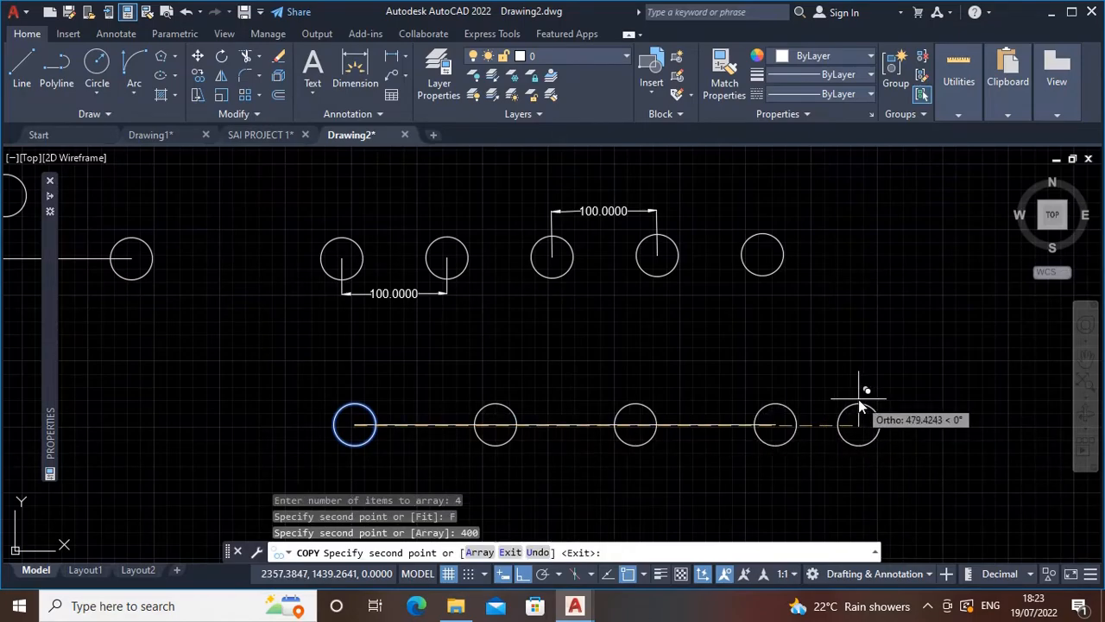
{"action": "key", "text": "Escape"}
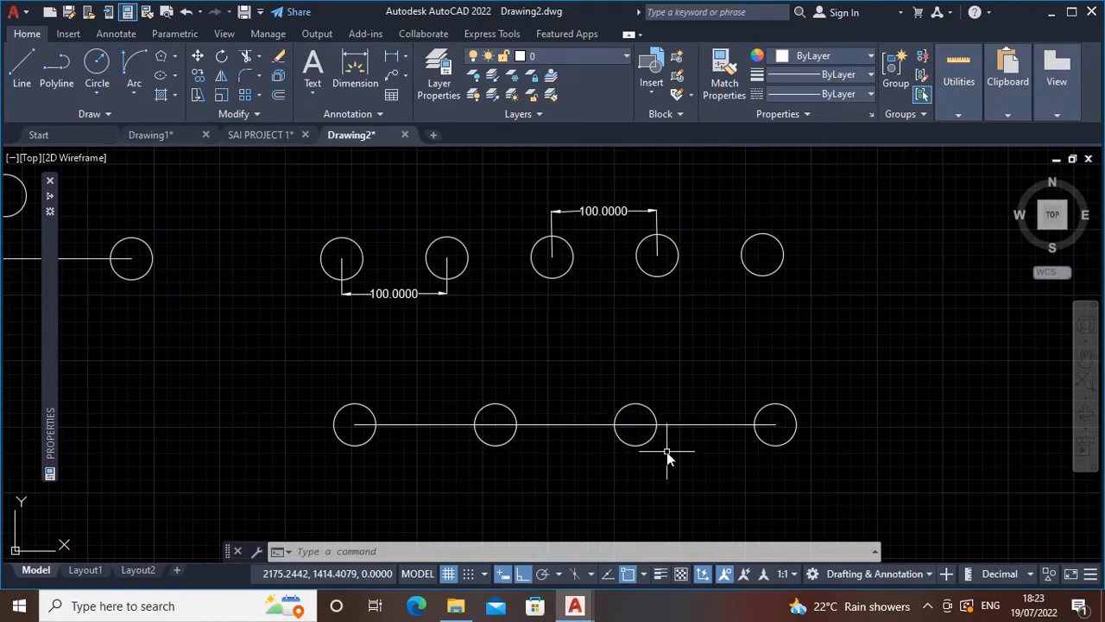
Draw a freehand rectangle, wider than tall, in the empty area to the right of the circle rows.
{"action": "middle_click_drag", "start_coordinate": [692, 448], "coordinate": [691, 440]}
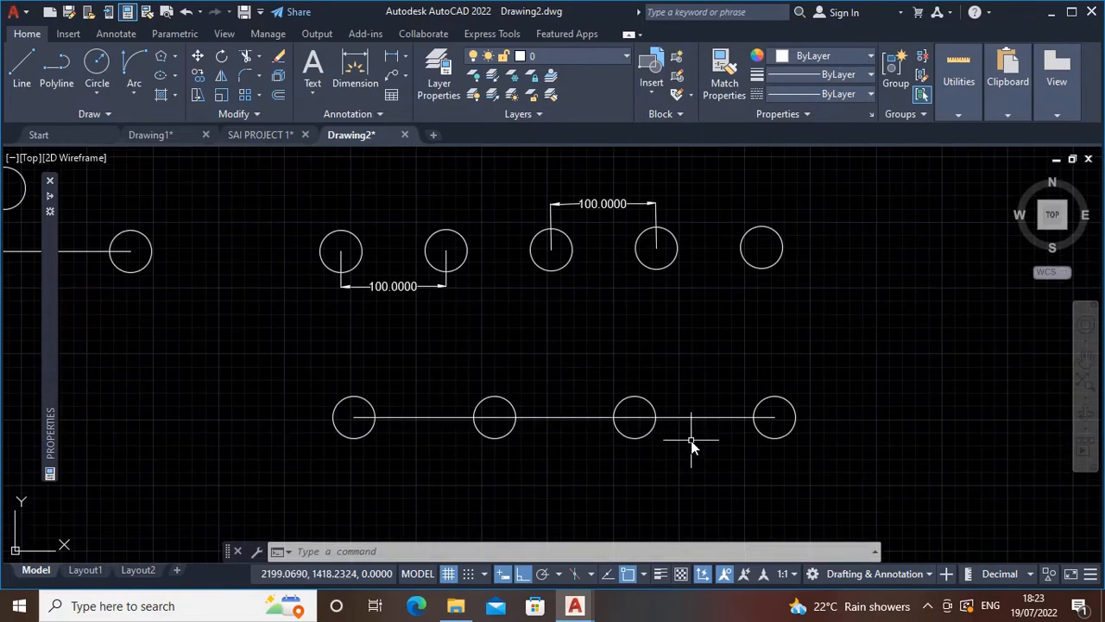
{"action": "scroll", "coordinate": [690, 441], "scroll_direction": "down", "scroll_amount": 1}
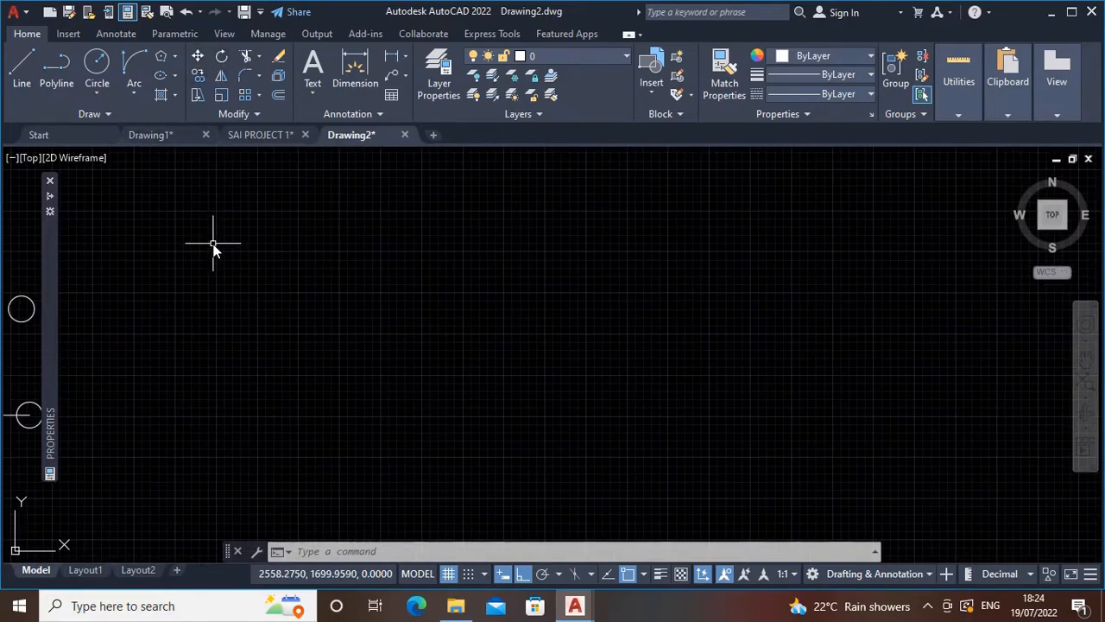
{"action": "left_click", "coordinate": [160, 56]}
{"action": "left_click", "coordinate": [278, 272]}
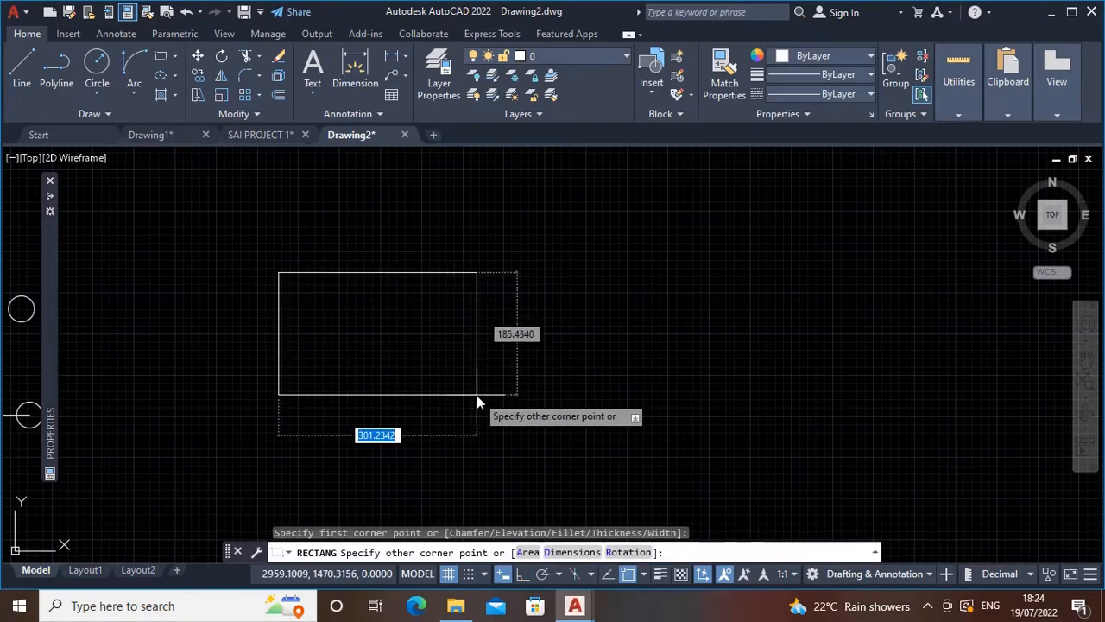
{"action": "left_click", "coordinate": [423, 377]}
Rotate the rectangle by 45° about its geometric center, with Ortho switched off.
{"action": "middle_click_drag", "start_coordinate": [538, 337], "coordinate": [502, 348]}
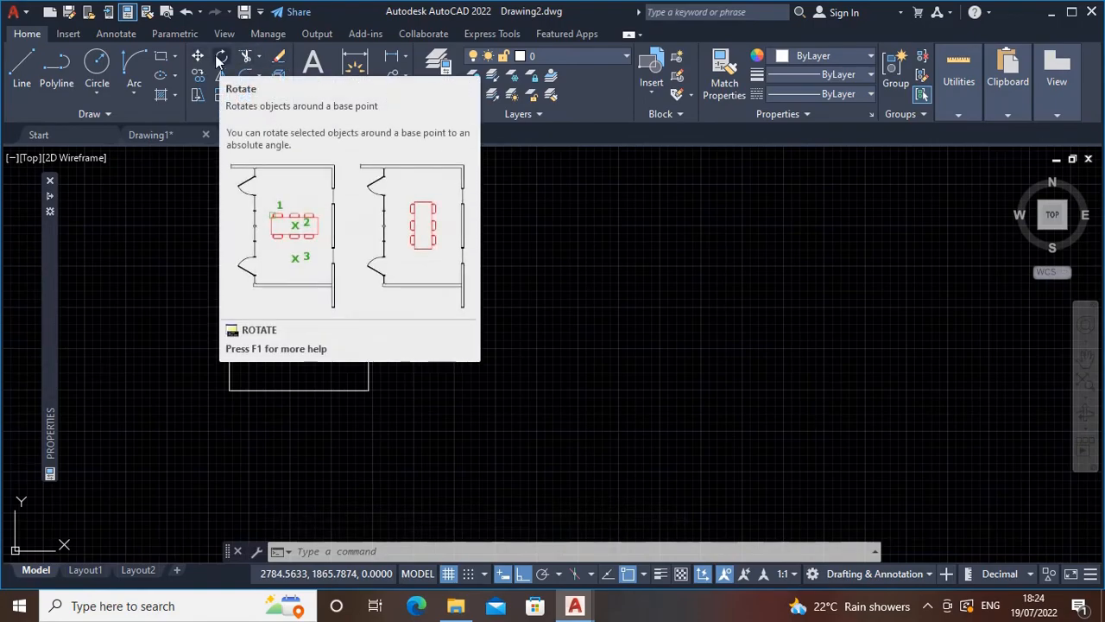
{"action": "left_click", "coordinate": [222, 57]}
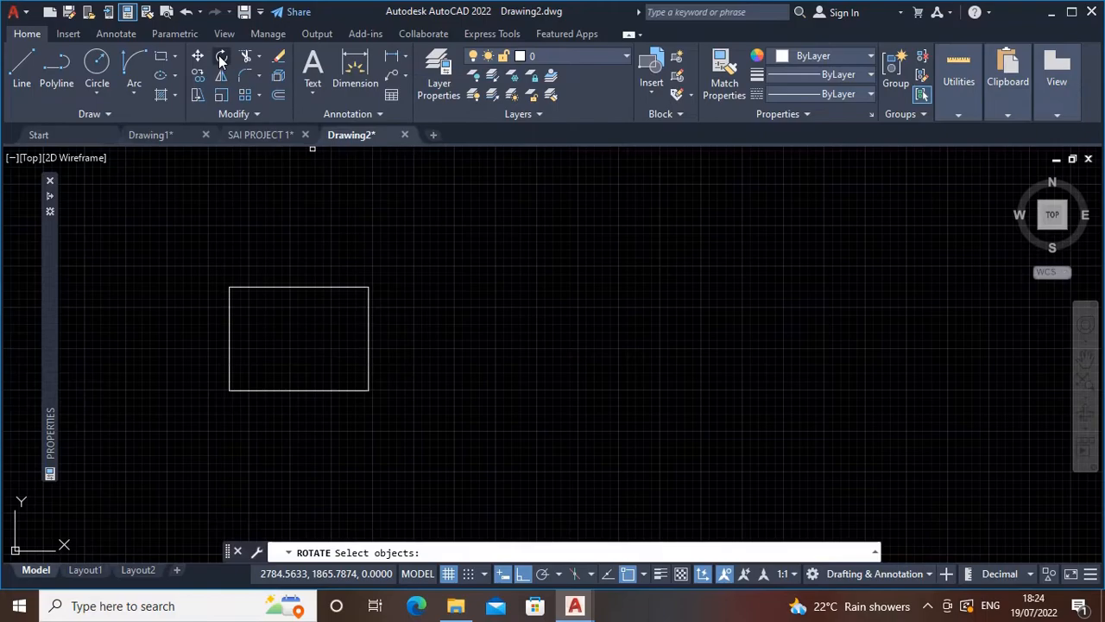
{"action": "left_click", "coordinate": [291, 287]}
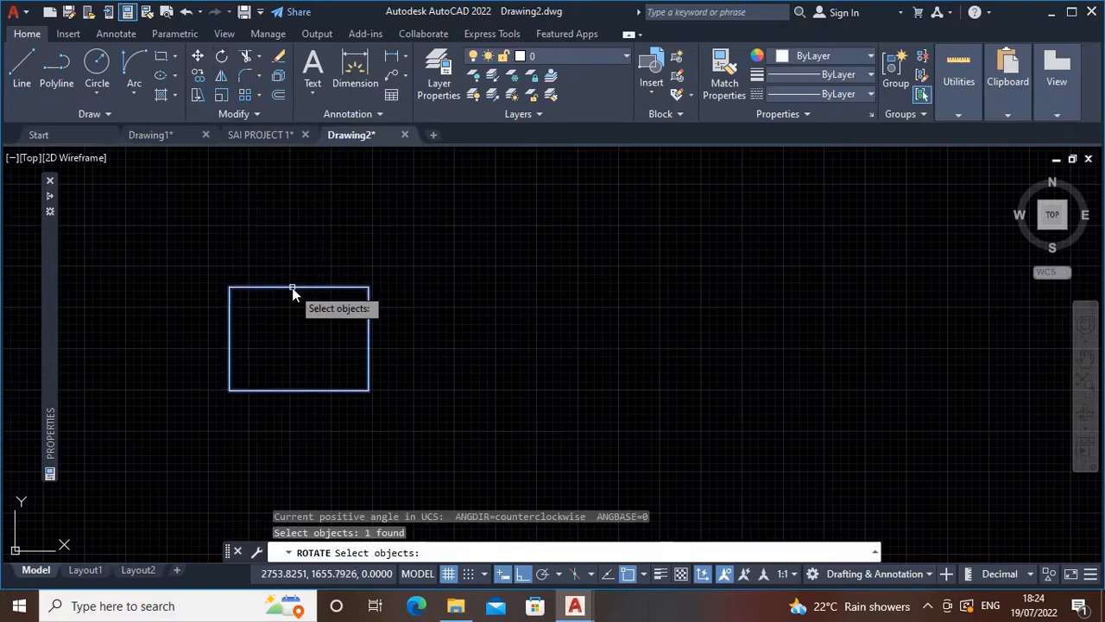
{"action": "key", "text": "Return"}
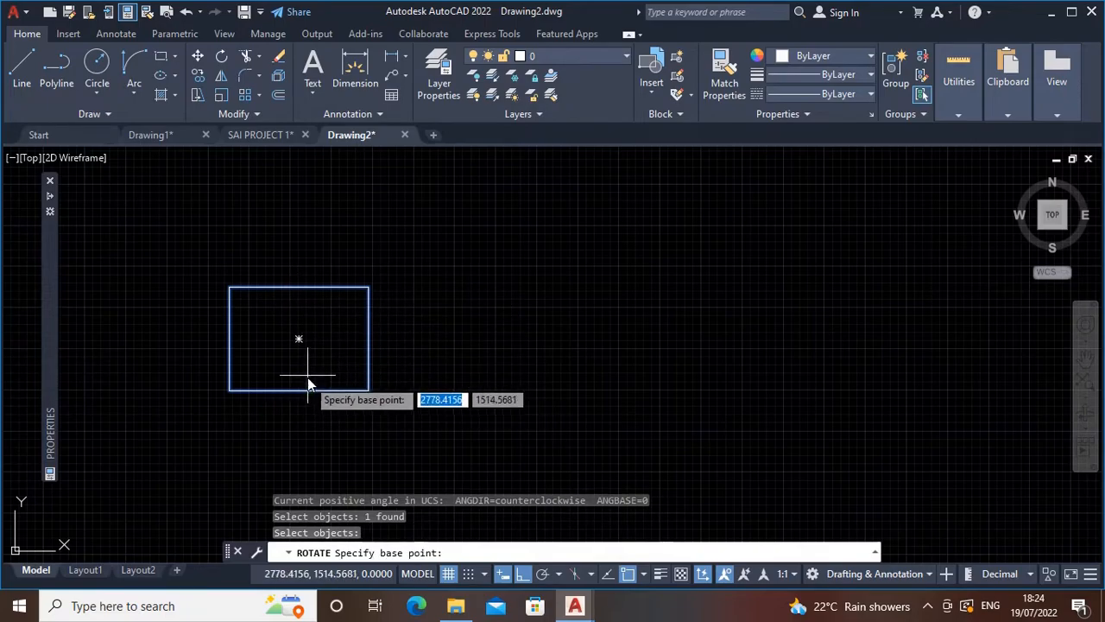
{"action": "left_click", "coordinate": [299, 338]}
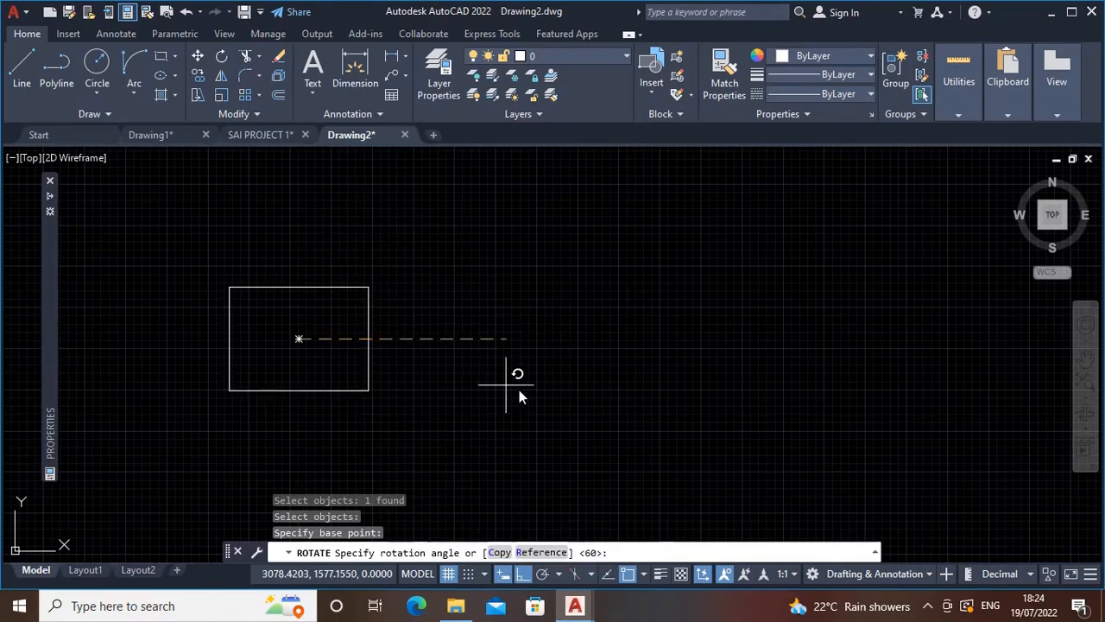
{"action": "left_click", "coordinate": [523, 574]}
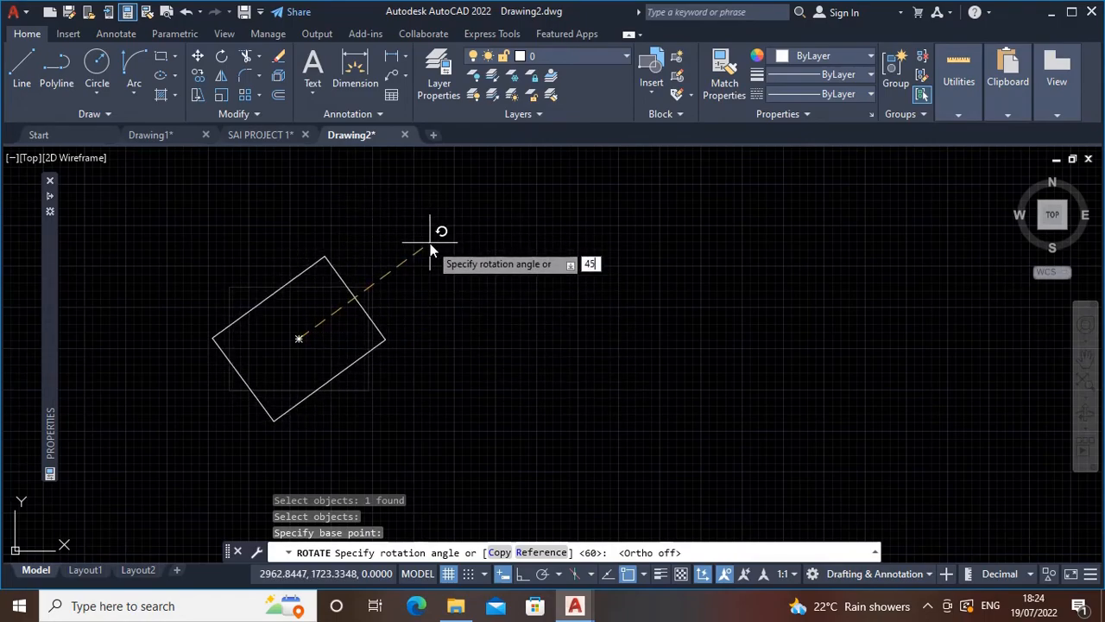
{"action": "key", "text": "Return"}
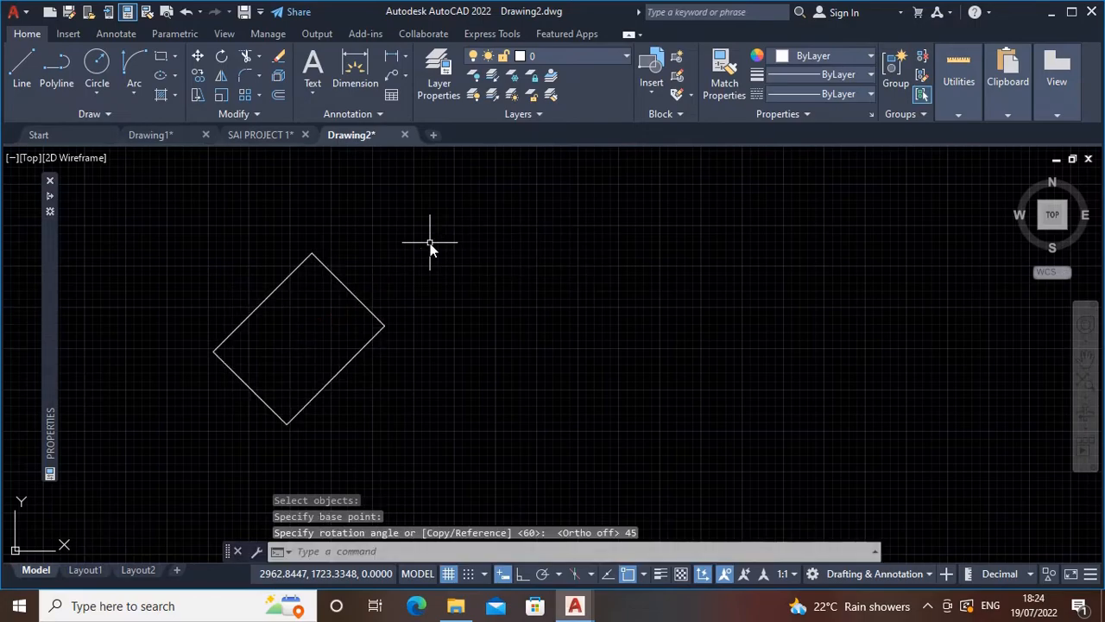
Draw a second freehand rectangle, wider than tall, to the right of the rotated one.
{"action": "middle_click_drag", "start_coordinate": [475, 290], "coordinate": [401, 271]}
{"action": "left_click", "coordinate": [161, 55]}
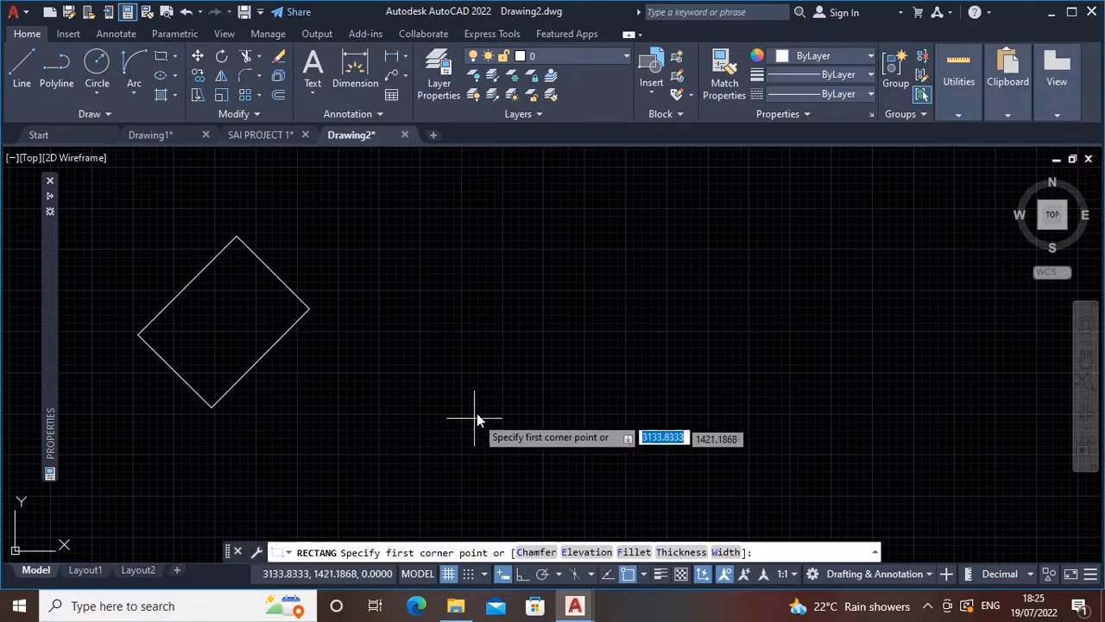
{"action": "left_click", "coordinate": [442, 283]}
{"action": "left_click", "coordinate": [565, 376]}
Rotate the second rectangle by -60° about its lower-right corner.
{"action": "middle_click_drag", "start_coordinate": [526, 336], "coordinate": [439, 341]}
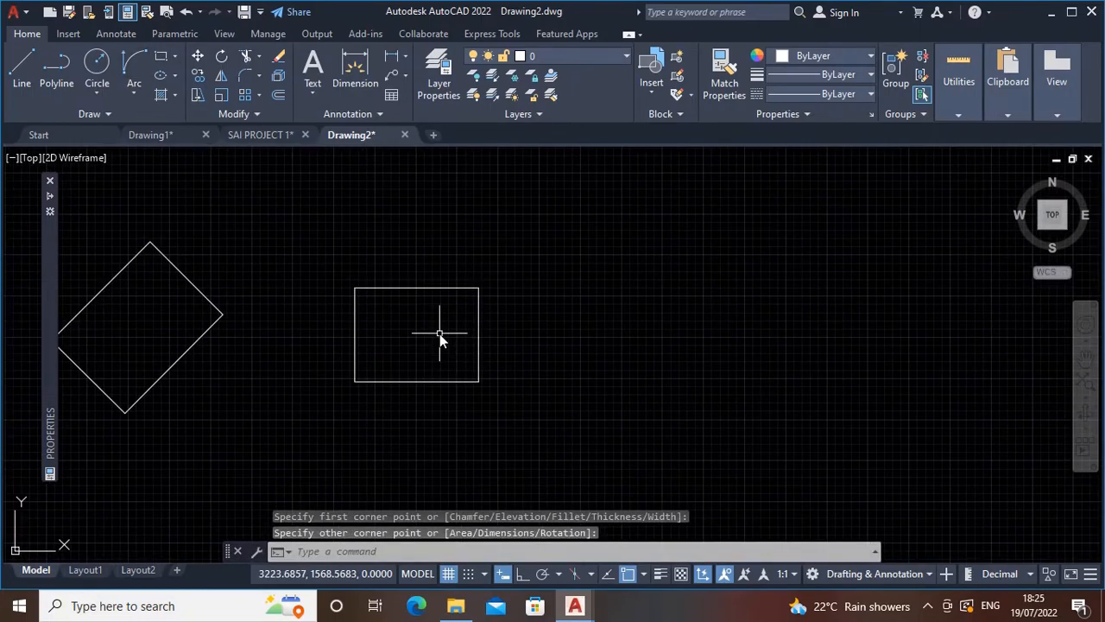
{"action": "type", "text": "RO"}
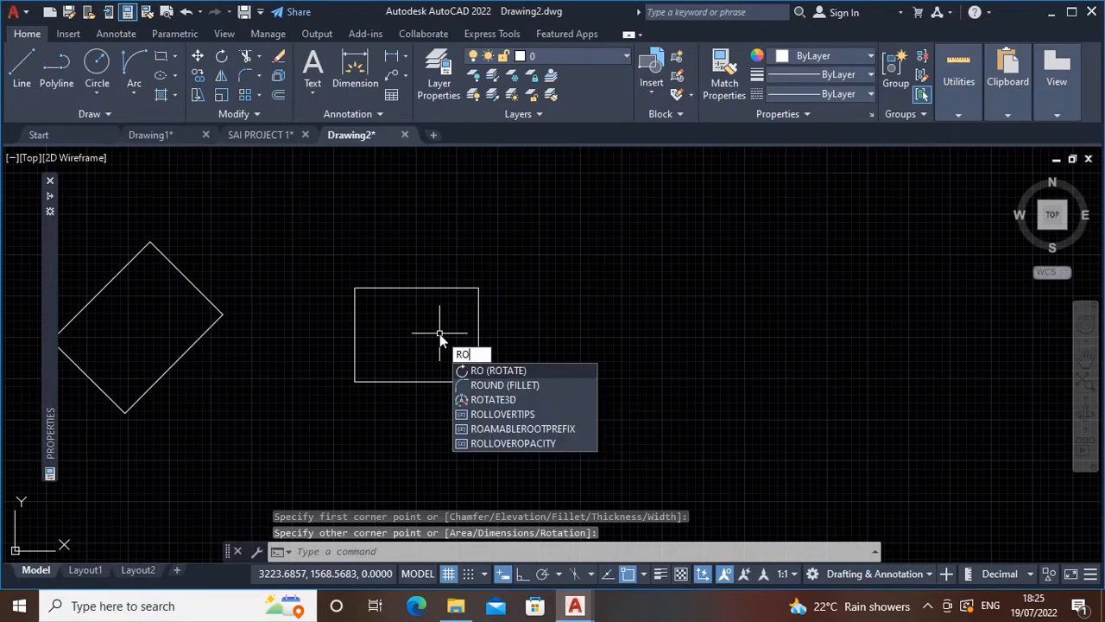
{"action": "key", "text": "Return"}
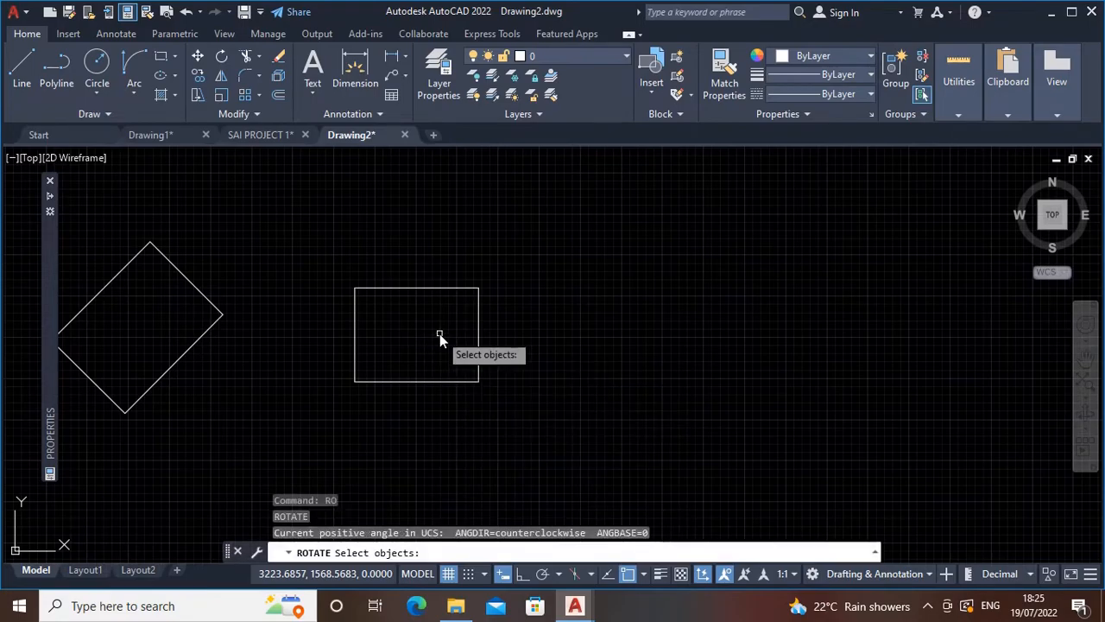
{"action": "left_click", "coordinate": [433, 381]}
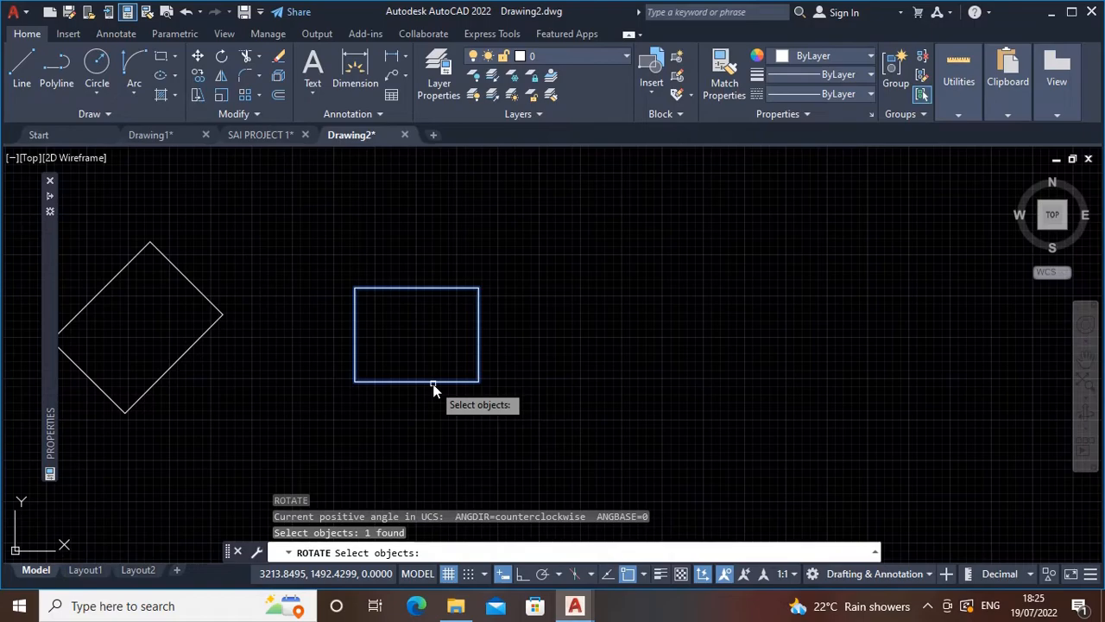
{"action": "left_click", "coordinate": [432, 383]}
{"action": "key", "text": "Return"}
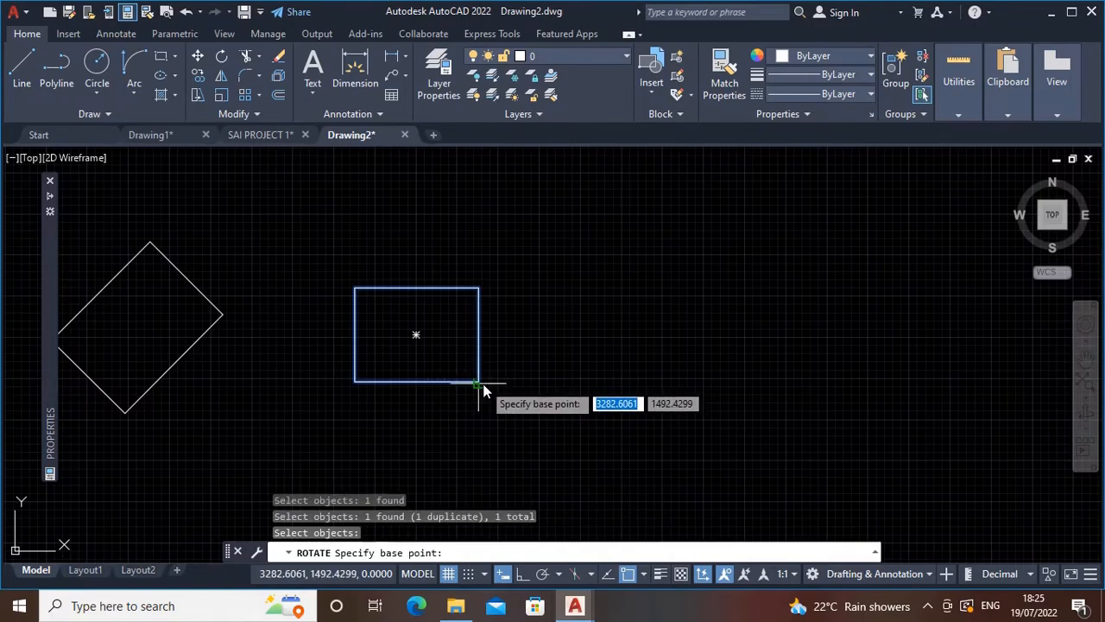
{"action": "left_click", "coordinate": [480, 385]}
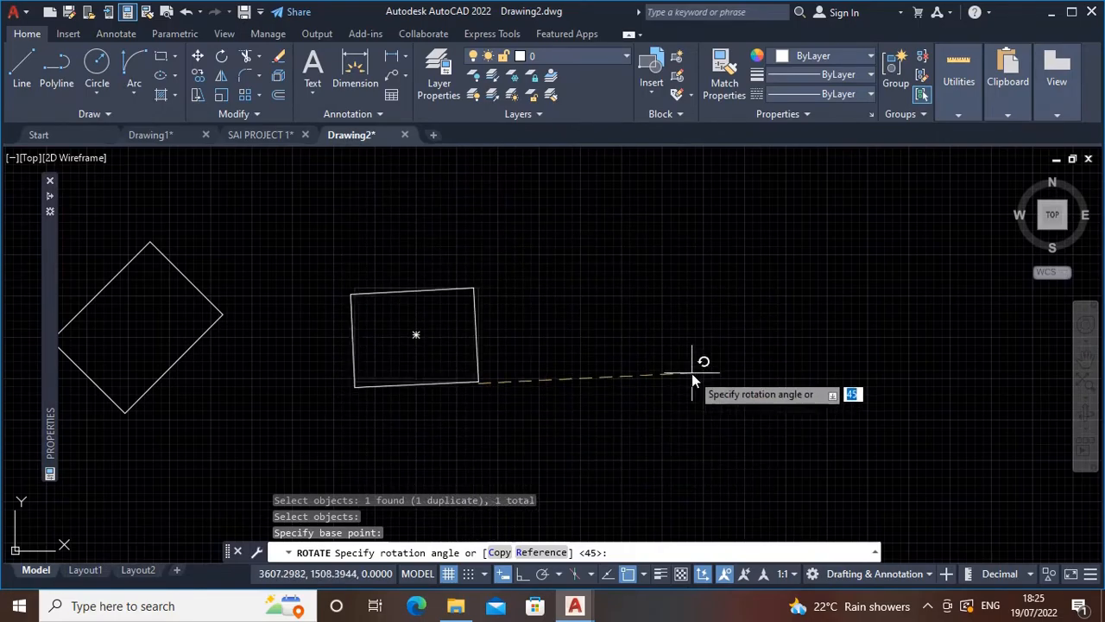
{"action": "type", "text": "-60"}
{"action": "key", "text": "Return"}
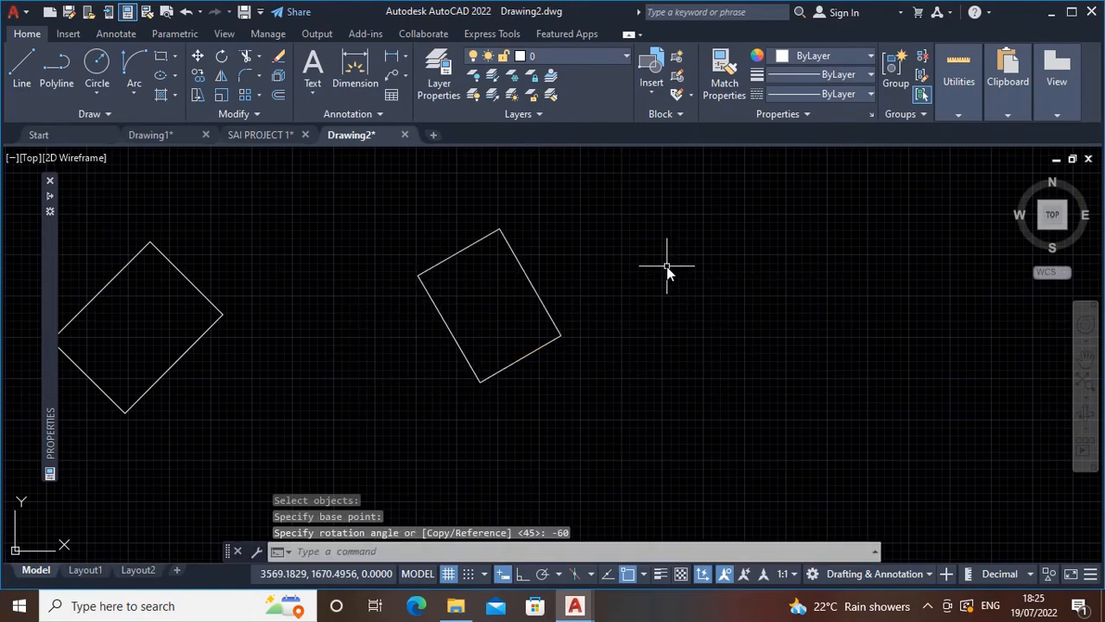
{"action": "mouse_move", "coordinate": [565, 271]}
{"action": "middle_mouse_down"}
{"action": "mouse_move", "coordinate": [547, 279]}
{"action": "mouse_move", "coordinate": [513, 267]}
{"action": "middle_mouse_up"}
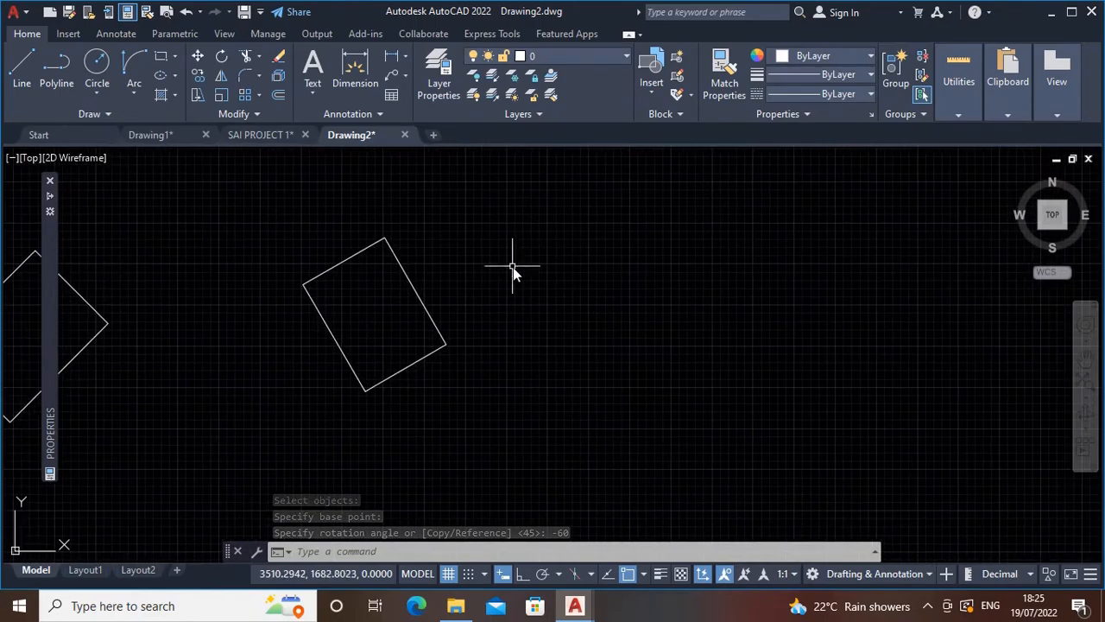
Draw a nearly horizontal line about 333 units long in the empty area to the right of the second rotated rectangle.
{"action": "type", "text": "l"}
{"action": "key", "text": "Return"}
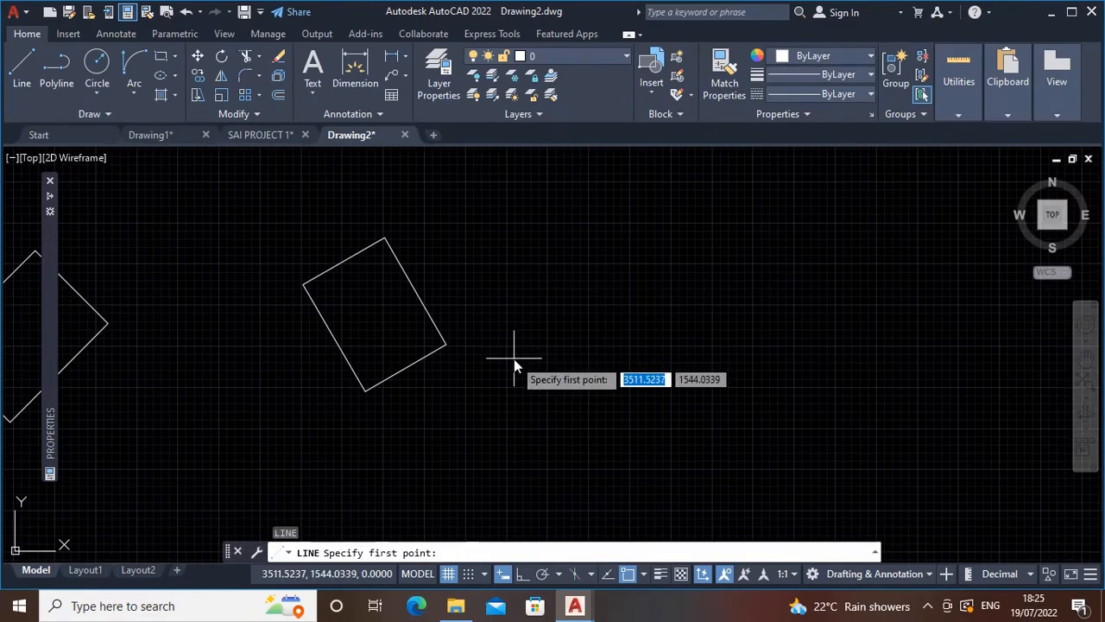
{"action": "left_click", "coordinate": [550, 346]}
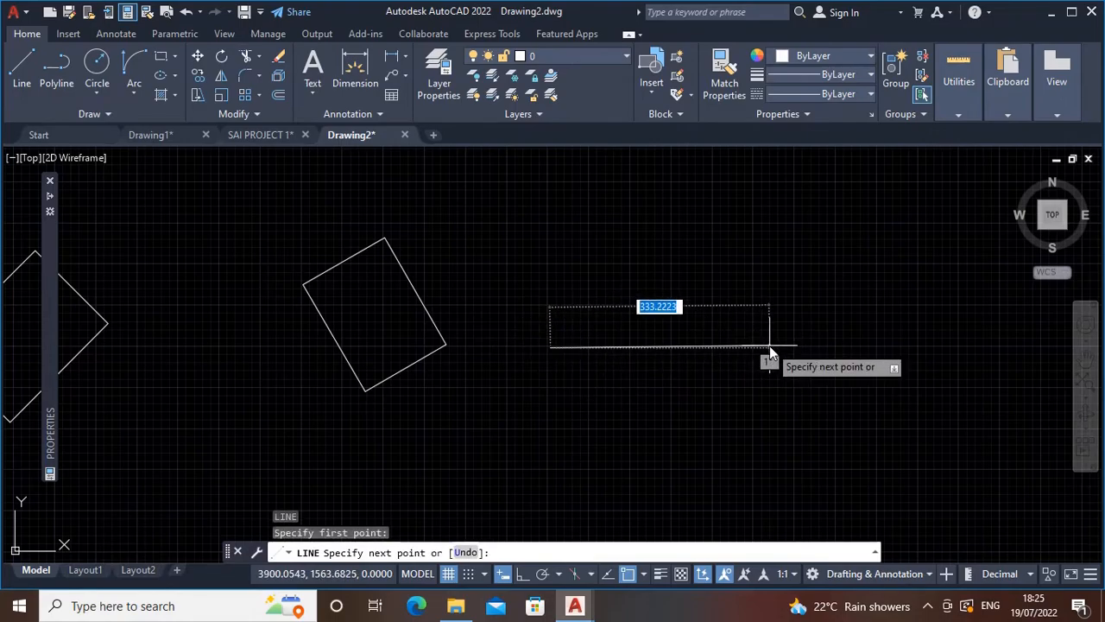
{"action": "left_click", "coordinate": [770, 345]}
{"action": "key", "text": "Escape"}
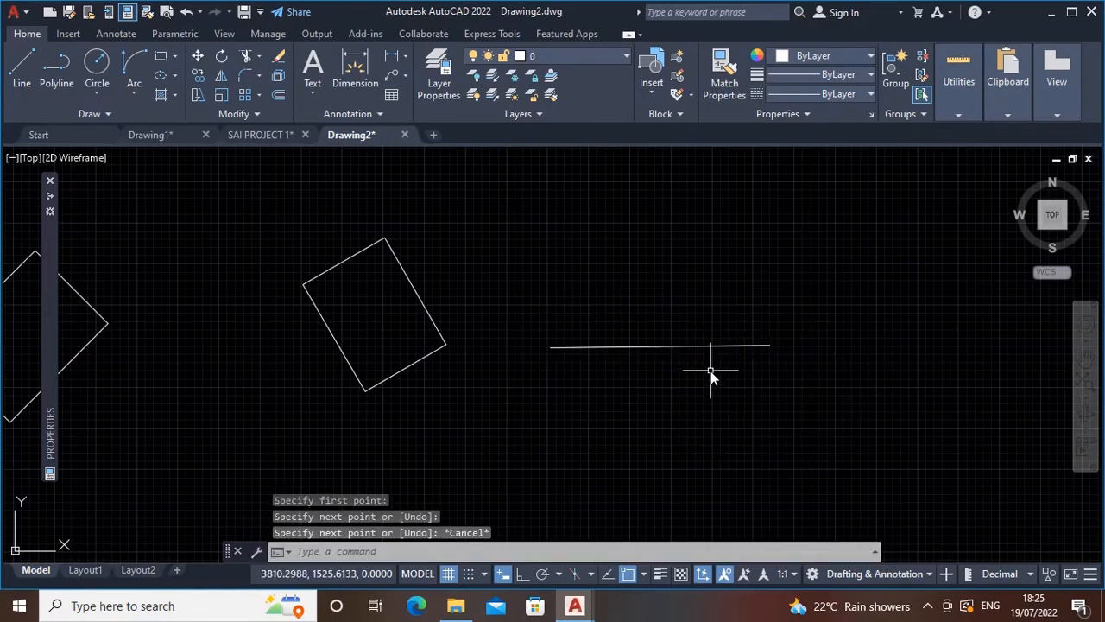
Rotate the new line by 60° about its midpoint.
{"action": "key", "text": "Return"}
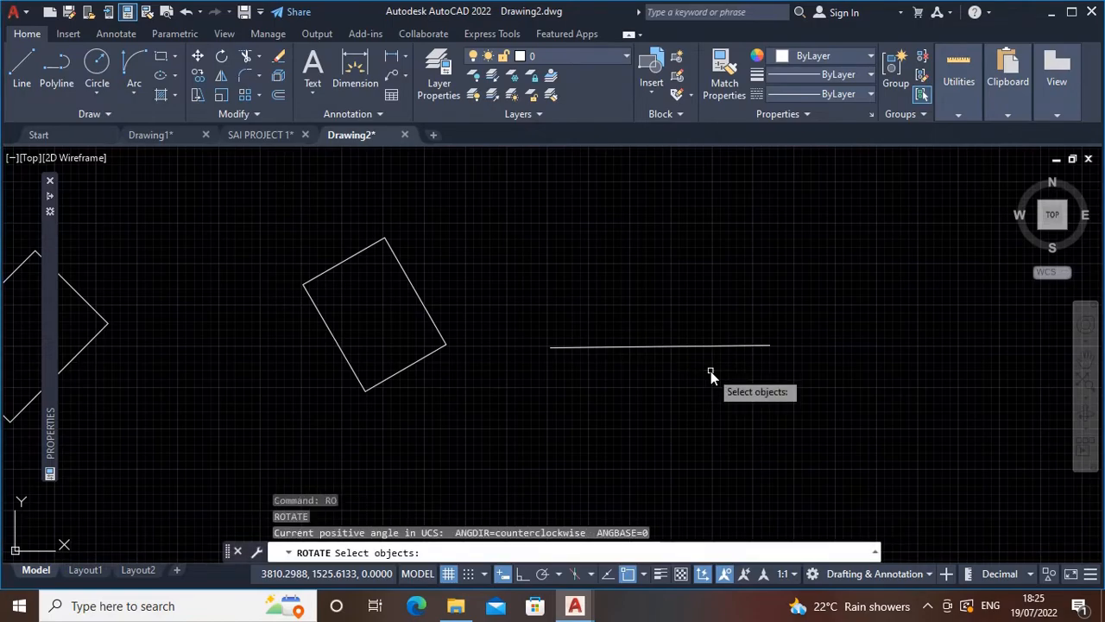
{"action": "left_click", "coordinate": [706, 346]}
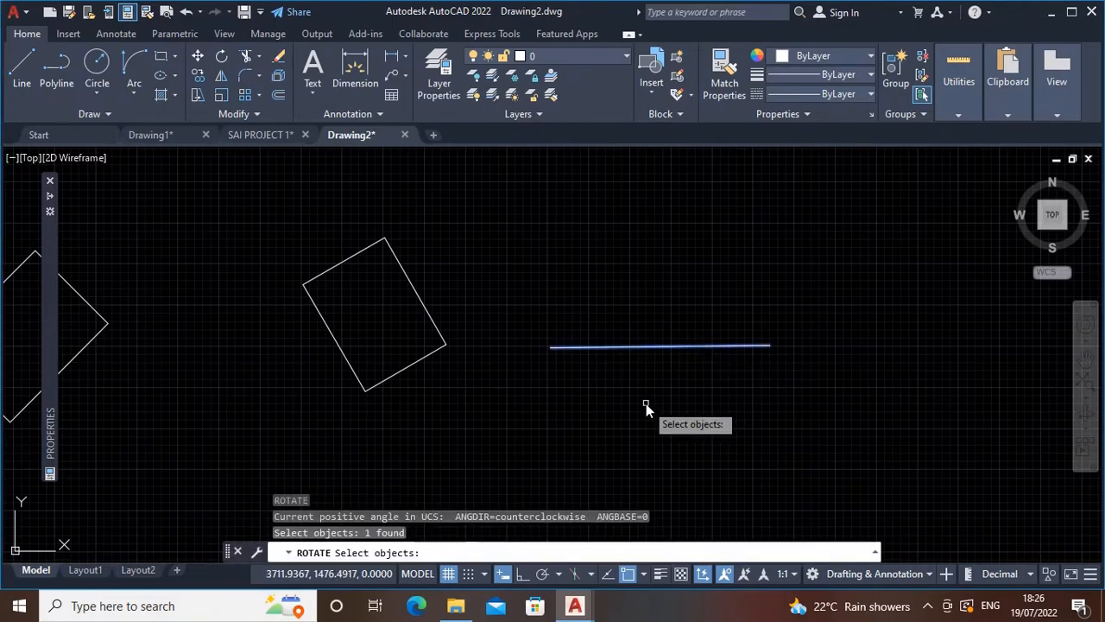
{"action": "key", "text": "Return"}
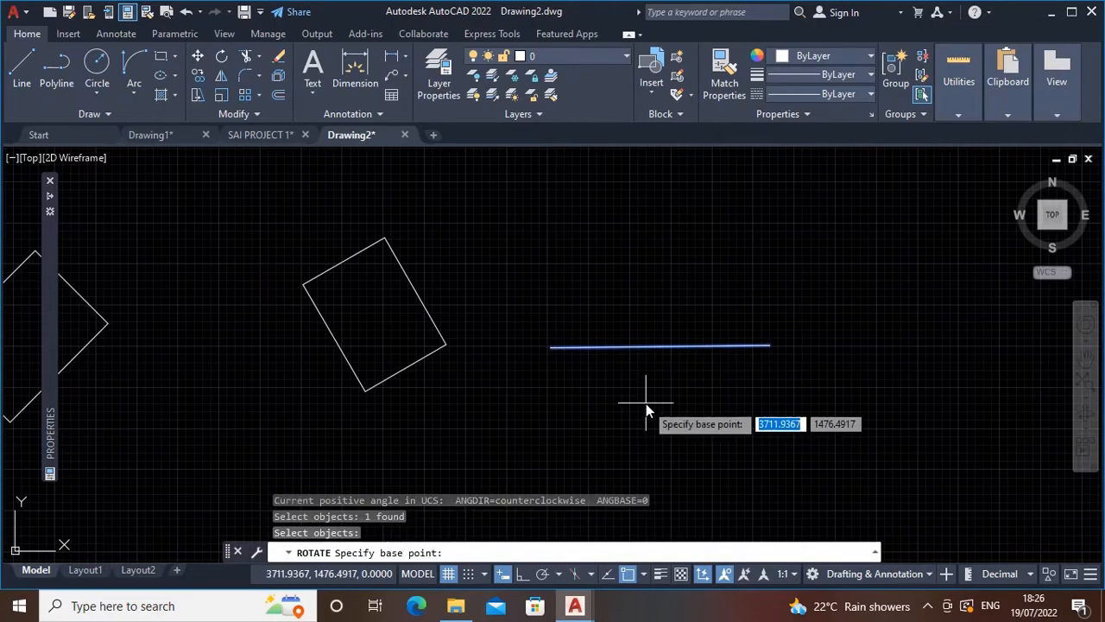
{"action": "left_click", "coordinate": [660, 347]}
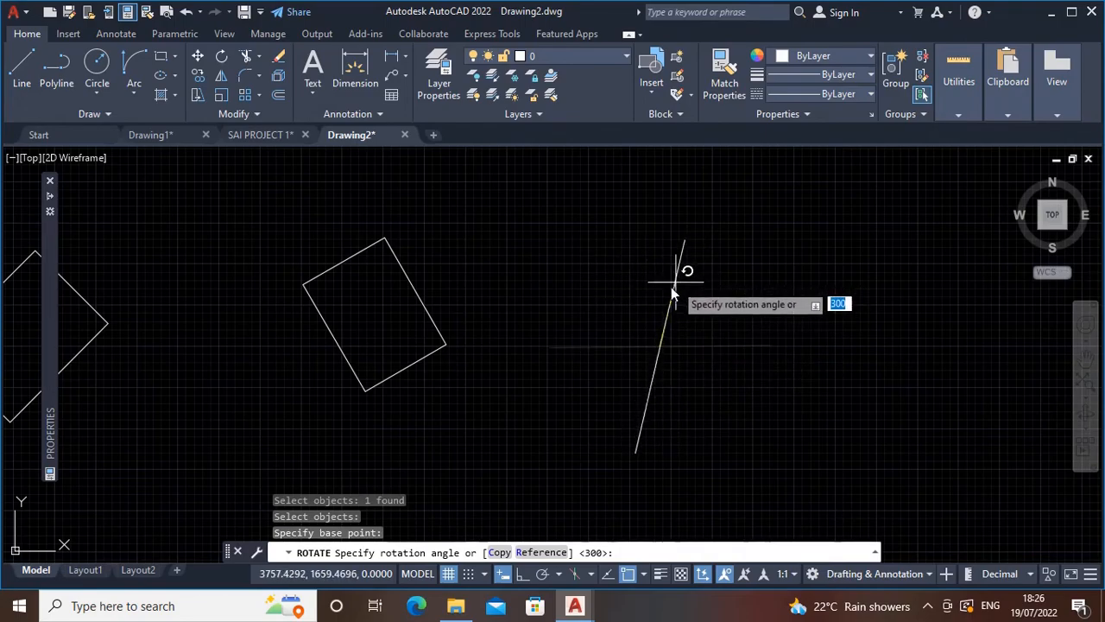
{"action": "type", "text": "60"}
{"action": "key", "text": "Return"}
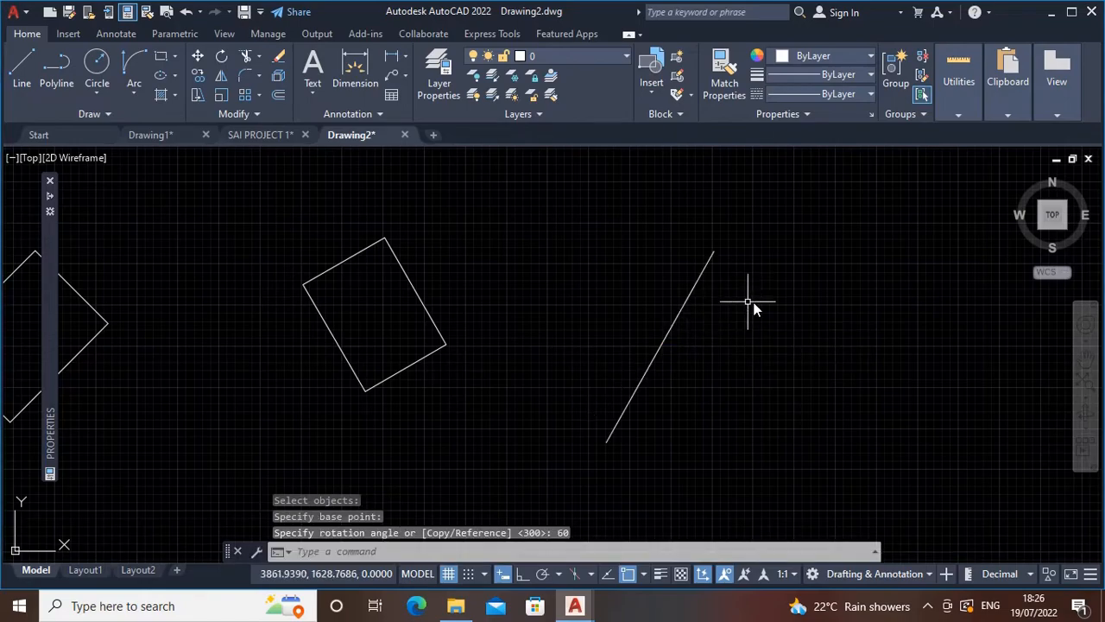
Draw a freehand rectangle about 205 by 169 units to the right of the slanted line.
{"action": "scroll", "coordinate": [758, 313], "scroll_direction": "down", "scroll_amount": 2}
{"action": "middle_click_drag", "start_coordinate": [555, 358], "coordinate": [616, 343]}
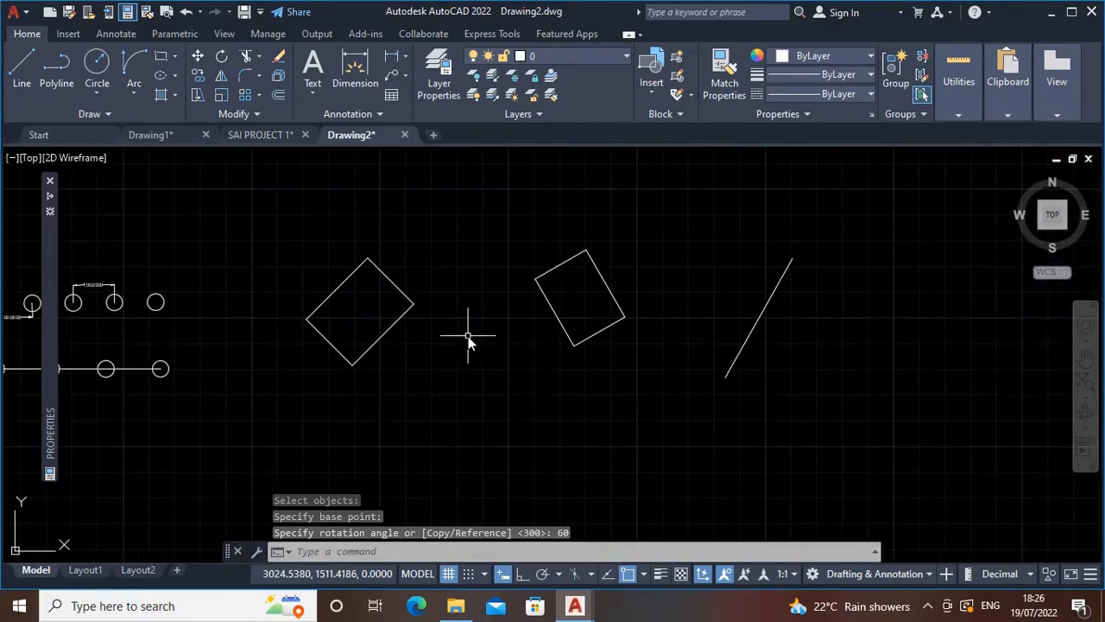
{"action": "middle_click_drag", "start_coordinate": [467, 340], "coordinate": [538, 308]}
{"action": "middle_click_drag", "start_coordinate": [611, 240], "coordinate": [533, 259]}
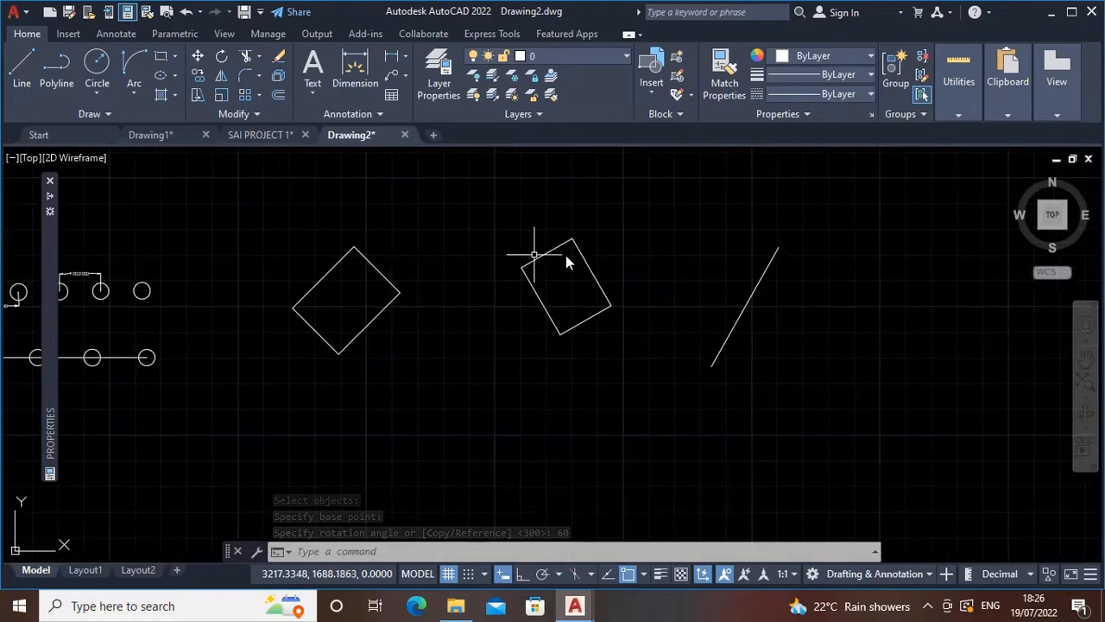
{"action": "middle_click_drag", "start_coordinate": [654, 279], "coordinate": [537, 282]}
{"action": "type", "text": "ec"}
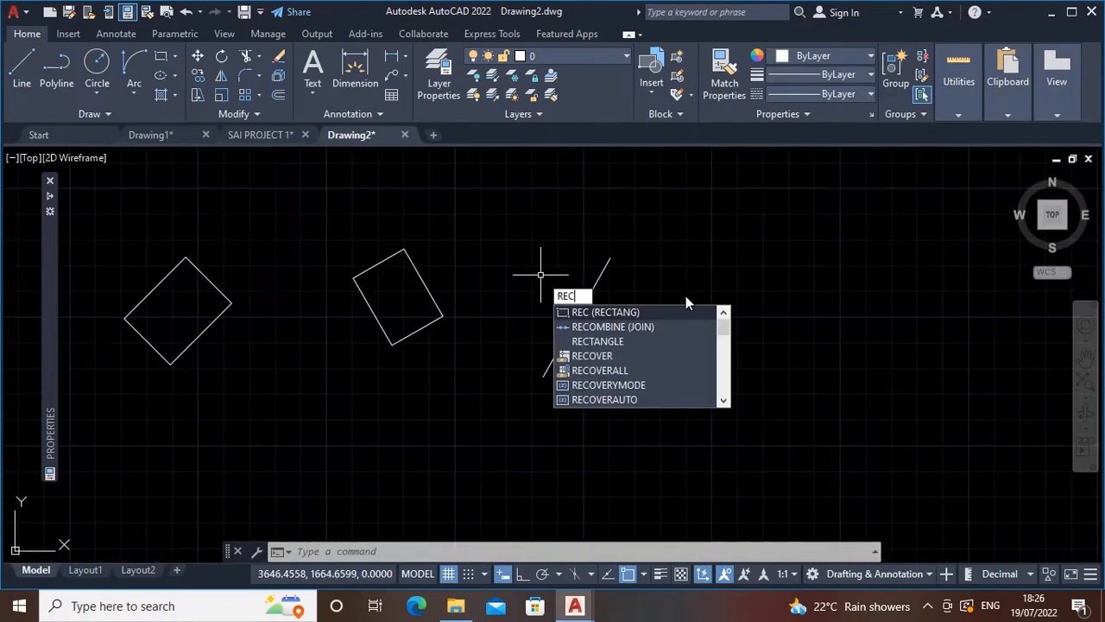
{"action": "key", "text": "Return"}
{"action": "left_click", "coordinate": [669, 299]}
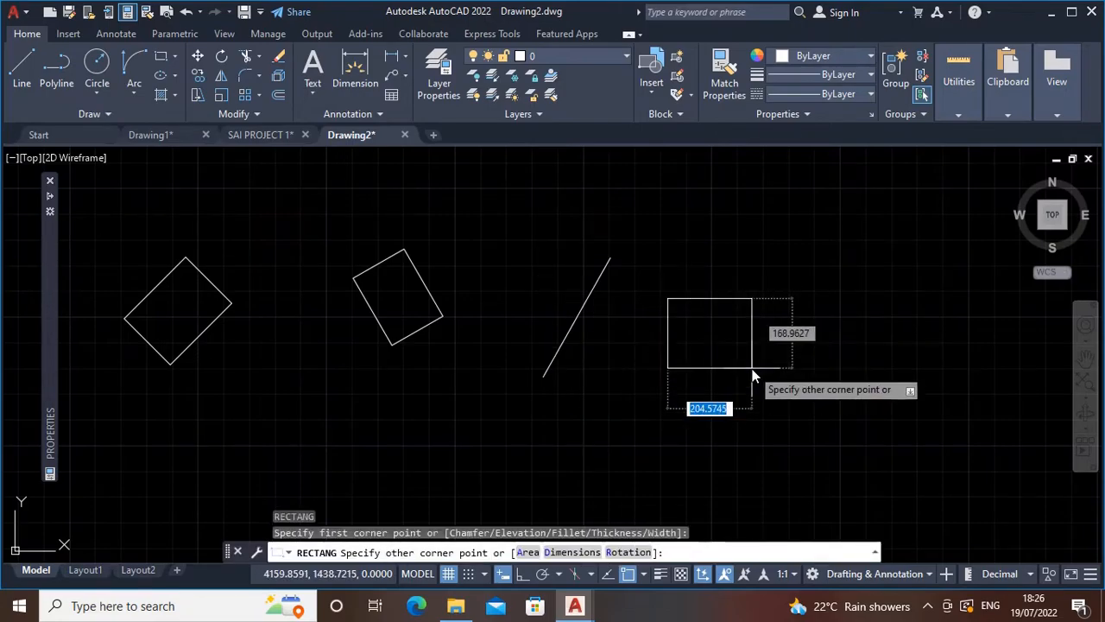
{"action": "left_click", "coordinate": [752, 367]}
Rotate a copy of the new rectangle by 60° about its lower-right corner, using the Copy option to keep the original.
{"action": "middle_click_drag", "start_coordinate": [780, 357], "coordinate": [637, 315]}
{"action": "middle_click_drag", "start_coordinate": [489, 381], "coordinate": [595, 411]}
{"action": "type", "text": "ro"}
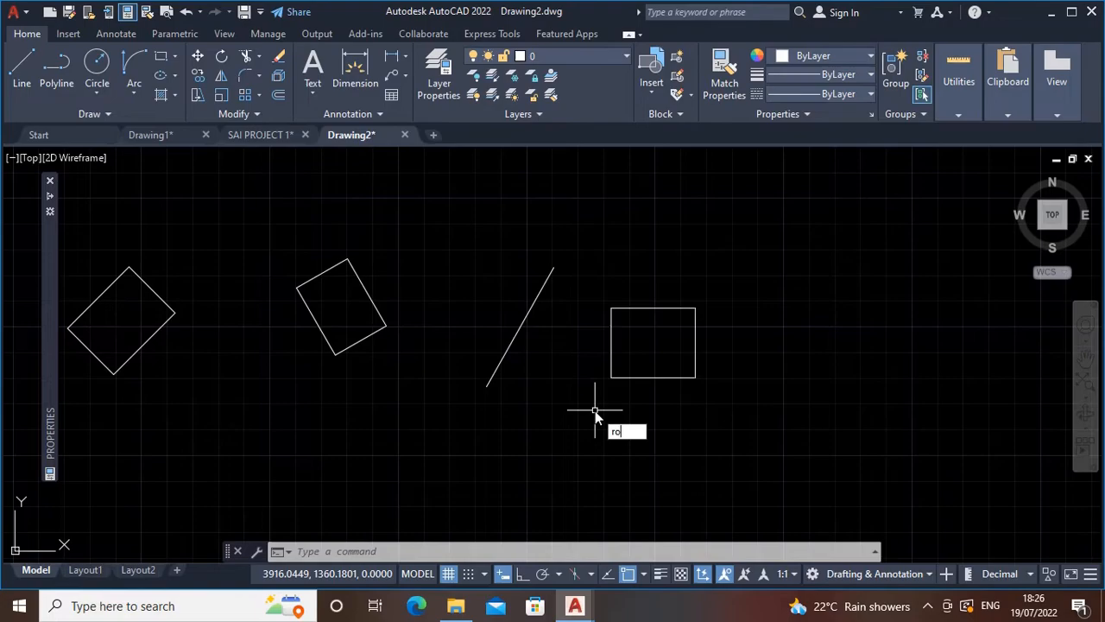
{"action": "key", "text": "Return"}
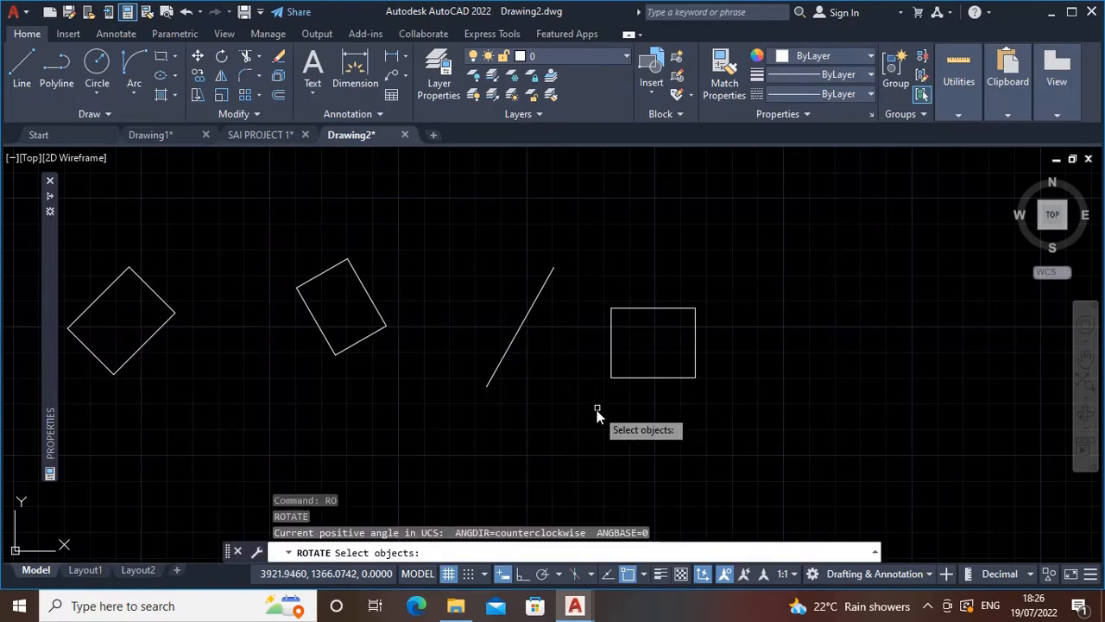
{"action": "left_click", "coordinate": [660, 378]}
{"action": "key", "text": "Return"}
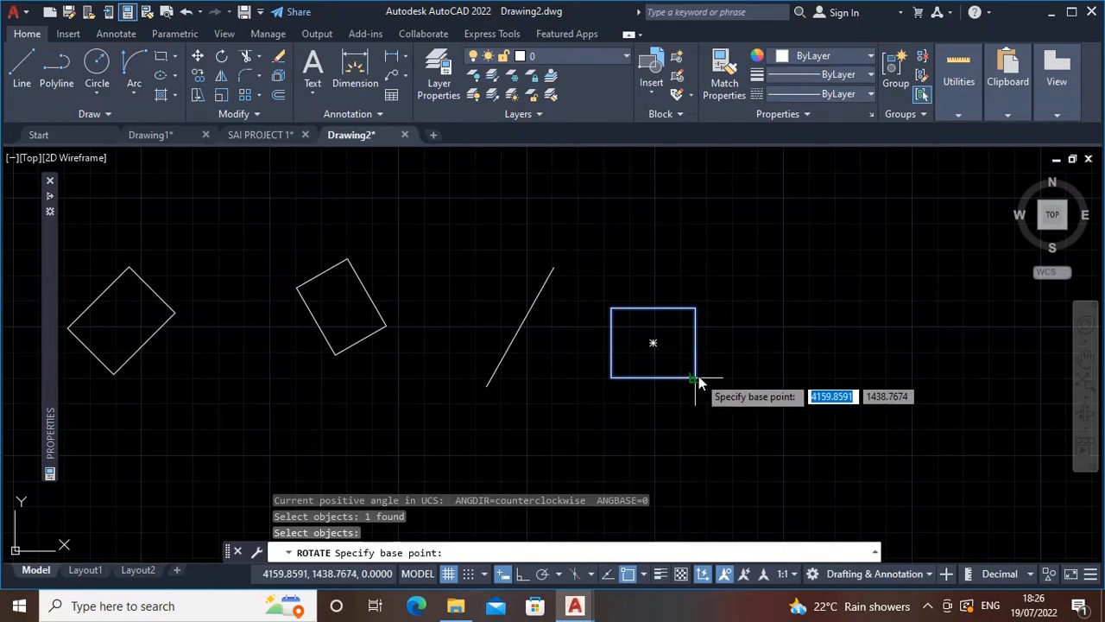
{"action": "left_click", "coordinate": [699, 382]}
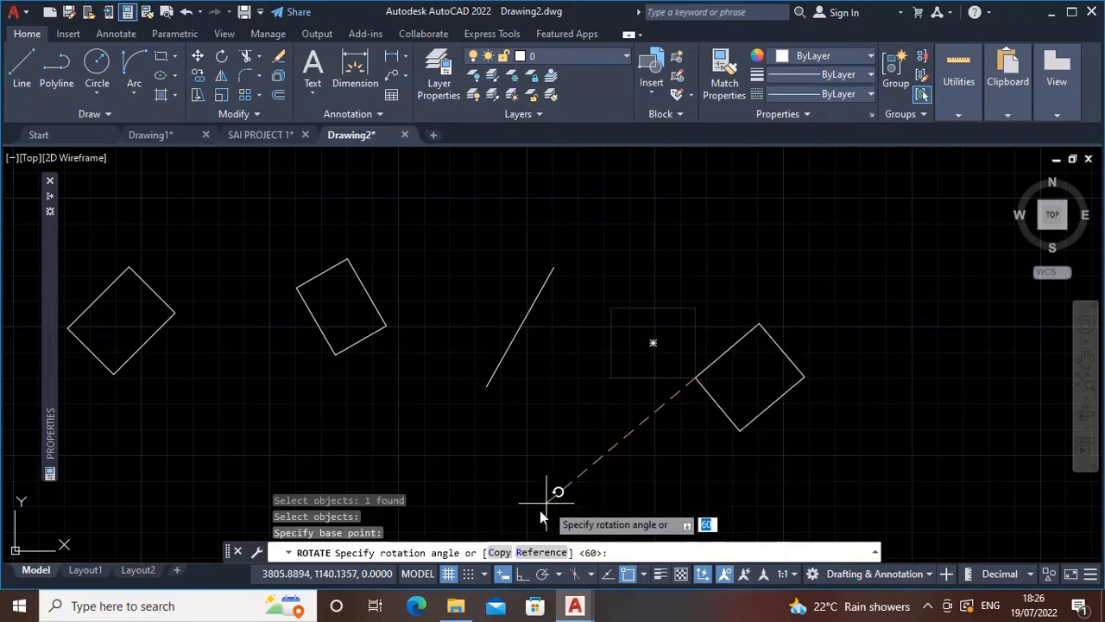
{"action": "left_click", "coordinate": [498, 553]}
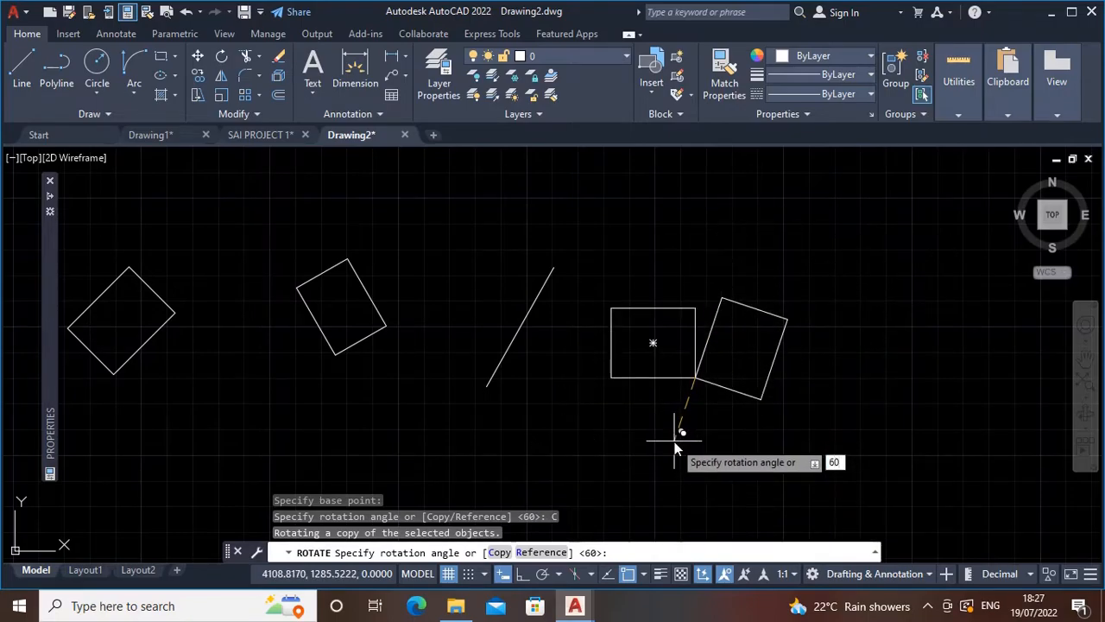
{"action": "key", "text": "Return"}
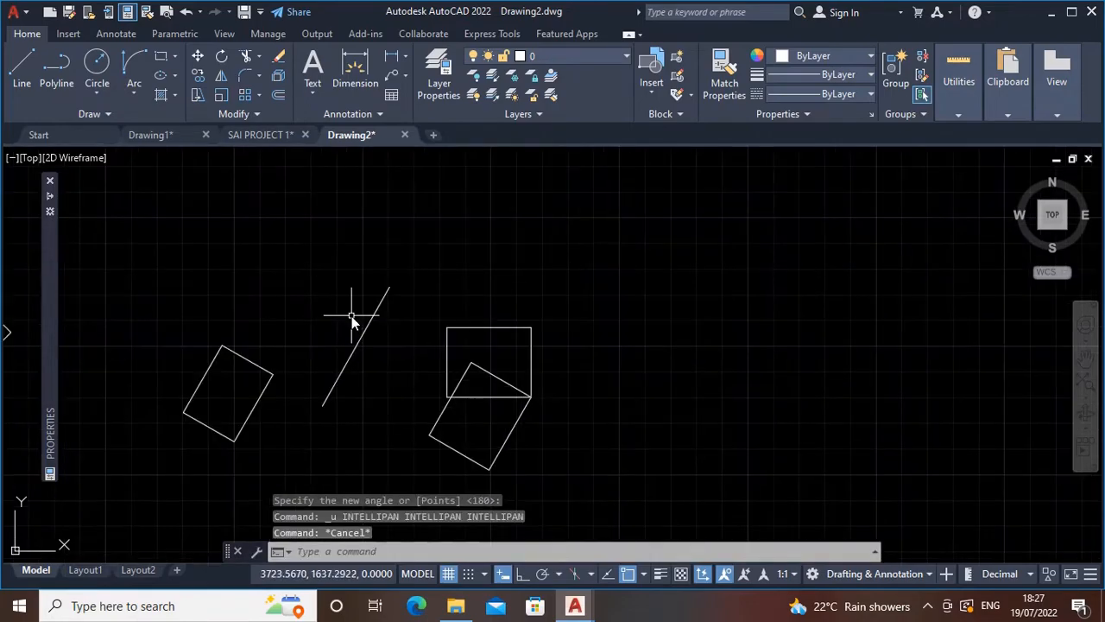
Mirror the 45° rectangle across its upper-right edge with Ortho switched on, erasing the source object.
{"action": "middle_click_drag", "start_coordinate": [352, 316], "coordinate": [285, 323]}
{"action": "mouse_move", "coordinate": [383, 360]}
{"action": "middle_mouse_down"}
{"action": "mouse_move", "coordinate": [316, 318]}
{"action": "mouse_move", "coordinate": [708, 325]}
{"action": "middle_mouse_up"}
{"action": "mouse_move", "coordinate": [210, 308]}
{"action": "middle_mouse_down"}
{"action": "mouse_move", "coordinate": [382, 346]}
{"action": "mouse_move", "coordinate": [229, 333]}
{"action": "mouse_move", "coordinate": [377, 338]}
{"action": "middle_mouse_up"}
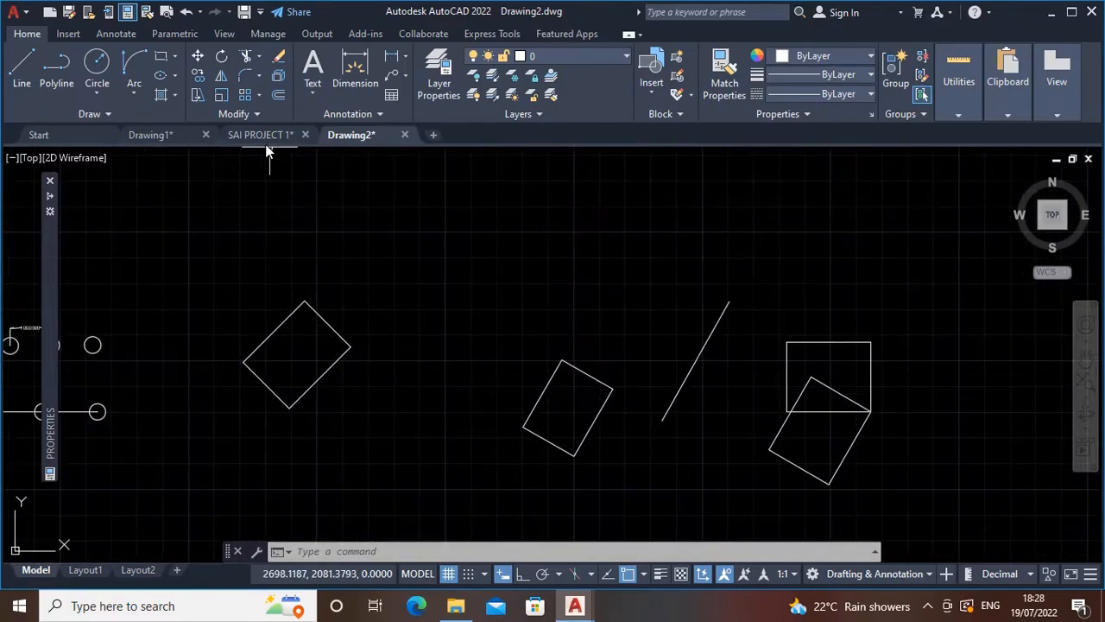
{"action": "left_click", "coordinate": [222, 79]}
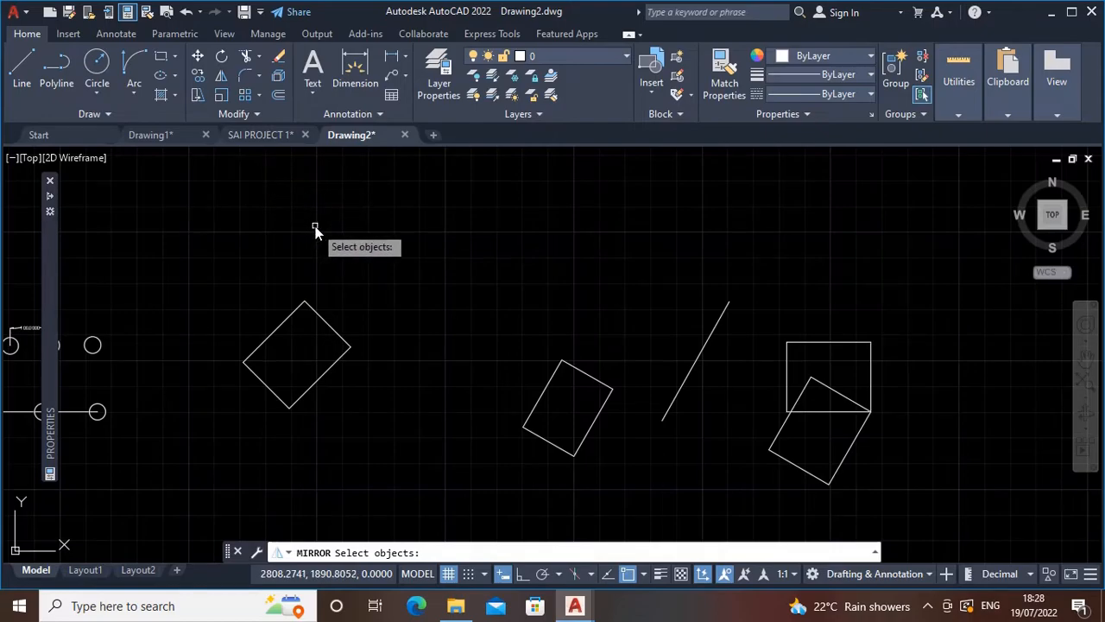
{"action": "left_click", "coordinate": [292, 318]}
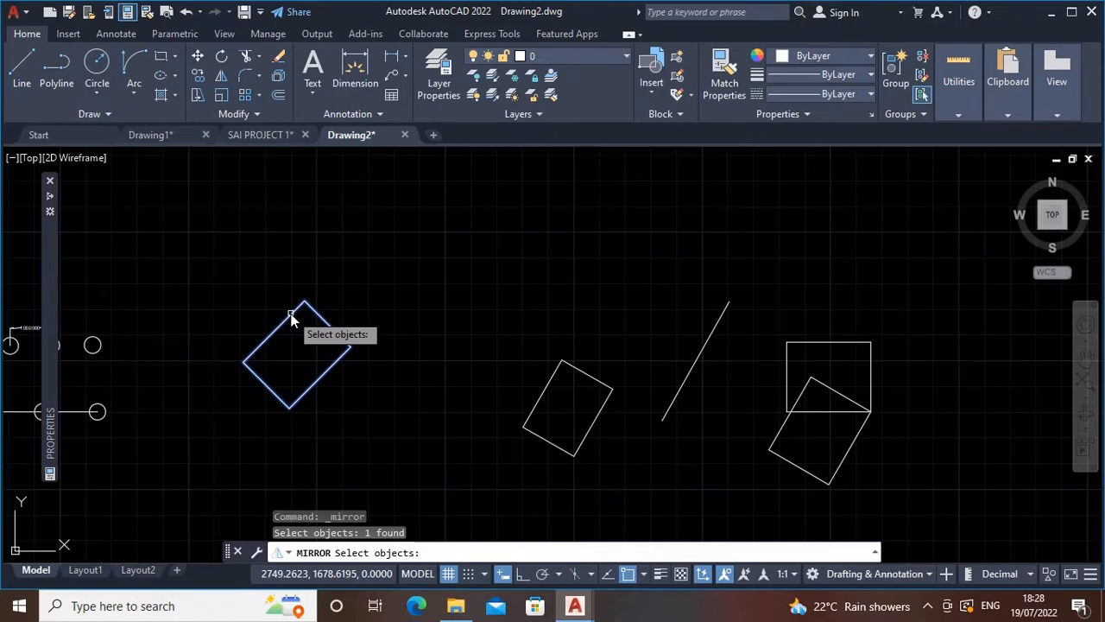
{"action": "key", "text": "Return"}
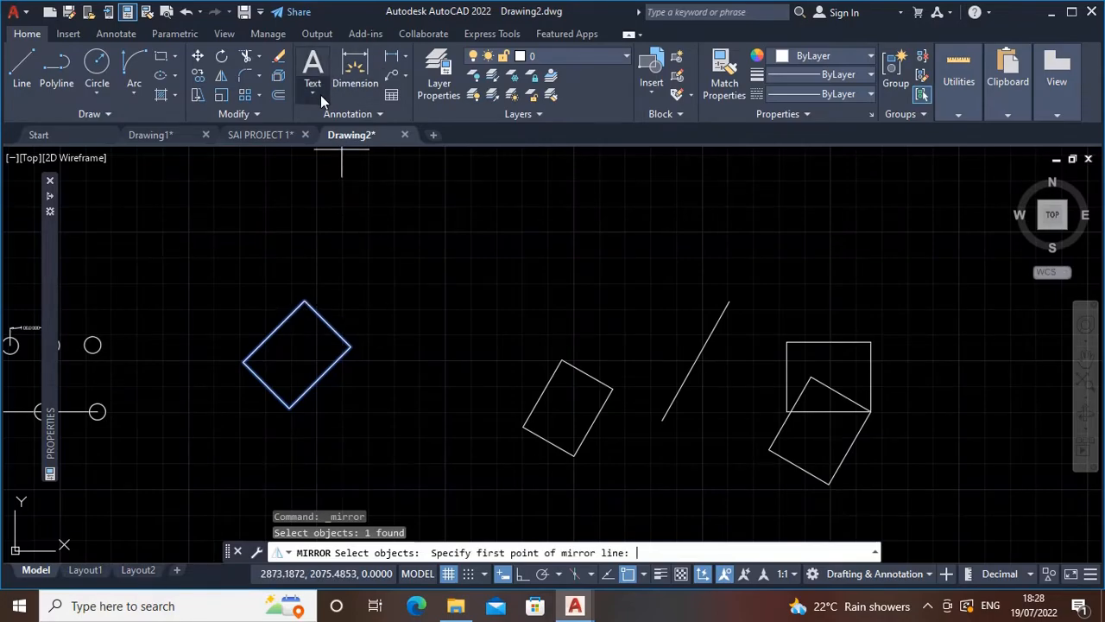
{"action": "left_click", "coordinate": [350, 347]}
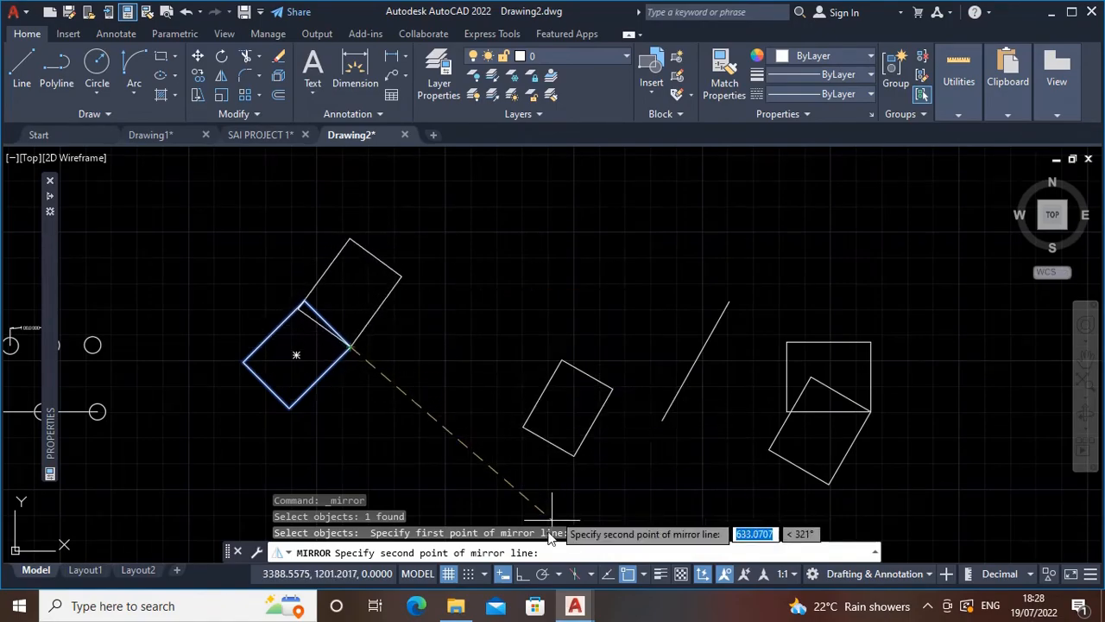
{"action": "left_click", "coordinate": [523, 574]}
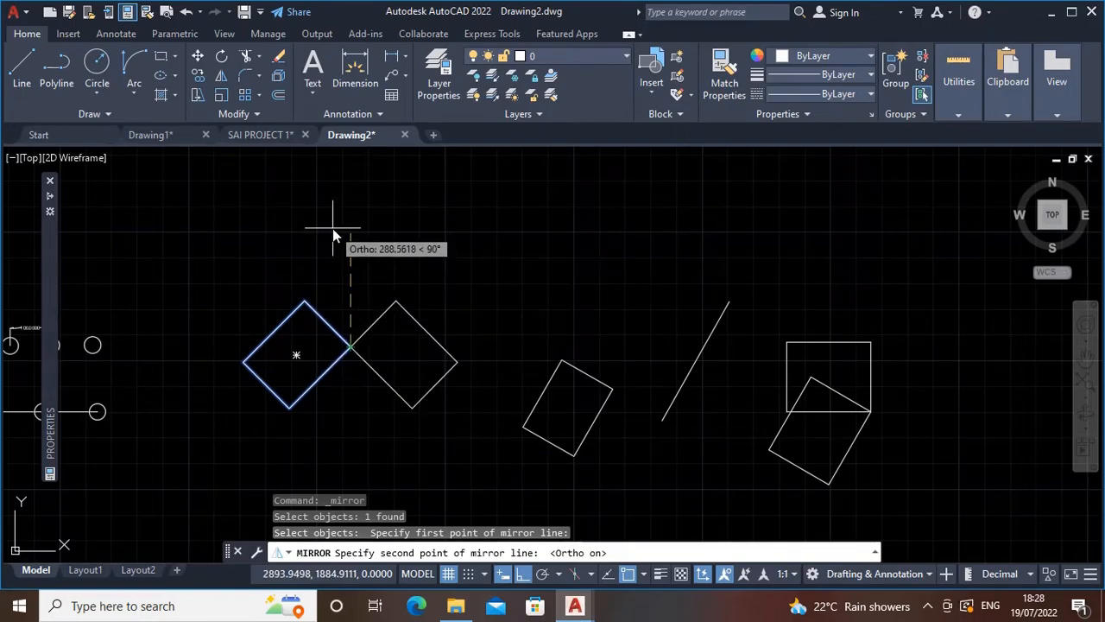
{"action": "left_click", "coordinate": [305, 301]}
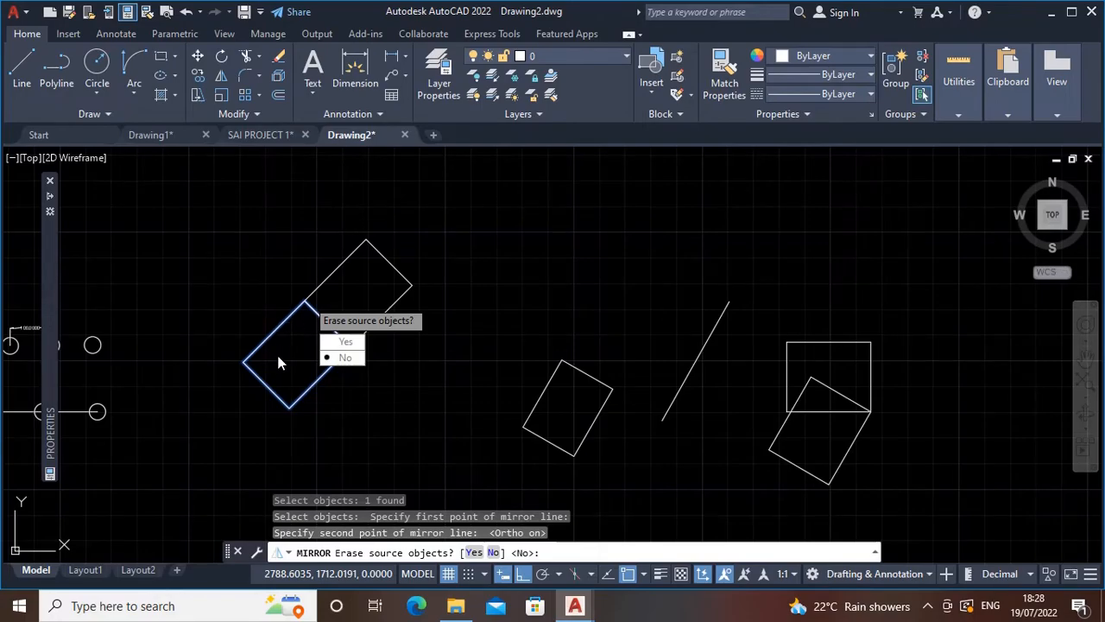
{"action": "left_click", "coordinate": [345, 343]}
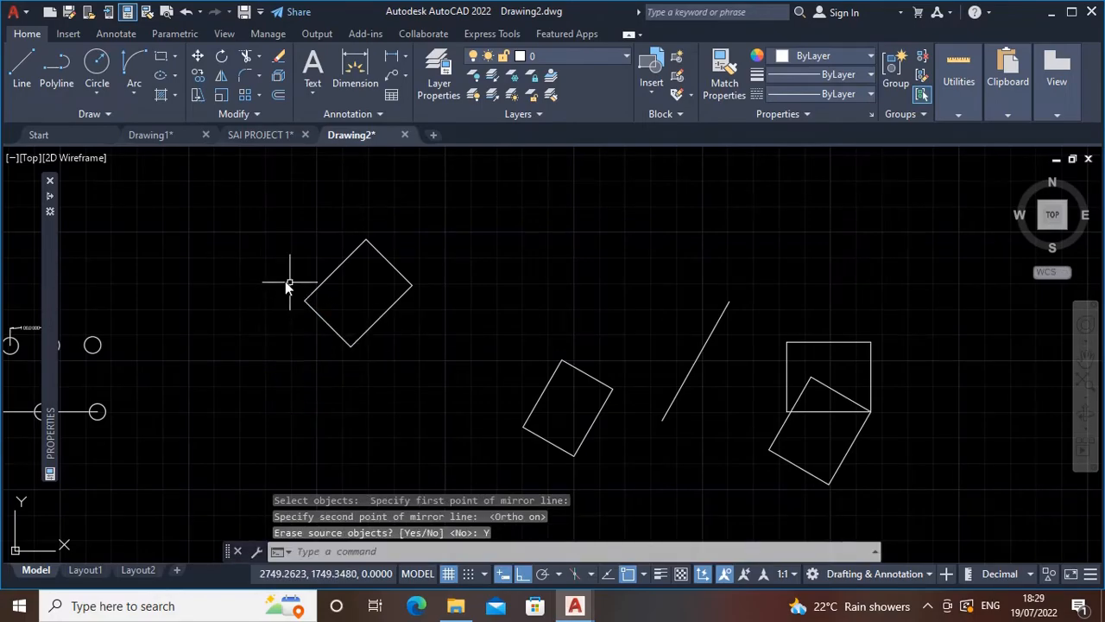
Mirror the 45° rectangle across its lower-right edge with Ortho switched off, keeping the source object.
{"action": "middle_click_drag", "start_coordinate": [421, 317], "coordinate": [395, 358]}
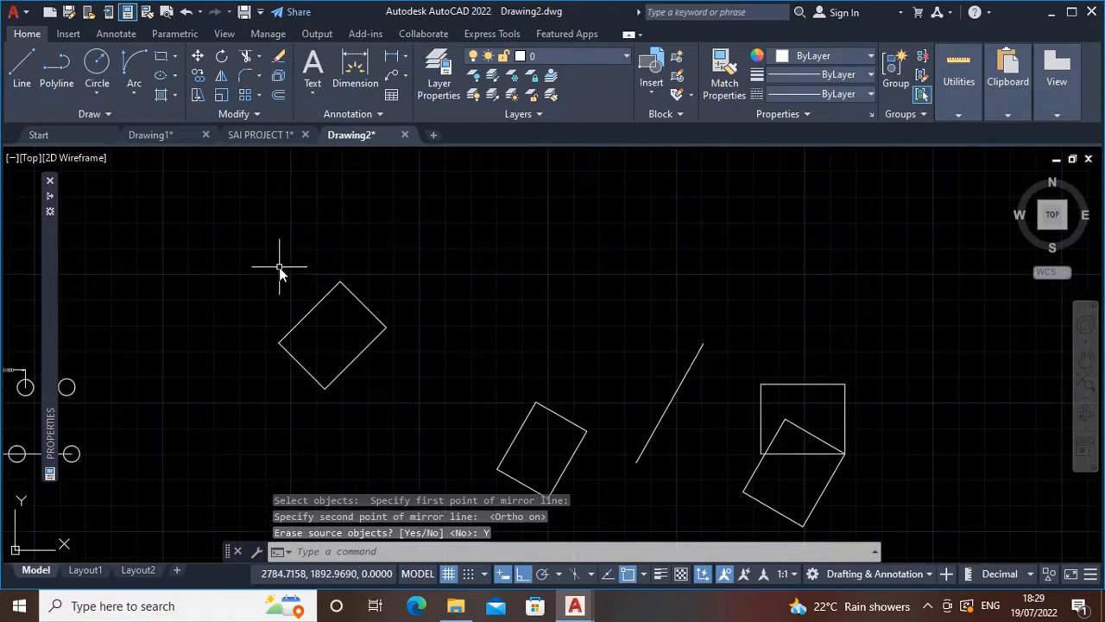
{"action": "type", "text": "mi"}
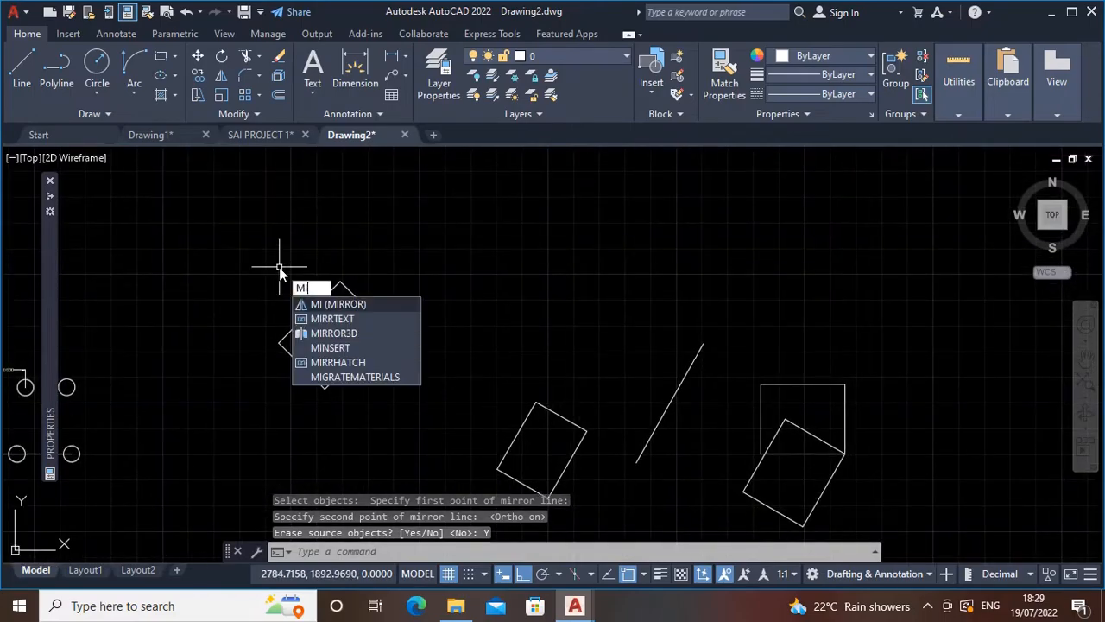
{"action": "key", "text": "Return"}
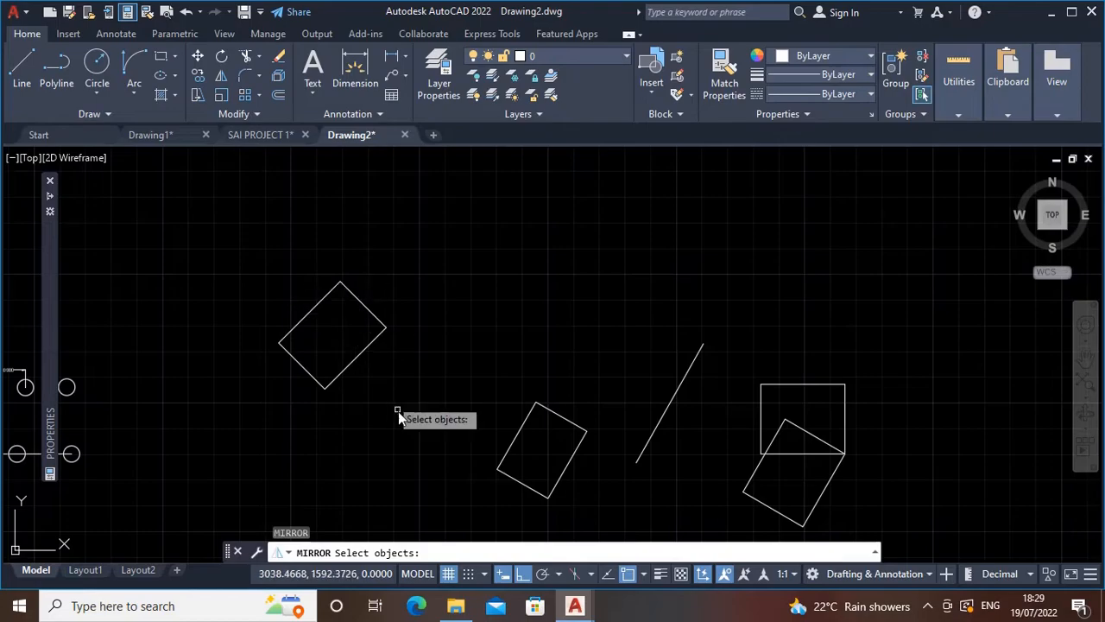
{"action": "left_click", "coordinate": [347, 363]}
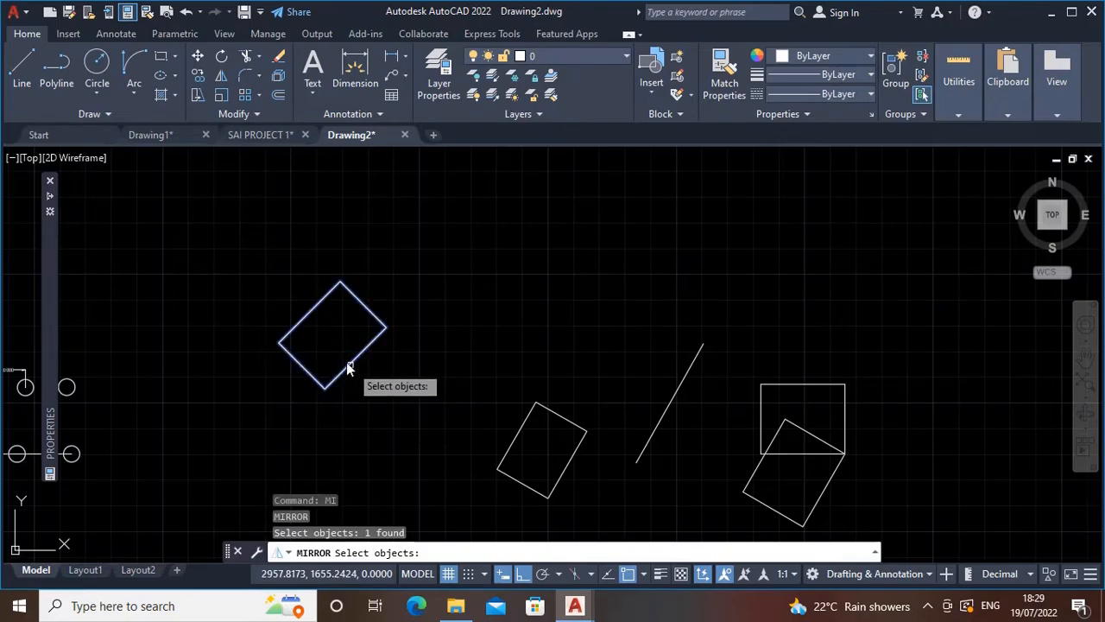
{"action": "key", "text": "Return"}
{"action": "left_click", "coordinate": [327, 387]}
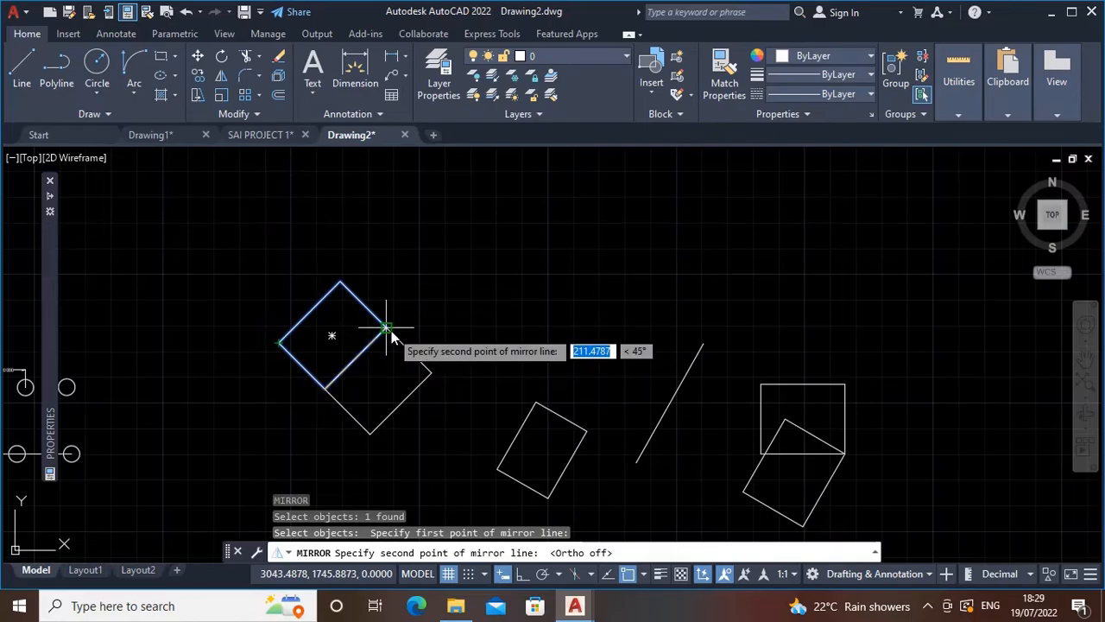
{"action": "left_click", "coordinate": [391, 331]}
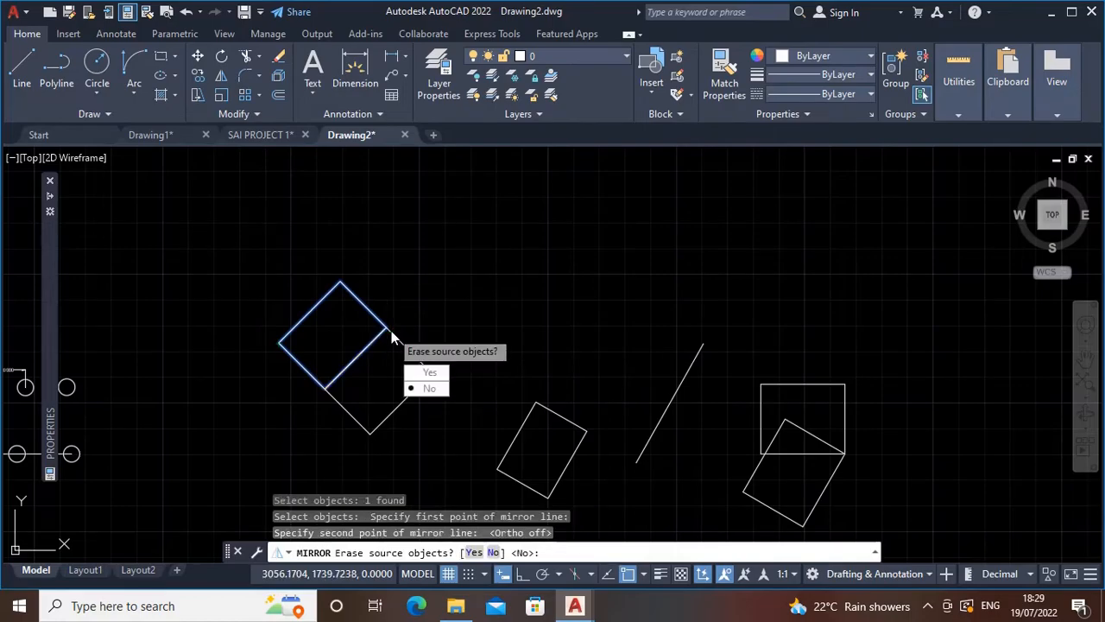
{"action": "left_click", "coordinate": [436, 392]}
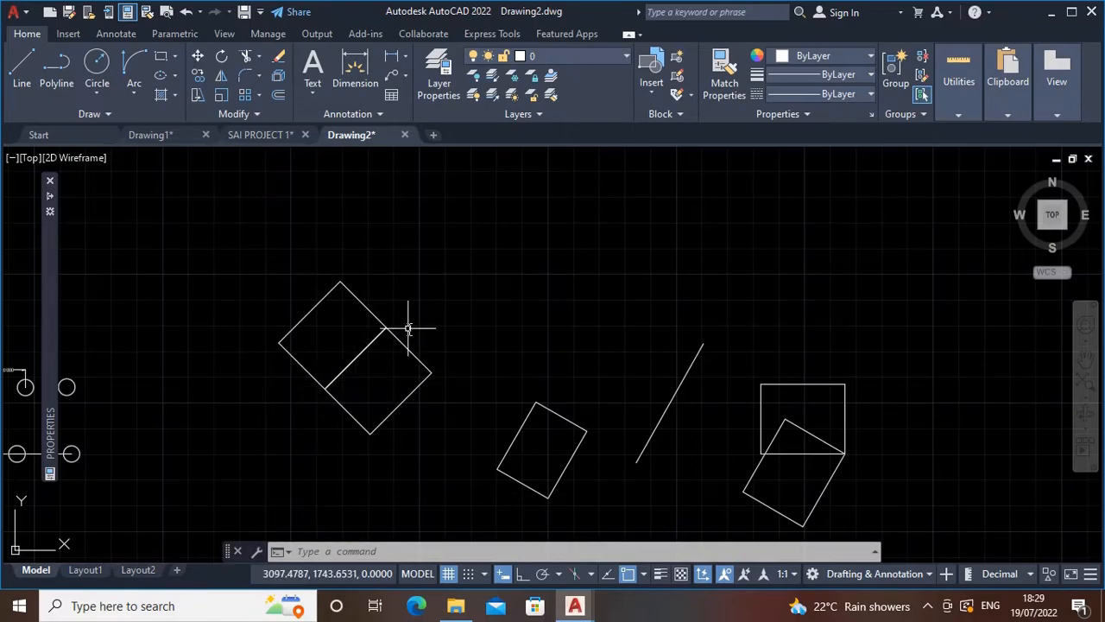
Mirror the tilted rectangle beside the slanted line across a vertical line through its leftmost corner, with Ortho on, keeping the source object.
{"action": "middle_click_drag", "start_coordinate": [479, 309], "coordinate": [357, 257]}
{"action": "middle_click_drag", "start_coordinate": [387, 377], "coordinate": [416, 361]}
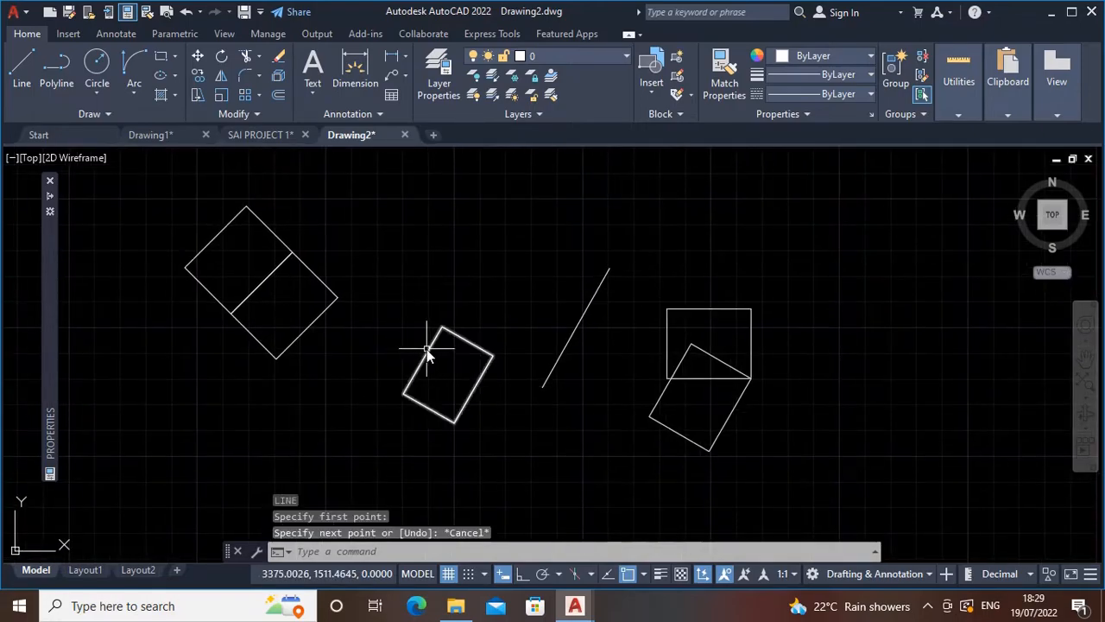
{"action": "type", "text": "mi"}
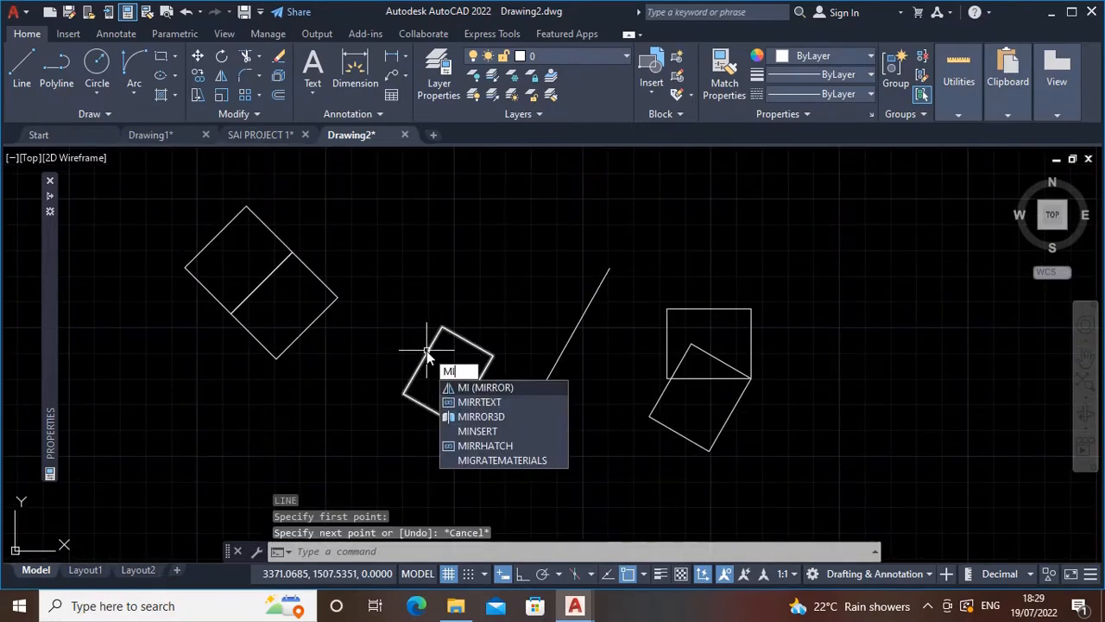
{"action": "key", "text": "Return"}
{"action": "left_click", "coordinate": [434, 412]}
{"action": "key", "text": "Return"}
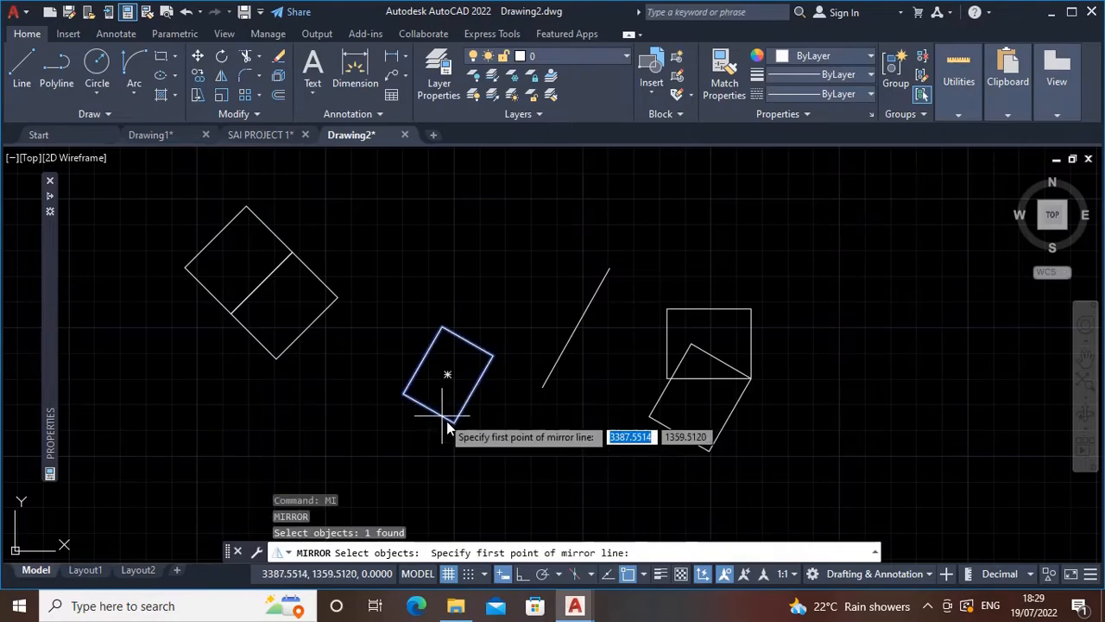
{"action": "left_click", "coordinate": [402, 392]}
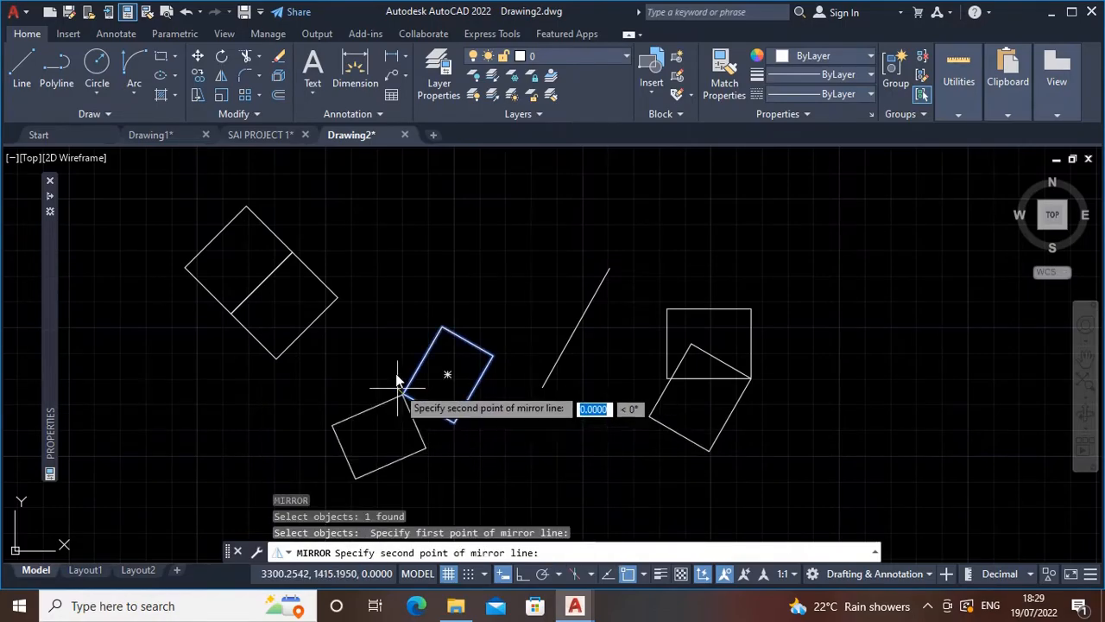
{"action": "left_click", "coordinate": [523, 574]}
{"action": "left_click", "coordinate": [408, 325]}
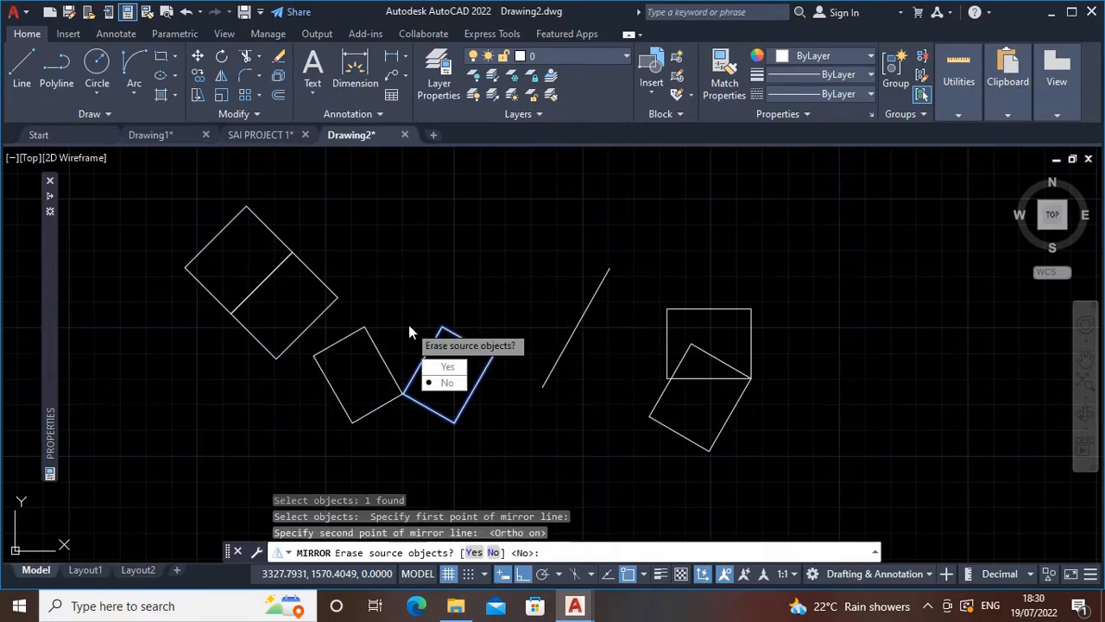
{"action": "left_click", "coordinate": [449, 383]}
Mirror the two tilted rectangles together across a horizontal line through their lowest corners, keeping the source objects.
{"action": "middle_click_drag", "start_coordinate": [436, 371], "coordinate": [447, 333]}
{"action": "left_click", "coordinate": [510, 367]}
{"action": "left_click", "coordinate": [285, 380]}
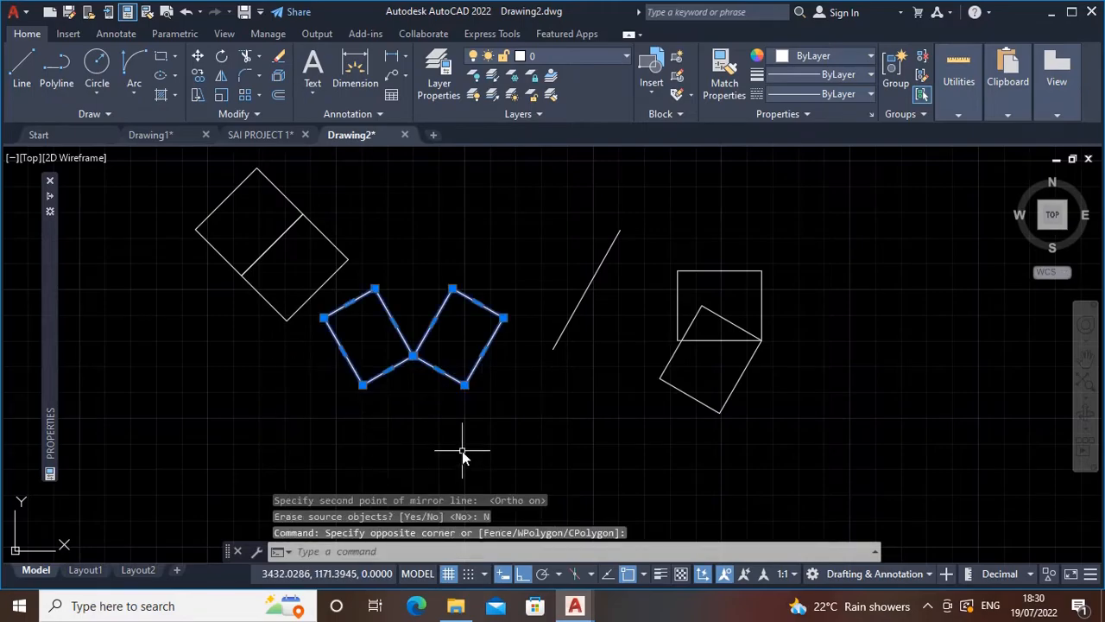
{"action": "type", "text": "mi"}
{"action": "key", "text": "Return"}
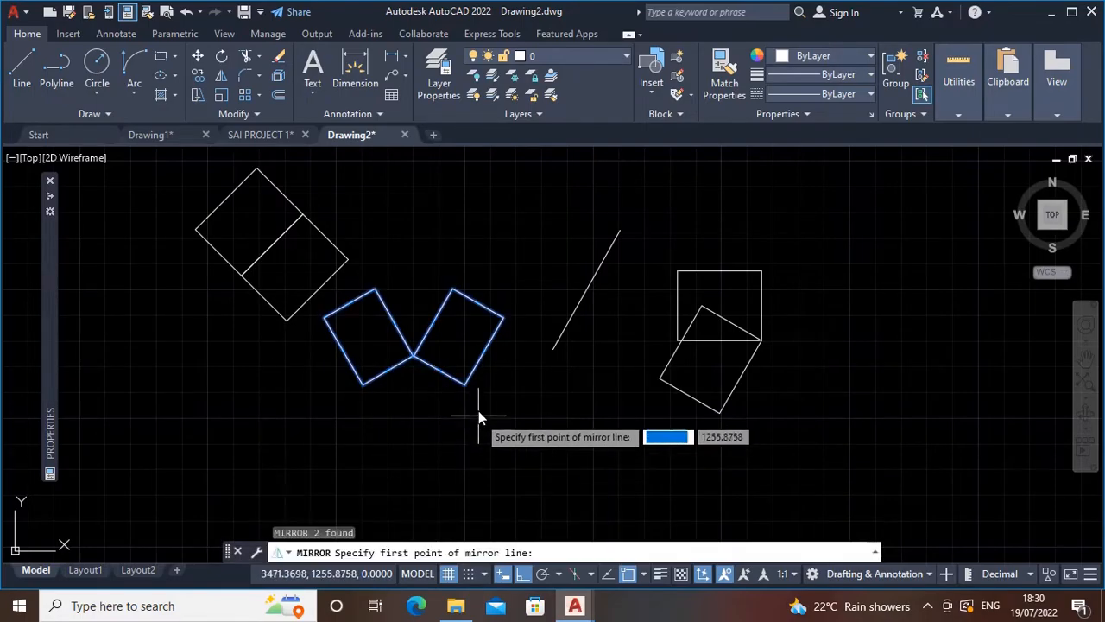
{"action": "left_click", "coordinate": [465, 384]}
{"action": "left_click", "coordinate": [357, 386]}
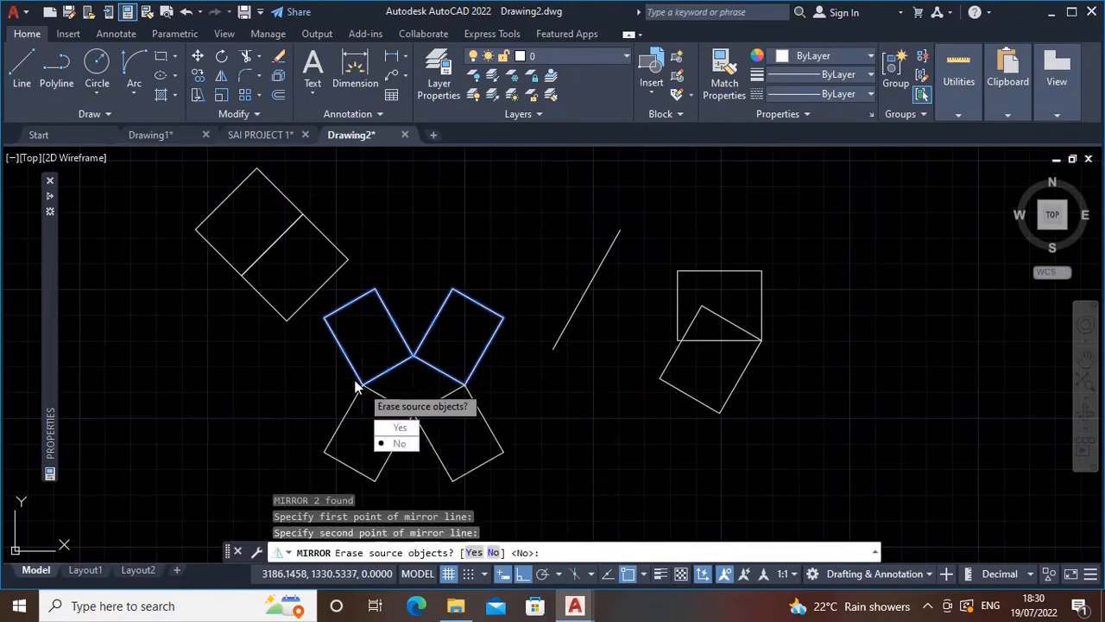
{"action": "left_click", "coordinate": [399, 443]}
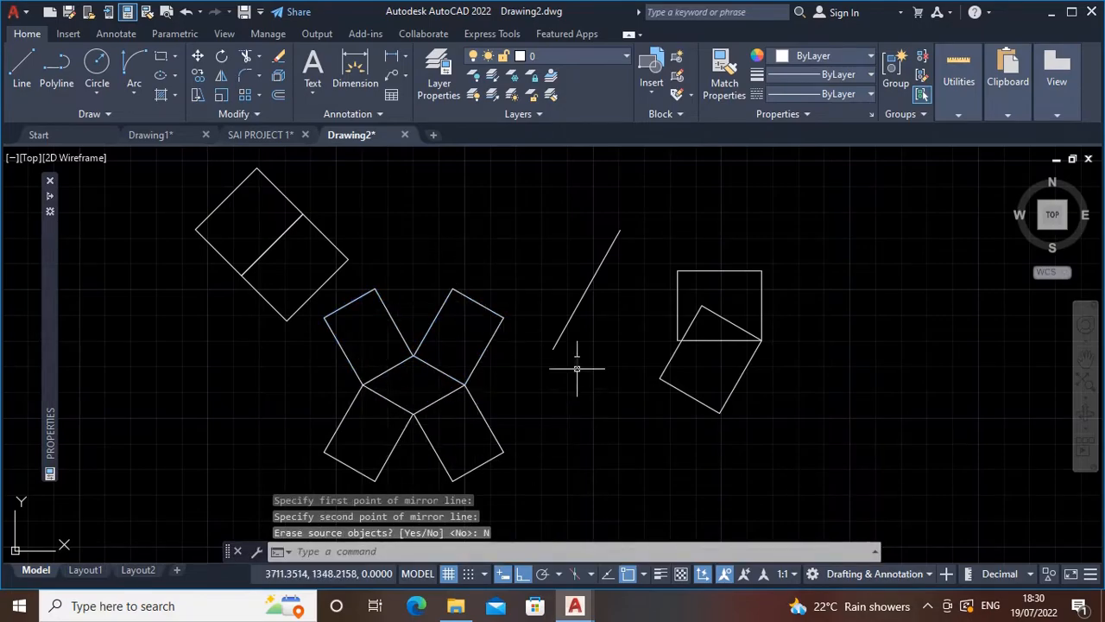
{"action": "scroll", "coordinate": [577, 369], "scroll_direction": "down", "scroll_amount": 2}
{"action": "middle_click_drag", "start_coordinate": [520, 432], "coordinate": [489, 432]}
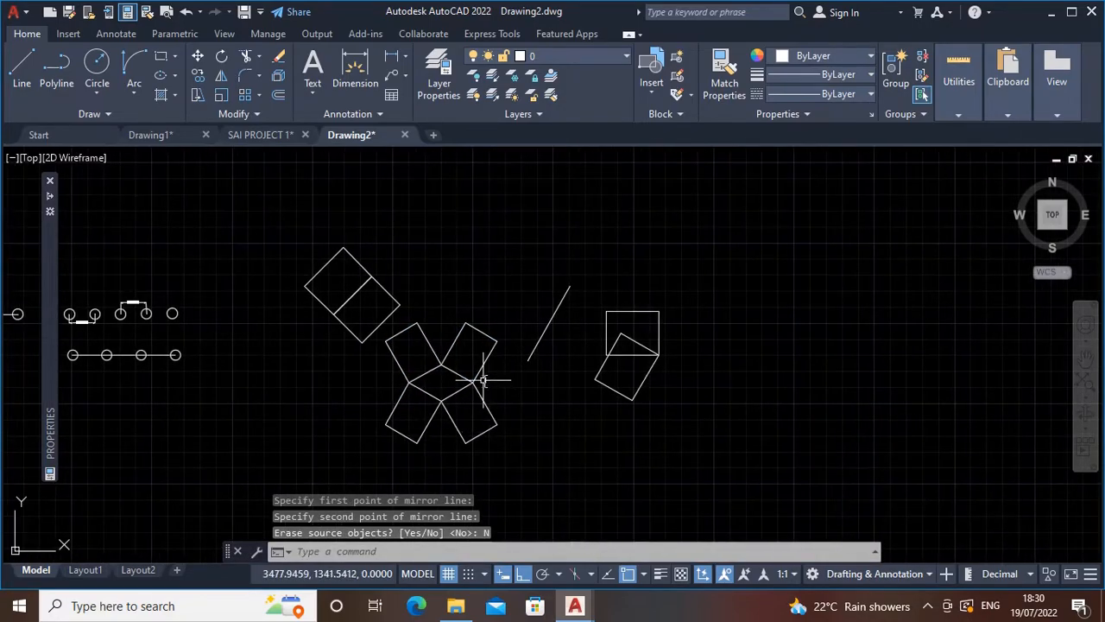
{"action": "middle_click_drag", "start_coordinate": [506, 383], "coordinate": [486, 371]}
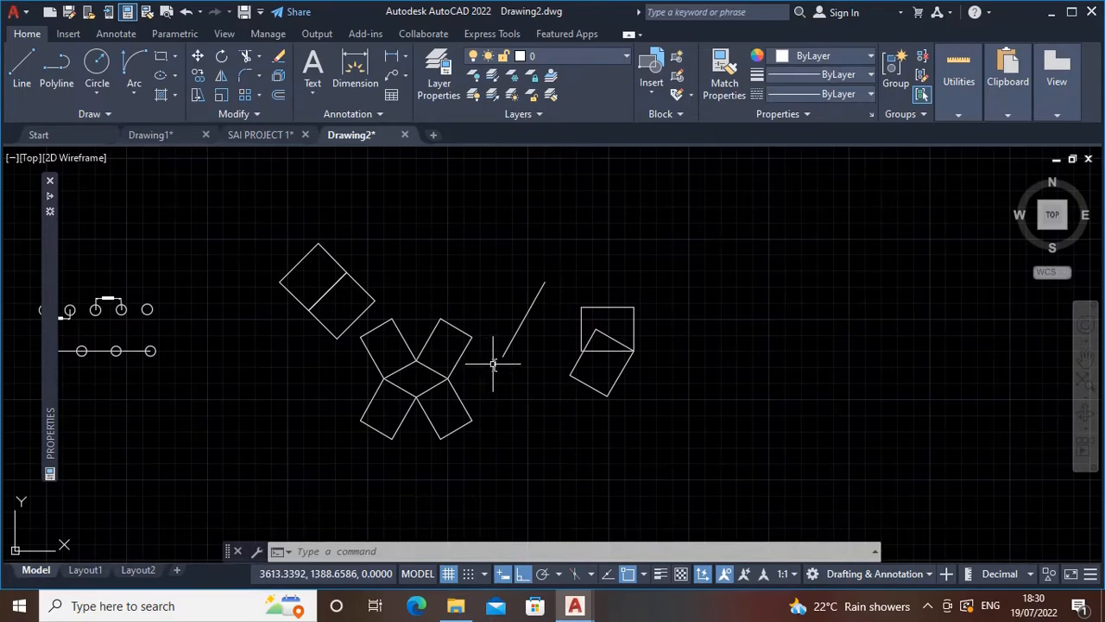
{"action": "middle_click_drag", "start_coordinate": [288, 244], "coordinate": [422, 255]}
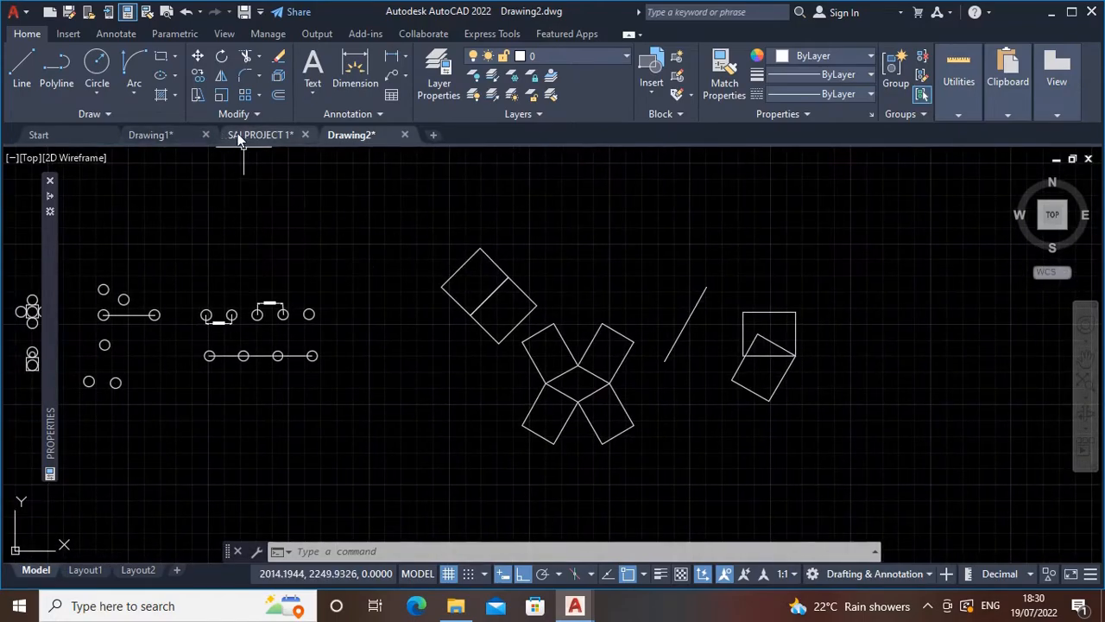
Switch to Drawing1 and compare the labelled plan's door positions with the white plan's openings and loose door symbols.
{"action": "left_click", "coordinate": [163, 137]}
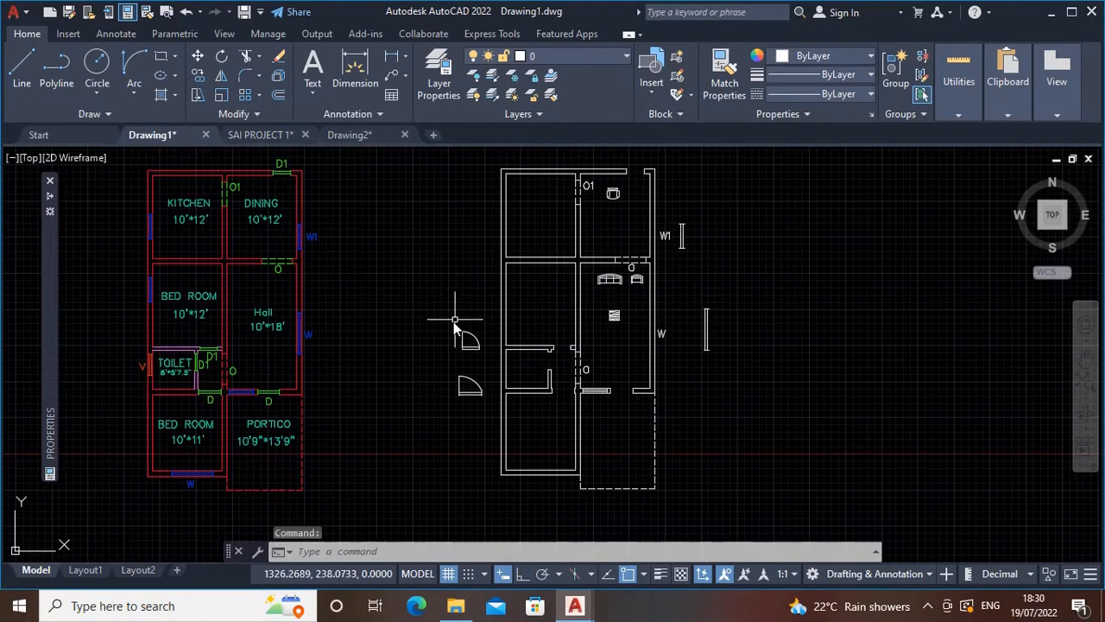
{"action": "middle_click_drag", "start_coordinate": [440, 364], "coordinate": [472, 348]}
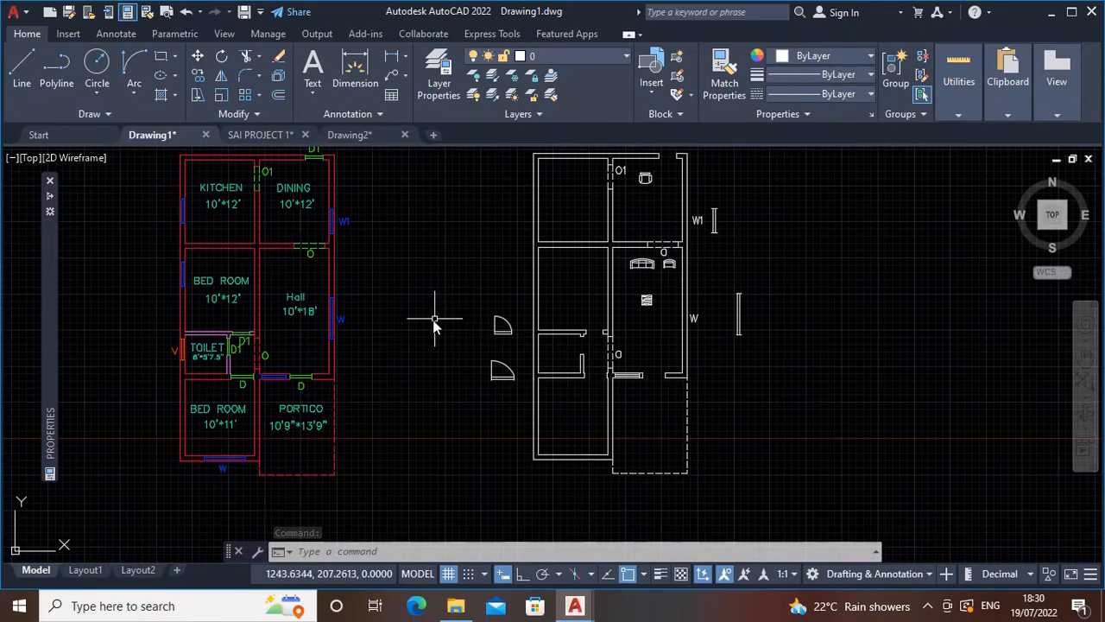
{"action": "middle_click_drag", "start_coordinate": [434, 316], "coordinate": [437, 326]}
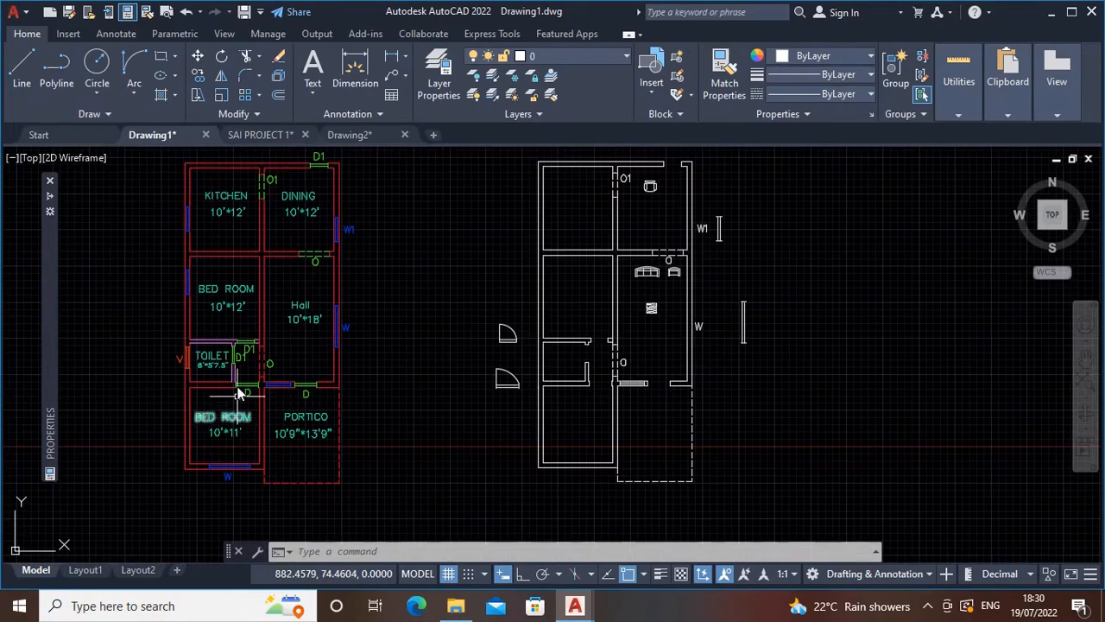
{"action": "scroll", "coordinate": [240, 394], "scroll_direction": "up", "scroll_amount": 5}
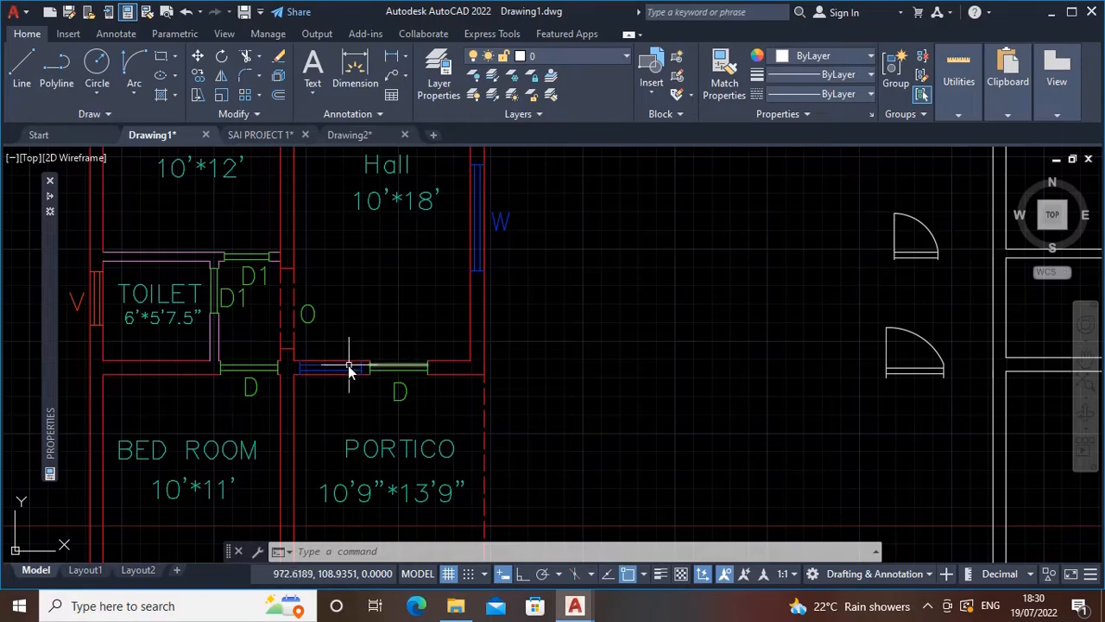
{"action": "middle_click_drag", "start_coordinate": [533, 393], "coordinate": [237, 378]}
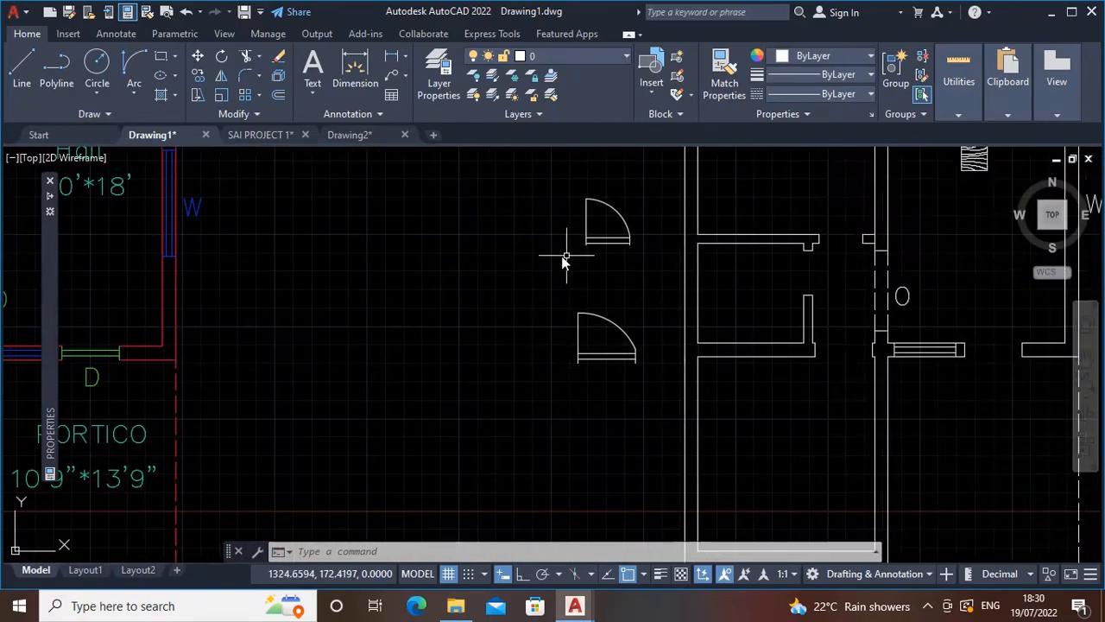
{"action": "middle_click_drag", "start_coordinate": [599, 401], "coordinate": [355, 361]}
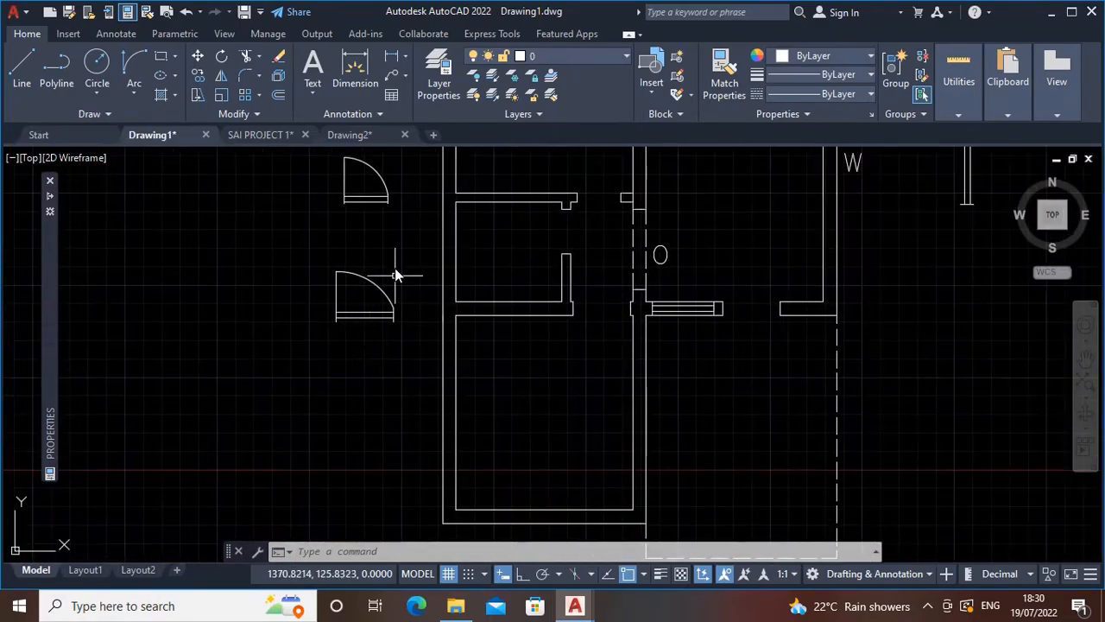
{"action": "middle_click_drag", "start_coordinate": [434, 346], "coordinate": [392, 347]}
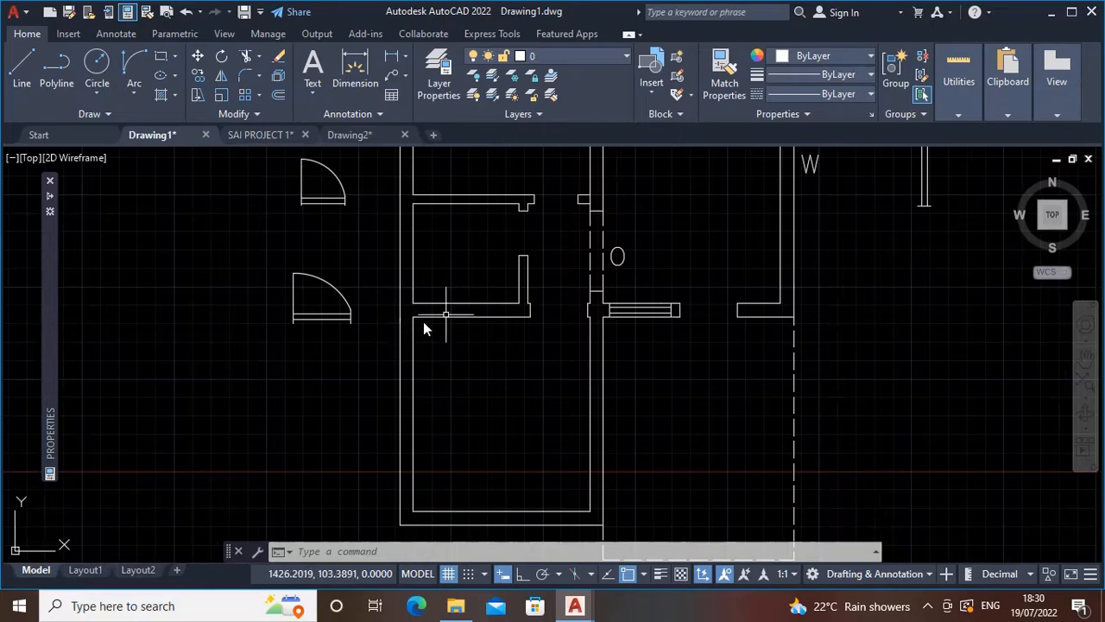
Move the larger loose door symbol from its lower-right endpoint to the lower-right corner of the bedroom door opening in the white plan.
{"action": "left_click", "coordinate": [251, 243]}
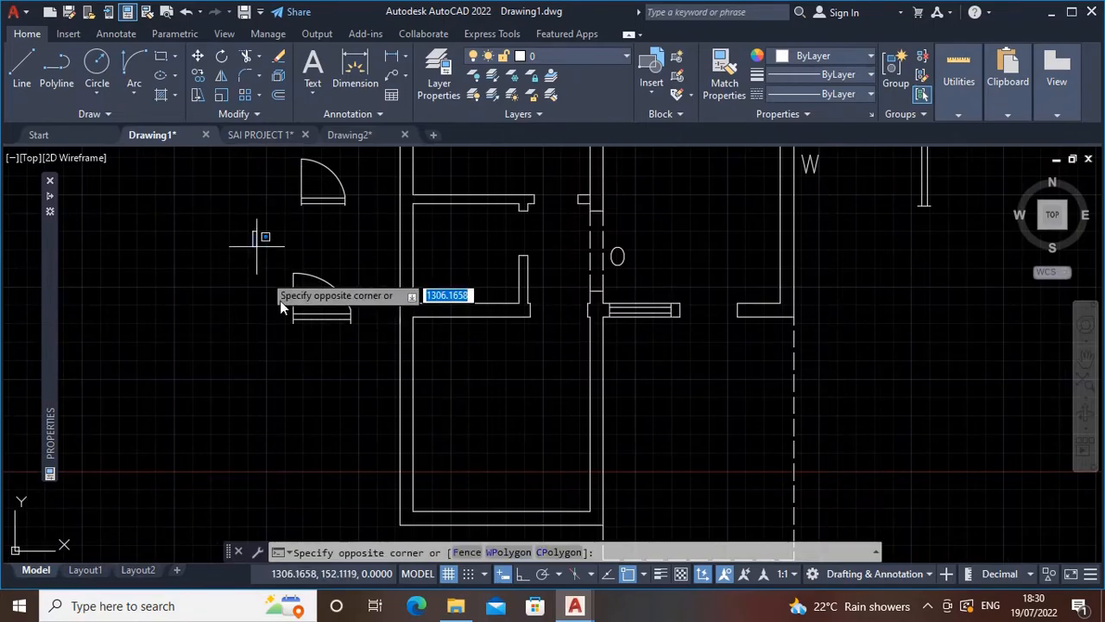
{"action": "left_click", "coordinate": [385, 343]}
{"action": "type", "text": "M"}
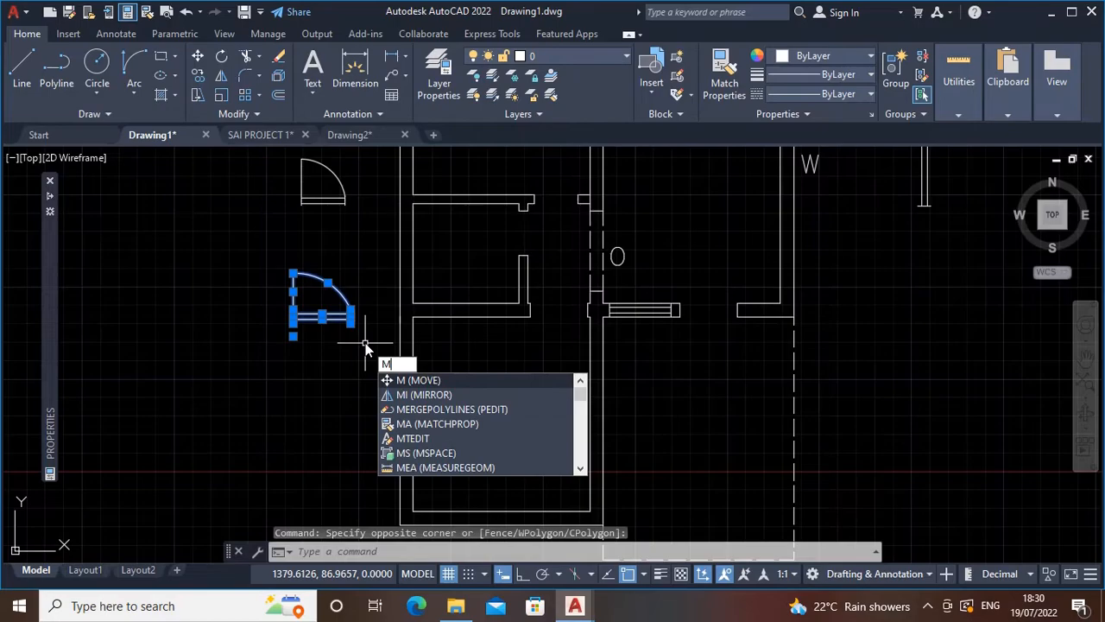
{"action": "key", "text": "Return"}
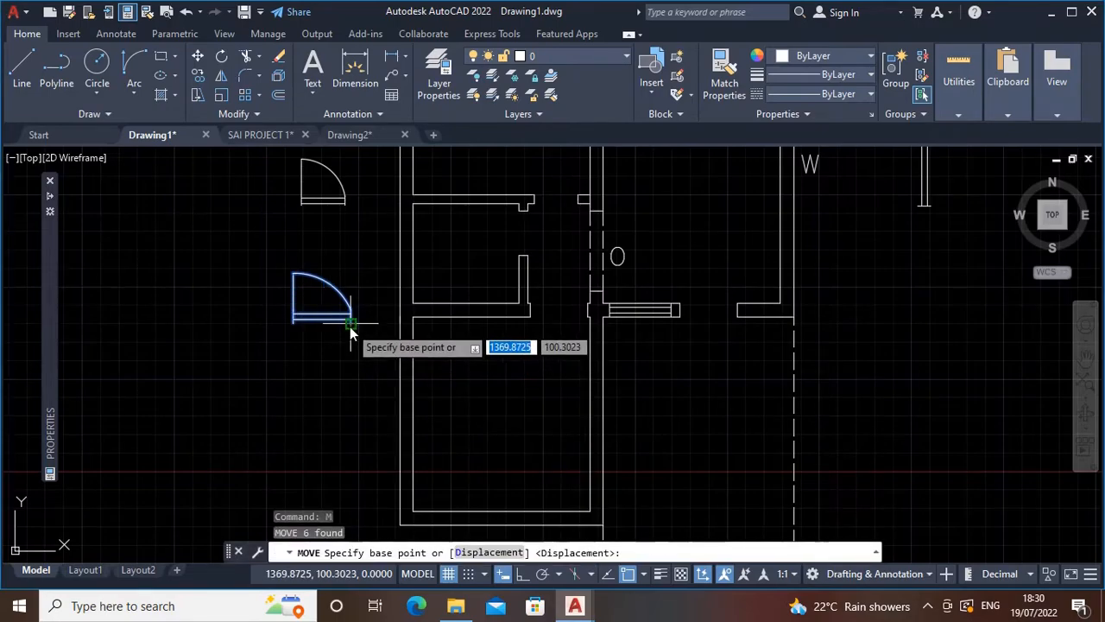
{"action": "scroll", "coordinate": [350, 332], "scroll_direction": "up", "scroll_amount": 4}
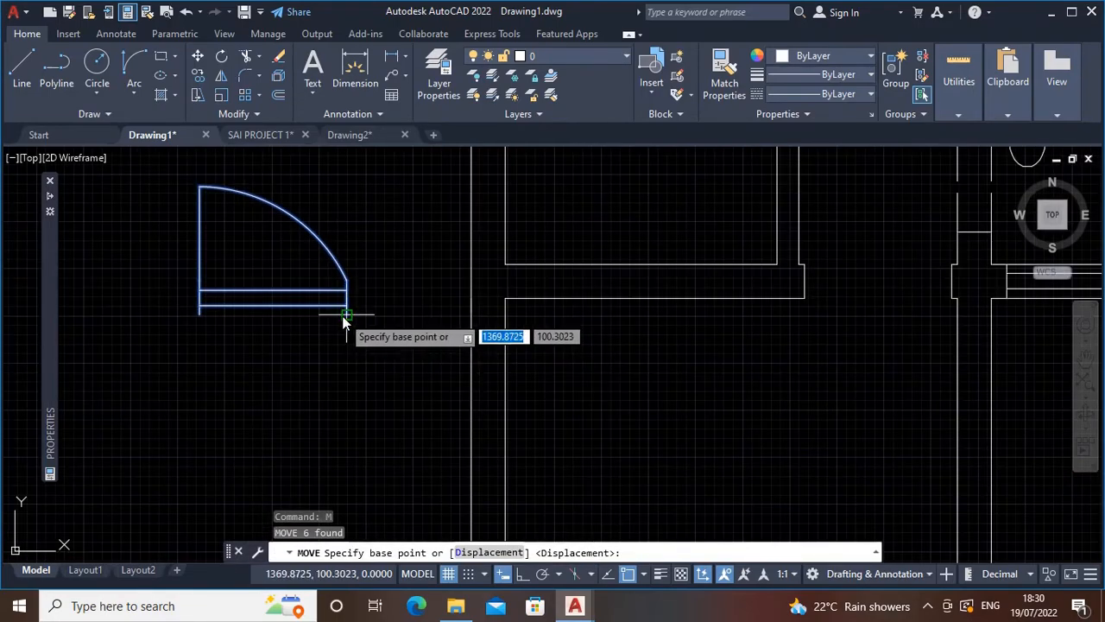
{"action": "left_click", "coordinate": [347, 316]}
{"action": "middle_click_drag", "start_coordinate": [953, 337], "coordinate": [740, 347]}
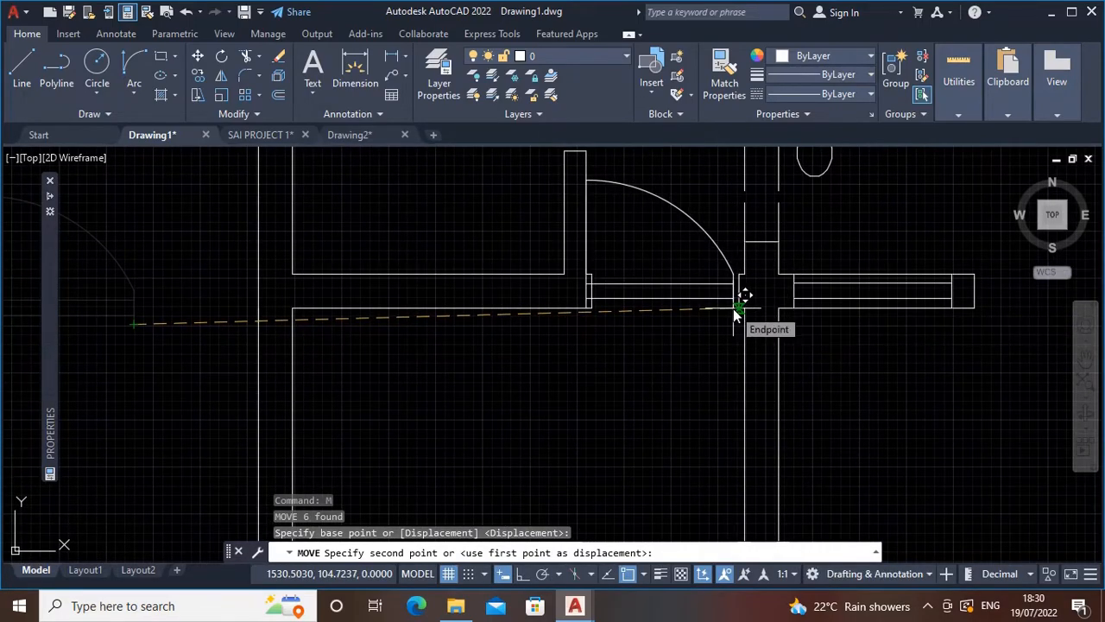
{"action": "left_click", "coordinate": [735, 309]}
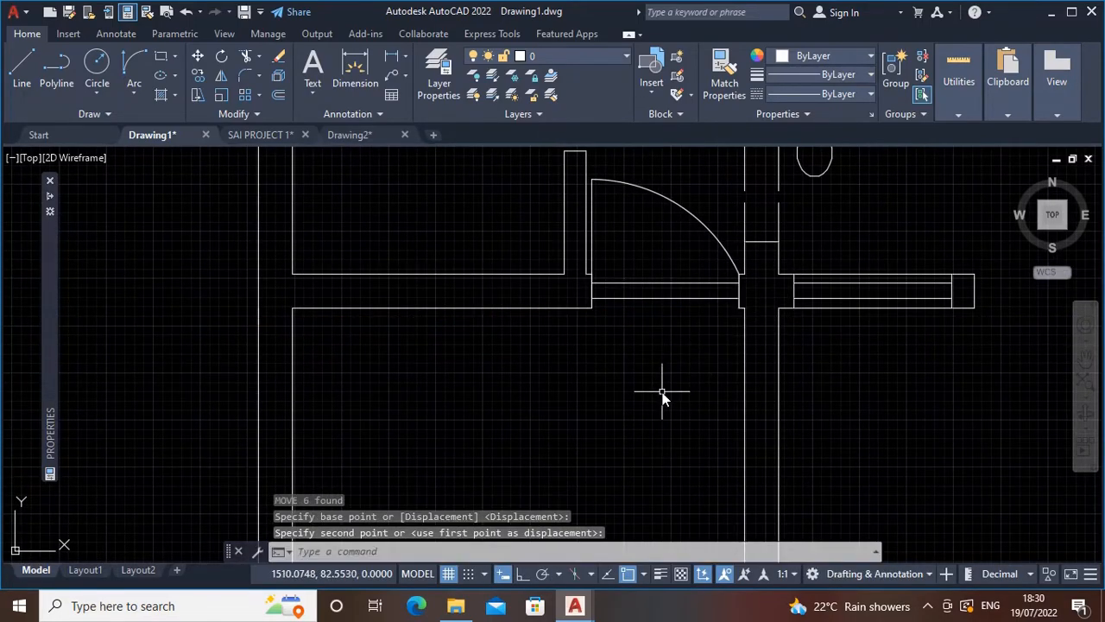
{"action": "scroll", "coordinate": [693, 350], "scroll_direction": "down", "scroll_amount": 2}
{"action": "middle_click_drag", "start_coordinate": [692, 350], "coordinate": [559, 390]}
{"action": "left_click", "coordinate": [481, 245]}
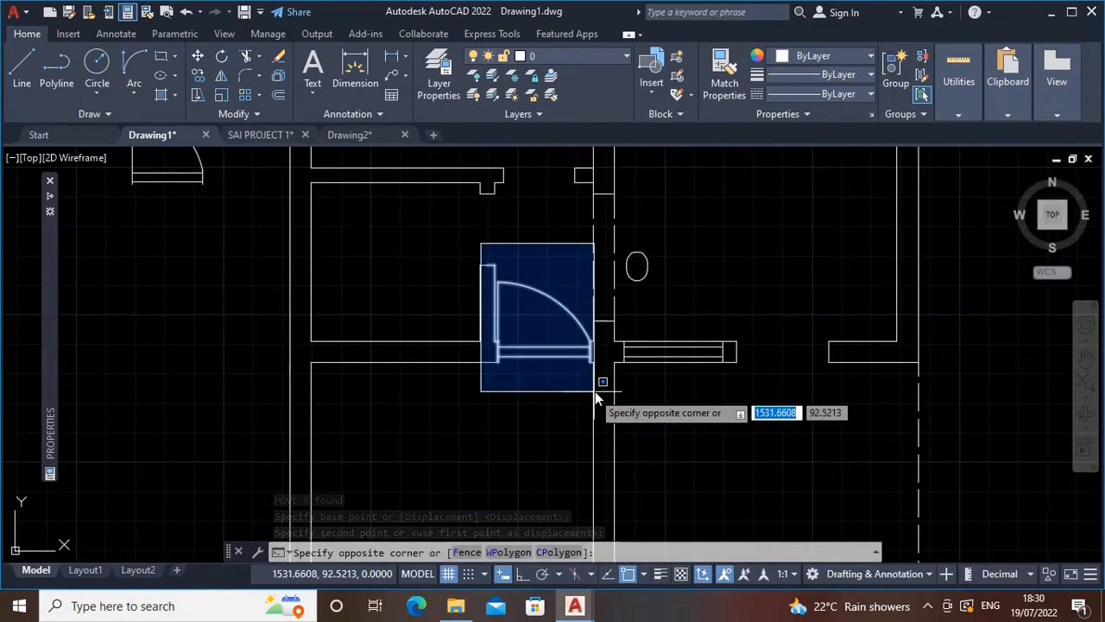
{"action": "left_click", "coordinate": [439, 338]}
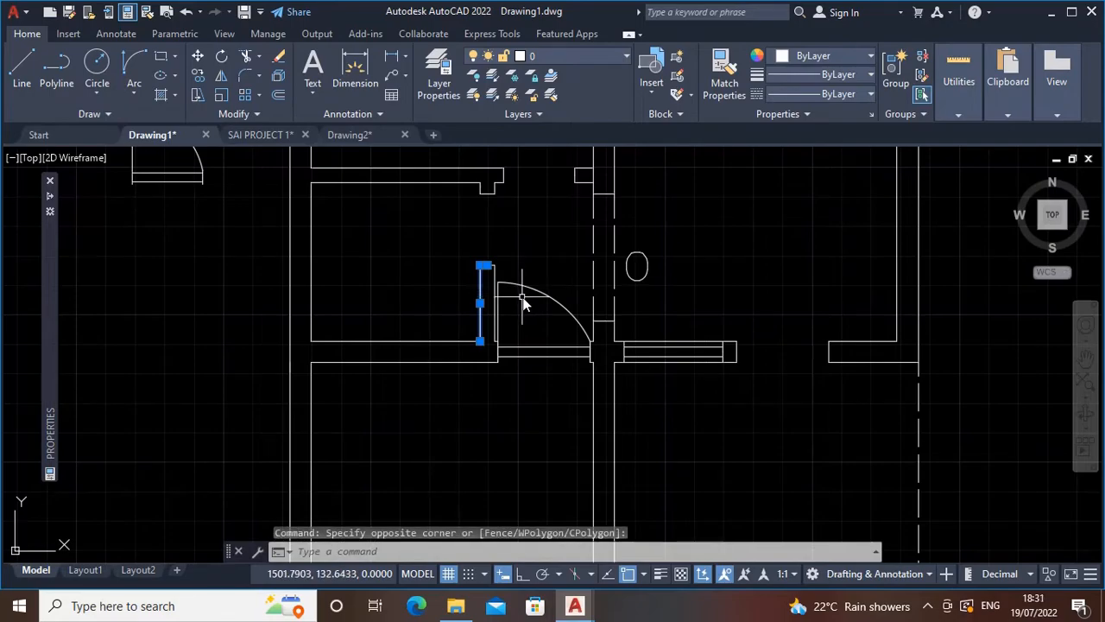
{"action": "key", "text": "Escape"}
Check the D door positions around the bedroom and portico in the labelled plan against the white plan.
{"action": "scroll", "coordinate": [303, 415], "scroll_direction": "down", "scroll_amount": 2}
{"action": "middle_click_drag", "start_coordinate": [333, 370], "coordinate": [710, 314]}
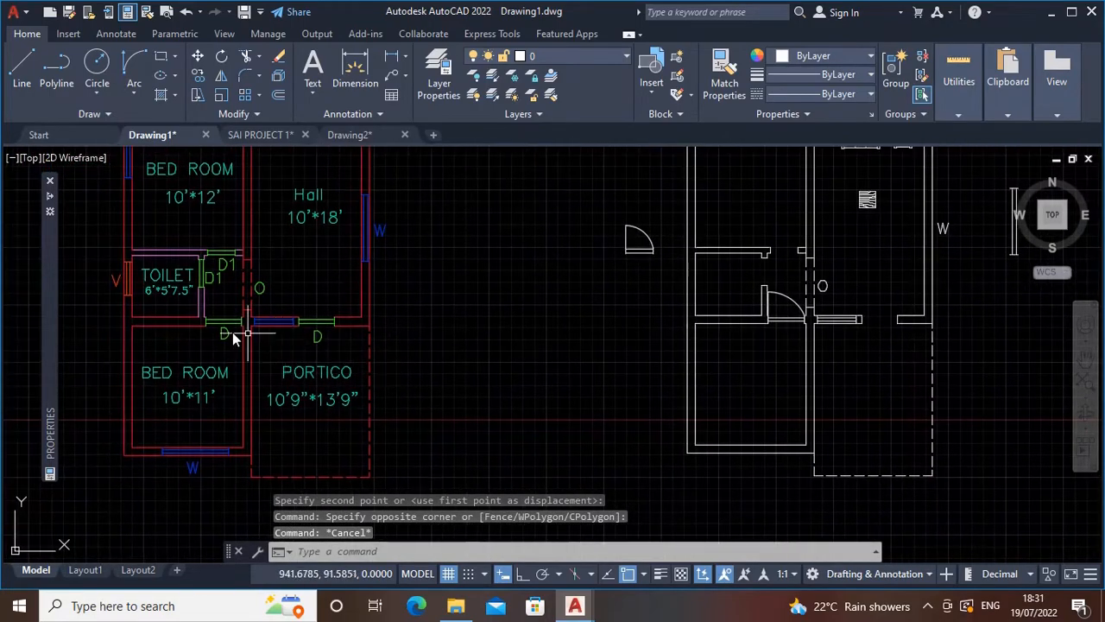
{"action": "middle_click_drag", "start_coordinate": [716, 383], "coordinate": [365, 365]}
{"action": "scroll", "coordinate": [486, 313], "scroll_direction": "up", "scroll_amount": 6}
{"action": "scroll", "coordinate": [361, 230], "scroll_direction": "up", "scroll_amount": 2}
{"action": "middle_click_drag", "start_coordinate": [336, 228], "coordinate": [279, 216]}
{"action": "scroll", "coordinate": [309, 250], "scroll_direction": "down", "scroll_amount": 1}
{"action": "middle_click_drag", "start_coordinate": [309, 249], "coordinate": [297, 251]}
Copy the placed door and its adjoining jamb lines from its lower-left corner to the lower-left corner of the hall–portico door opening.
{"action": "left_click", "coordinate": [283, 209]}
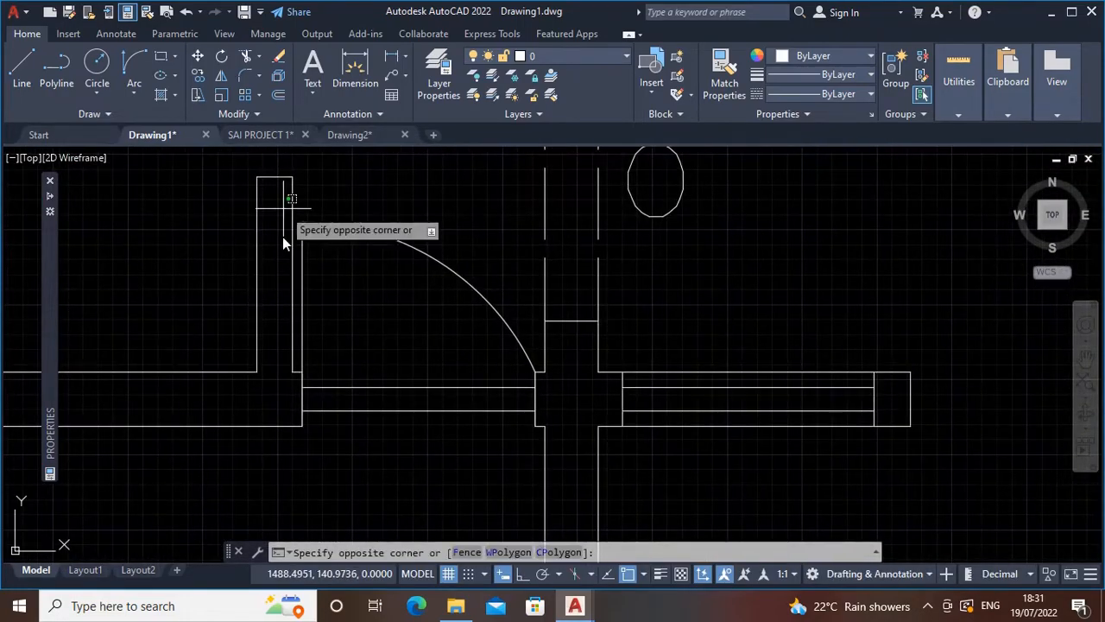
{"action": "left_click", "coordinate": [546, 431]}
{"action": "type", "text": "cp"}
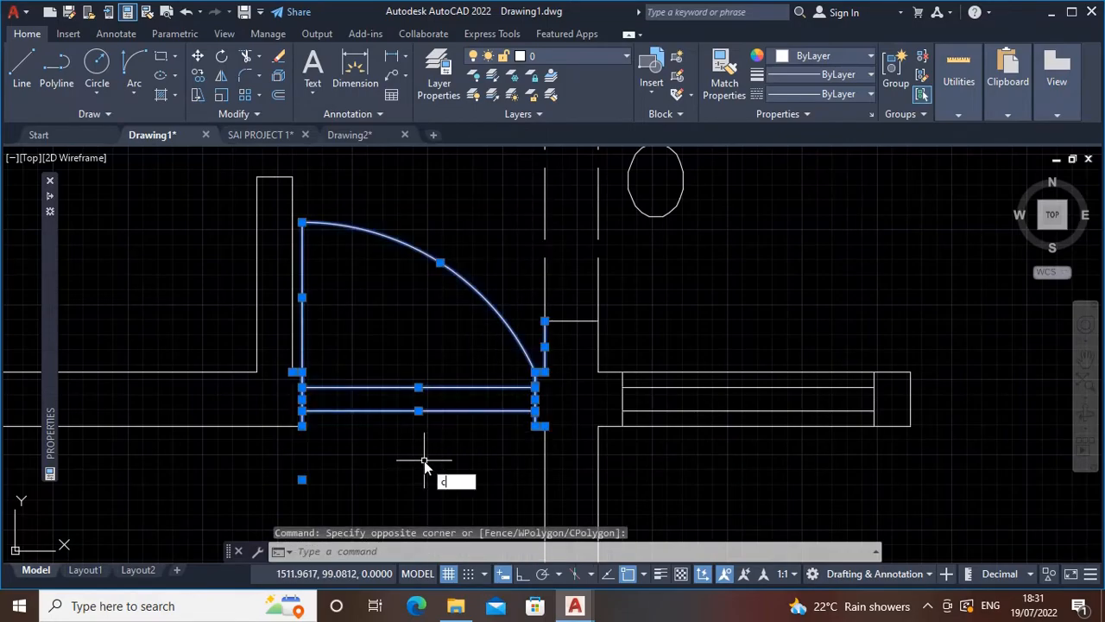
{"action": "key", "text": "Return"}
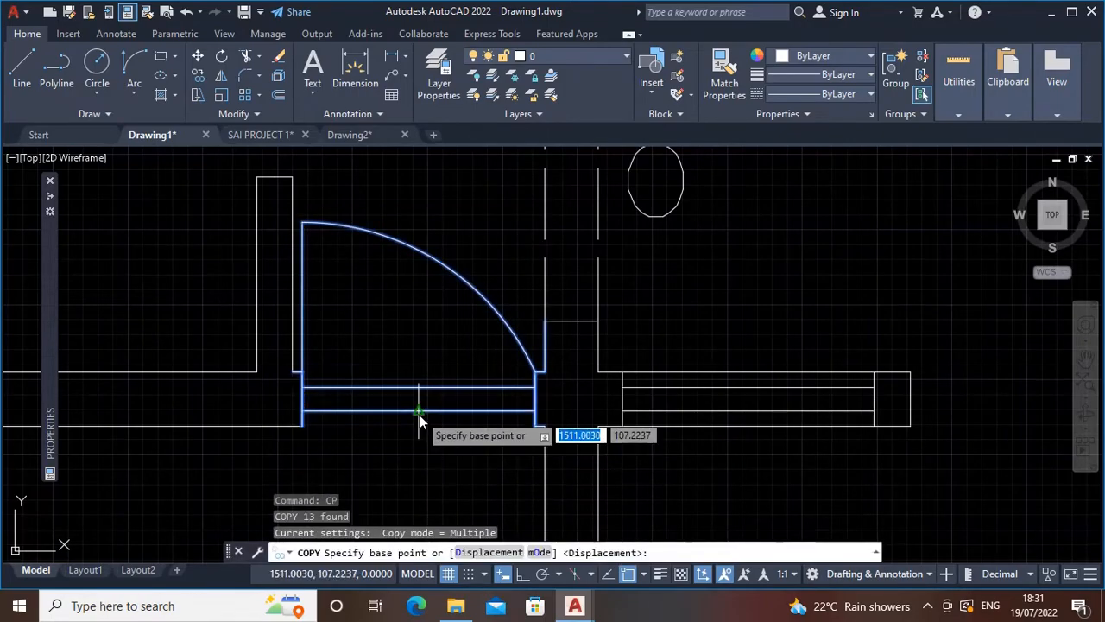
{"action": "left_click", "coordinate": [301, 431]}
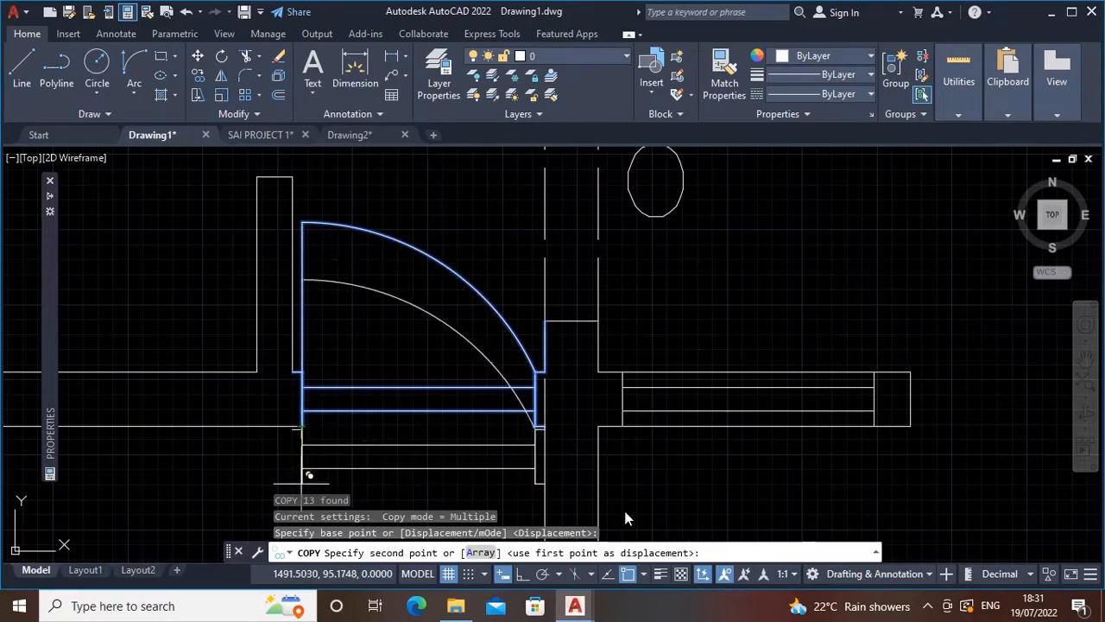
{"action": "middle_click_drag", "start_coordinate": [770, 451], "coordinate": [383, 400]}
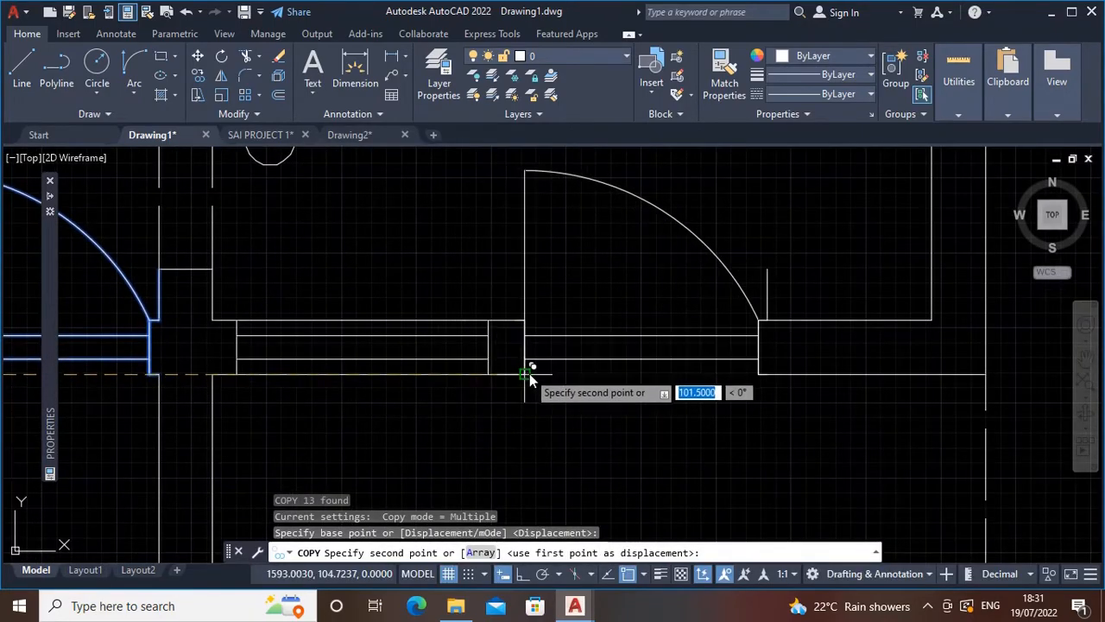
{"action": "left_click", "coordinate": [529, 378]}
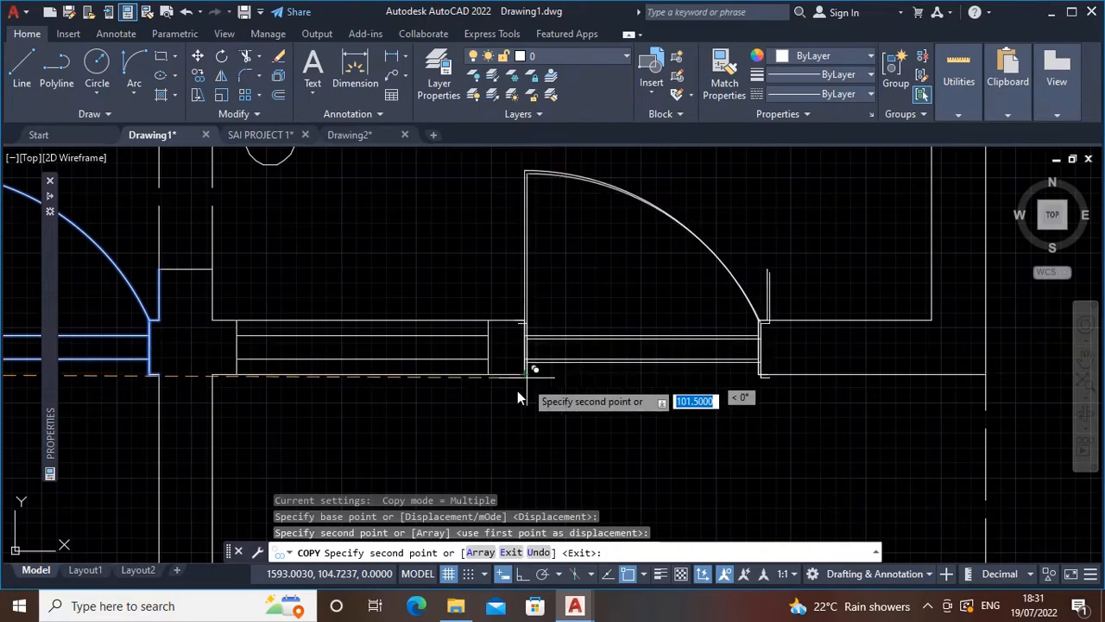
{"action": "scroll", "coordinate": [483, 424], "scroll_direction": "down", "scroll_amount": 2}
{"action": "key", "text": "Escape"}
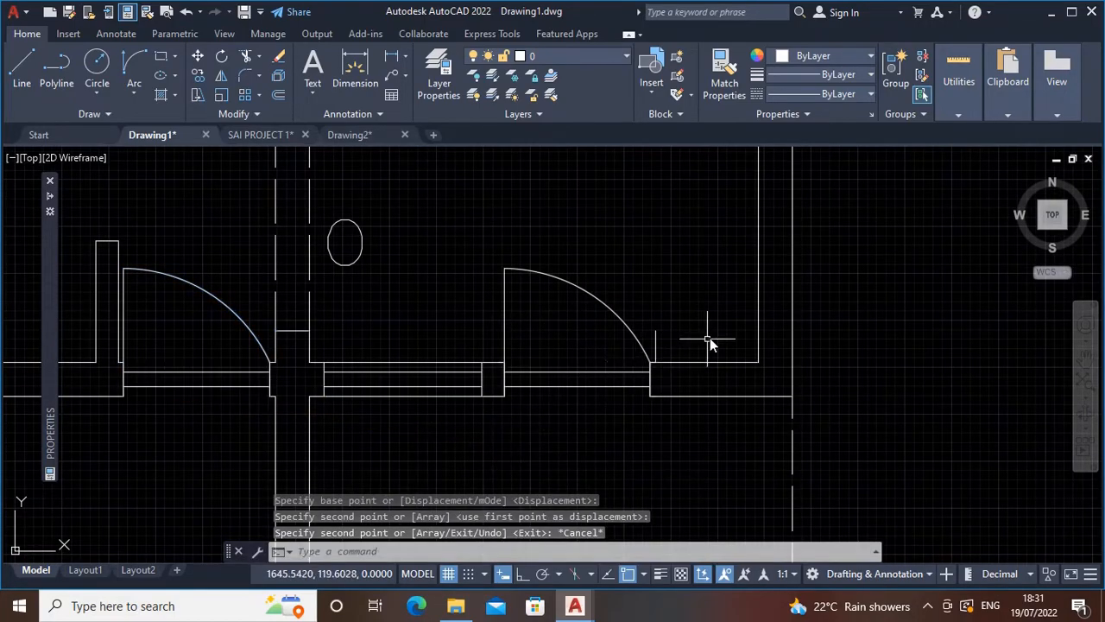
Delete the stray short vertical line beside the copied door at the hall–portico opening.
{"action": "scroll", "coordinate": [682, 345], "scroll_direction": "up", "scroll_amount": 4}
{"action": "left_click", "coordinate": [622, 356]}
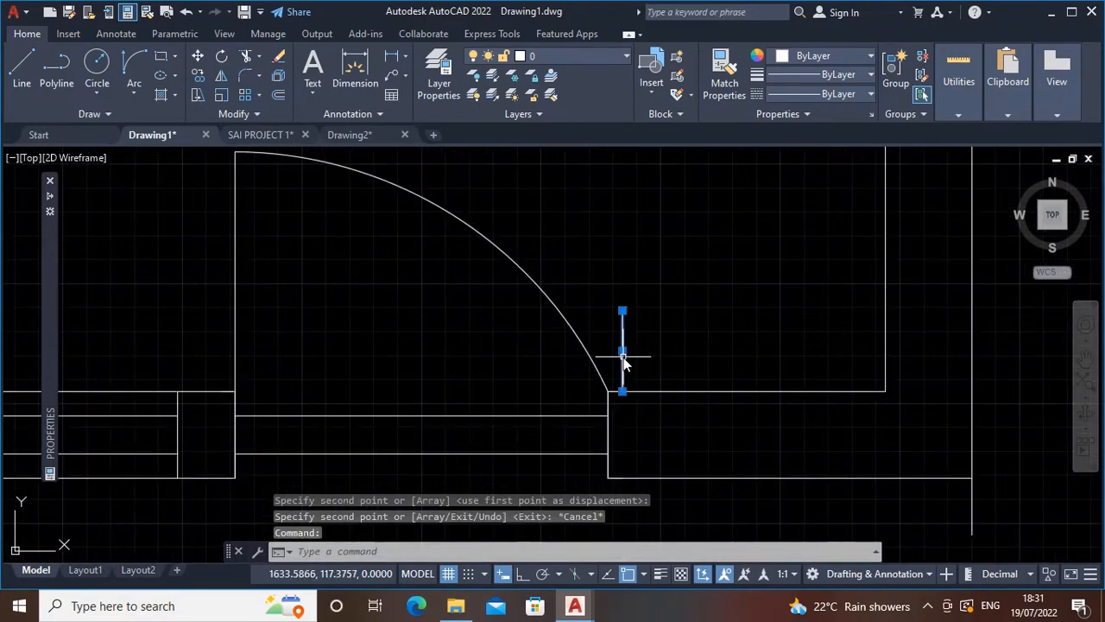
{"action": "key", "text": "Delete"}
{"action": "scroll", "coordinate": [414, 449], "scroll_direction": "down", "scroll_amount": 4}
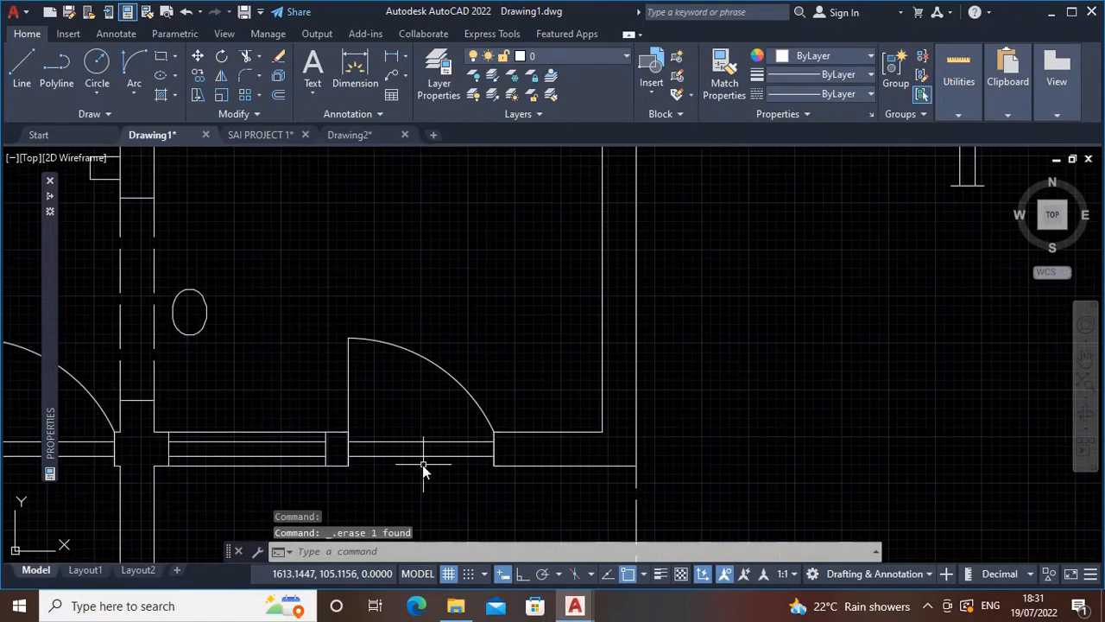
Check the D1 door positions around the toilet in the labelled plan against the white plan's openings.
{"action": "middle_click_drag", "start_coordinate": [424, 464], "coordinate": [644, 406]}
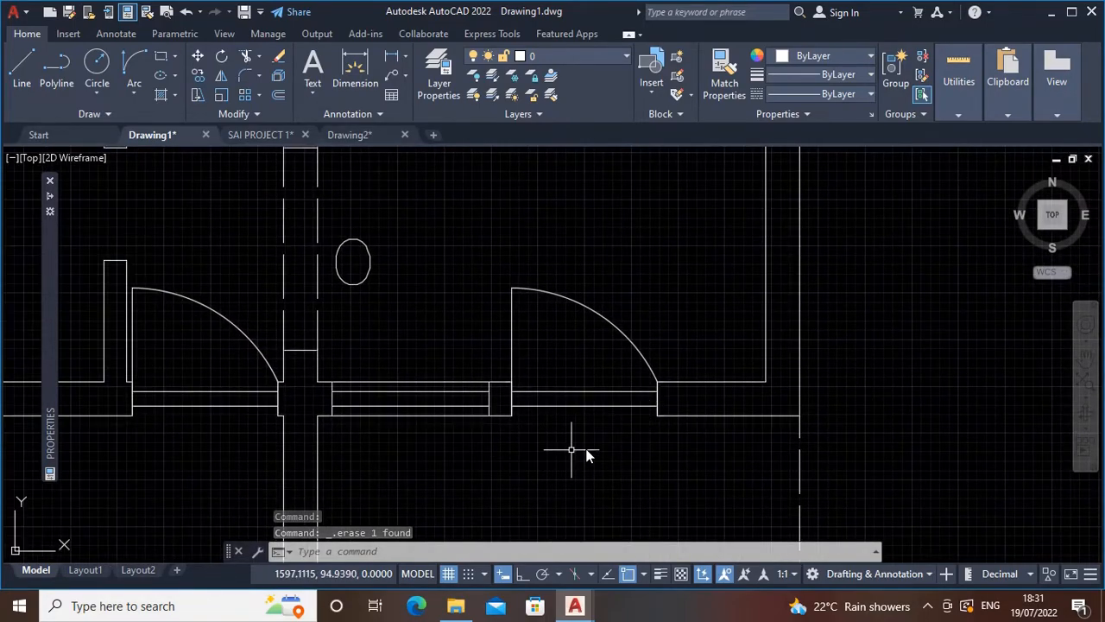
{"action": "middle_click_drag", "start_coordinate": [402, 415], "coordinate": [486, 408]}
{"action": "scroll", "coordinate": [488, 407], "scroll_direction": "down", "scroll_amount": 2}
{"action": "mouse_move", "coordinate": [359, 345]}
{"action": "middle_mouse_down"}
{"action": "mouse_move", "coordinate": [503, 412]}
{"action": "mouse_move", "coordinate": [569, 345]}
{"action": "middle_mouse_up"}
{"action": "middle_click_drag", "start_coordinate": [389, 299], "coordinate": [599, 331]}
{"action": "scroll", "coordinate": [638, 336], "scroll_direction": "down", "scroll_amount": 2}
{"action": "middle_click_drag", "start_coordinate": [370, 363], "coordinate": [469, 336]}
{"action": "scroll", "coordinate": [279, 341], "scroll_direction": "up", "scroll_amount": 2}
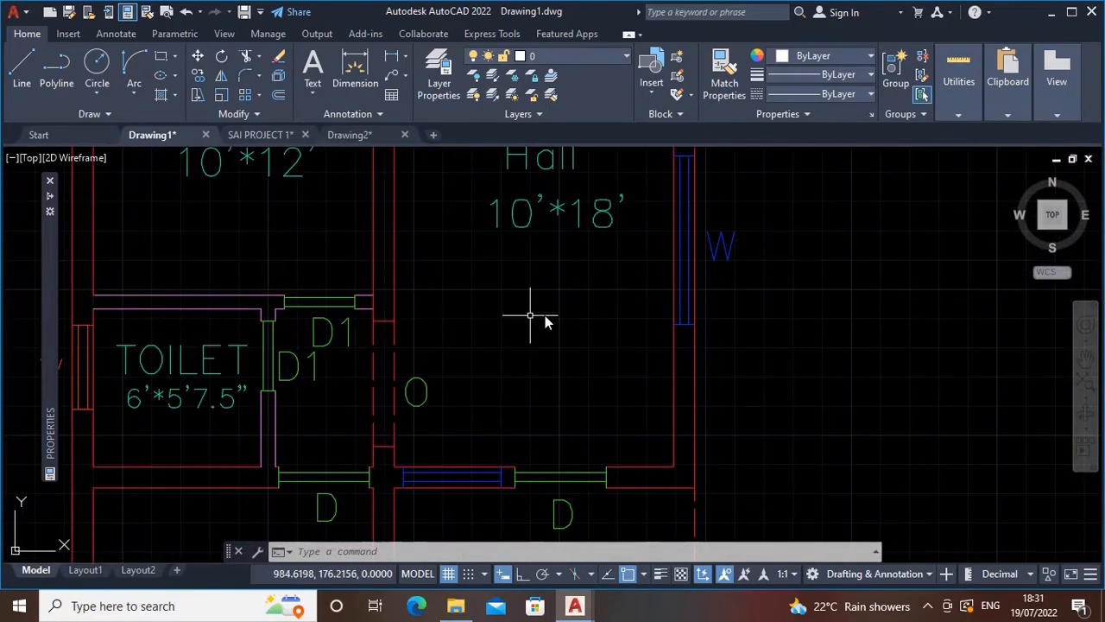
{"action": "scroll", "coordinate": [546, 316], "scroll_direction": "down", "scroll_amount": 2}
{"action": "middle_click_drag", "start_coordinate": [657, 315], "coordinate": [20, 230]}
{"action": "mouse_move", "coordinate": [380, 283]}
{"action": "middle_mouse_down"}
{"action": "mouse_move", "coordinate": [491, 396]}
{"action": "mouse_move", "coordinate": [512, 402]}
{"action": "middle_mouse_up"}
{"action": "scroll", "coordinate": [411, 275], "scroll_direction": "up", "scroll_amount": 3}
{"action": "middle_click_drag", "start_coordinate": [398, 331], "coordinate": [578, 382]}
{"action": "scroll", "coordinate": [492, 357], "scroll_direction": "down", "scroll_amount": 2}
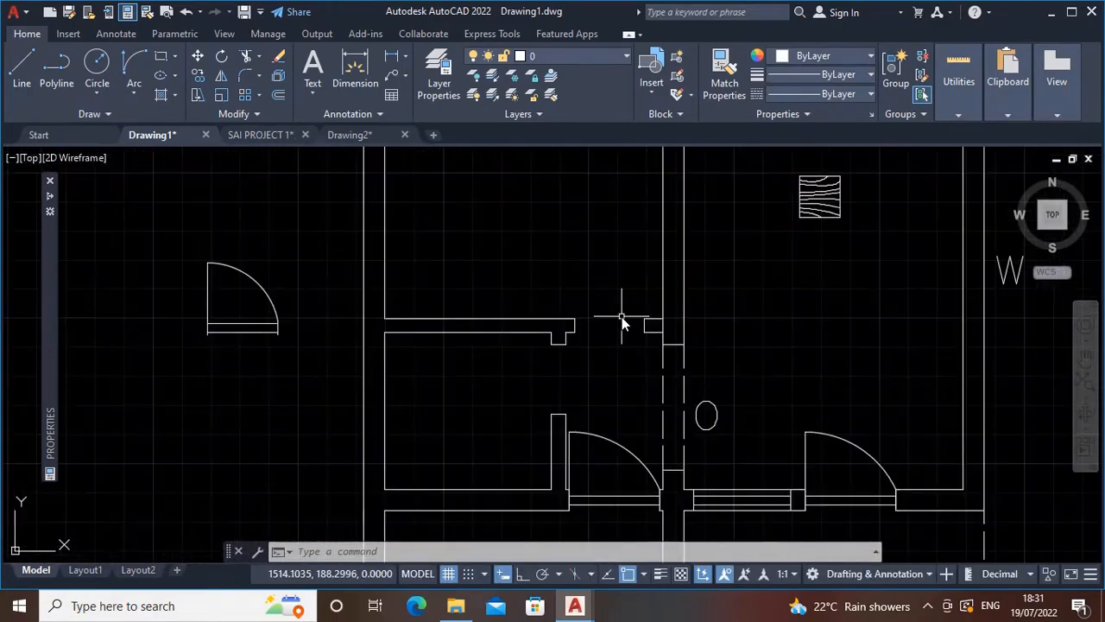
Copy the smaller loose door symbol from the right end of its upper sill line to the right jamb's upper corner in the bedroom D1 opening.
{"action": "left_click", "coordinate": [178, 228]}
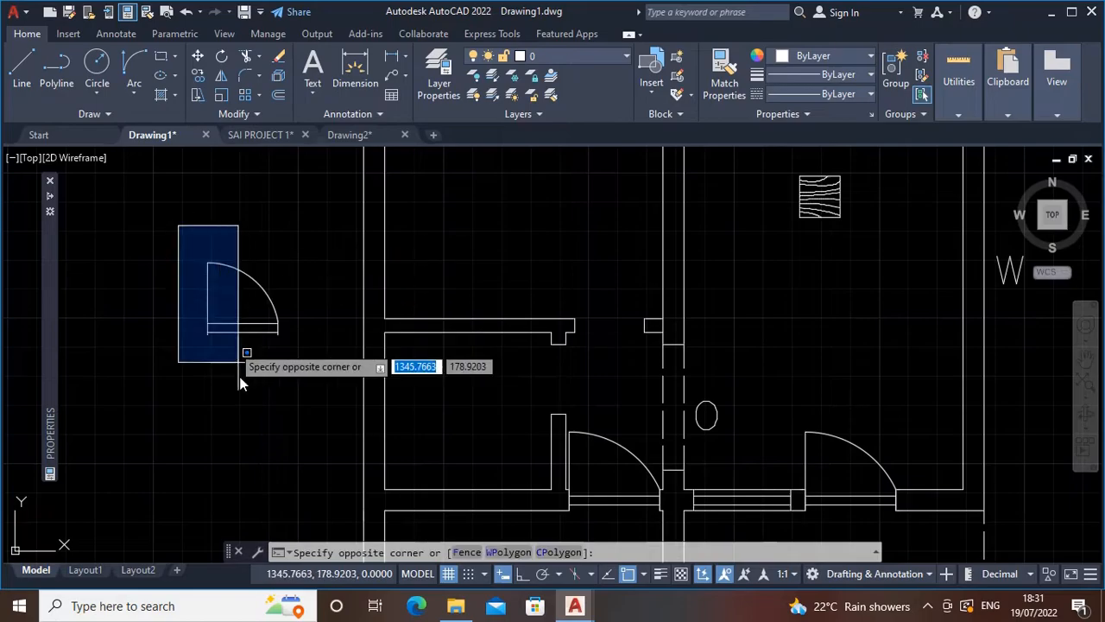
{"action": "left_click", "coordinate": [325, 387]}
{"action": "type", "text": "CP"}
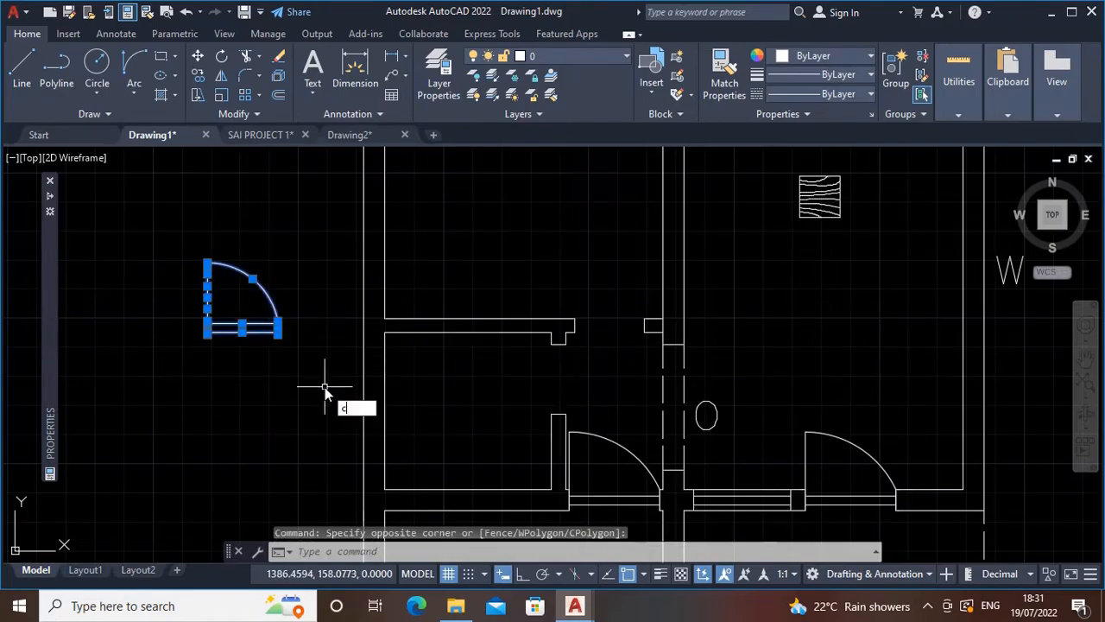
{"action": "key", "text": "Return"}
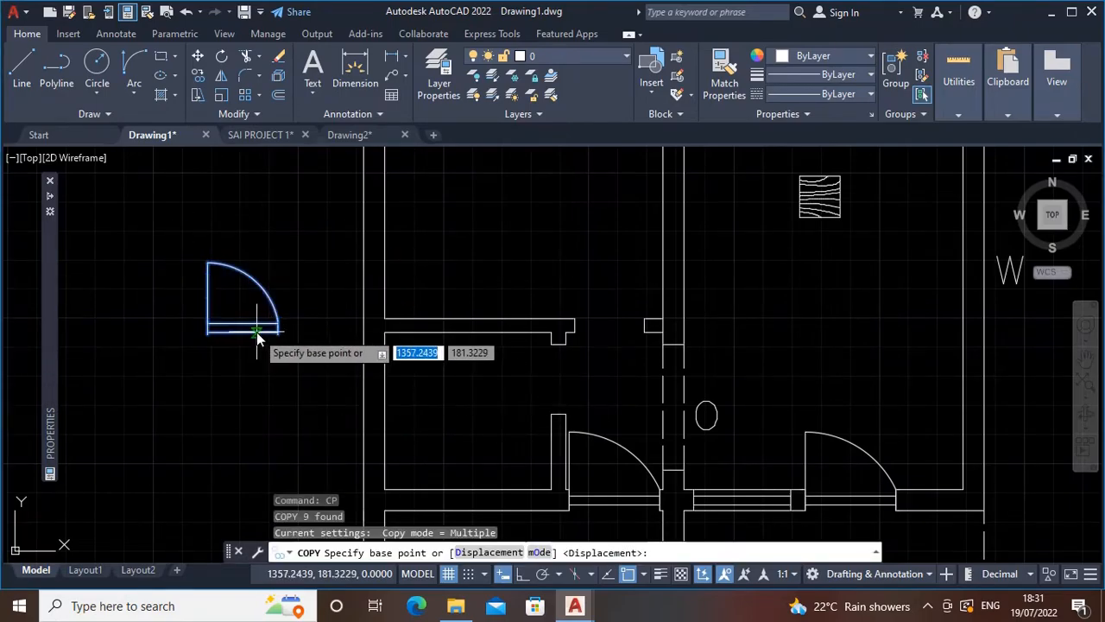
{"action": "scroll", "coordinate": [259, 333], "scroll_direction": "up", "scroll_amount": 4}
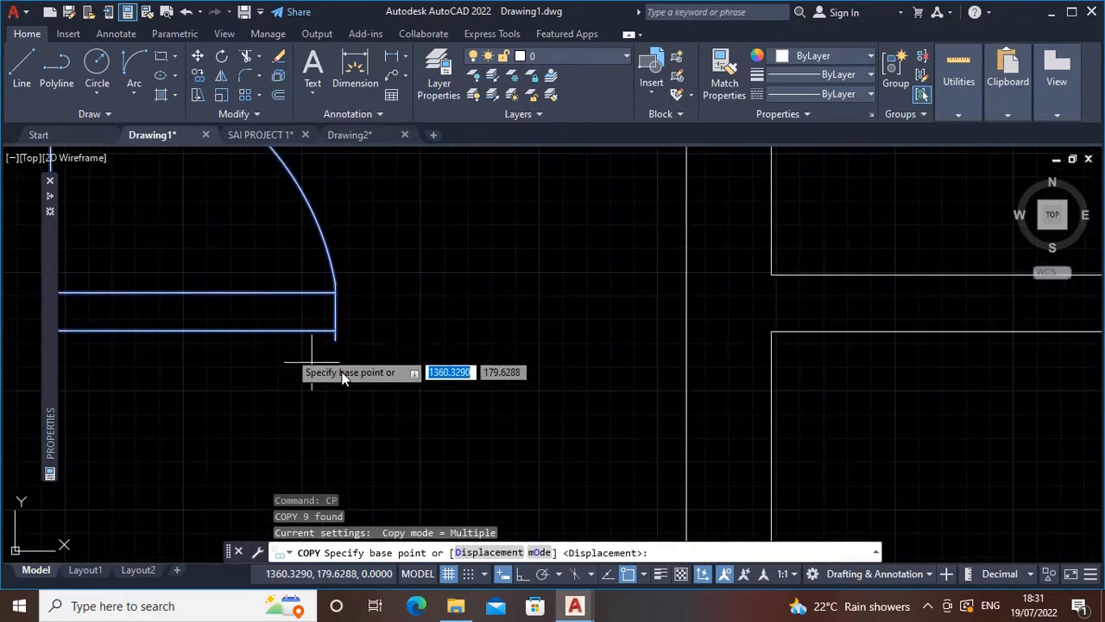
{"action": "left_click", "coordinate": [335, 295]}
{"action": "scroll", "coordinate": [778, 358], "scroll_direction": "down", "scroll_amount": 3}
{"action": "middle_click_drag", "start_coordinate": [839, 333], "coordinate": [432, 358]}
{"action": "scroll", "coordinate": [676, 381], "scroll_direction": "up", "scroll_amount": 4}
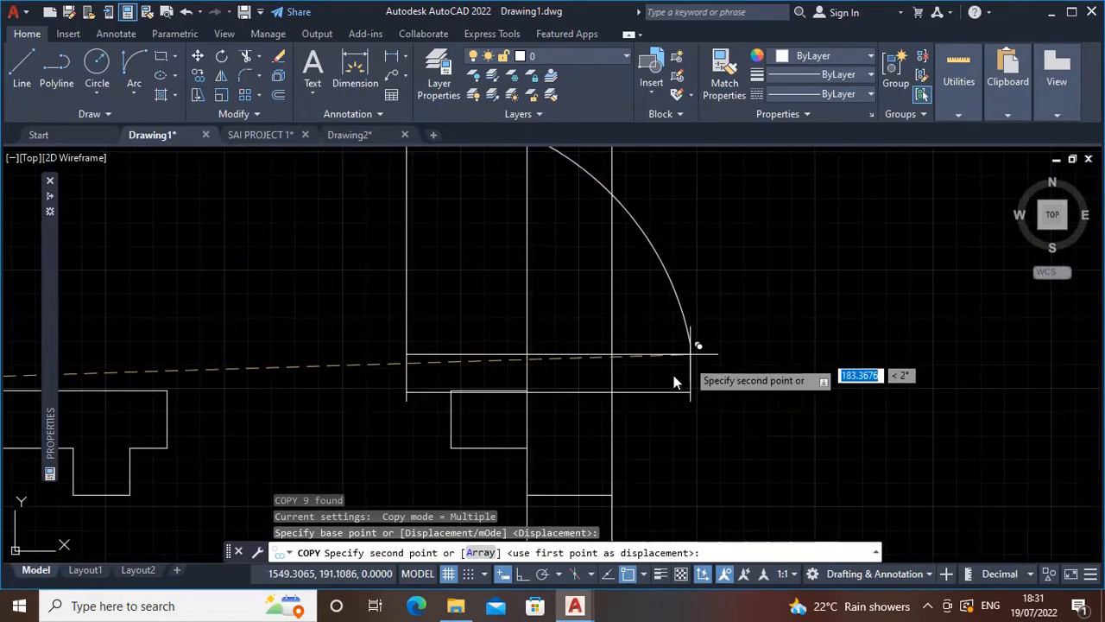
{"action": "left_click", "coordinate": [452, 393]}
{"action": "scroll", "coordinate": [337, 428], "scroll_direction": "down", "scroll_amount": 4}
{"action": "middle_click_drag", "start_coordinate": [330, 424], "coordinate": [621, 353]}
{"action": "scroll", "coordinate": [545, 399], "scroll_direction": "down", "scroll_amount": 4}
{"action": "key", "text": "Escape"}
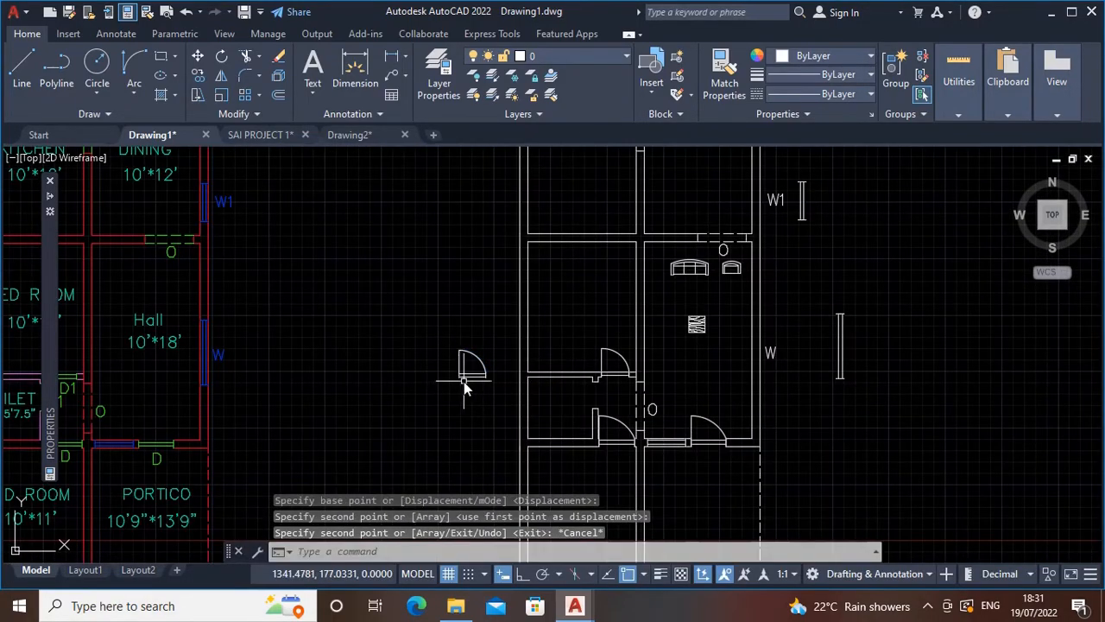
Rotate the smaller loose door symbol a quarter turn clockwise about its upper-right corner so its sill lines stand vertical.
{"action": "scroll", "coordinate": [464, 382], "scroll_direction": "up", "scroll_amount": 4}
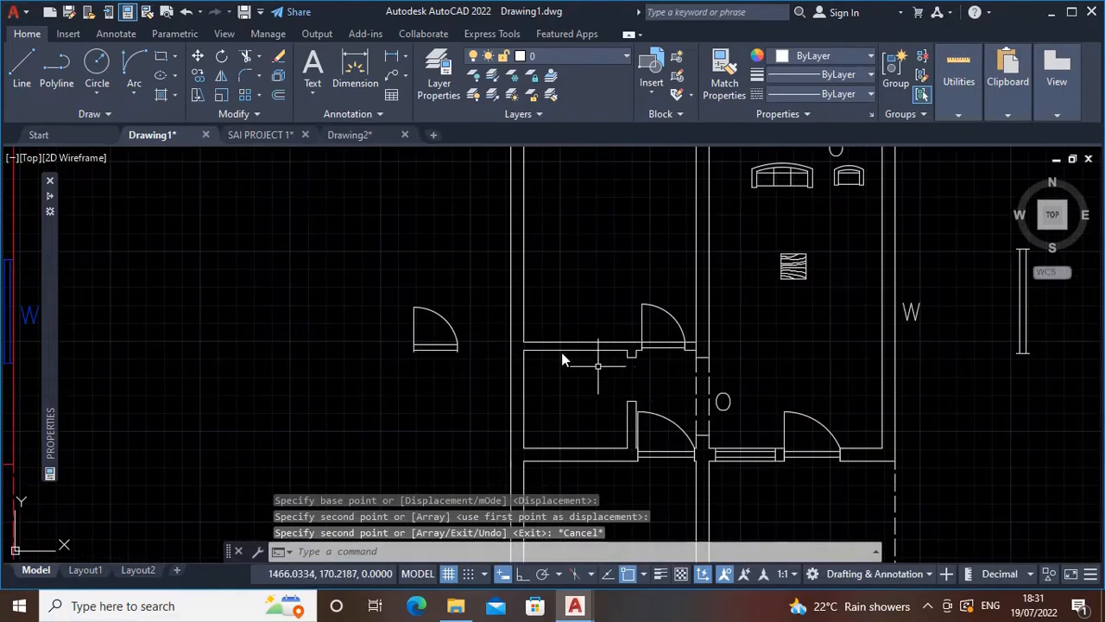
{"action": "scroll", "coordinate": [469, 284], "scroll_direction": "up", "scroll_amount": 2}
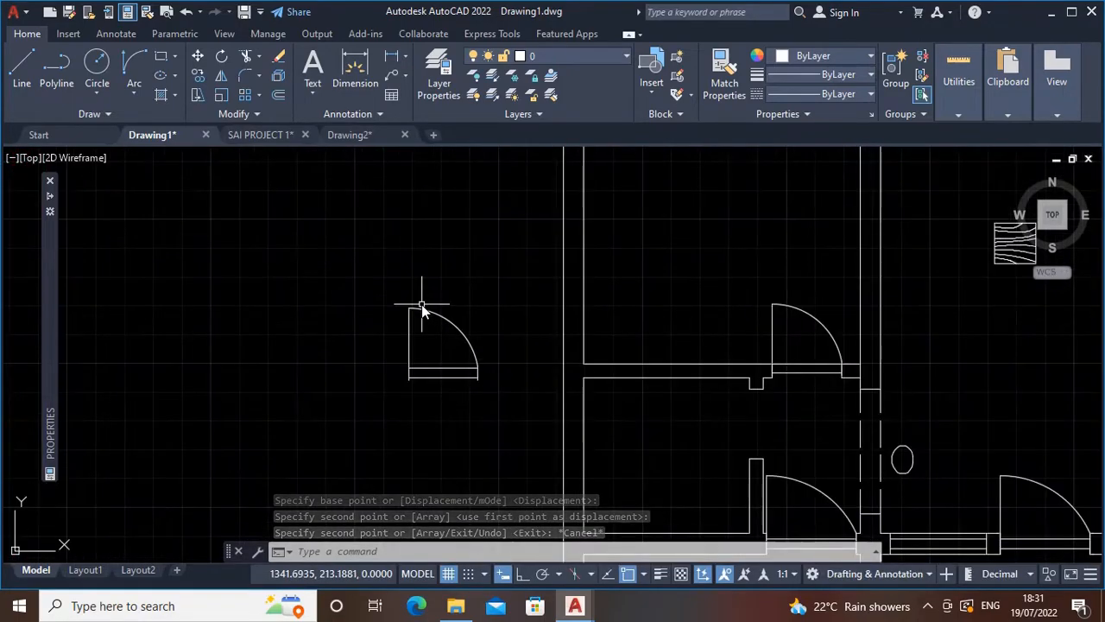
{"action": "left_click", "coordinate": [356, 263]}
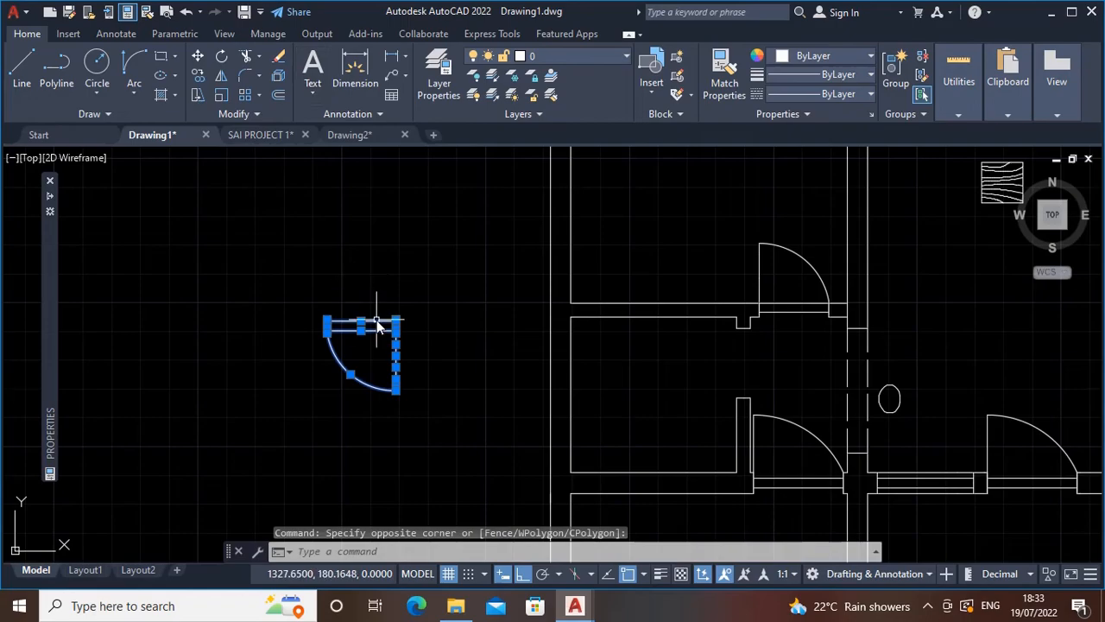
{"action": "key", "text": "Return"}
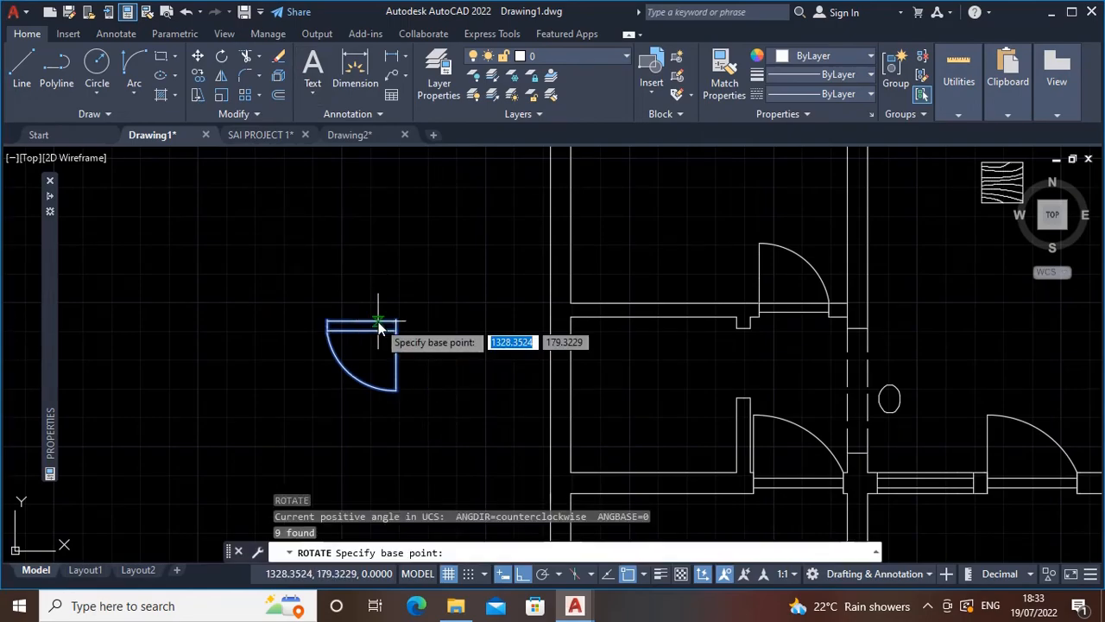
{"action": "left_click", "coordinate": [396, 320]}
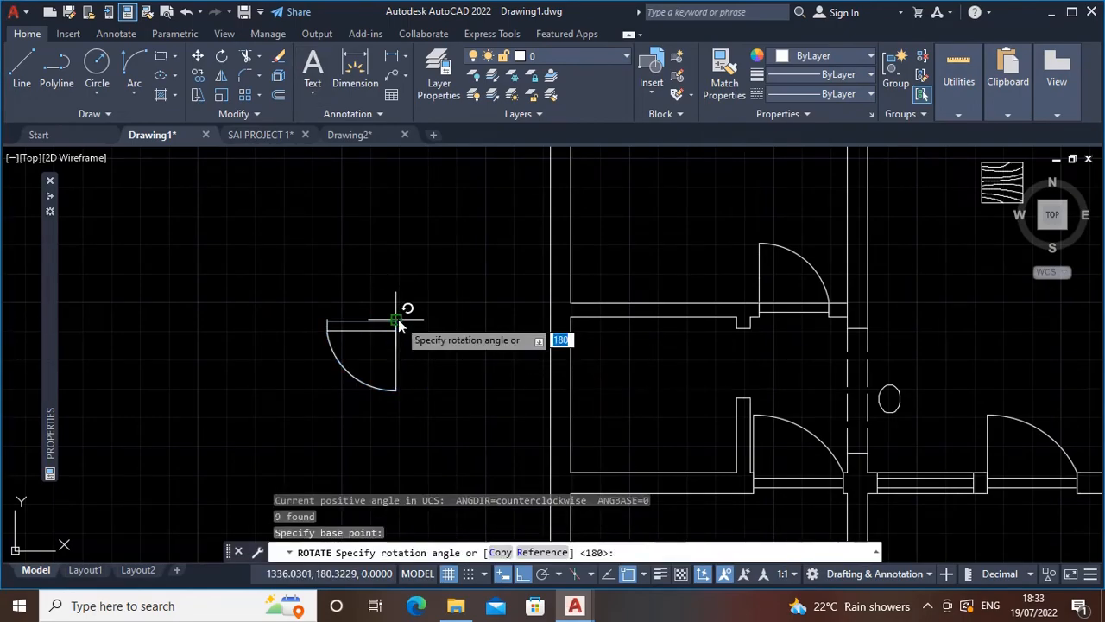
{"action": "key", "text": "Escape"}
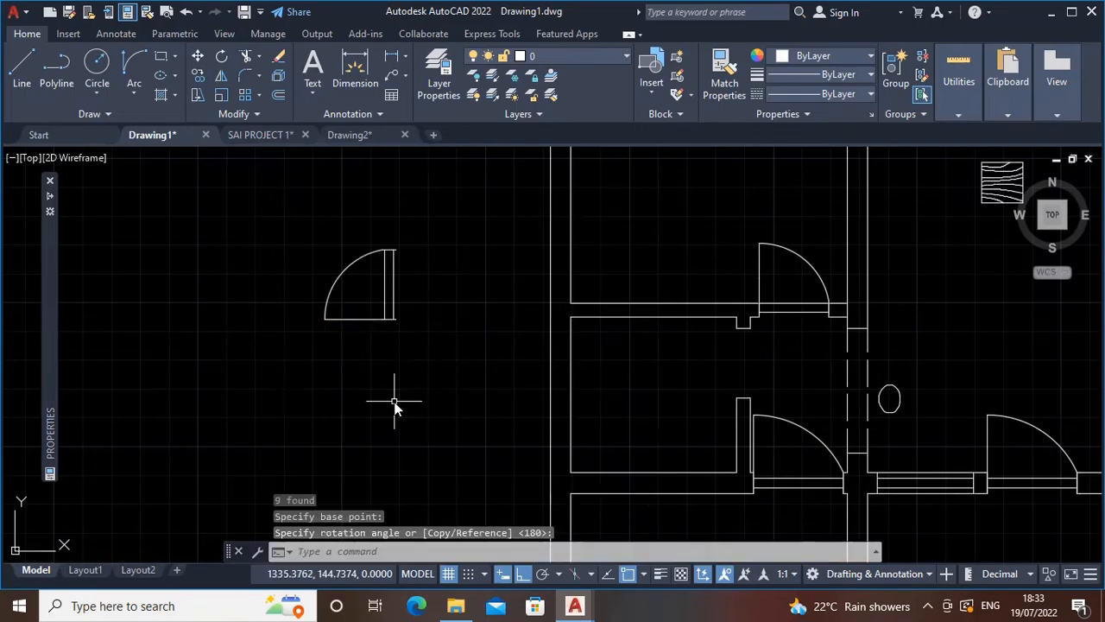
Mirror the rotated loose door about a horizontal line through its upper-right endpoint, erasing the source objects.
{"action": "middle_click_drag", "start_coordinate": [267, 248], "coordinate": [269, 275]}
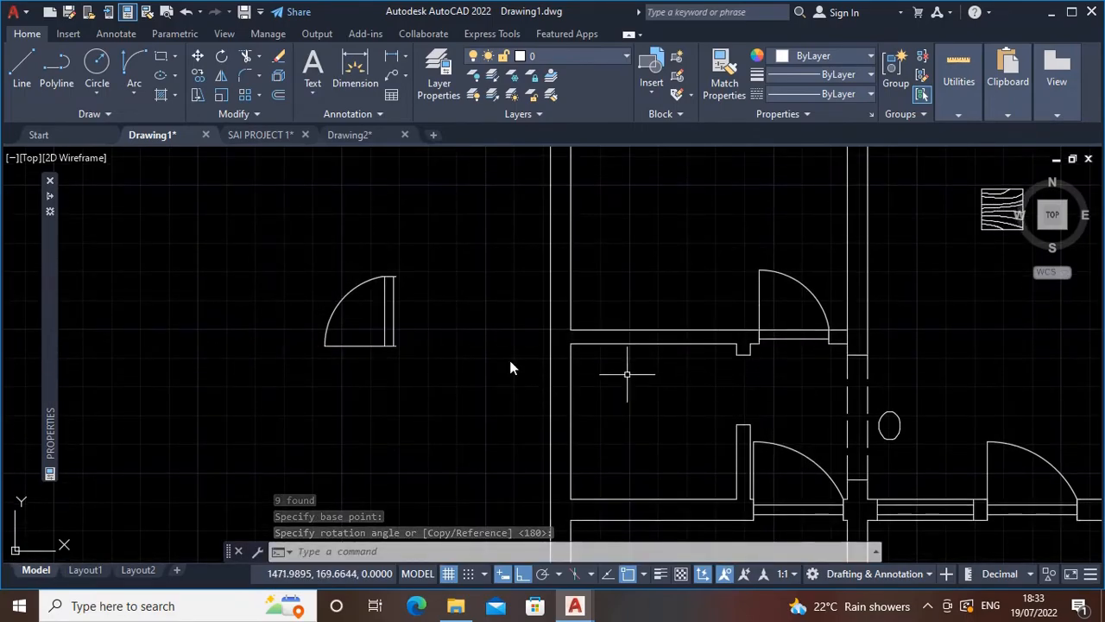
{"action": "left_click", "coordinate": [265, 220]}
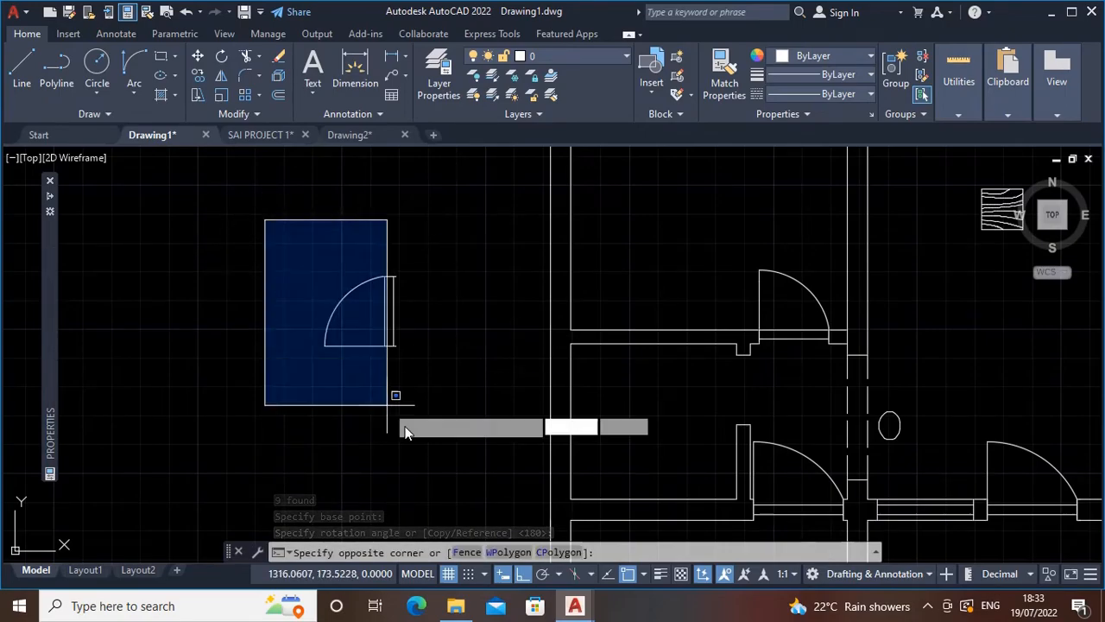
{"action": "left_click", "coordinate": [473, 386]}
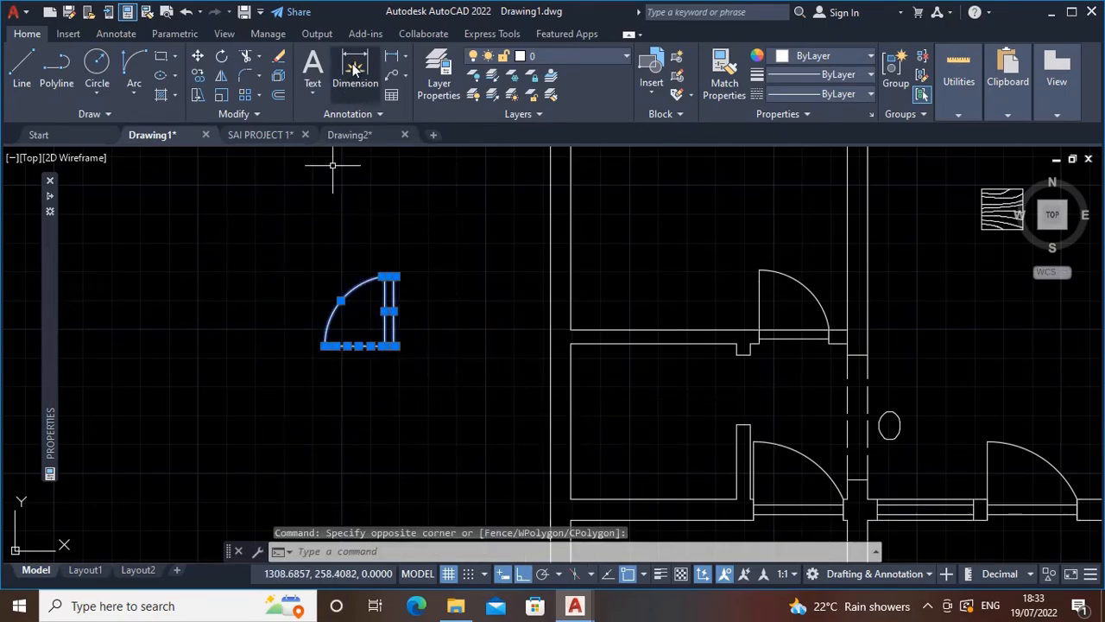
{"action": "left_click", "coordinate": [222, 78]}
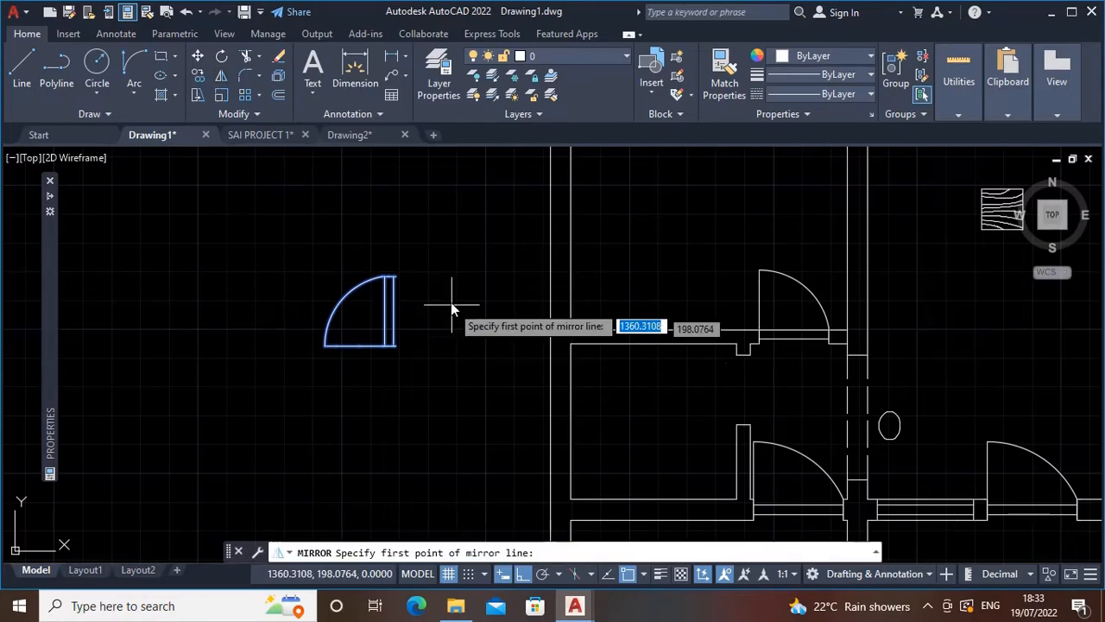
{"action": "left_click", "coordinate": [396, 275]}
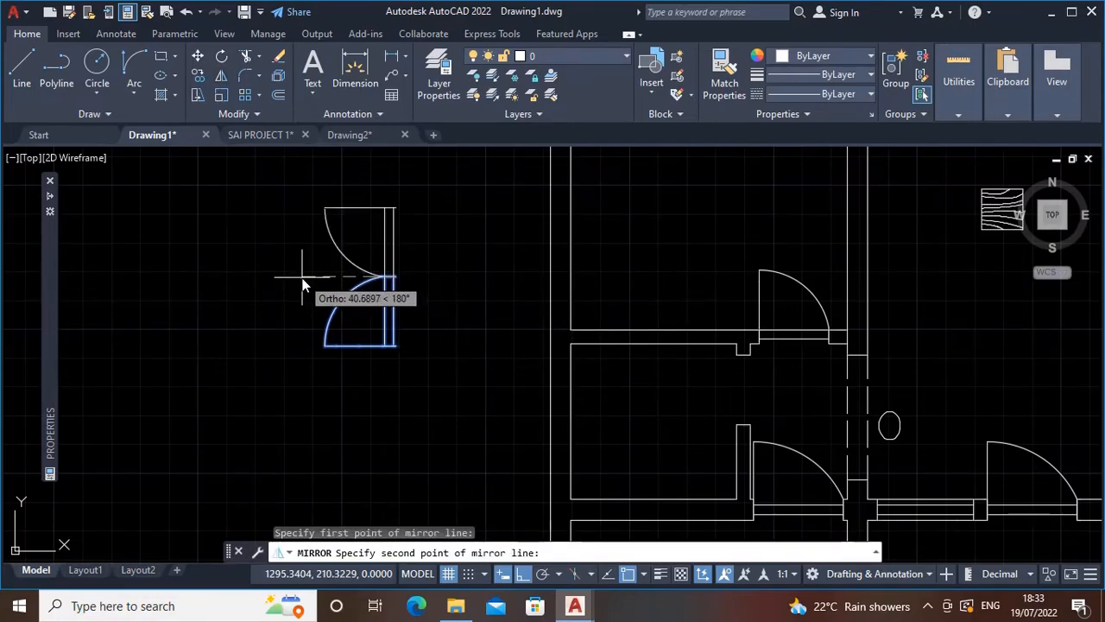
{"action": "left_click", "coordinate": [302, 278]}
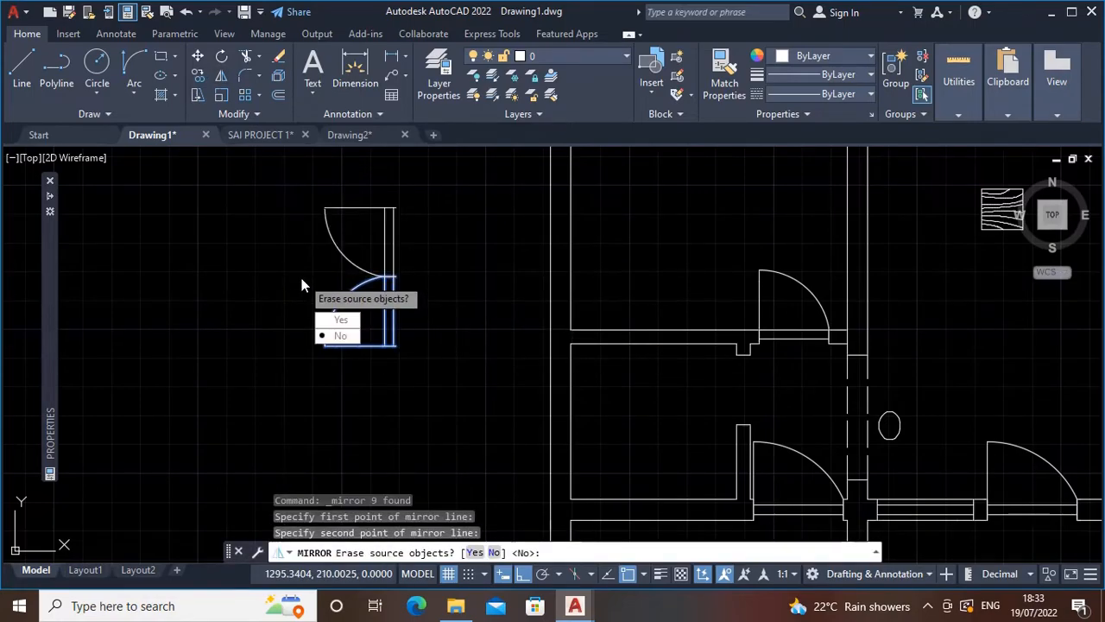
{"action": "left_click", "coordinate": [341, 322]}
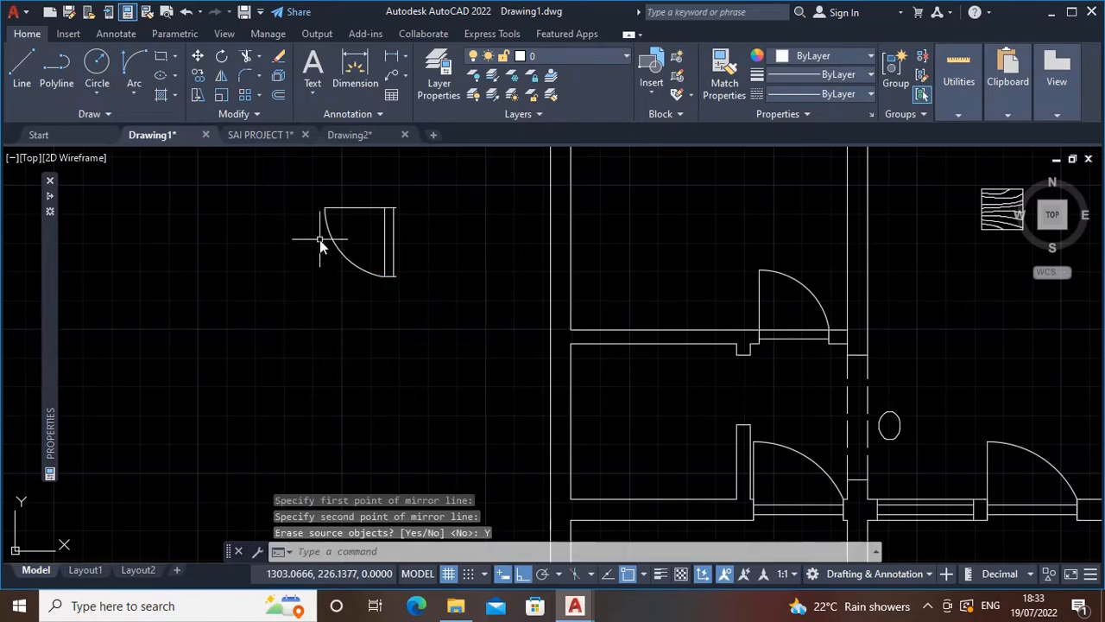
Move the mirrored door from its upper-right endpoint to the lower-right corner of the wall stub above the toilet door opening, with Ortho off.
{"action": "middle_click_drag", "start_coordinate": [293, 183], "coordinate": [291, 239]}
{"action": "left_click", "coordinate": [289, 222]}
{"action": "left_click", "coordinate": [476, 402]}
{"action": "type", "text": "m"}
{"action": "key", "text": "Return"}
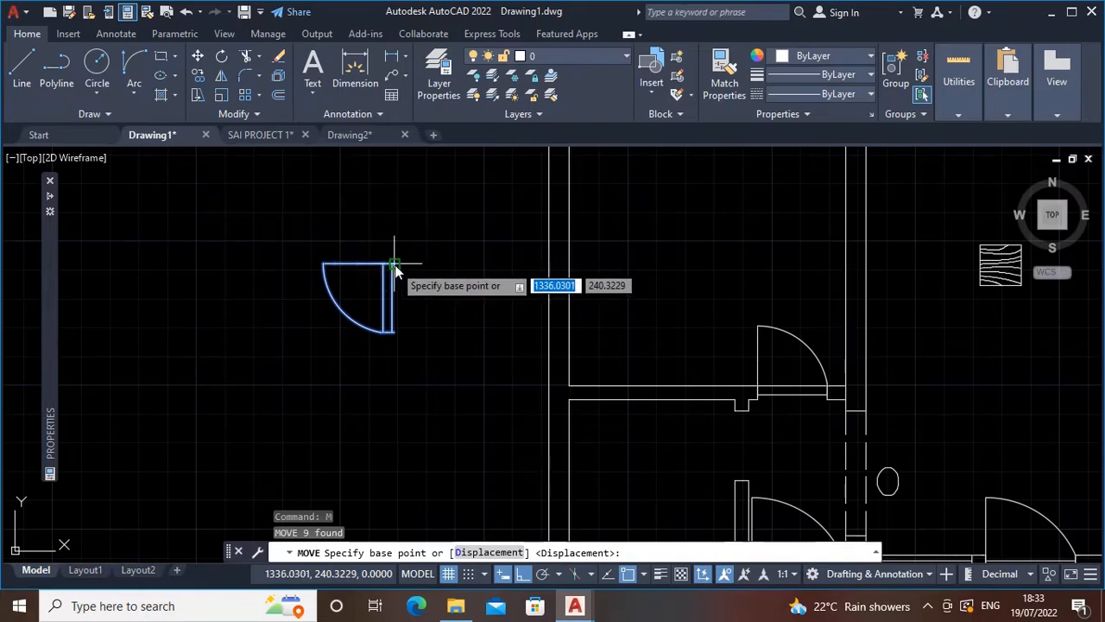
{"action": "scroll", "coordinate": [395, 266], "scroll_direction": "up", "scroll_amount": 6}
{"action": "left_click", "coordinate": [387, 256]}
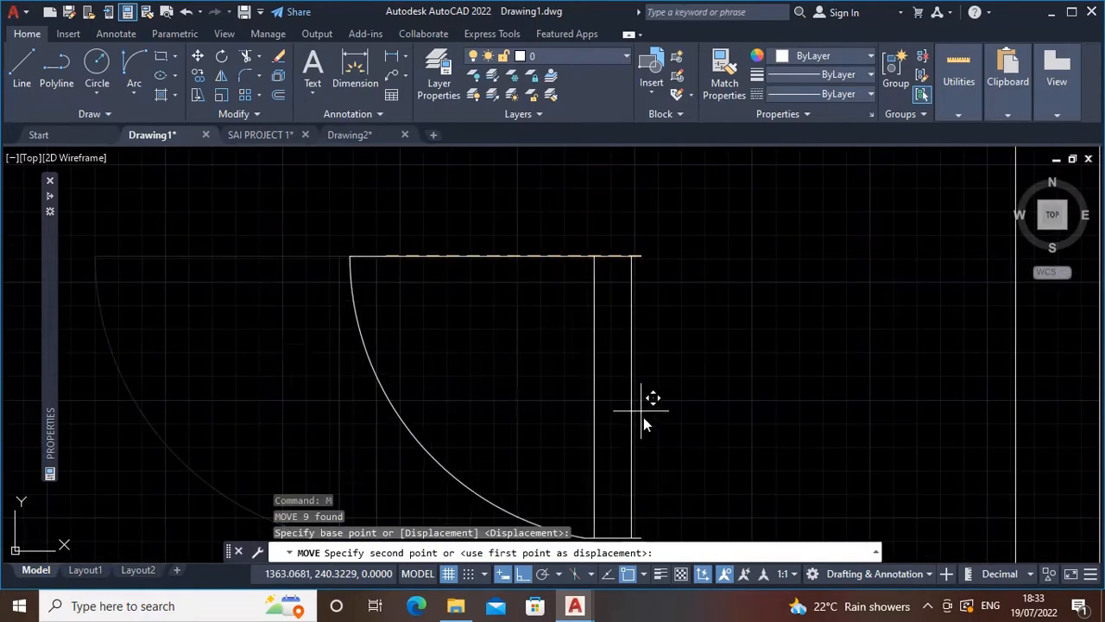
{"action": "scroll", "coordinate": [641, 413], "scroll_direction": "down", "scroll_amount": 6}
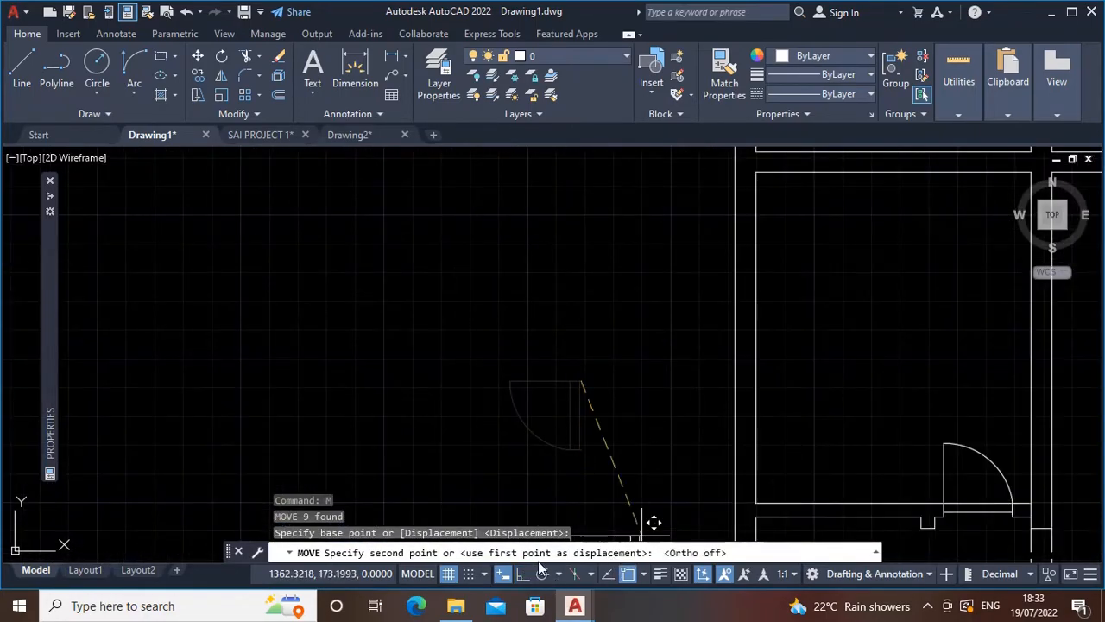
{"action": "scroll", "coordinate": [743, 406], "scroll_direction": "up", "scroll_amount": 5}
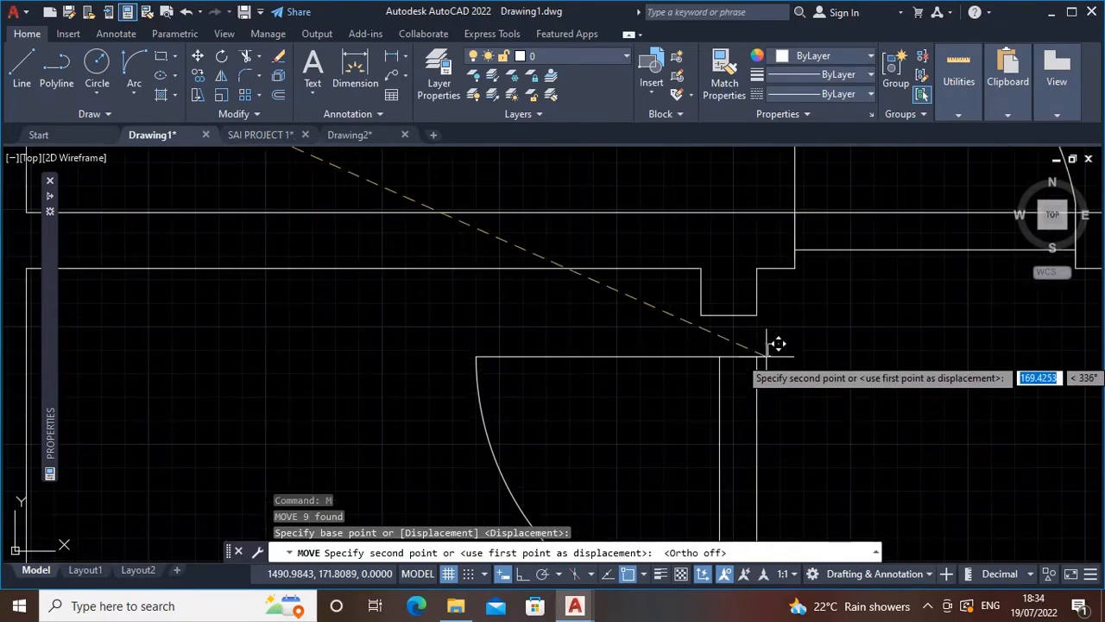
{"action": "left_click", "coordinate": [766, 313]}
{"action": "scroll", "coordinate": [649, 442], "scroll_direction": "down", "scroll_amount": 4}
{"action": "scroll", "coordinate": [572, 353], "scroll_direction": "down", "scroll_amount": 2}
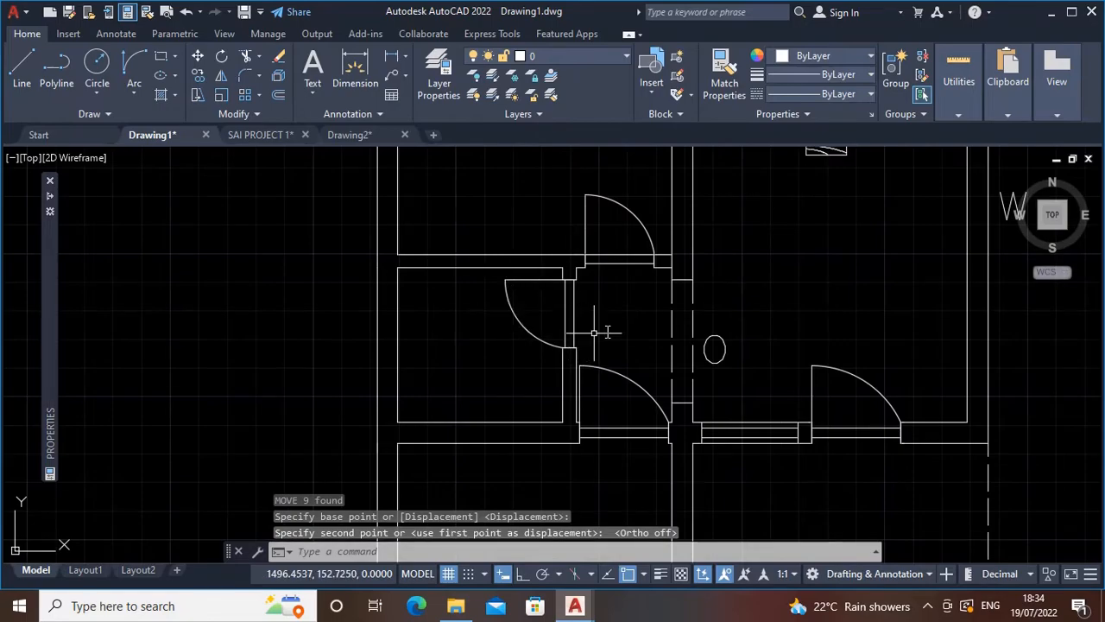
Move the longer loose window symbol from its upper-right endpoint onto the outer line of the hall's right wall, beside label W.
{"action": "scroll", "coordinate": [620, 333], "scroll_direction": "down", "scroll_amount": 1}
{"action": "middle_click_drag", "start_coordinate": [622, 326], "coordinate": [442, 375]}
{"action": "middle_click_drag", "start_coordinate": [545, 346], "coordinate": [467, 432]}
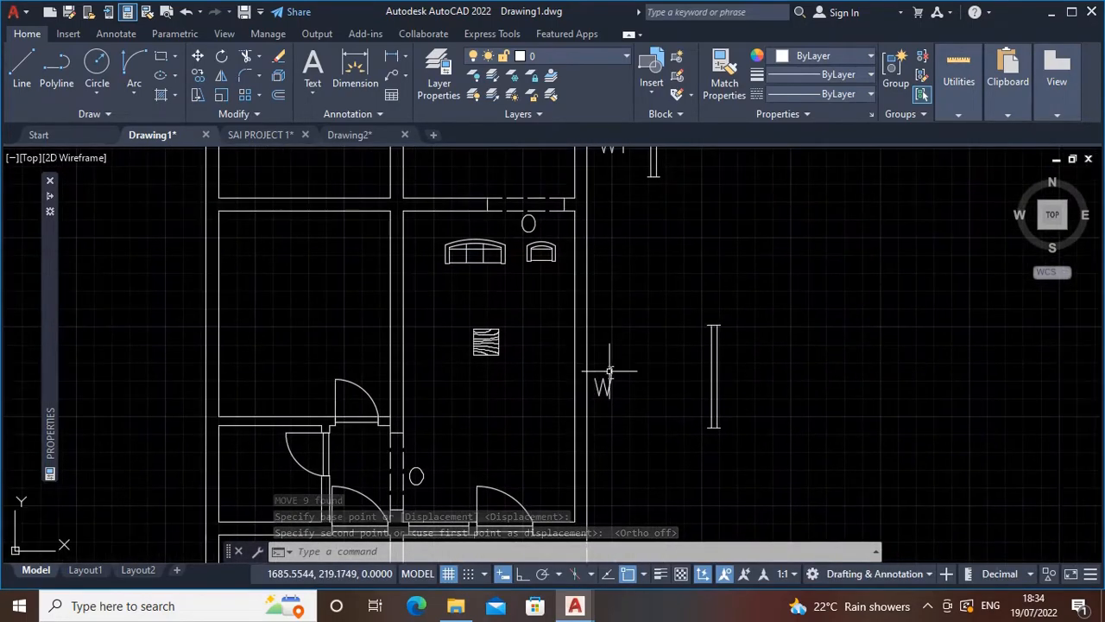
{"action": "middle_click_drag", "start_coordinate": [738, 333], "coordinate": [690, 340]}
{"action": "scroll", "coordinate": [622, 363], "scroll_direction": "down", "scroll_amount": 1}
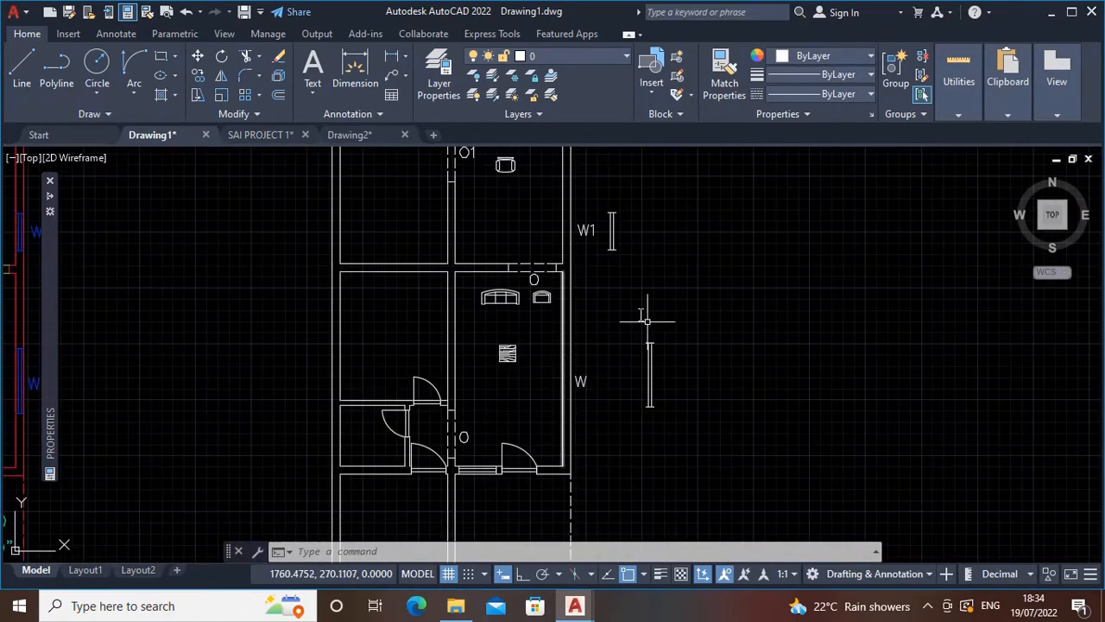
{"action": "left_click", "coordinate": [697, 422]}
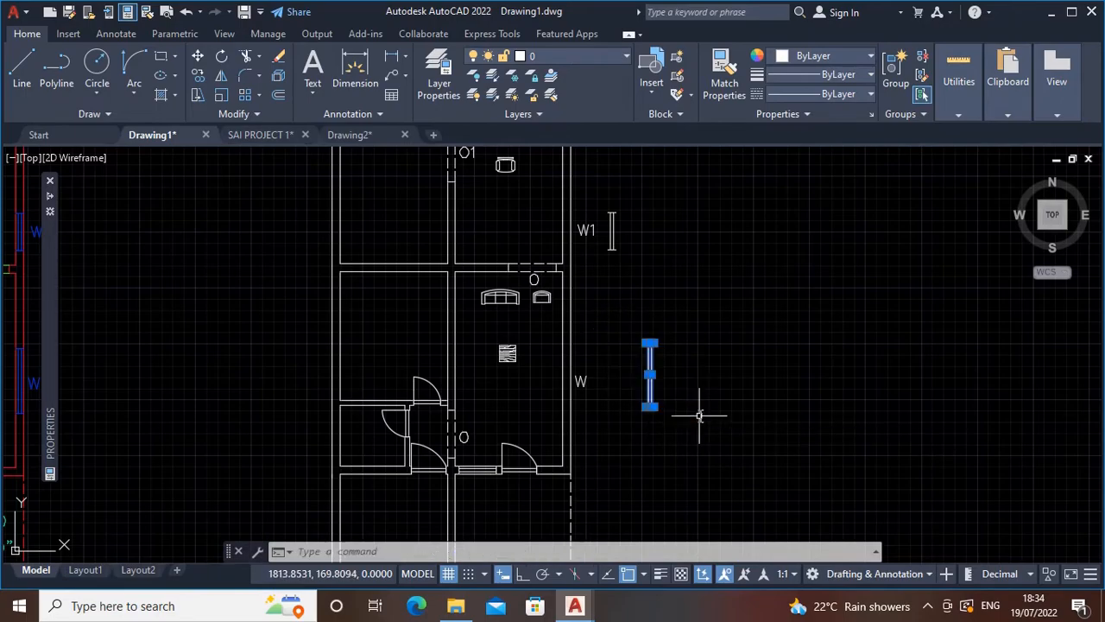
{"action": "type", "text": "m"}
{"action": "key", "text": "Return"}
{"action": "scroll", "coordinate": [665, 365], "scroll_direction": "up", "scroll_amount": 2}
{"action": "scroll", "coordinate": [627, 285], "scroll_direction": "up", "scroll_amount": 2}
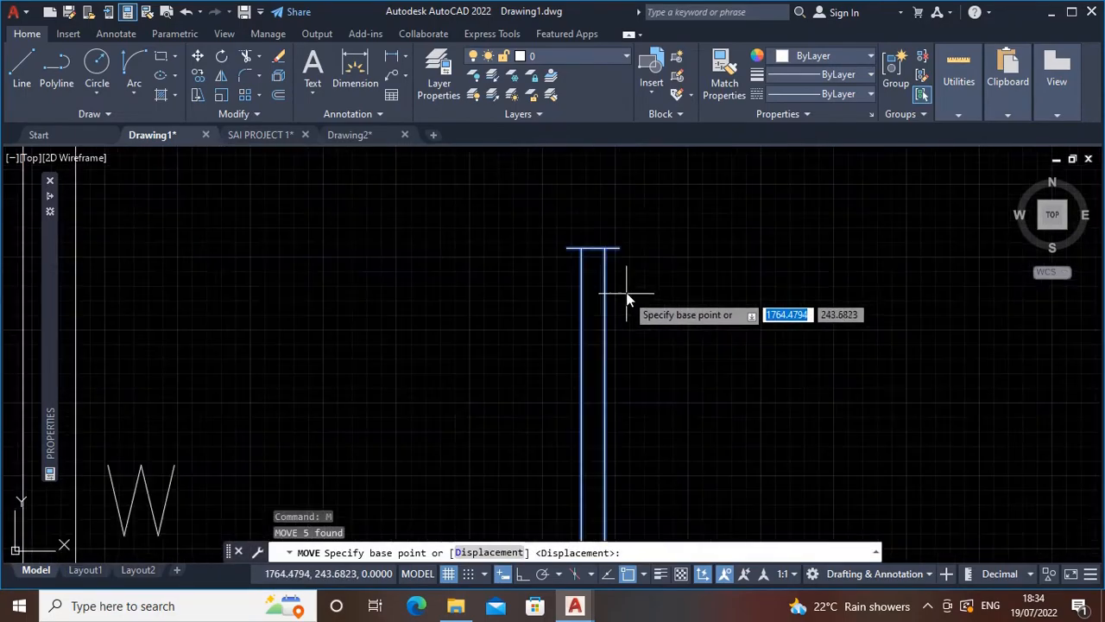
{"action": "left_click", "coordinate": [619, 249]}
{"action": "scroll", "coordinate": [311, 320], "scroll_direction": "down", "scroll_amount": 2}
{"action": "middle_click_drag", "start_coordinate": [291, 316], "coordinate": [550, 302]}
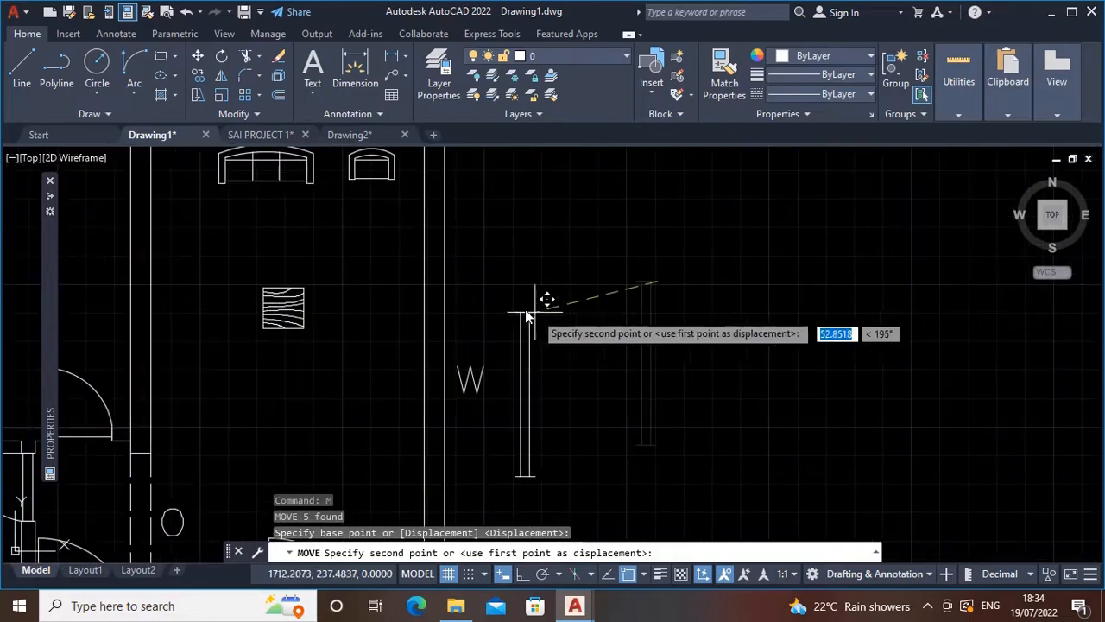
{"action": "scroll", "coordinate": [442, 287], "scroll_direction": "up", "scroll_amount": 3}
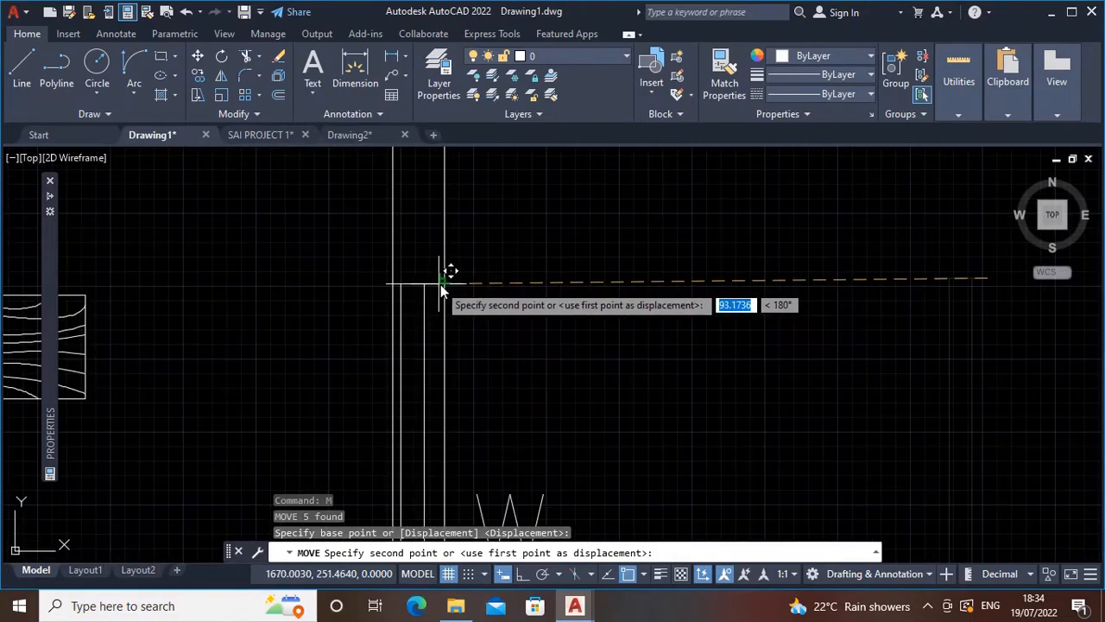
{"action": "left_click", "coordinate": [445, 285]}
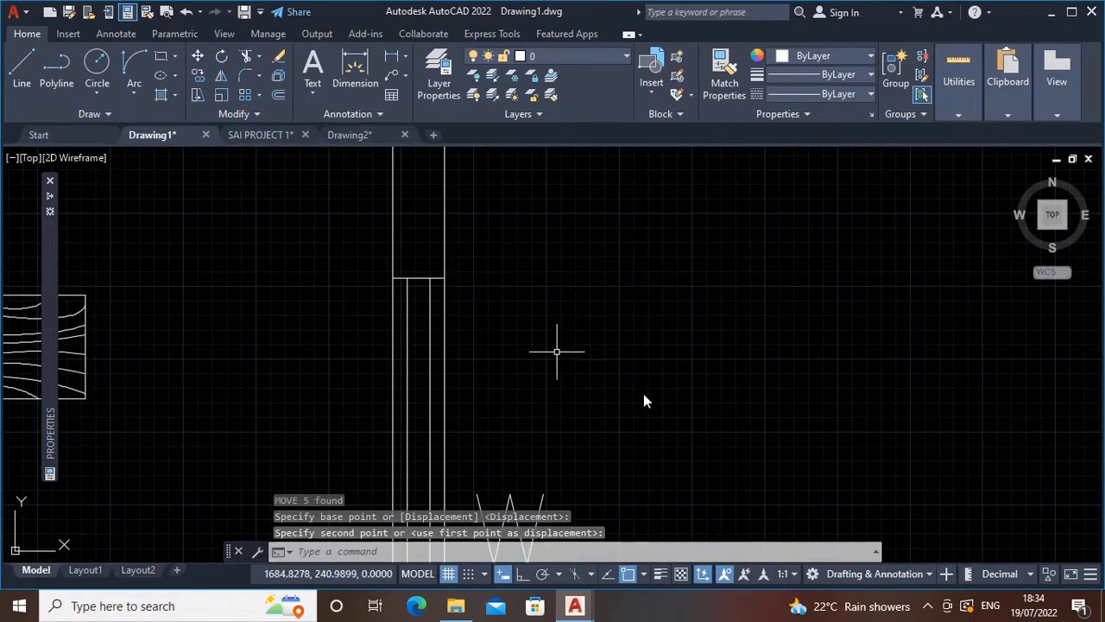
Move the shorter loose window symbol from its upper-right endpoint onto the outer line of the dining room's right wall, beside label W1.
{"action": "scroll", "coordinate": [702, 420], "scroll_direction": "down", "scroll_amount": 3}
{"action": "scroll", "coordinate": [747, 416], "scroll_direction": "up", "scroll_amount": 5}
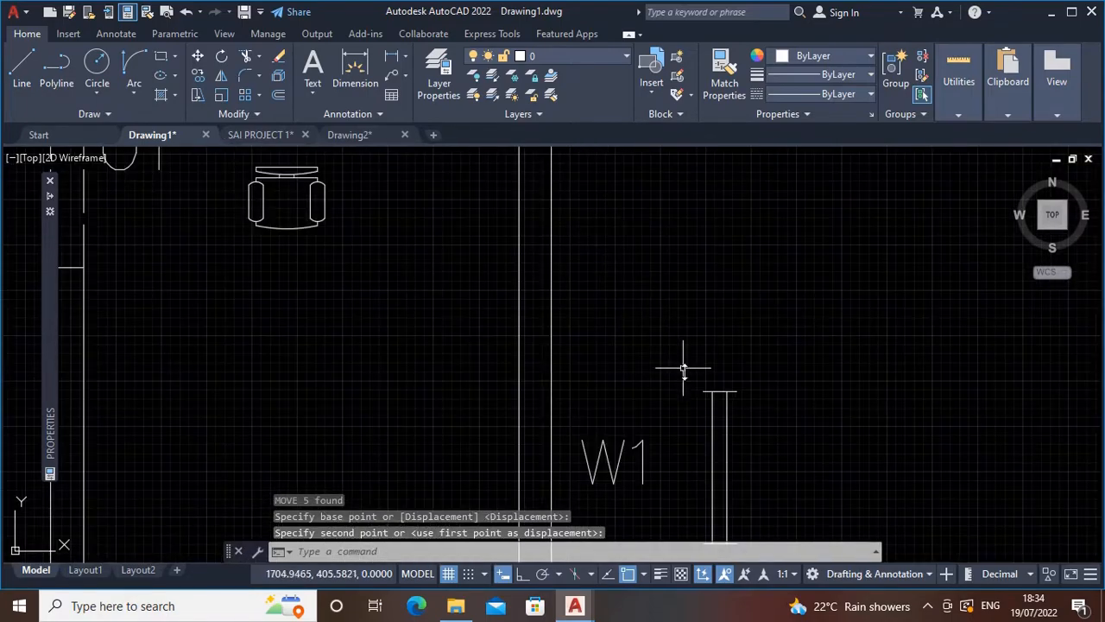
{"action": "left_click", "coordinate": [627, 259]}
{"action": "left_click", "coordinate": [794, 464]}
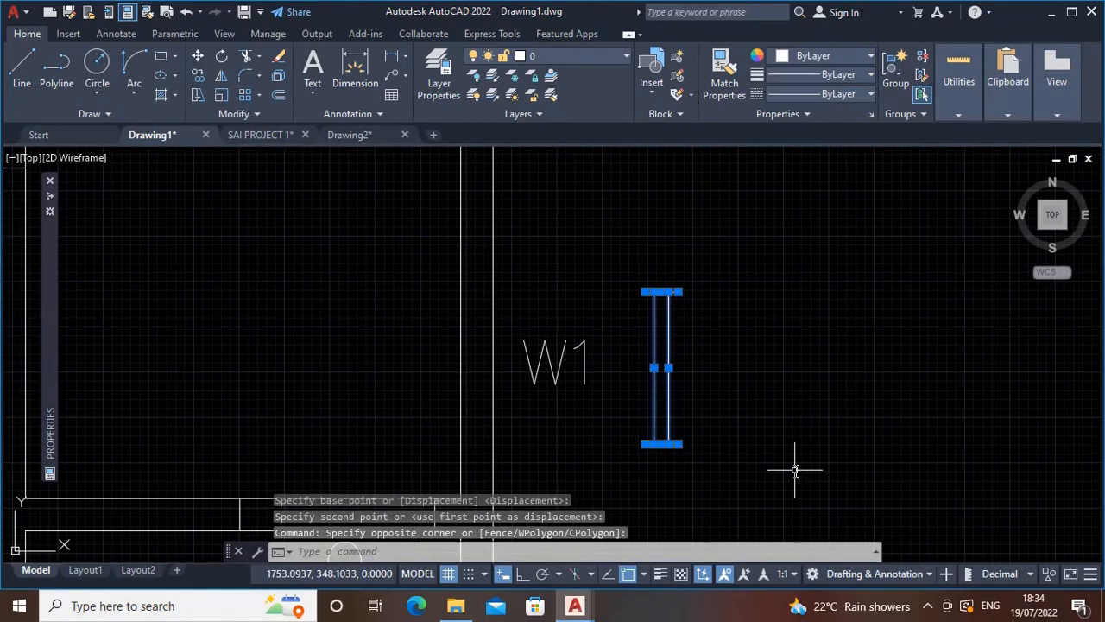
{"action": "type", "text": "m"}
{"action": "key", "text": "Return"}
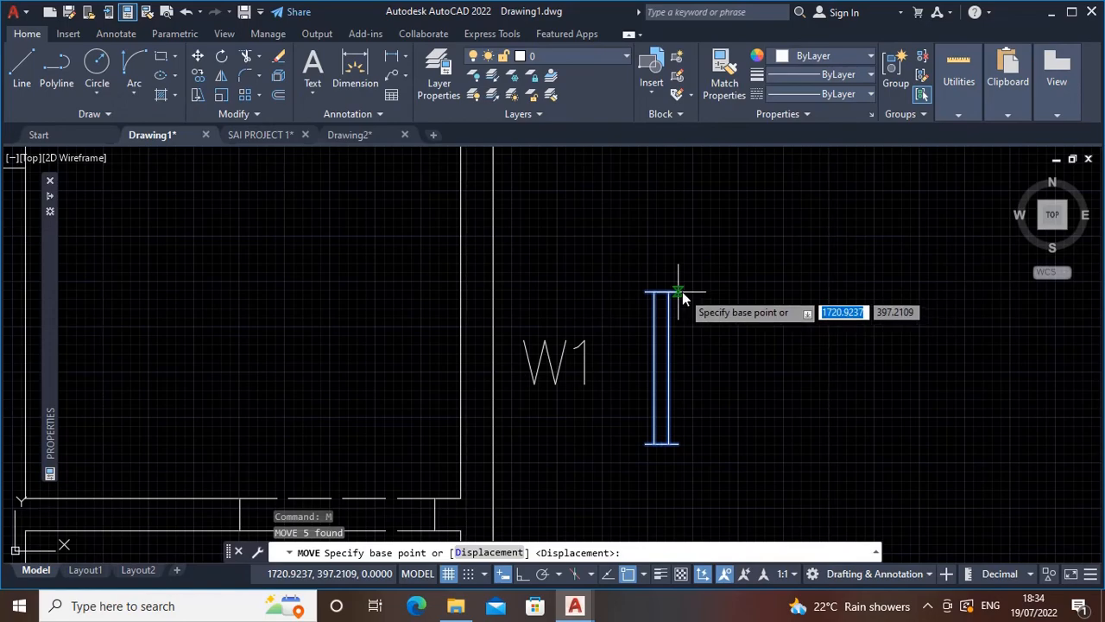
{"action": "left_click", "coordinate": [680, 295]}
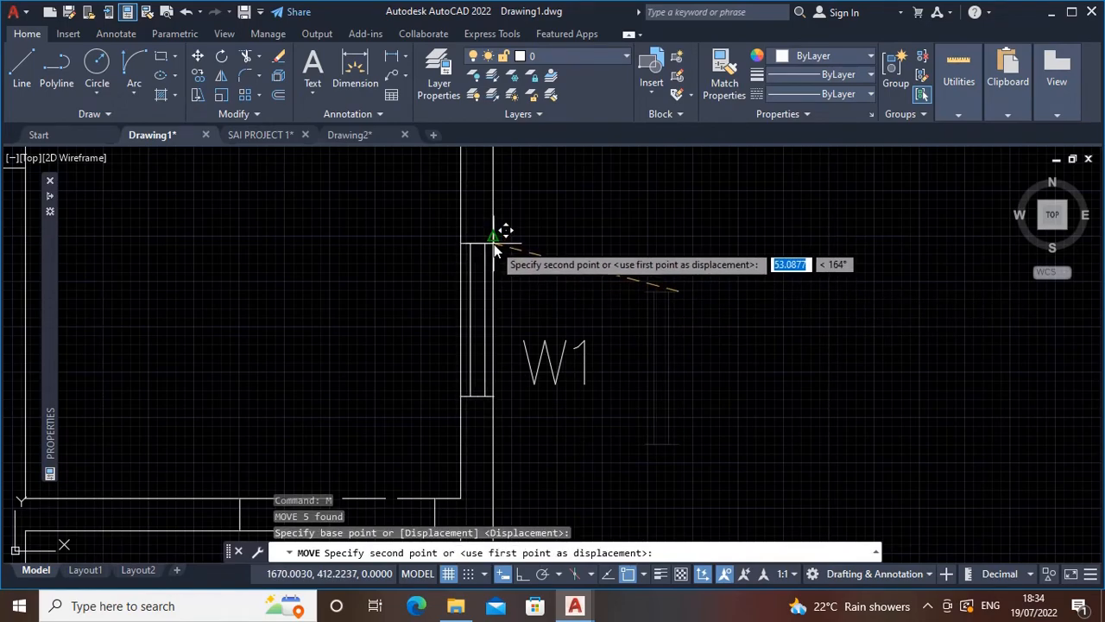
{"action": "left_click", "coordinate": [494, 244]}
Copy the W1 window from its lower-left endpoint to the outer line of the kitchen's left wall, matching the coloured reference plan.
{"action": "scroll", "coordinate": [651, 338], "scroll_direction": "down", "scroll_amount": 3}
{"action": "middle_click_drag", "start_coordinate": [708, 351], "coordinate": [965, 354]}
{"action": "scroll", "coordinate": [837, 394], "scroll_direction": "down", "scroll_amount": 4}
{"action": "middle_click_drag", "start_coordinate": [474, 361], "coordinate": [535, 336]}
{"action": "scroll", "coordinate": [482, 334], "scroll_direction": "up", "scroll_amount": 4}
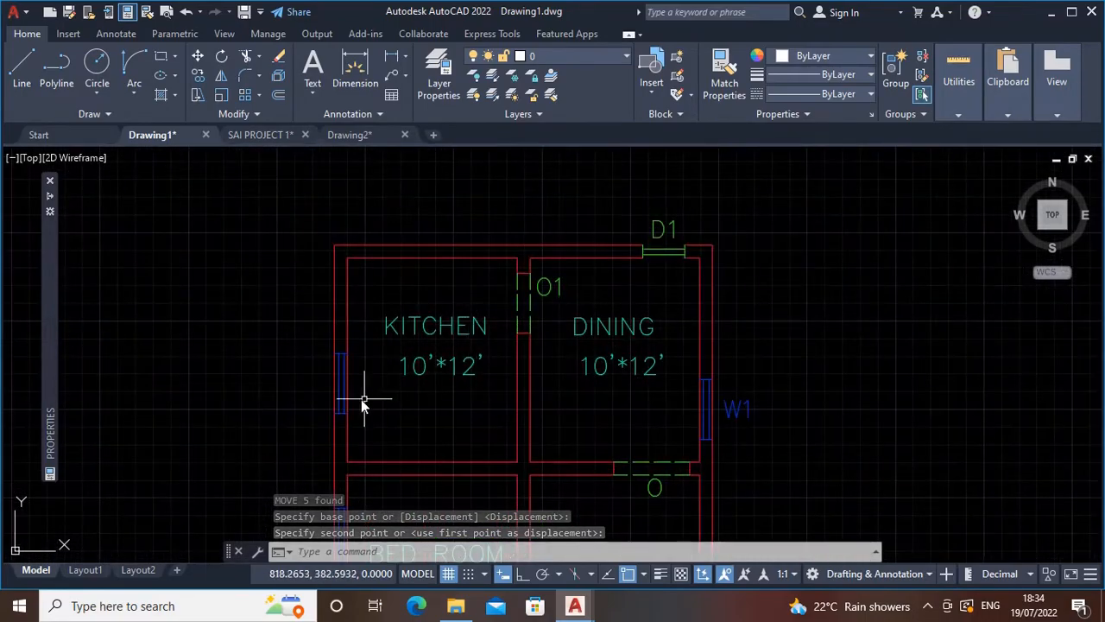
{"action": "scroll", "coordinate": [656, 412], "scroll_direction": "down", "scroll_amount": 3}
{"action": "middle_click_drag", "start_coordinate": [655, 411], "coordinate": [531, 284]}
{"action": "scroll", "coordinate": [756, 292], "scroll_direction": "up", "scroll_amount": 5}
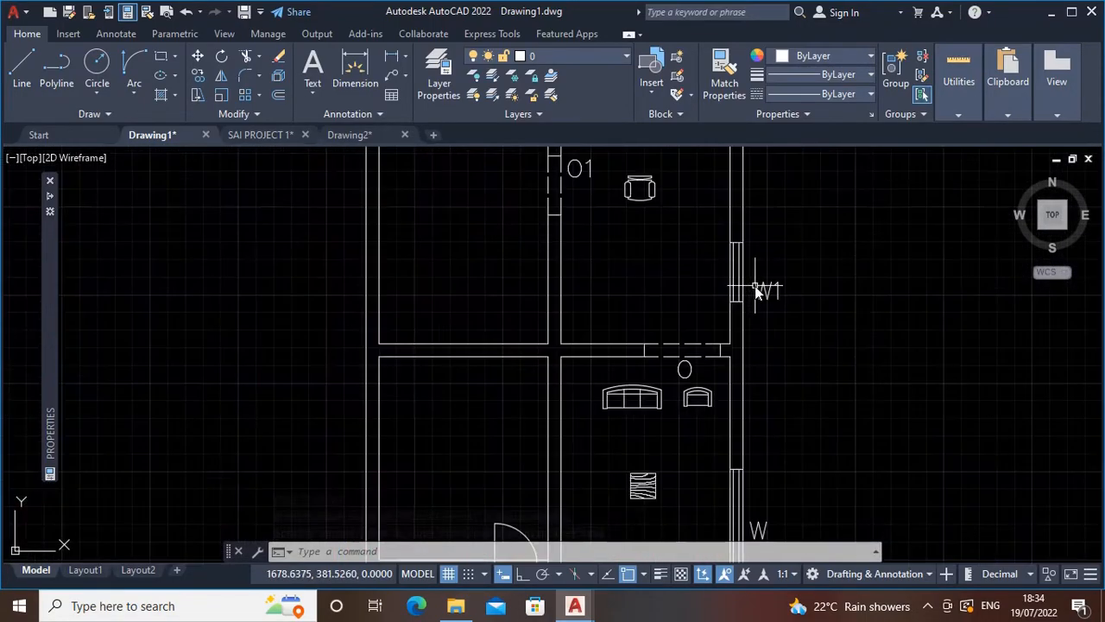
{"action": "left_click", "coordinate": [708, 217]}
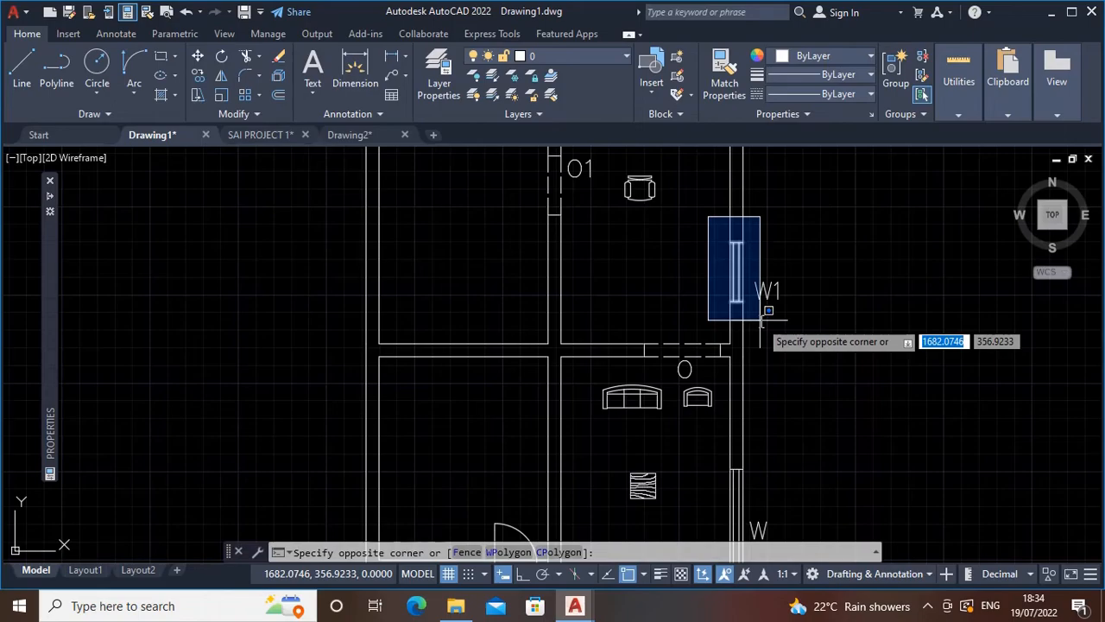
{"action": "left_click", "coordinate": [754, 320]}
{"action": "type", "text": "c"}
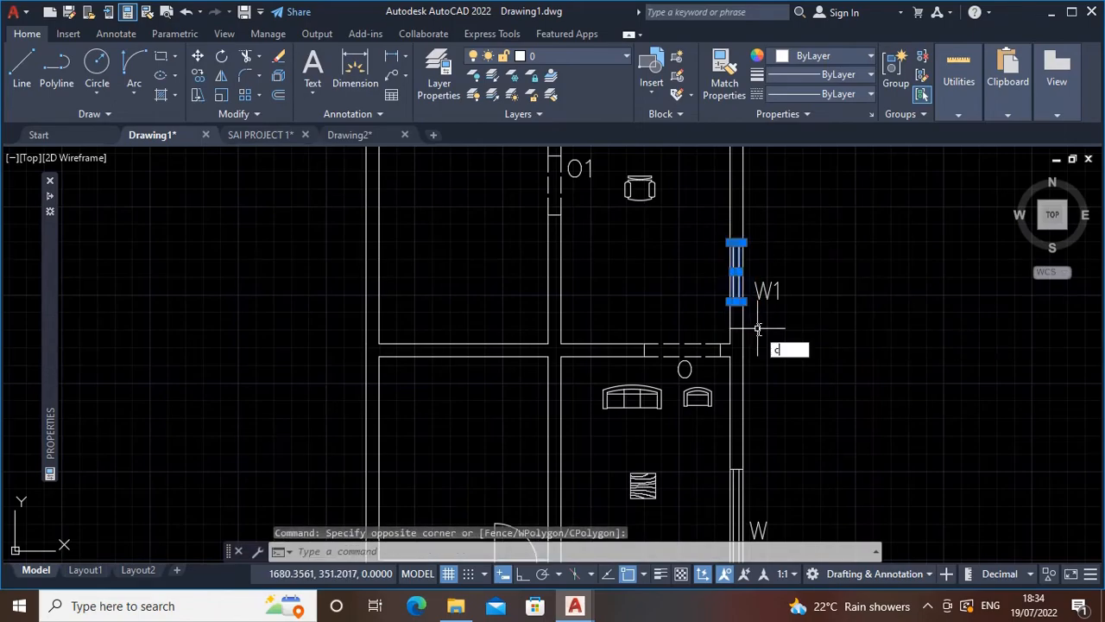
{"action": "type", "text": "p"}
{"action": "key", "text": "Return"}
{"action": "scroll", "coordinate": [698, 296], "scroll_direction": "up", "scroll_amount": 4}
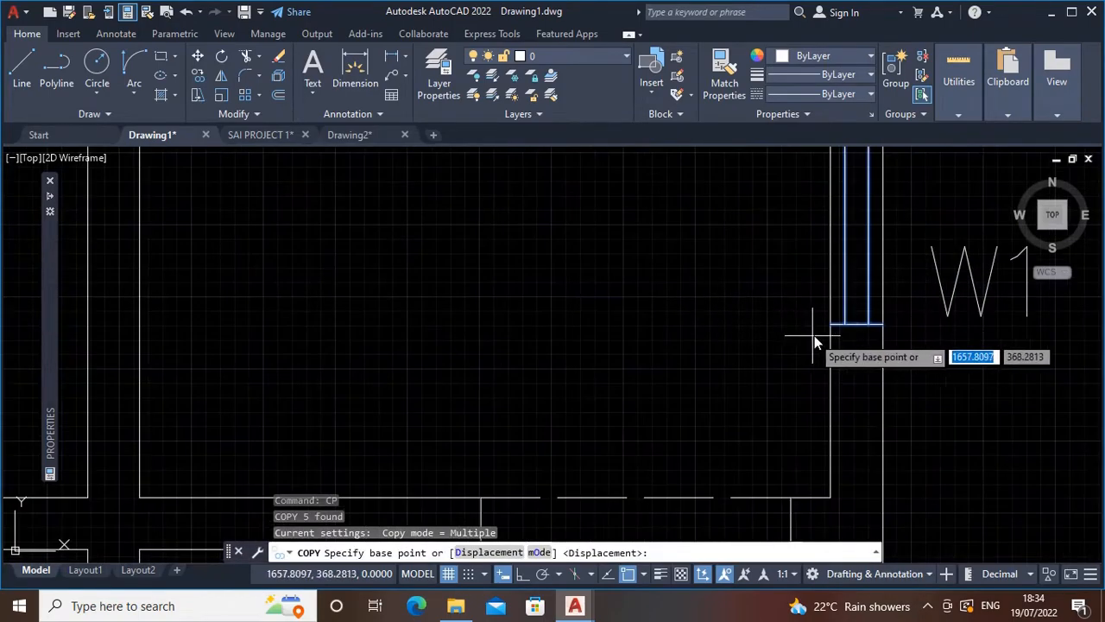
{"action": "left_click", "coordinate": [829, 324]}
{"action": "scroll", "coordinate": [629, 353], "scroll_direction": "down", "scroll_amount": 5}
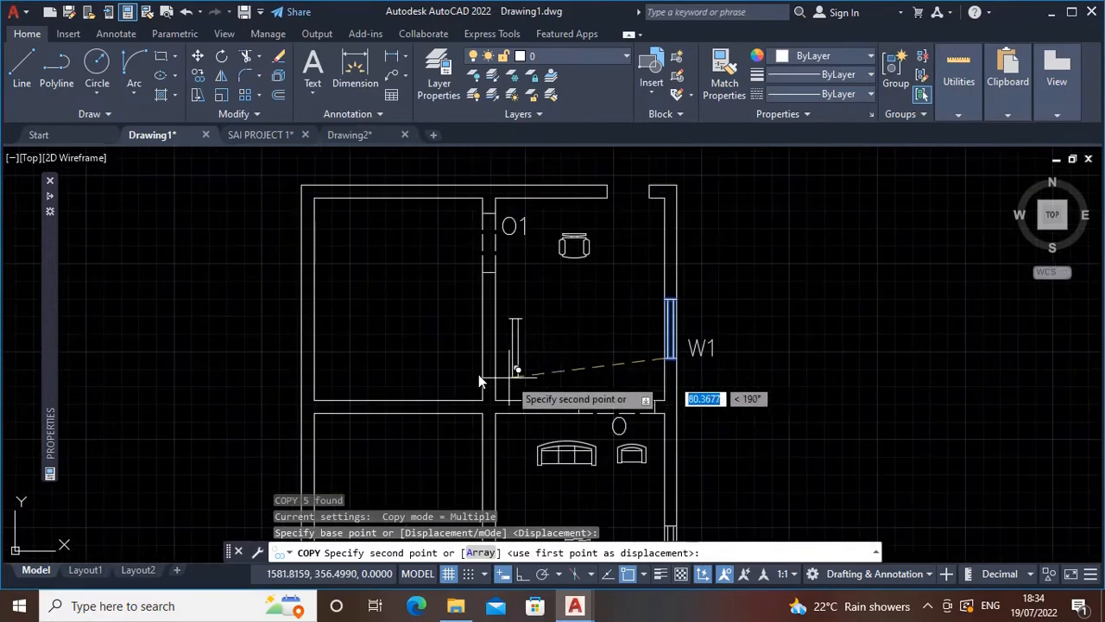
{"action": "middle_click_drag", "start_coordinate": [482, 375], "coordinate": [660, 348]}
{"action": "scroll", "coordinate": [474, 318], "scroll_direction": "up", "scroll_amount": 5}
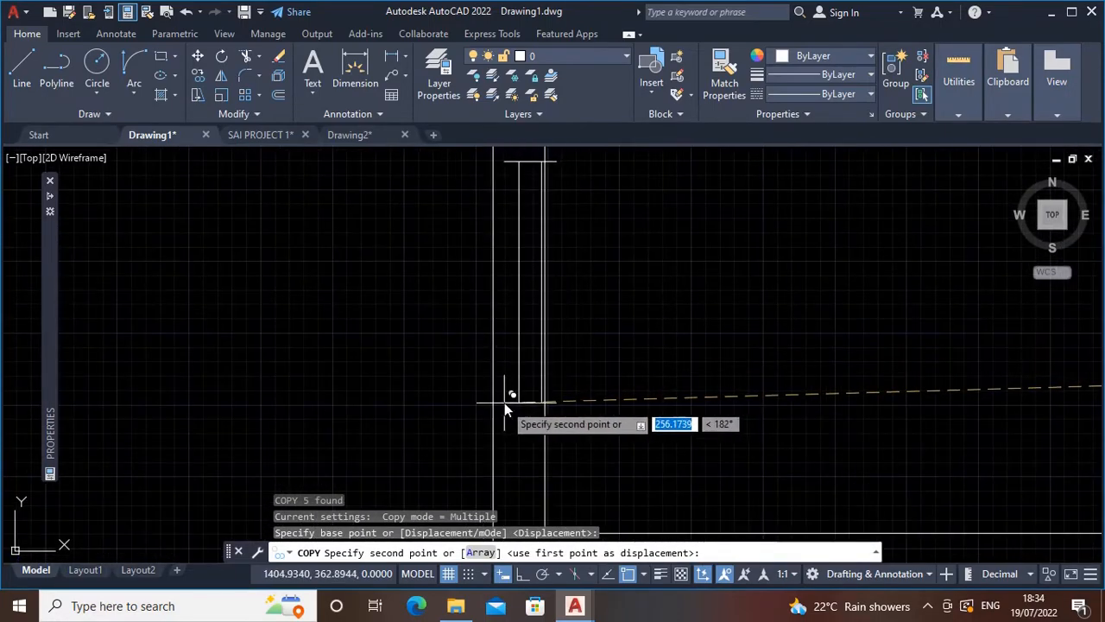
{"action": "mouse_move", "coordinate": [498, 395]}
{"action": "middle_mouse_down"}
{"action": "mouse_move", "coordinate": [511, 476]}
{"action": "mouse_move", "coordinate": [523, 285]}
{"action": "middle_mouse_up"}
{"action": "left_click", "coordinate": [523, 282]}
Place another copy of the W1 window on the outer line of the upper bedroom's left wall and end the copying.
{"action": "scroll", "coordinate": [596, 311], "scroll_direction": "down", "scroll_amount": 3}
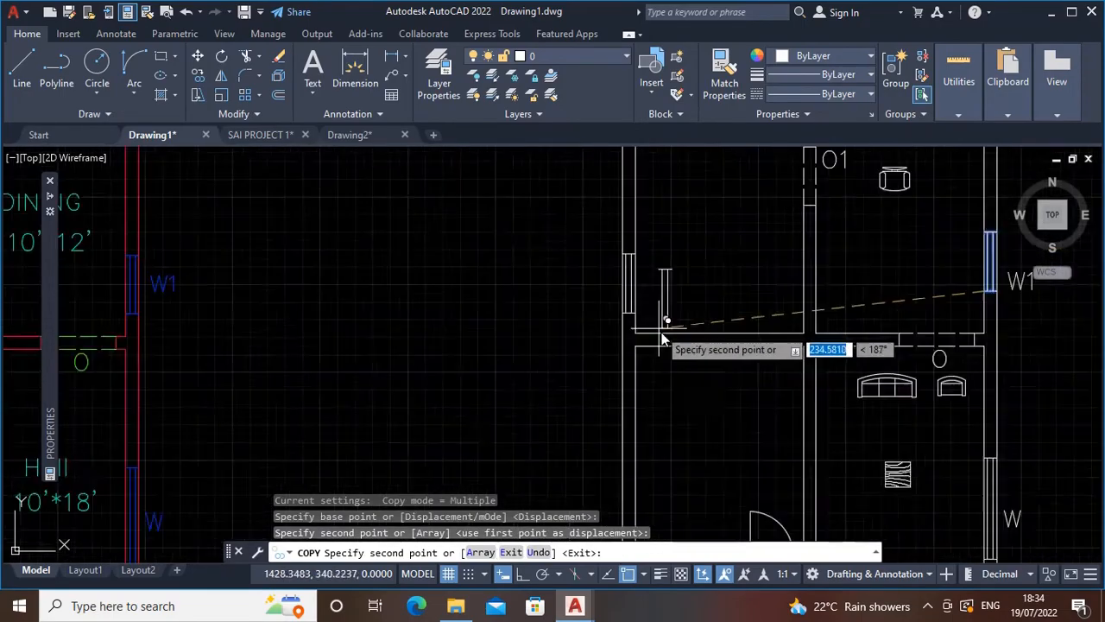
{"action": "scroll", "coordinate": [449, 374], "scroll_direction": "down", "scroll_amount": 2}
{"action": "mouse_move", "coordinate": [449, 375]}
{"action": "middle_mouse_down"}
{"action": "mouse_move", "coordinate": [589, 340]}
{"action": "mouse_move", "coordinate": [514, 248]}
{"action": "middle_mouse_up"}
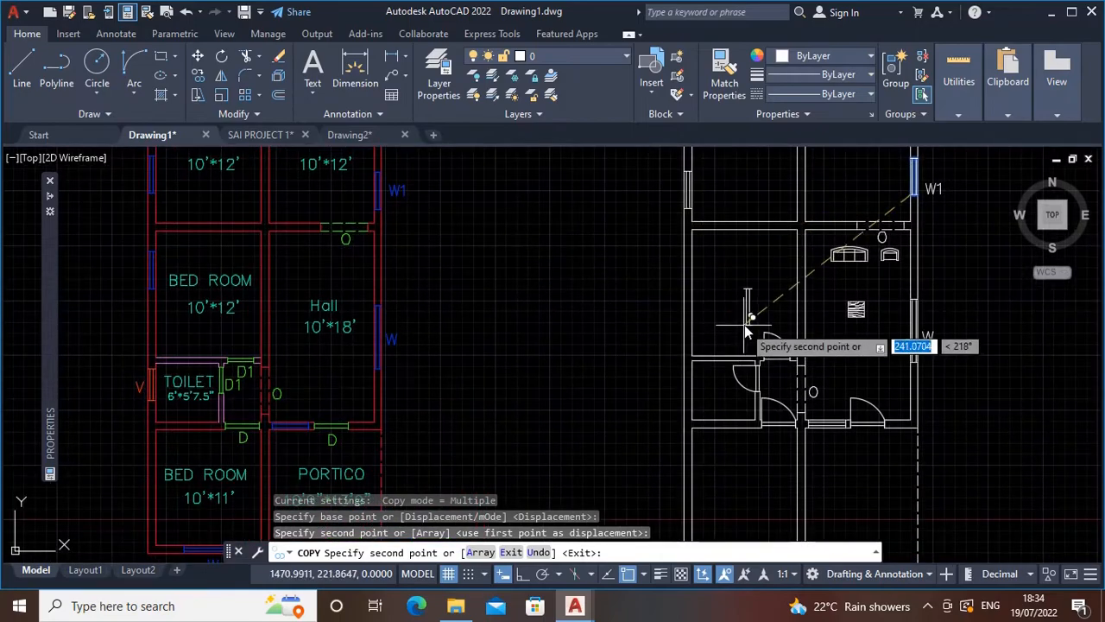
{"action": "scroll", "coordinate": [743, 326], "scroll_direction": "up", "scroll_amount": 4}
{"action": "middle_click_drag", "start_coordinate": [594, 317], "coordinate": [604, 383]}
{"action": "middle_click_drag", "start_coordinate": [606, 337], "coordinate": [620, 426]}
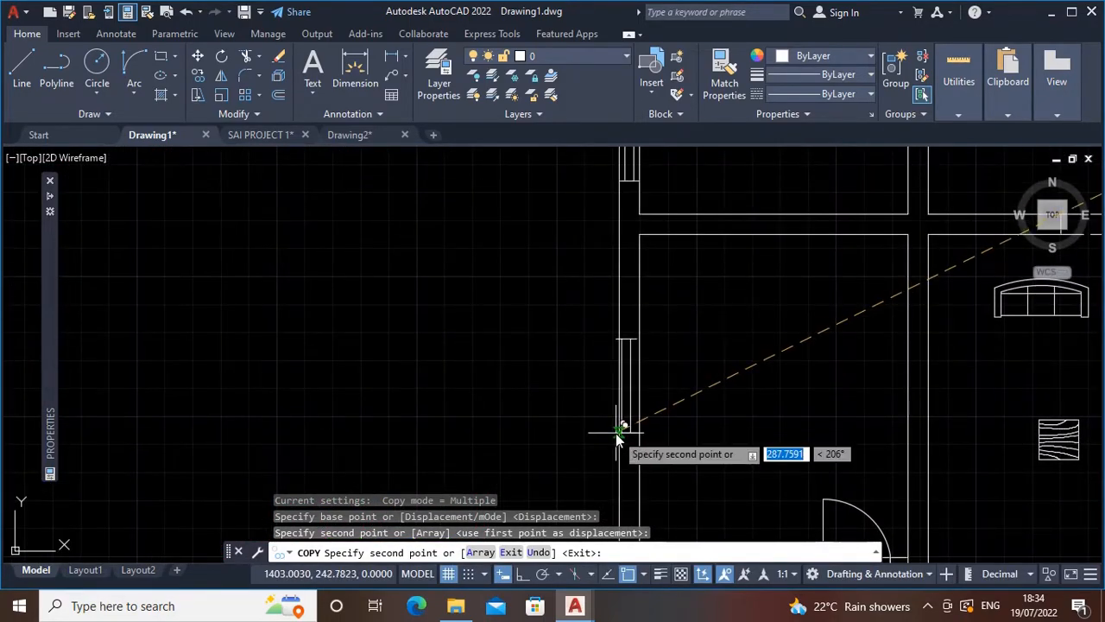
{"action": "scroll", "coordinate": [617, 436], "scroll_direction": "up", "scroll_amount": 3}
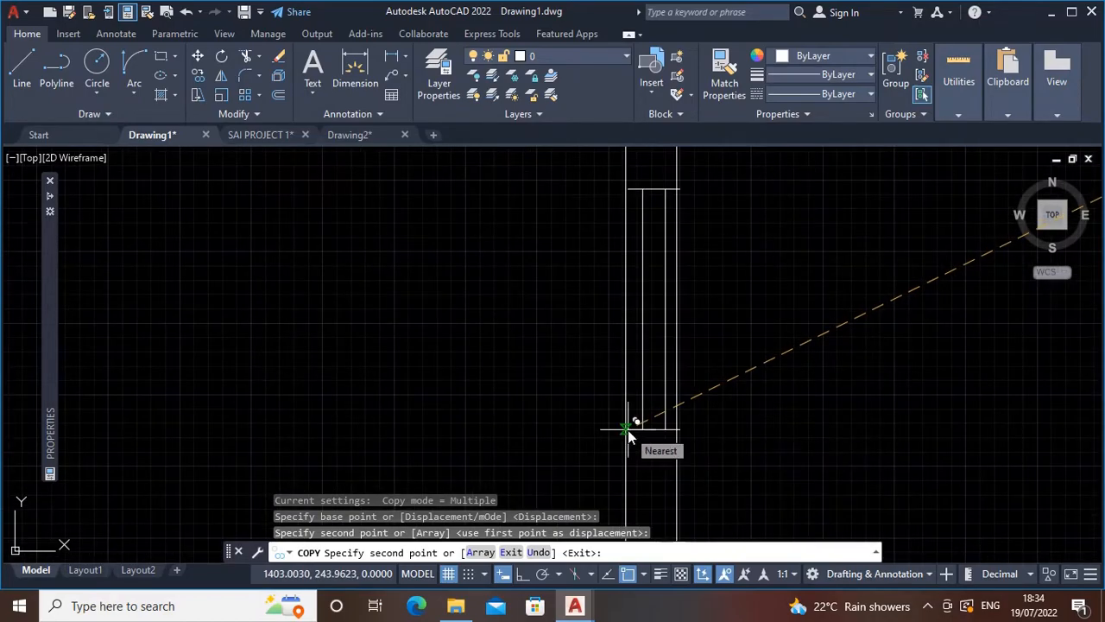
{"action": "left_click", "coordinate": [629, 435]}
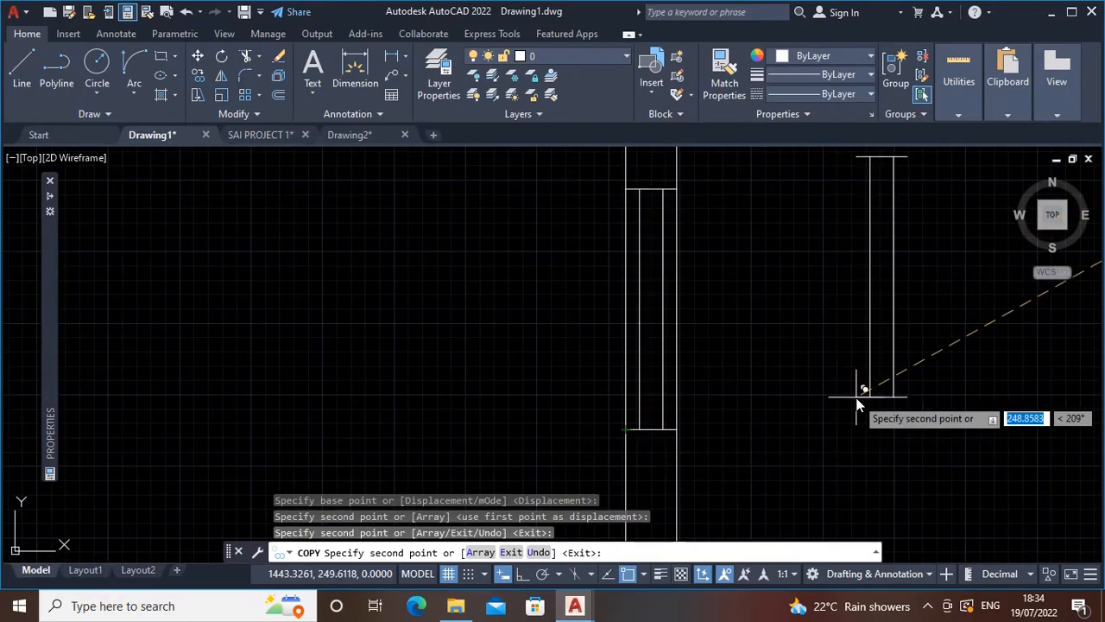
{"action": "scroll", "coordinate": [863, 406], "scroll_direction": "down", "scroll_amount": 6}
{"action": "mouse_move", "coordinate": [804, 439]}
{"action": "middle_mouse_down"}
{"action": "mouse_move", "coordinate": [661, 415]}
{"action": "mouse_move", "coordinate": [696, 412]}
{"action": "mouse_move", "coordinate": [700, 269]}
{"action": "middle_mouse_up"}
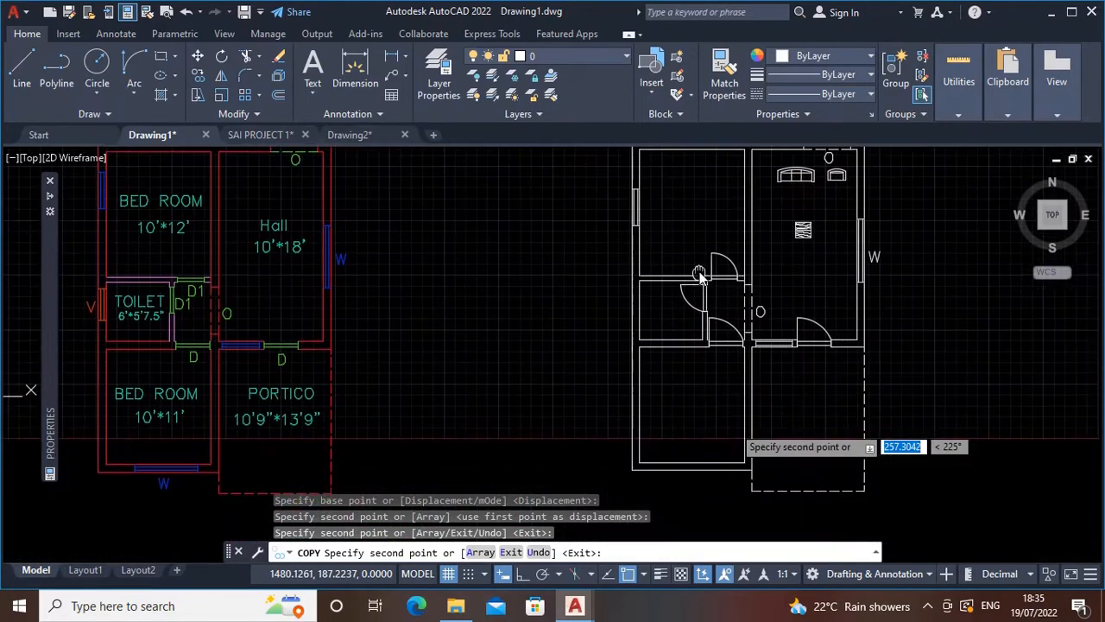
{"action": "middle_click_drag", "start_coordinate": [770, 377], "coordinate": [749, 486]}
{"action": "key", "text": "Escape"}
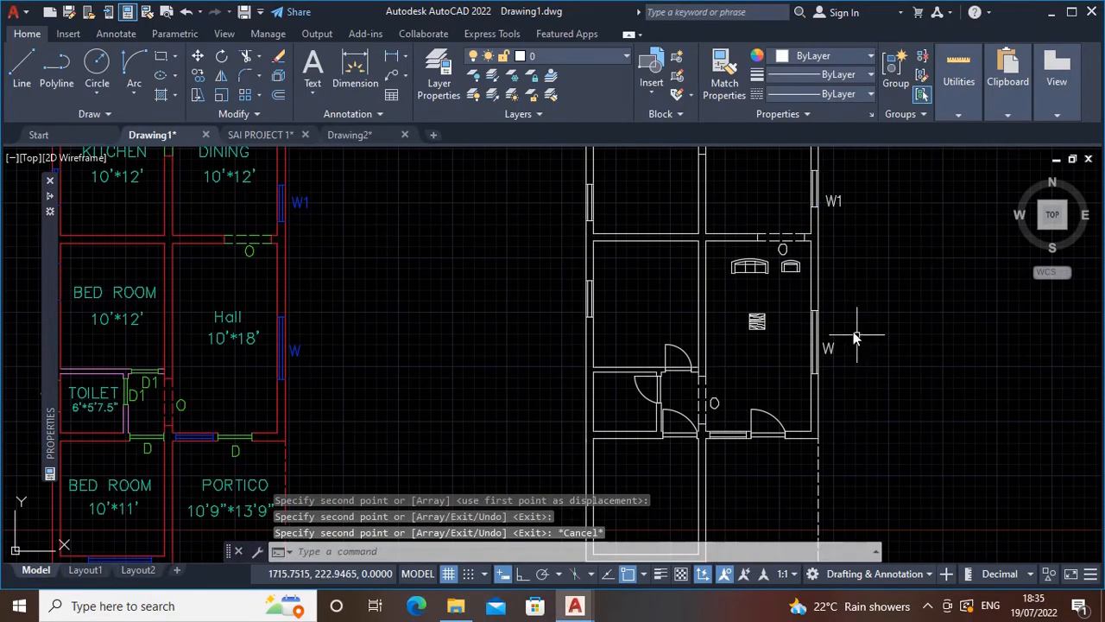
Move the wooden table in the hall about 33 units upward so it sits just below the three-seat sofa.
{"action": "scroll", "coordinate": [798, 279], "scroll_direction": "up", "scroll_amount": 5}
{"action": "middle_click_drag", "start_coordinate": [723, 318], "coordinate": [687, 321]}
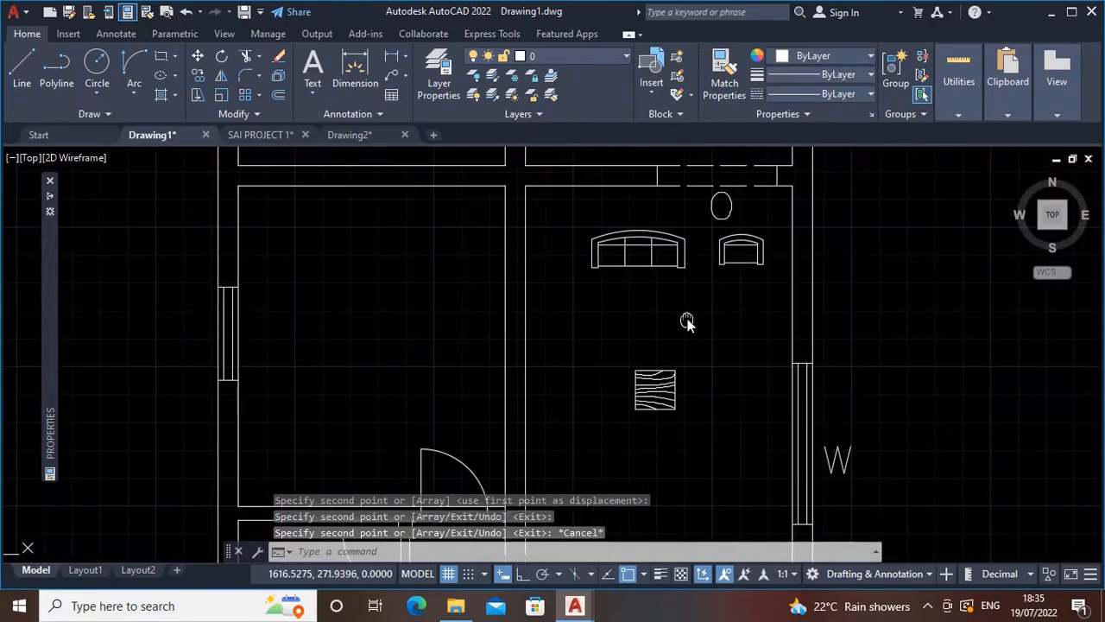
{"action": "left_click", "coordinate": [654, 405]}
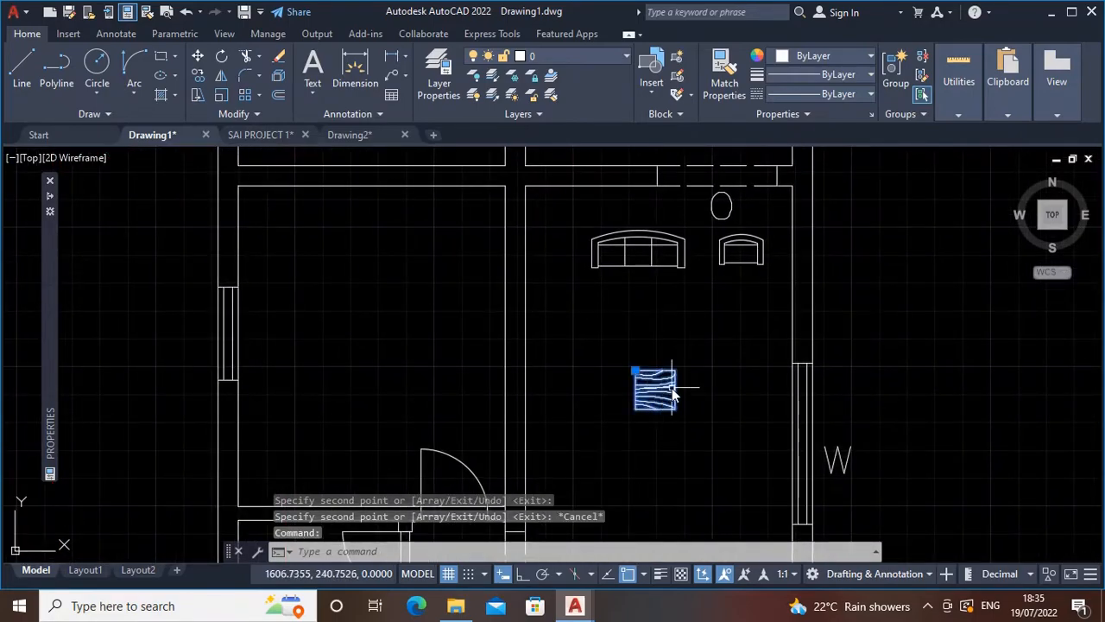
{"action": "key", "text": "Return"}
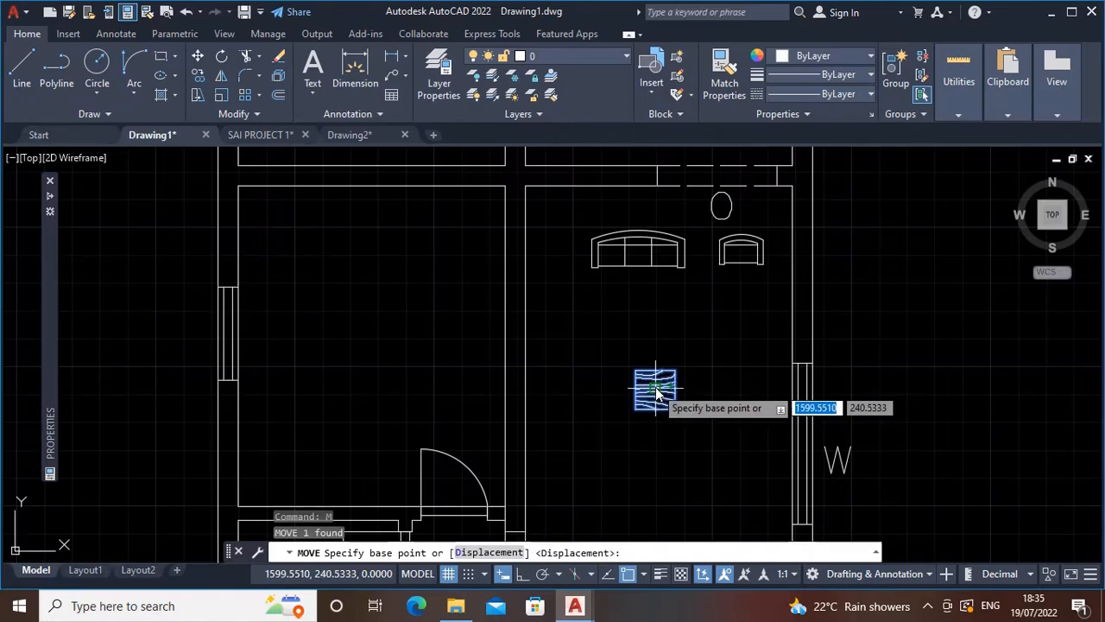
{"action": "left_click", "coordinate": [659, 395]}
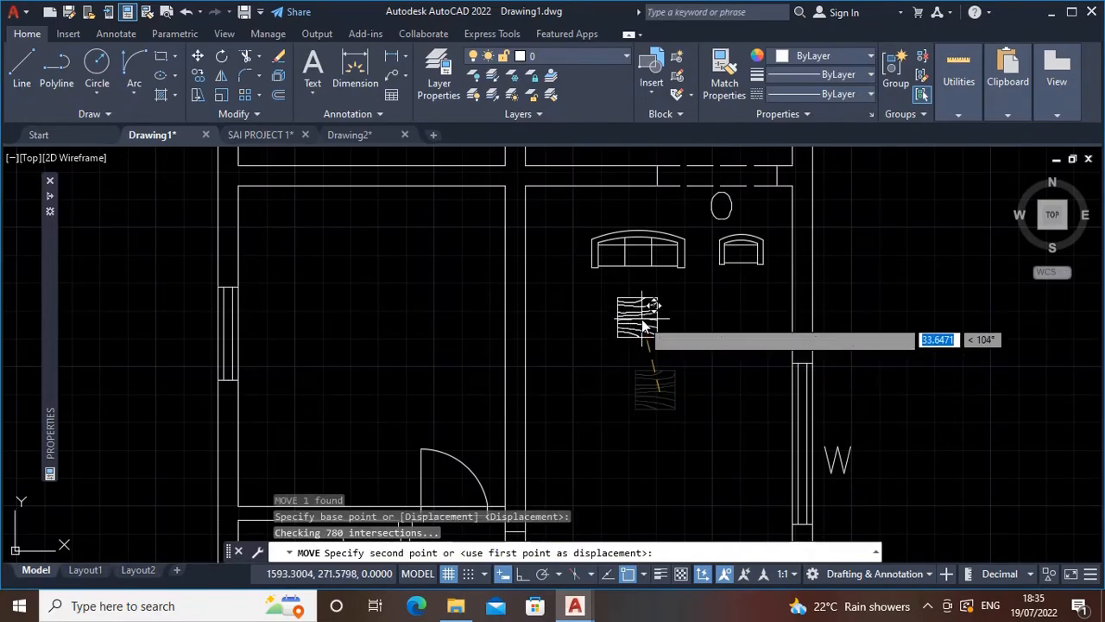
{"action": "left_click", "coordinate": [644, 324]}
Try to move the hall armchair's outline from its lower-left corner to the left side of the wooden table, and undo the move.
{"action": "middle_click_drag", "start_coordinate": [701, 362], "coordinate": [701, 377]}
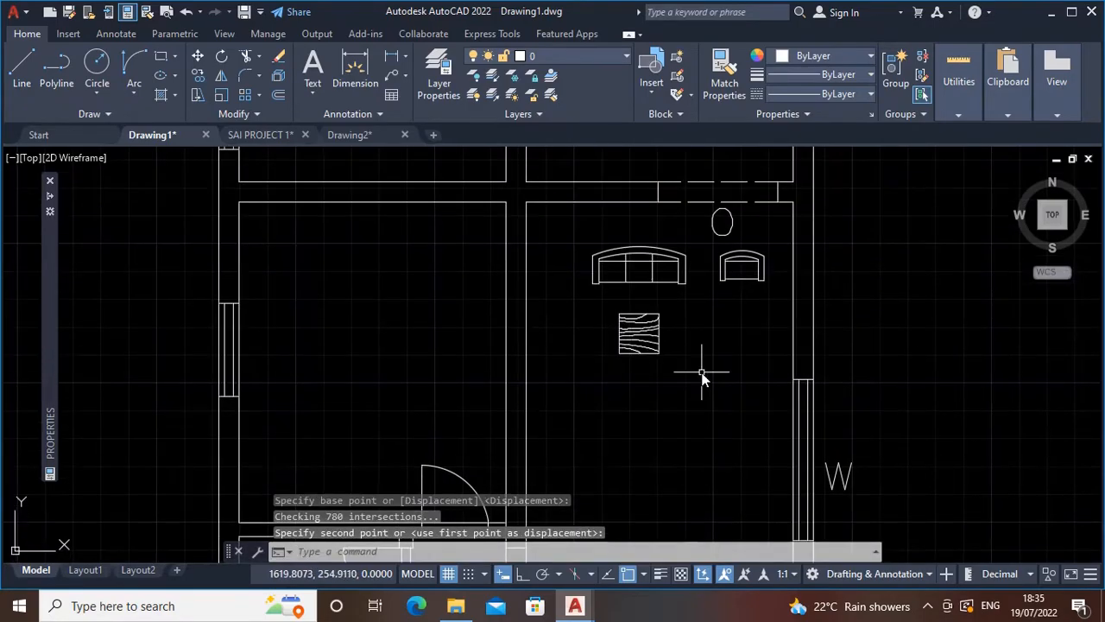
{"action": "left_click", "coordinate": [725, 264]}
{"action": "type", "text": "M"}
{"action": "key", "text": "Return"}
{"action": "left_click", "coordinate": [728, 285]}
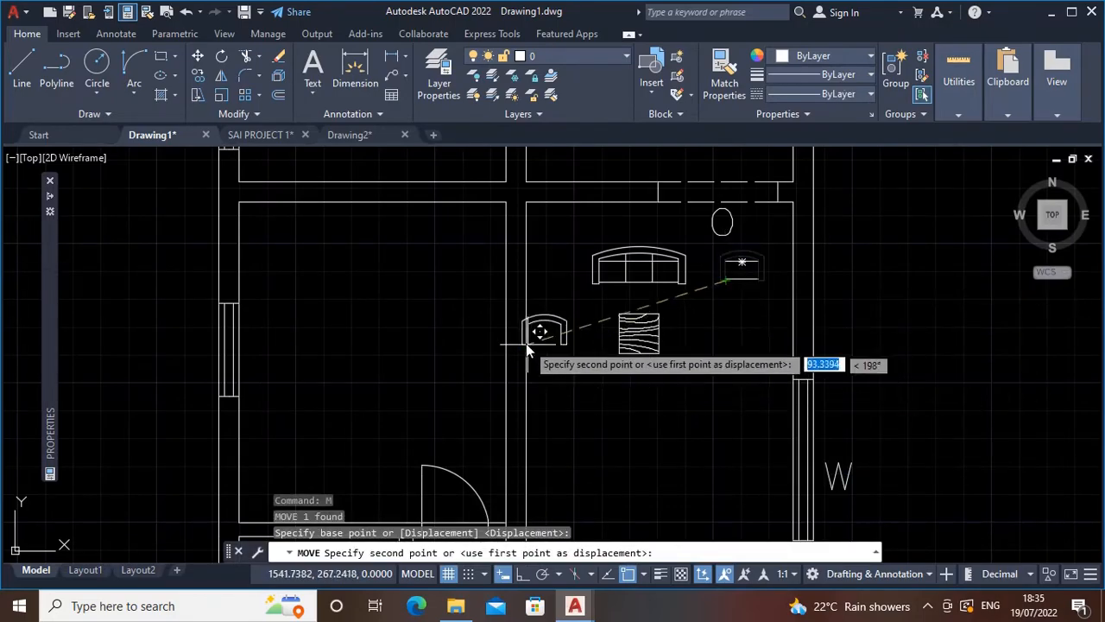
{"action": "left_click", "coordinate": [549, 351]}
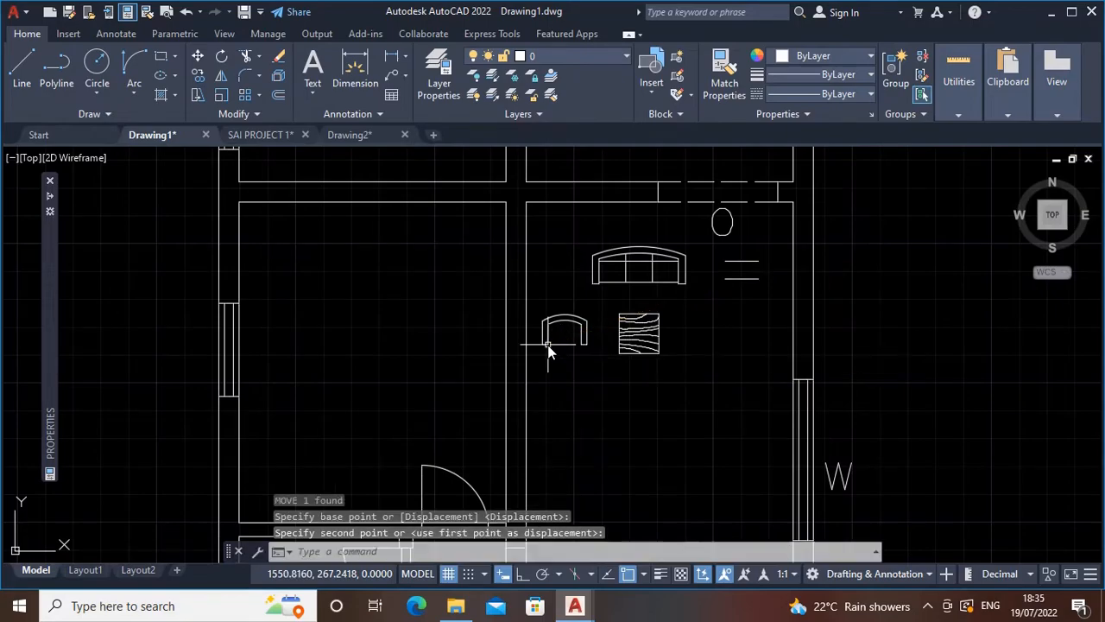
{"action": "key", "text": "ctrl+z"}
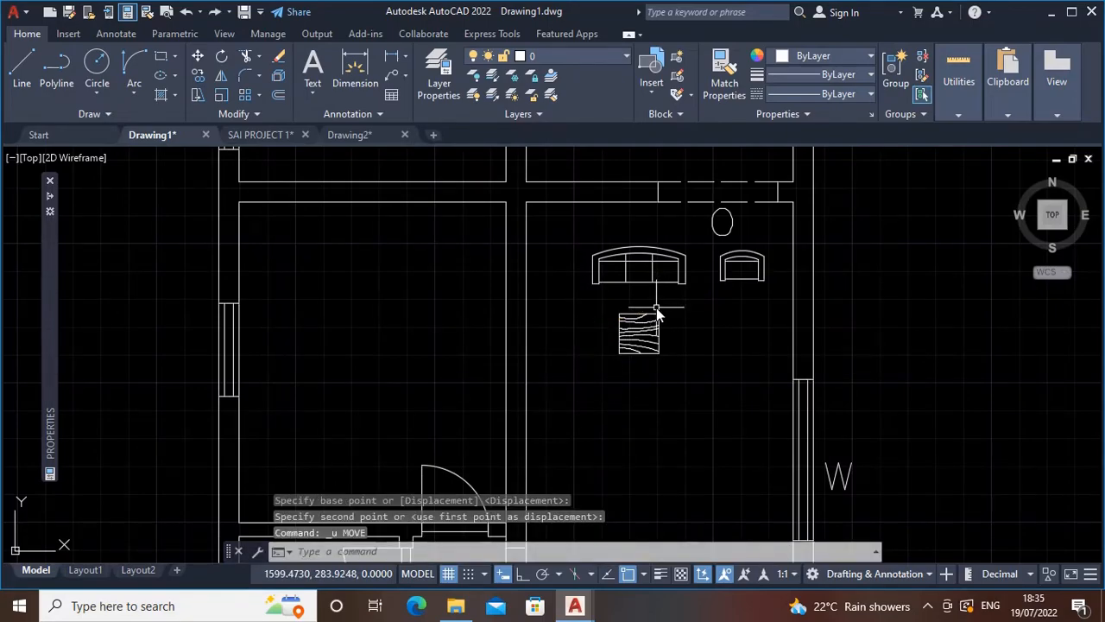
Move the complete hall armchair from beside the three-seat sofa to the left side of the wooden table.
{"action": "middle_click_drag", "start_coordinate": [740, 266], "coordinate": [705, 273]}
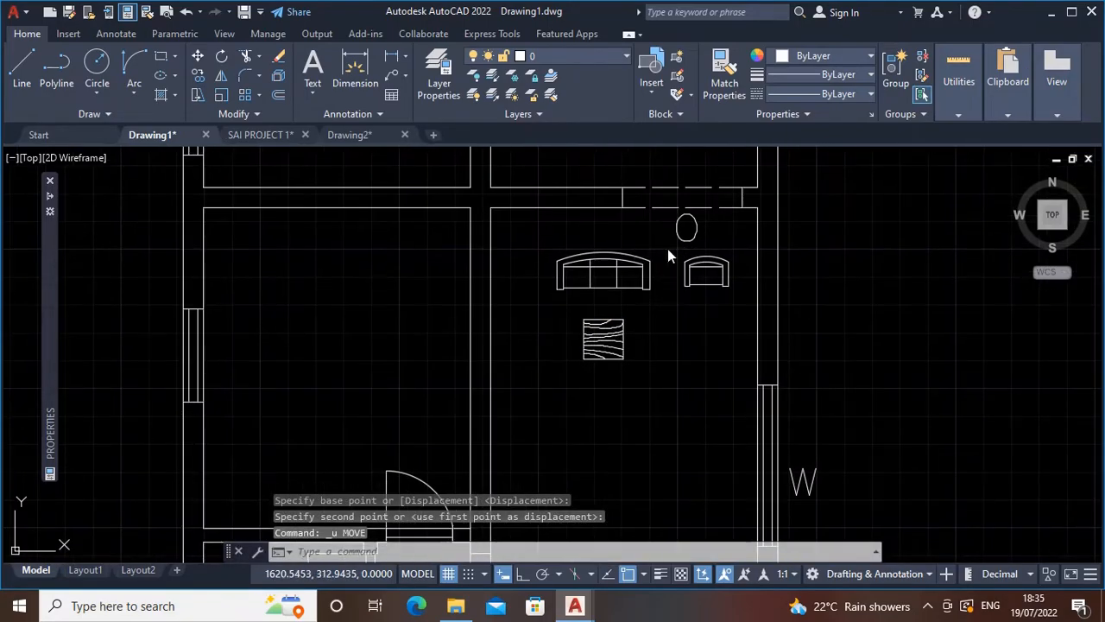
{"action": "left_click", "coordinate": [668, 249]}
{"action": "left_click", "coordinate": [738, 317]}
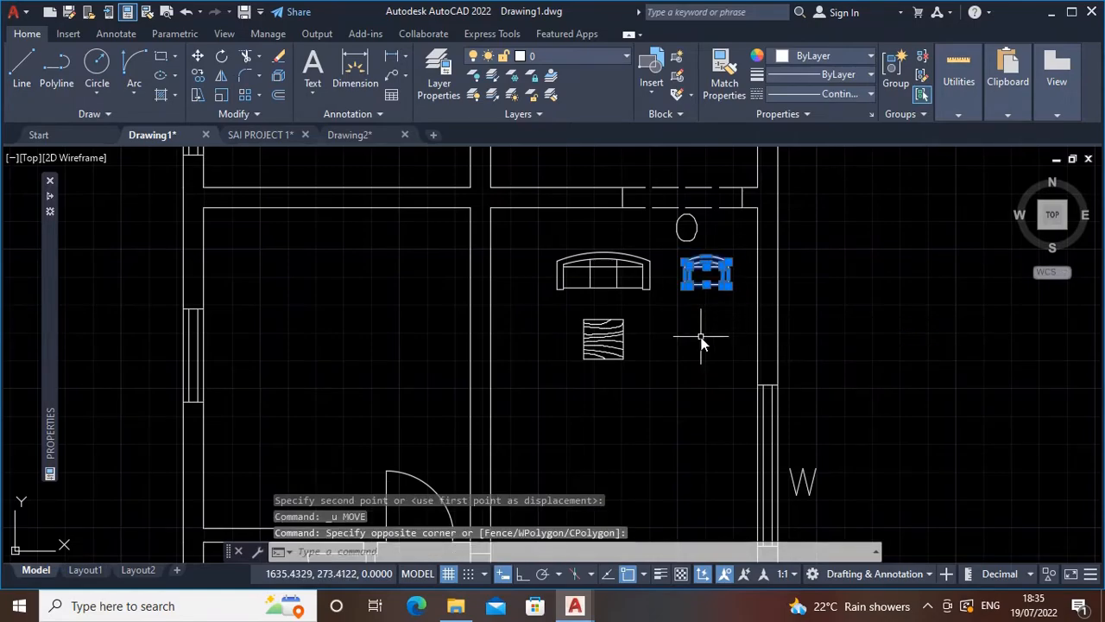
{"action": "key", "text": "Return"}
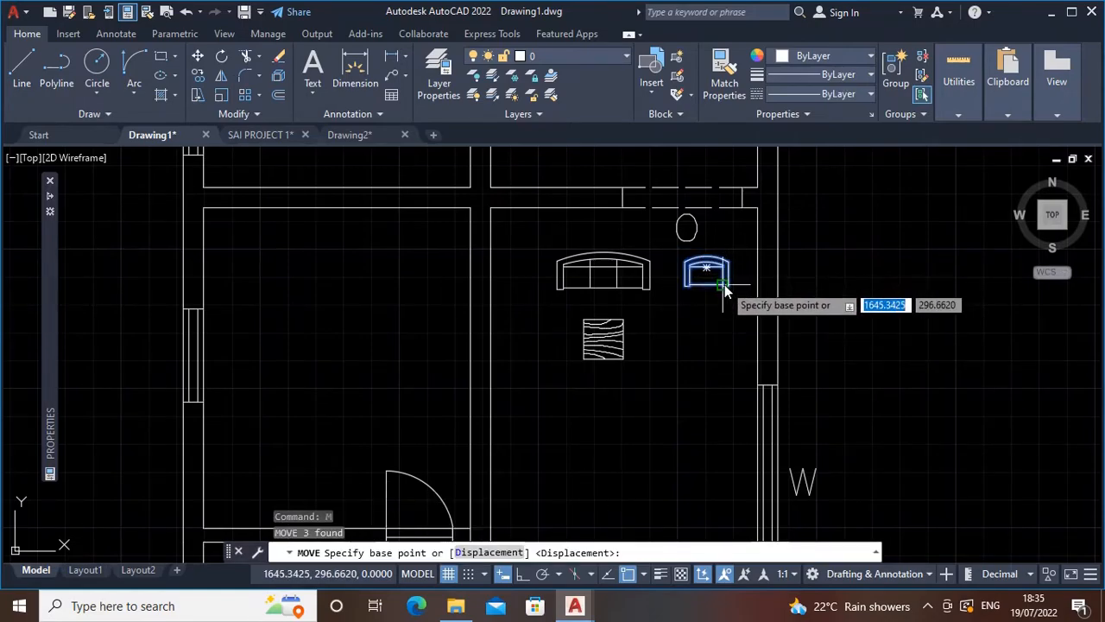
{"action": "left_click", "coordinate": [725, 288]}
{"action": "left_click", "coordinate": [551, 350]}
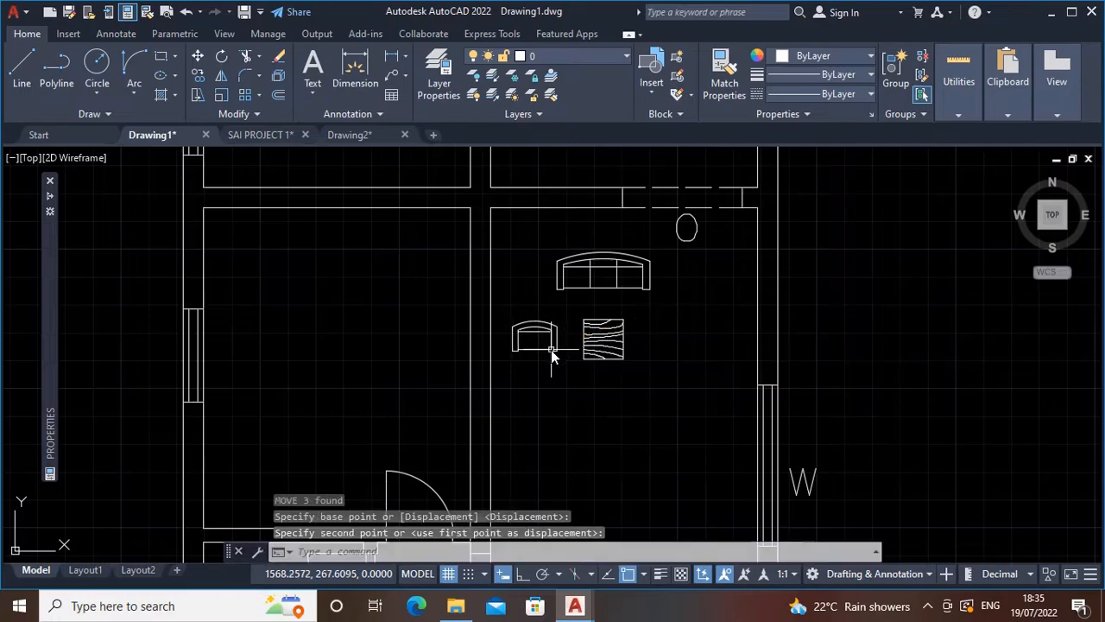
Rotate the armchair a quarter turn counterclockwise with Ortho on so its open side faces the wooden table.
{"action": "scroll", "coordinate": [518, 319], "scroll_direction": "up", "scroll_amount": 4}
{"action": "left_click", "coordinate": [491, 301]}
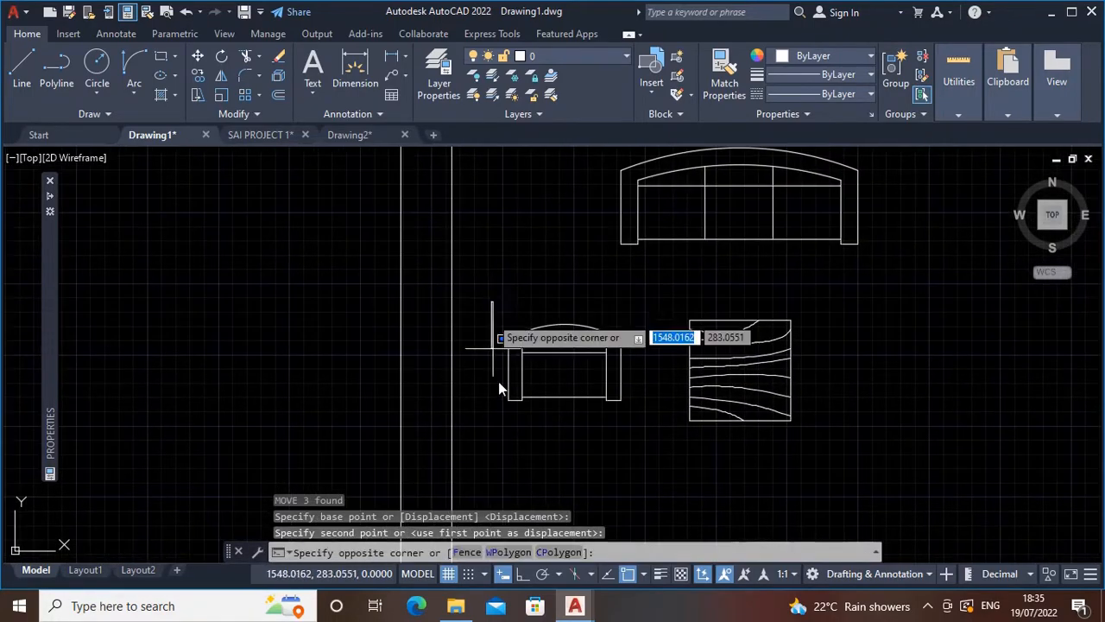
{"action": "left_click", "coordinate": [636, 437]}
{"action": "left_click", "coordinate": [222, 61]}
{"action": "left_click", "coordinate": [563, 398]}
{"action": "left_click", "coordinate": [522, 576]}
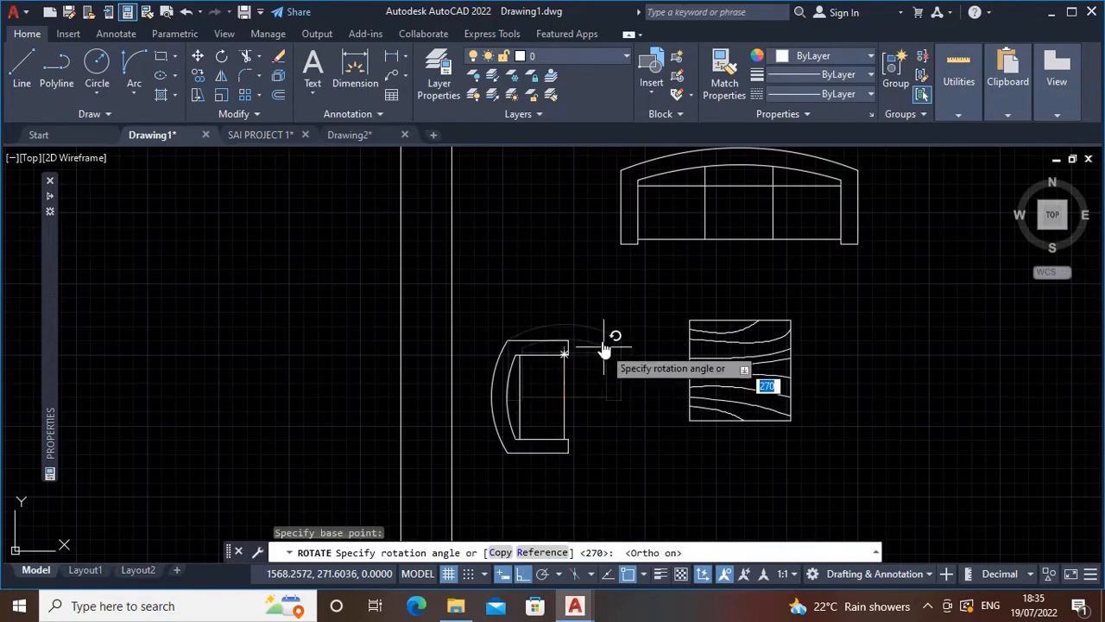
{"action": "left_click", "coordinate": [550, 257]}
Copy the rotated armchair horizontally to the right side of the wooden table and end the copying.
{"action": "middle_click_drag", "start_coordinate": [638, 424], "coordinate": [554, 376]}
{"action": "scroll", "coordinate": [611, 420], "scroll_direction": "down", "scroll_amount": 2}
{"action": "left_click", "coordinate": [393, 275]}
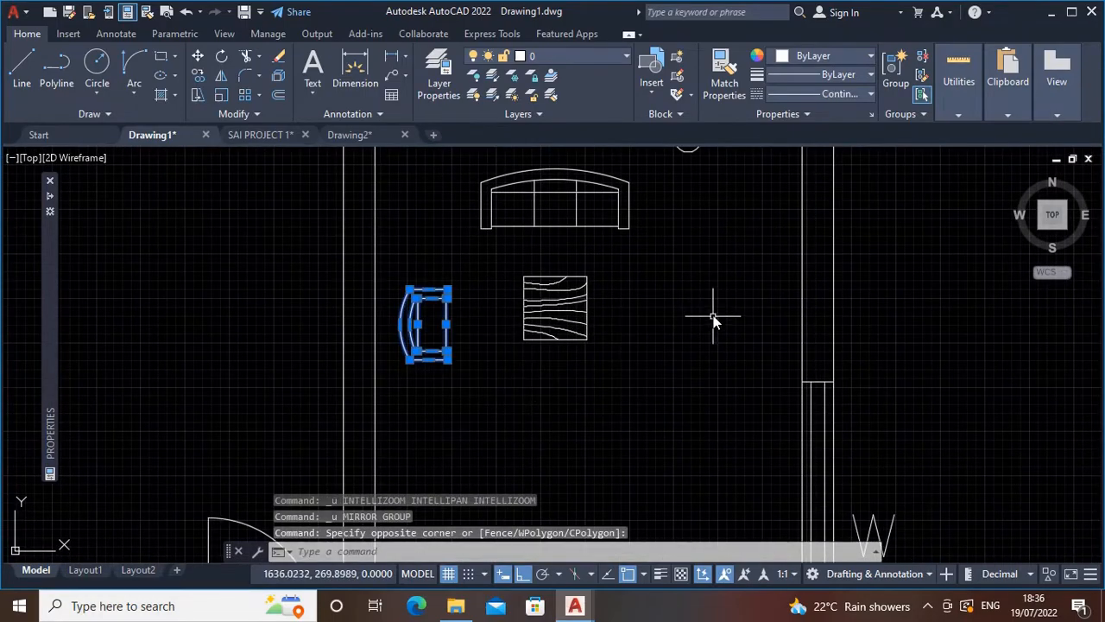
{"action": "type", "text": "cp"}
{"action": "key", "text": "Return"}
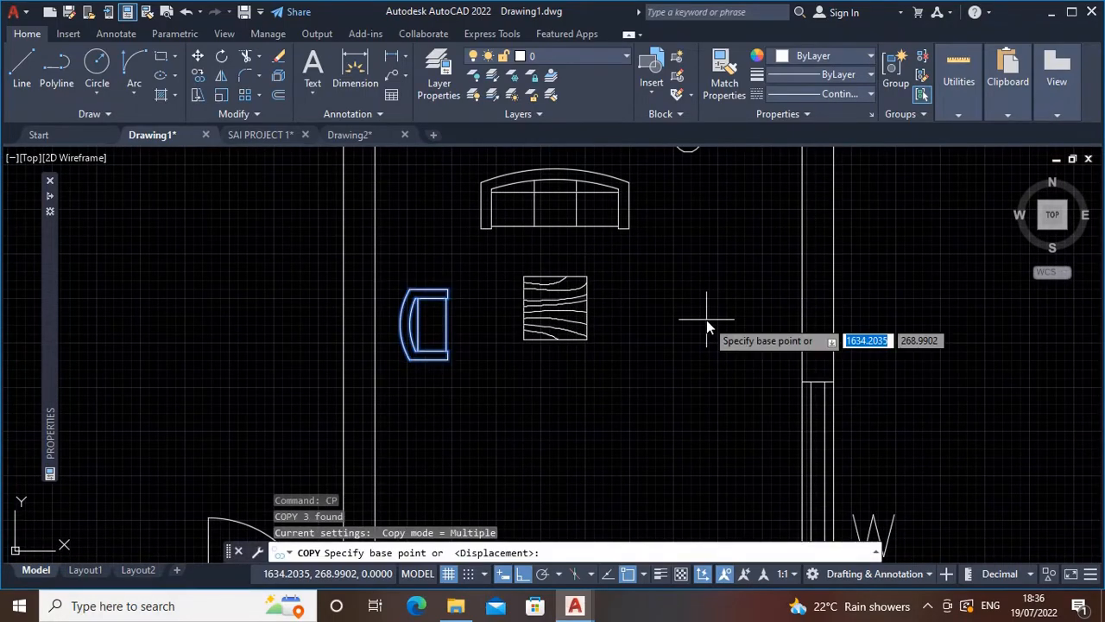
{"action": "left_click", "coordinate": [448, 358]}
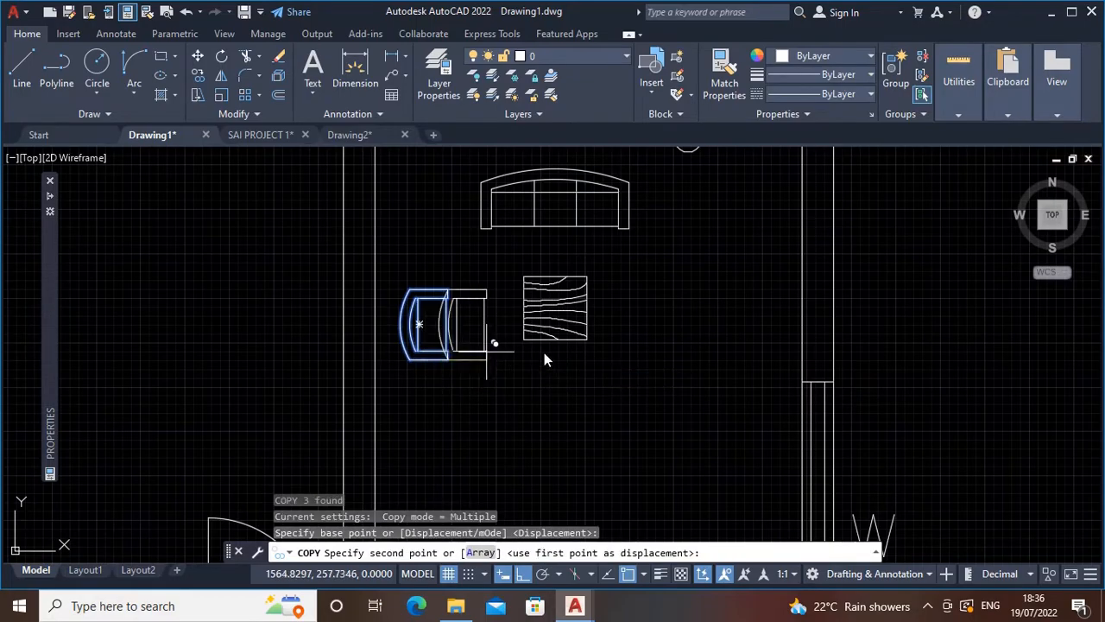
{"action": "left_click", "coordinate": [689, 349]}
{"action": "key", "text": "Escape"}
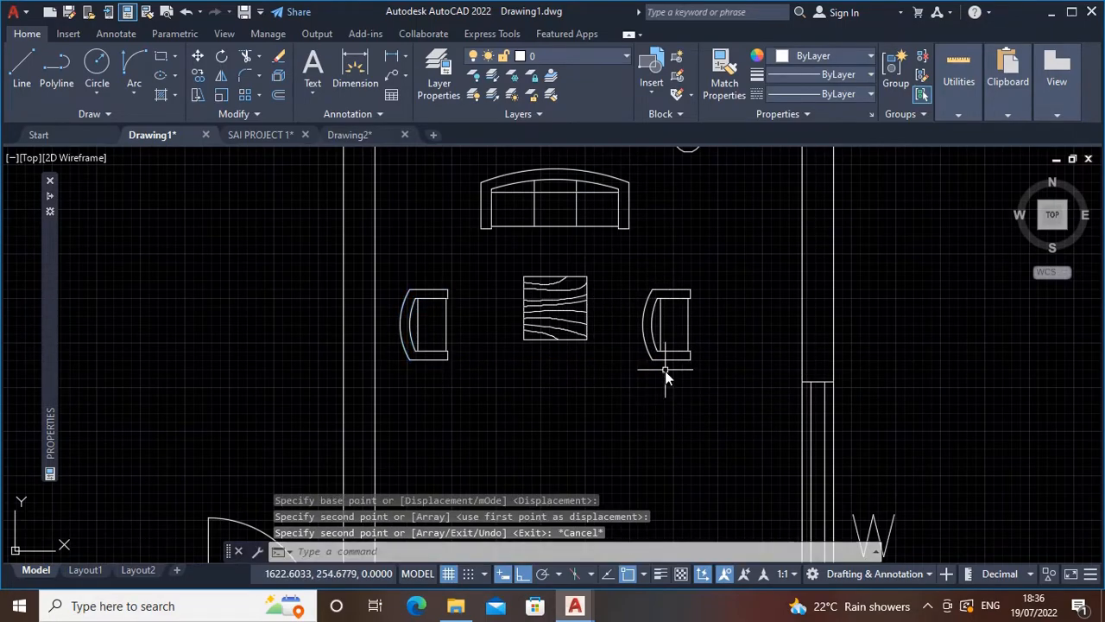
Mirror the copied armchair about a vertical line through the midpoint of its curved back, erasing the source objects.
{"action": "middle_click_drag", "start_coordinate": [665, 371], "coordinate": [635, 371]}
{"action": "left_click", "coordinate": [592, 248]}
{"action": "left_click", "coordinate": [697, 395]}
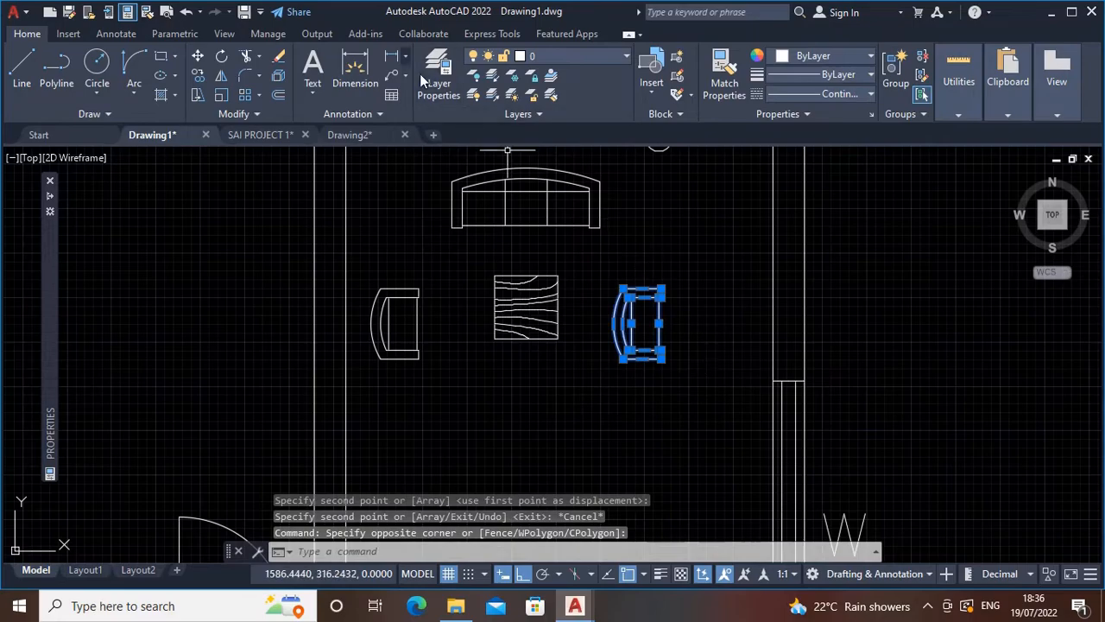
{"action": "left_click", "coordinate": [221, 76]}
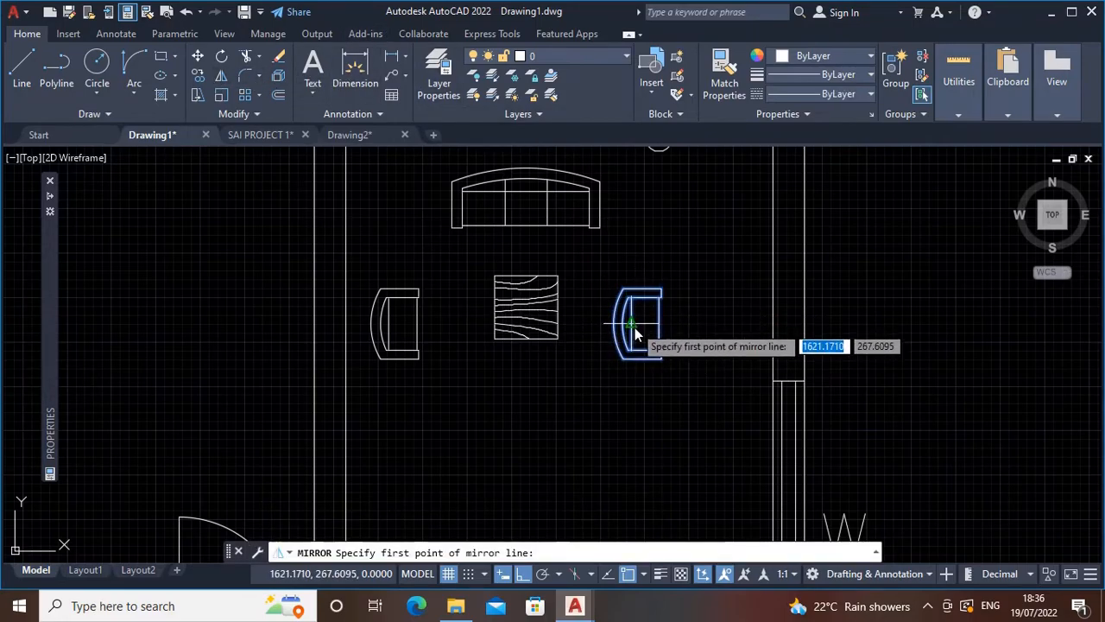
{"action": "left_click", "coordinate": [614, 324]}
{"action": "left_click", "coordinate": [609, 288]}
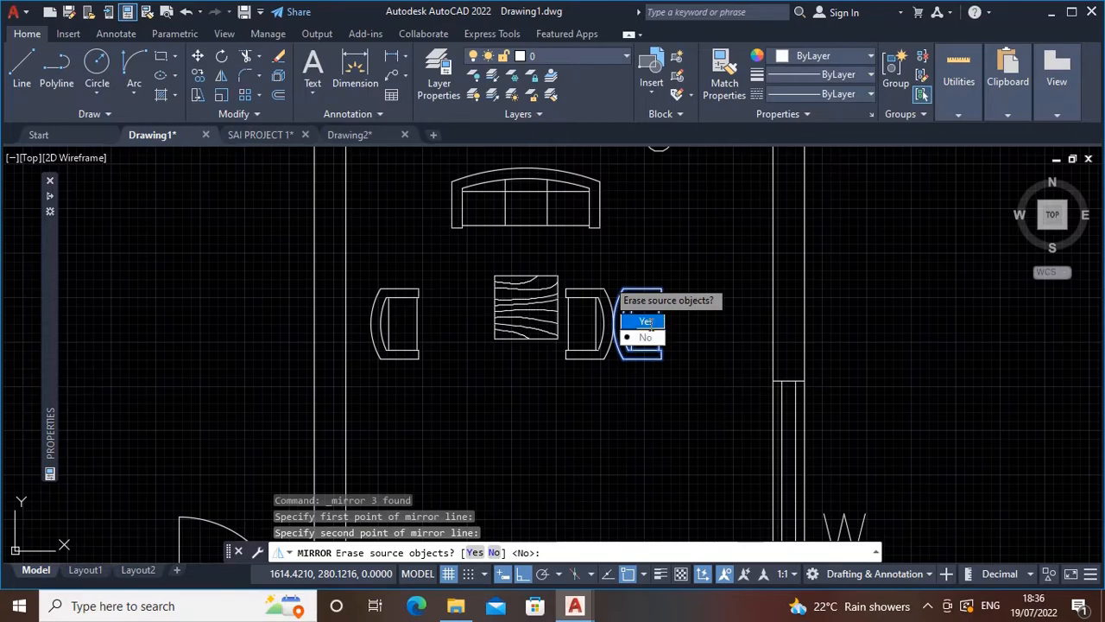
{"action": "left_click", "coordinate": [646, 321]}
Move the mirrored armchair horizontally away from the table with object snap tracking on, matching the left armchair's gap to the table.
{"action": "scroll", "coordinate": [614, 315], "scroll_direction": "up", "scroll_amount": 4}
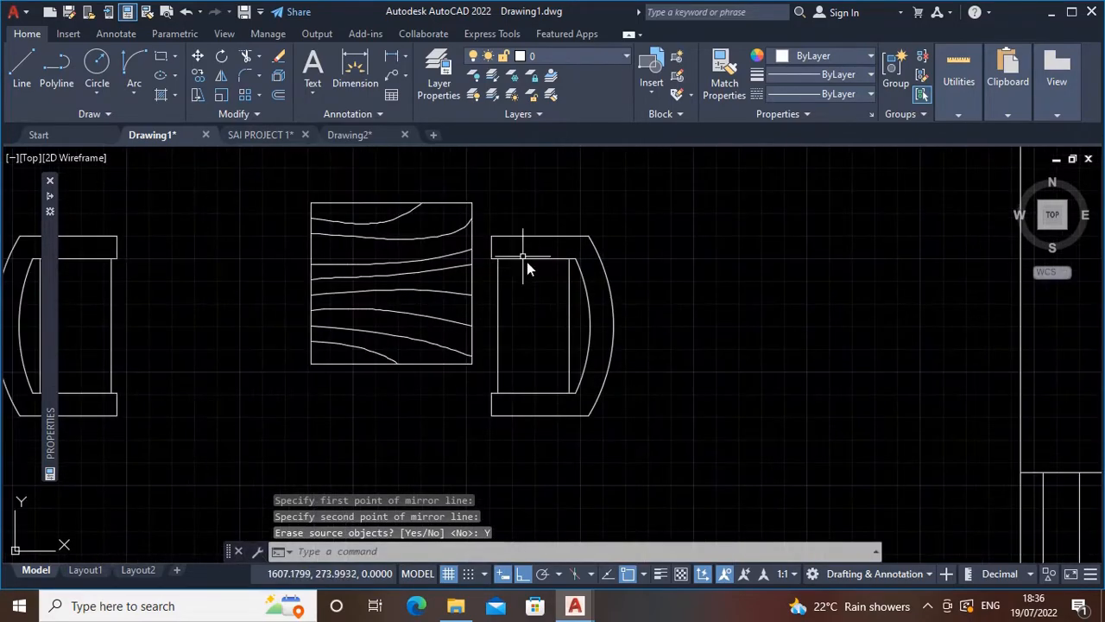
{"action": "left_click", "coordinate": [493, 227]}
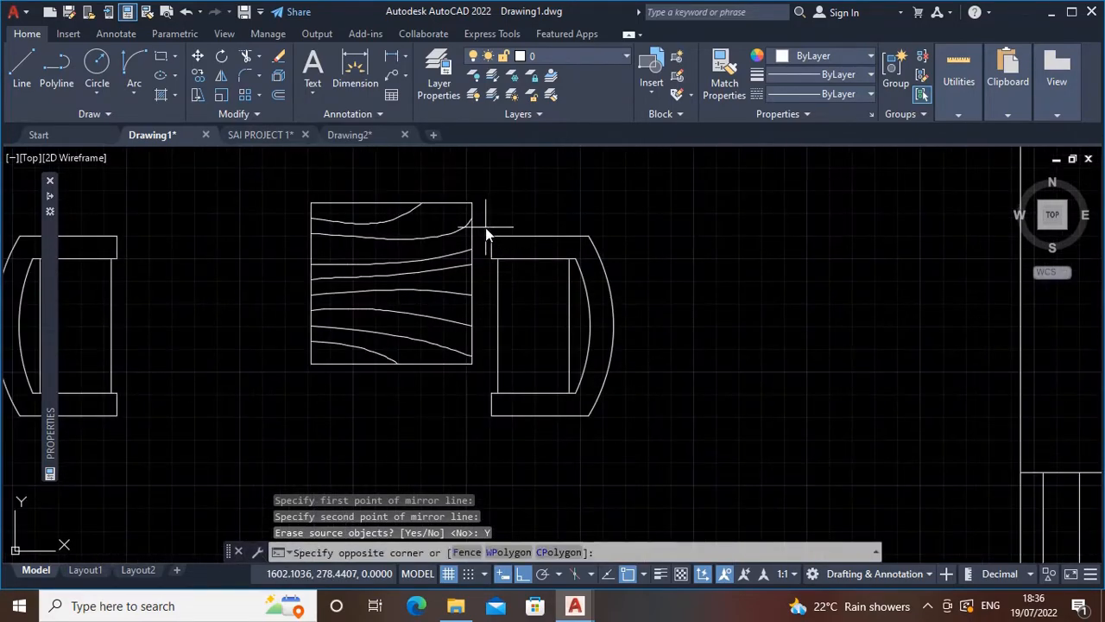
{"action": "left_click", "coordinate": [647, 446]}
{"action": "type", "text": "m"}
{"action": "key", "text": "Return"}
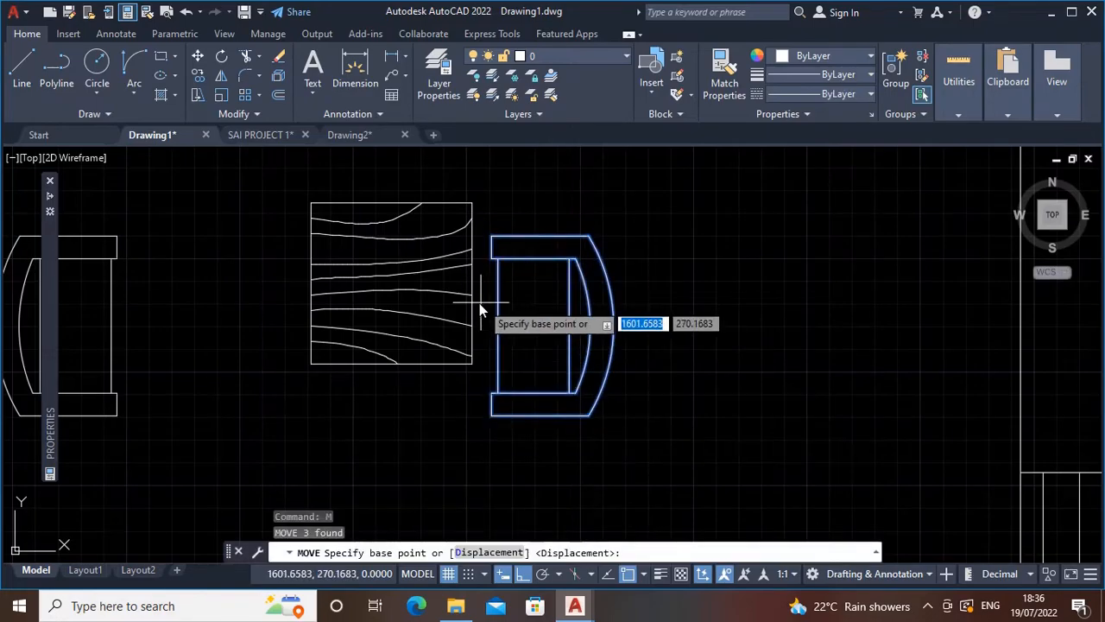
{"action": "left_click", "coordinate": [498, 335]}
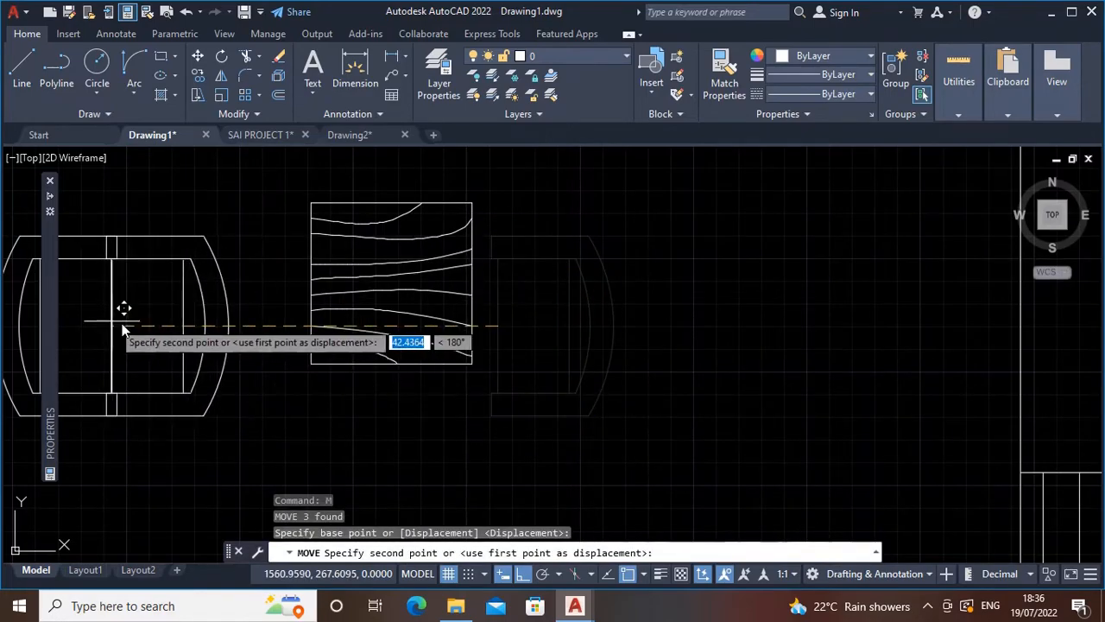
{"action": "left_click", "coordinate": [608, 576]}
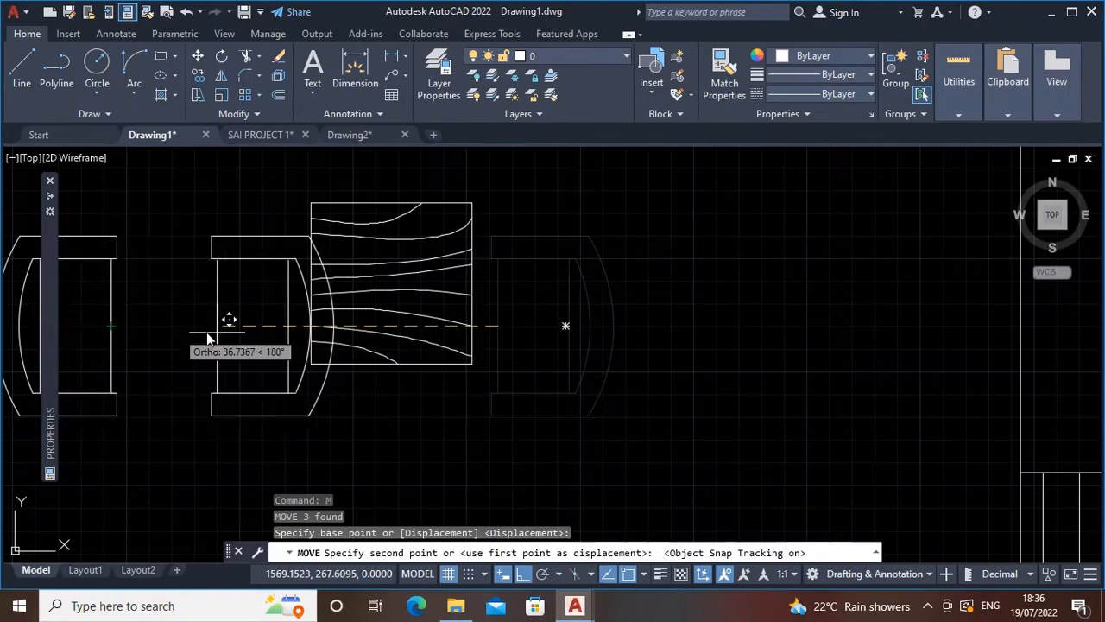
{"action": "left_click", "coordinate": [678, 341]}
Review the hall furniture arrangement and the placed doors and windows alongside the coloured reference plan.
{"action": "scroll", "coordinate": [647, 394], "scroll_direction": "down", "scroll_amount": 5}
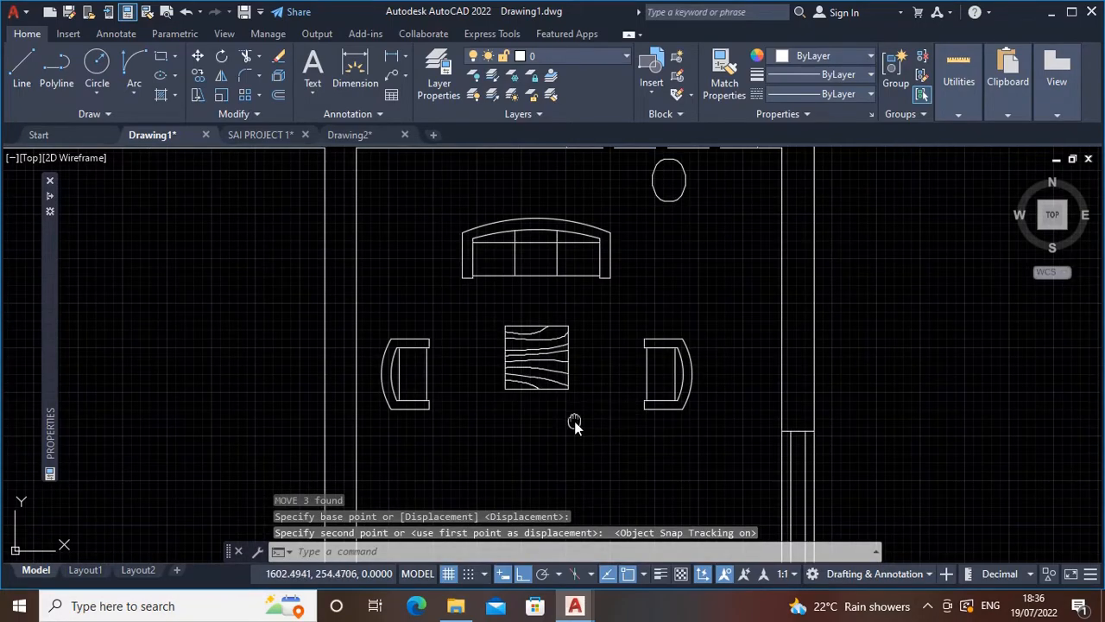
{"action": "scroll", "coordinate": [574, 421], "scroll_direction": "down", "scroll_amount": 4}
{"action": "middle_click_drag", "start_coordinate": [531, 403], "coordinate": [536, 458]}
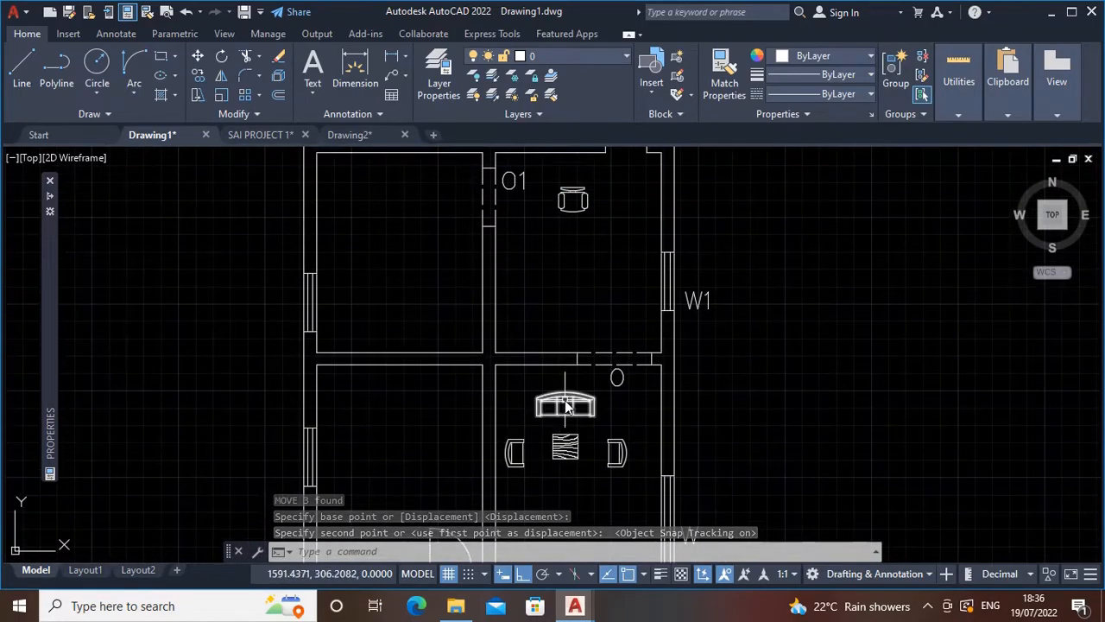
{"action": "middle_click_drag", "start_coordinate": [566, 404], "coordinate": [570, 426]}
{"action": "middle_click_drag", "start_coordinate": [575, 493], "coordinate": [558, 478]}
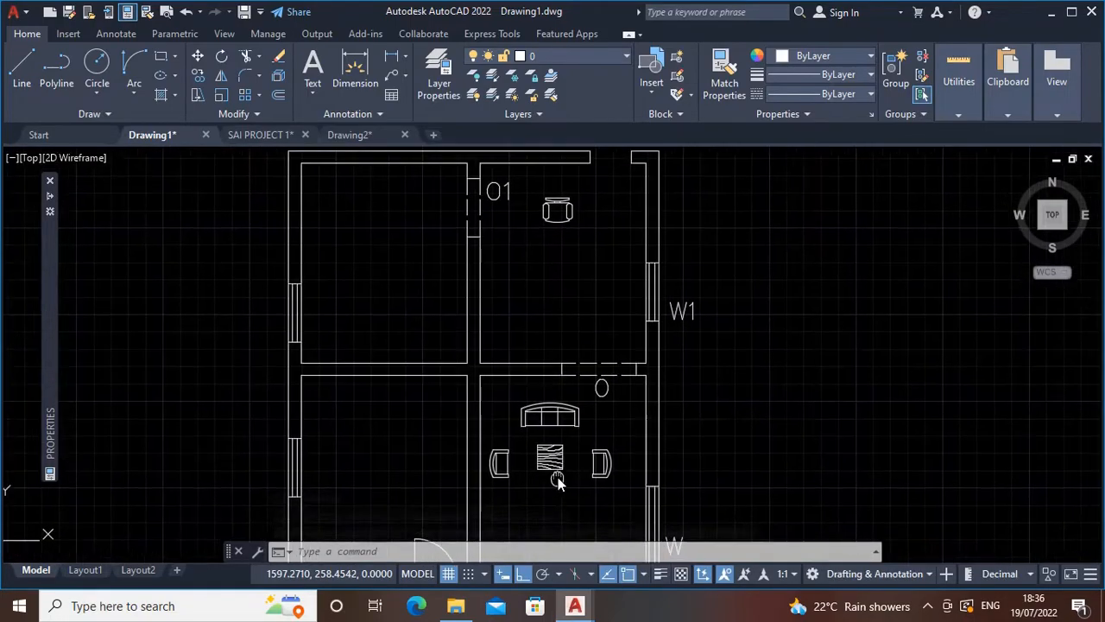
{"action": "mouse_move", "coordinate": [534, 292]}
{"action": "middle_mouse_down"}
{"action": "mouse_move", "coordinate": [539, 325]}
{"action": "mouse_move", "coordinate": [572, 268]}
{"action": "mouse_move", "coordinate": [573, 283]}
{"action": "mouse_move", "coordinate": [536, 288]}
{"action": "middle_mouse_up"}
{"action": "scroll", "coordinate": [575, 285], "scroll_direction": "down", "scroll_amount": 5}
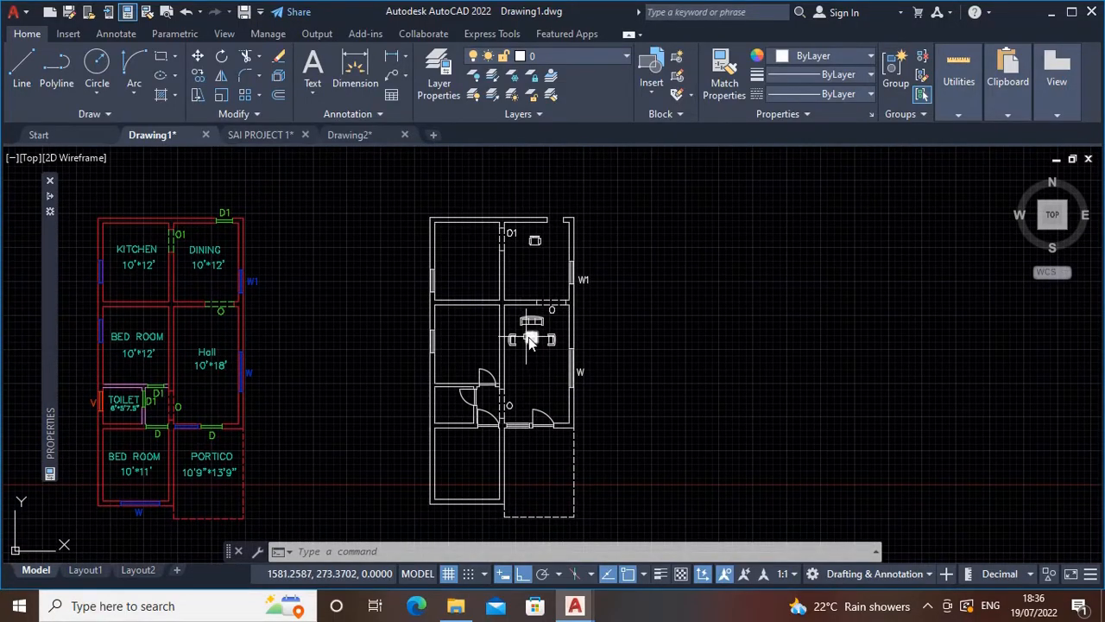
{"action": "scroll", "coordinate": [530, 294], "scroll_direction": "up", "scroll_amount": 2}
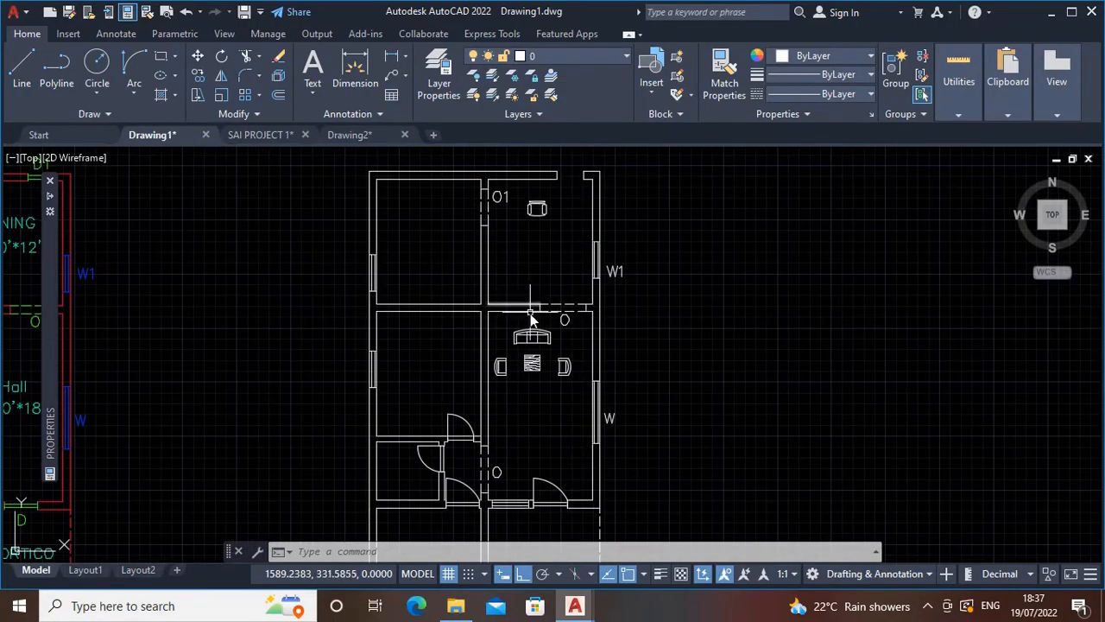
{"action": "scroll", "coordinate": [530, 313], "scroll_direction": "down", "scroll_amount": 2}
{"action": "middle_click_drag", "start_coordinate": [527, 378], "coordinate": [545, 350]}
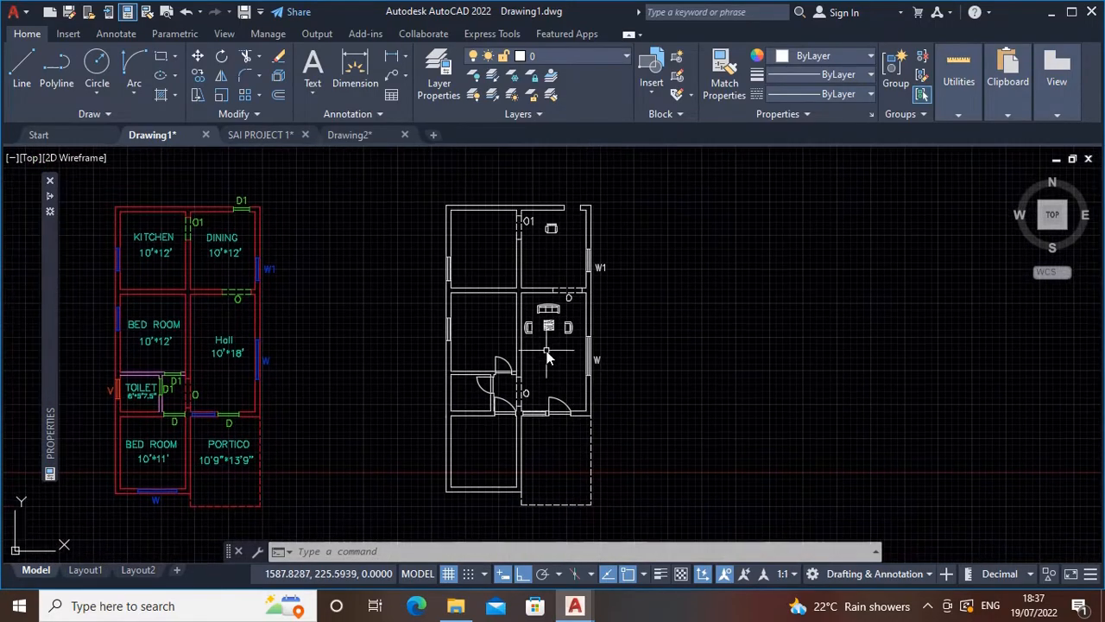